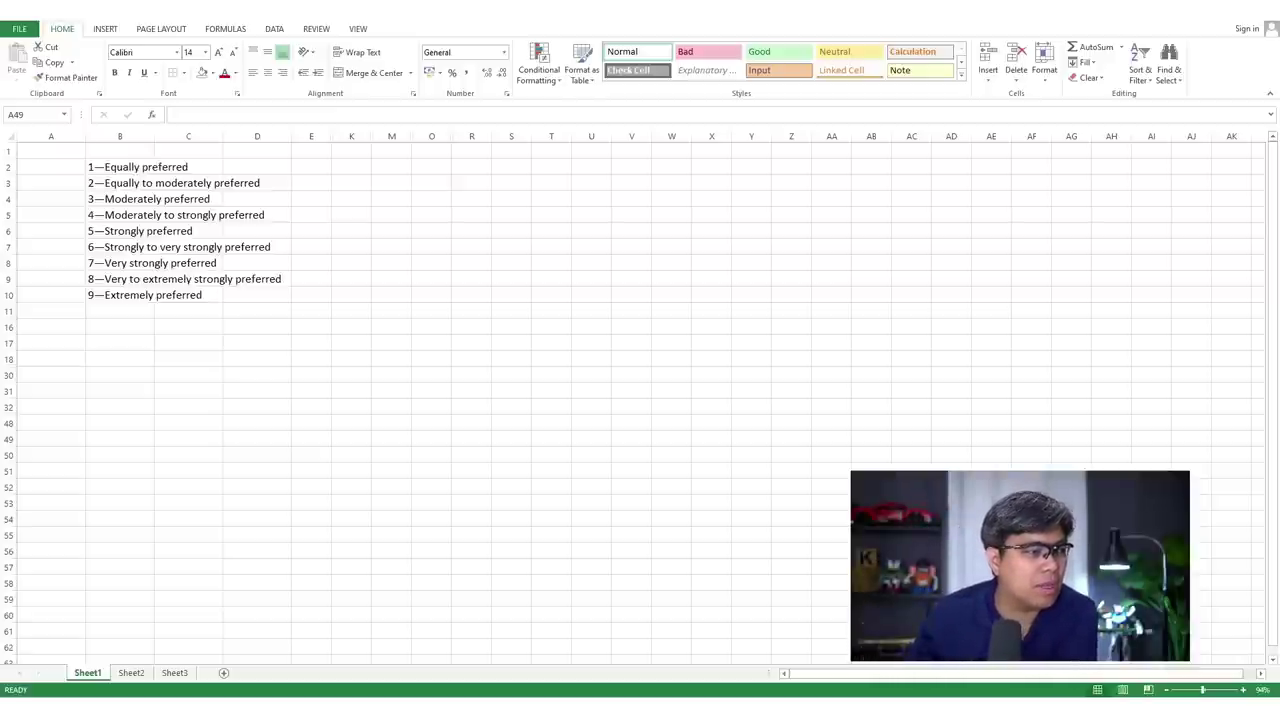
# - Zoom in on the 1–9 preference scale, examine its lowest and highest ratings, and restore the view to 100%
pyautogui.moveTo(83, 163); pyautogui.dragTo(350, 292)
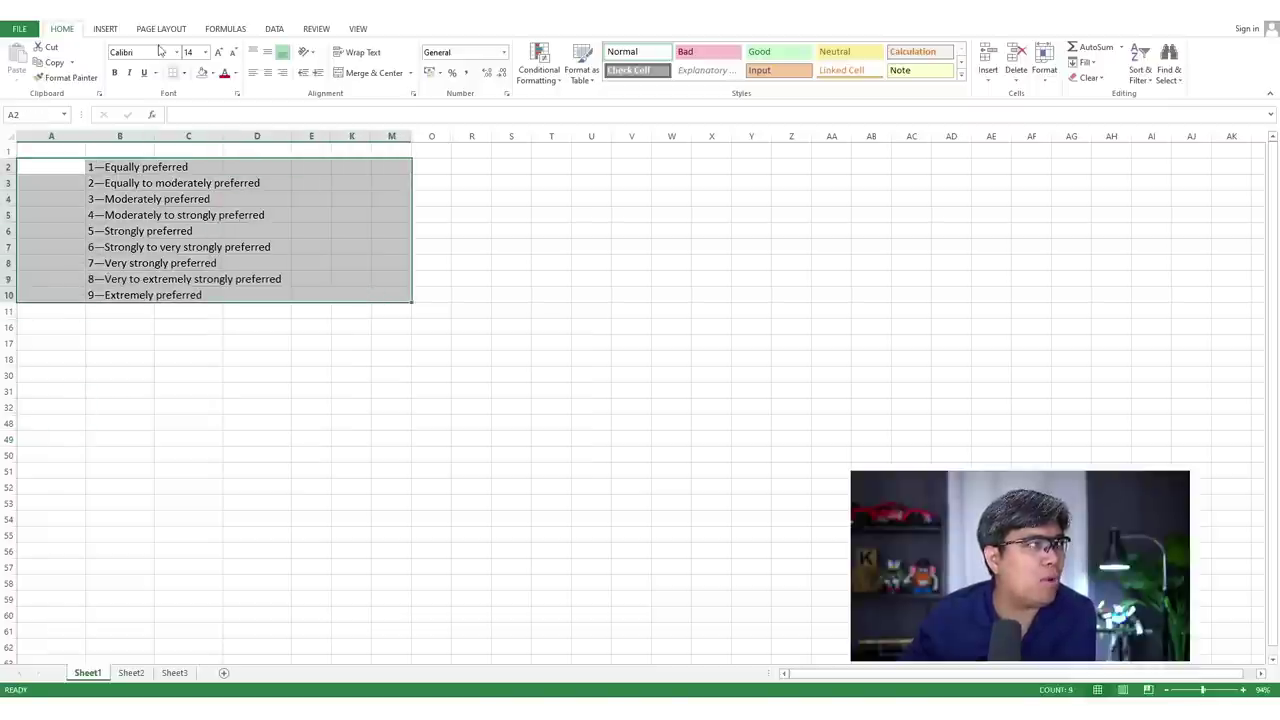
pyautogui.click(358, 28)
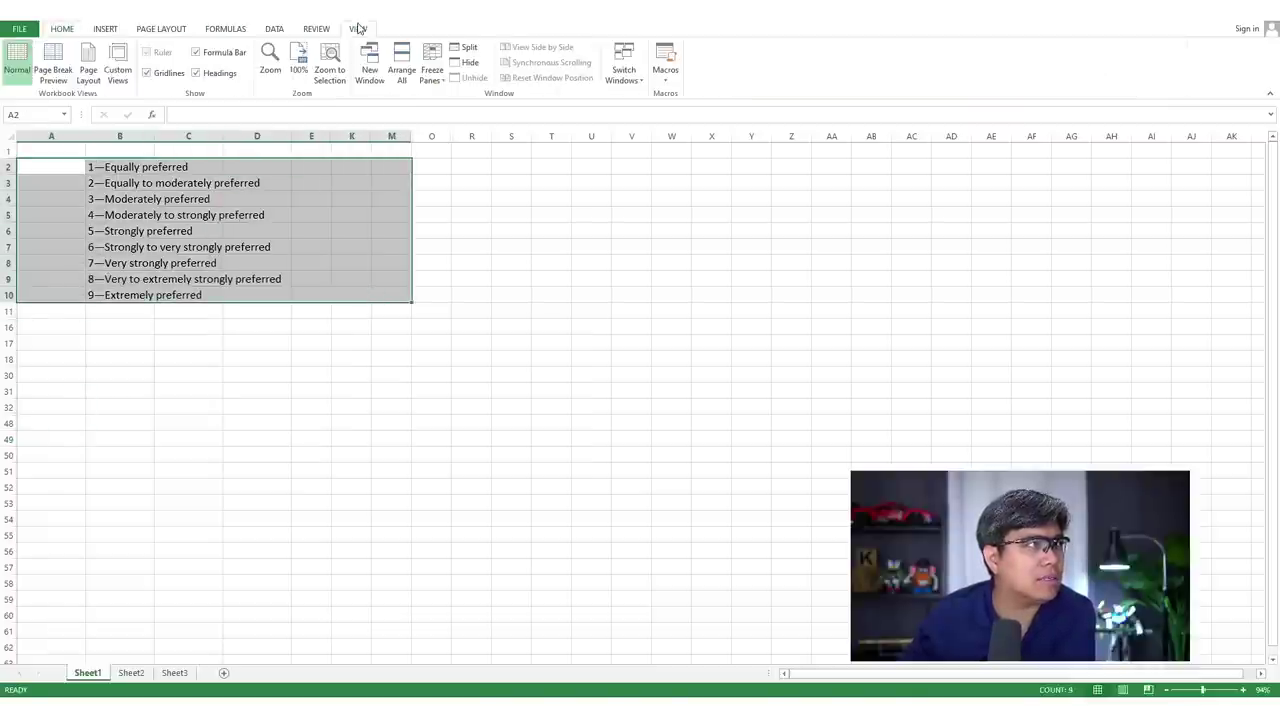
pyautogui.click(329, 66)
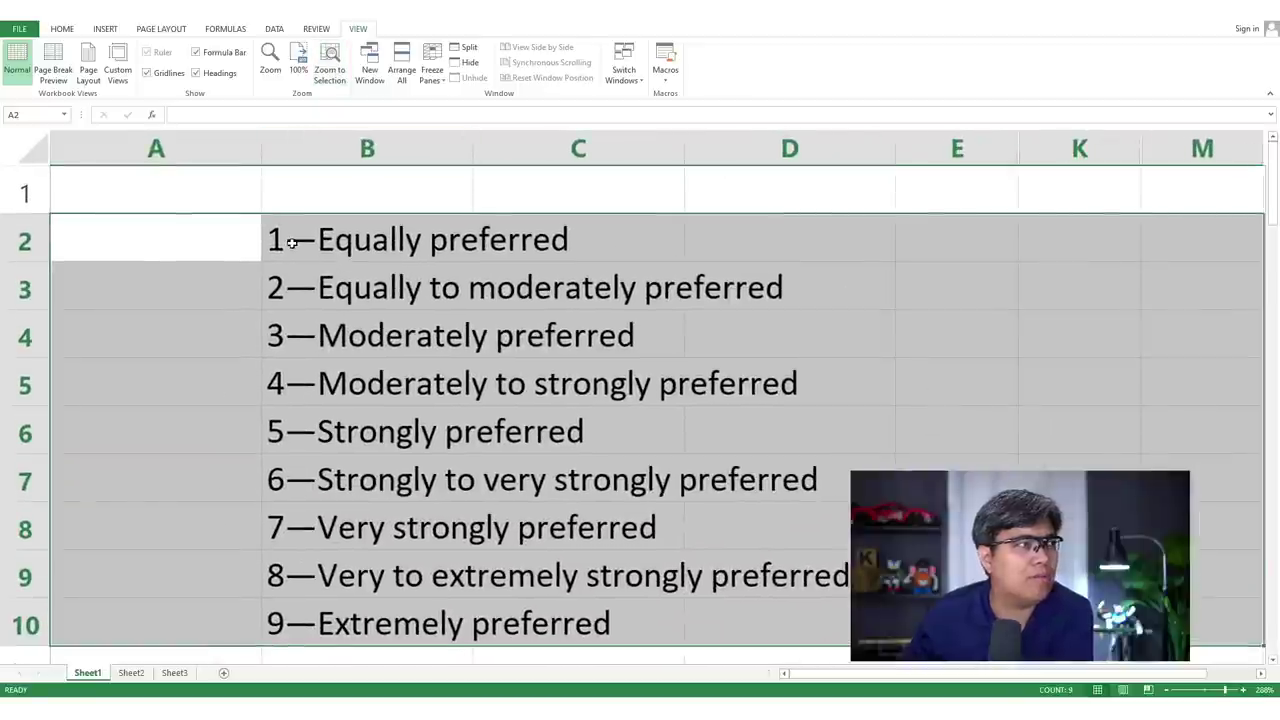
pyautogui.click(291, 242)
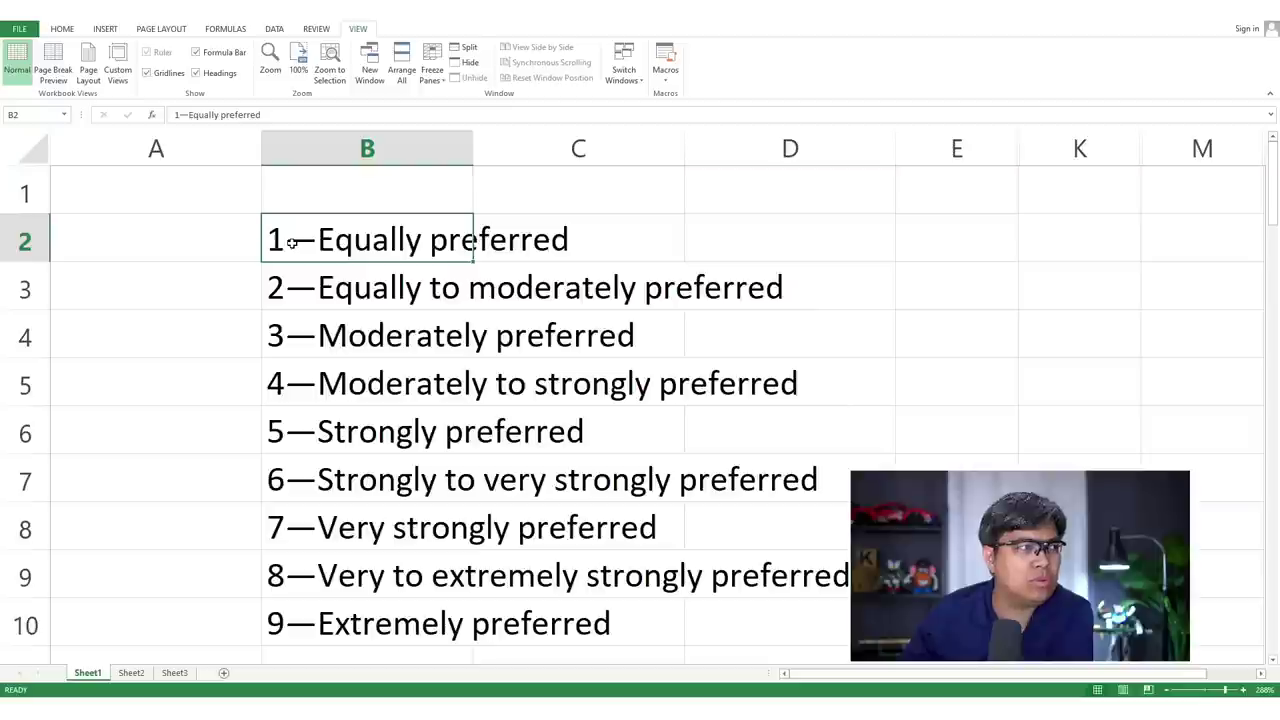
pyautogui.click(318, 625)
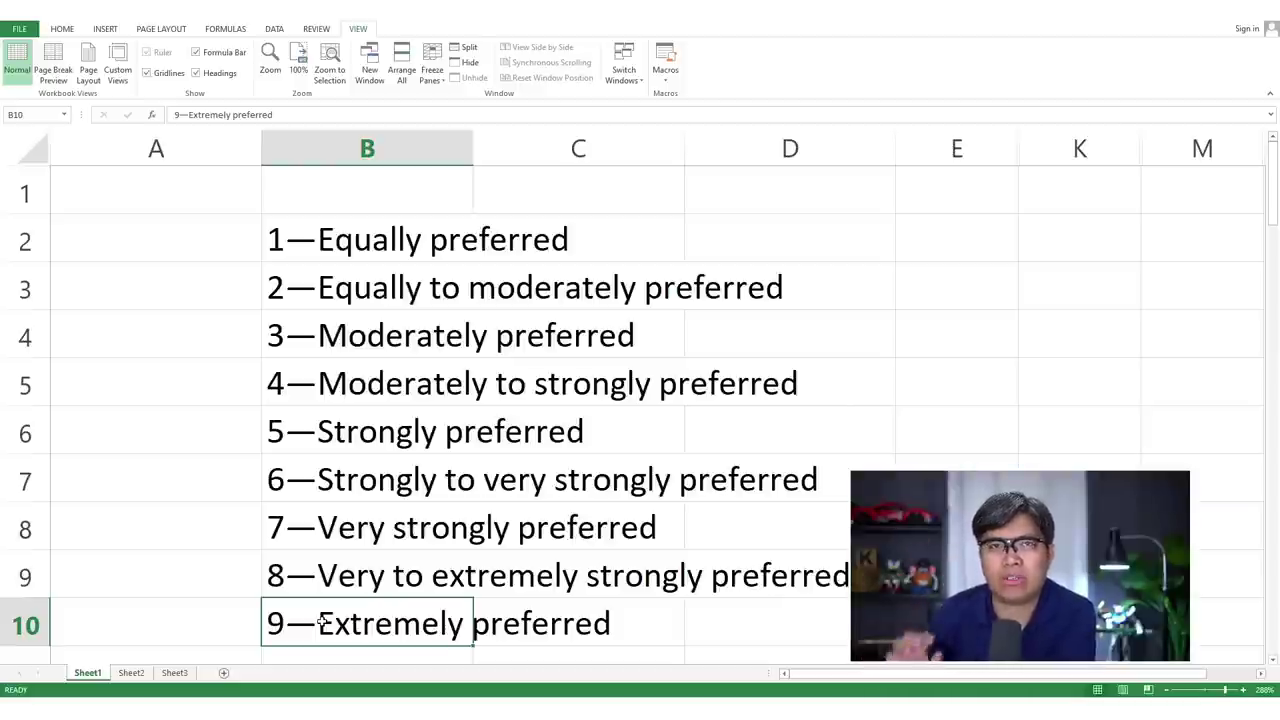
pyautogui.click(298, 62)
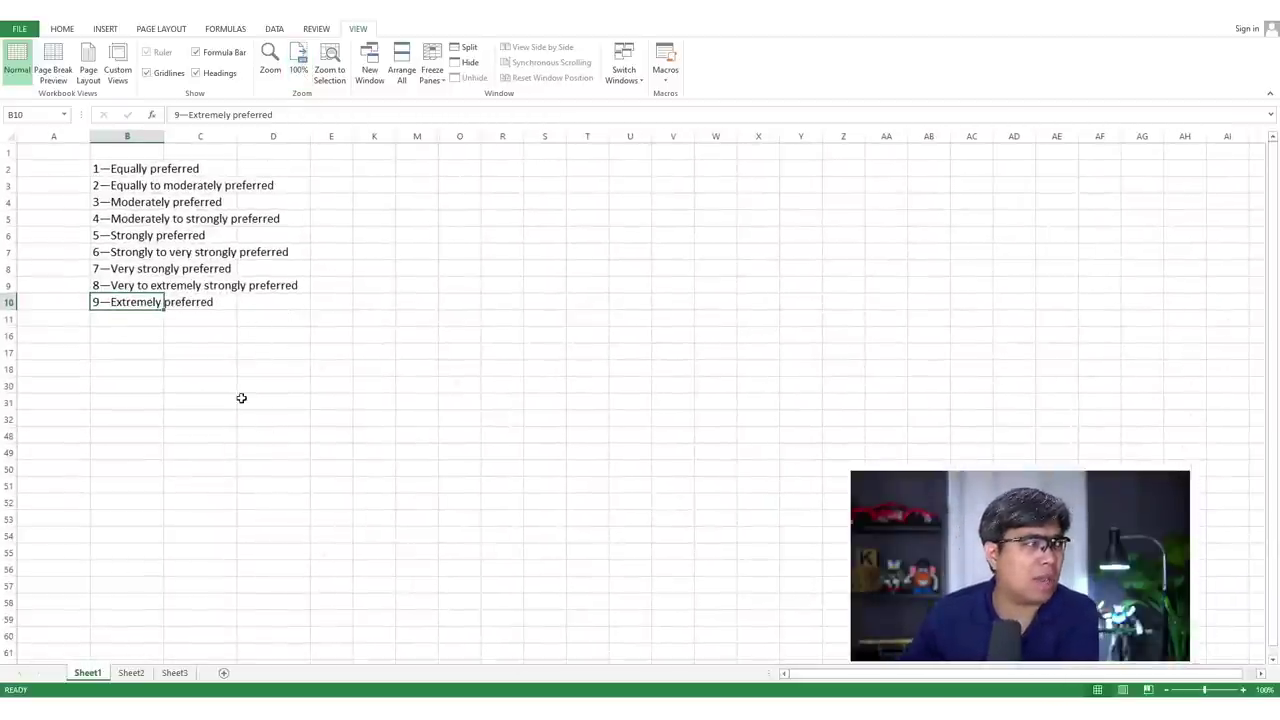
# - Unhide rows 12 to 15 holding the Design comparison table, and review its row labels, column headings and full range A12:D15
pyautogui.moveTo(9, 318); pyautogui.dragTo(10, 334)
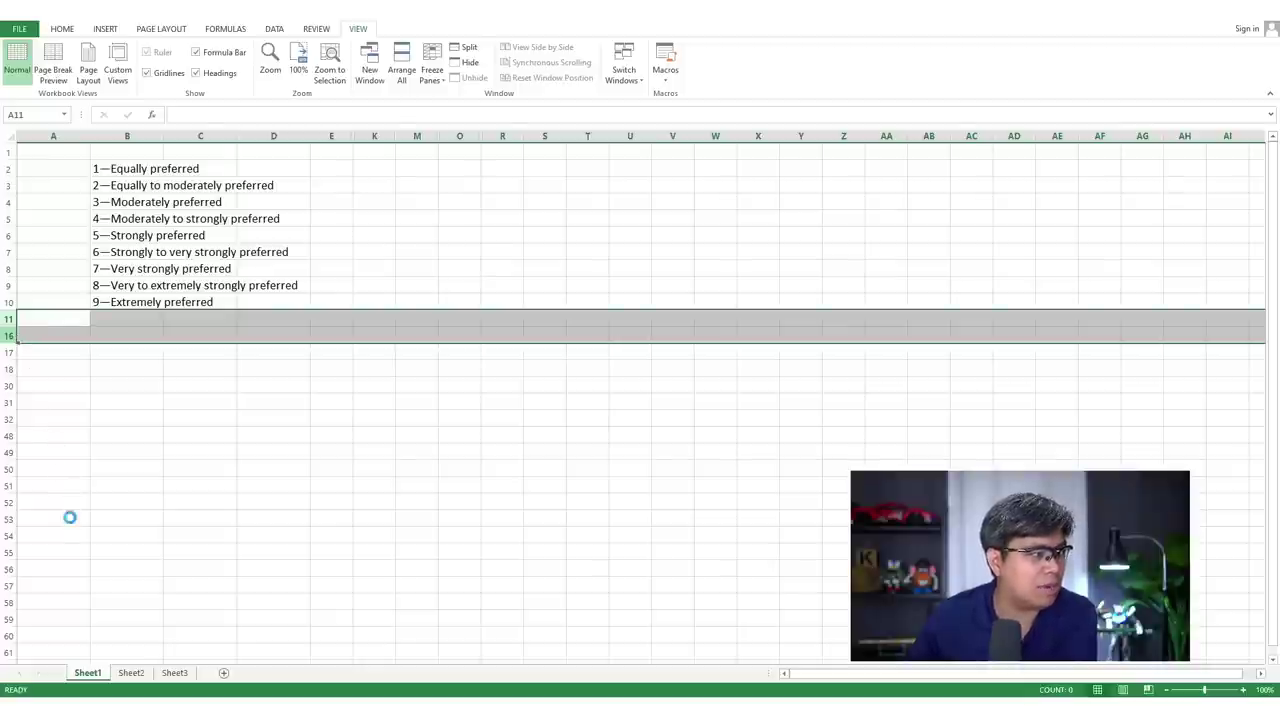
pyautogui.hotkey('ctrl', 'shift', '9')
pyautogui.click(106, 358)
pyautogui.hotkey('shift', 'Right')
pyautogui.hotkey('shift', 'Right')
pyautogui.moveTo(50, 356); pyautogui.dragTo(62, 387)
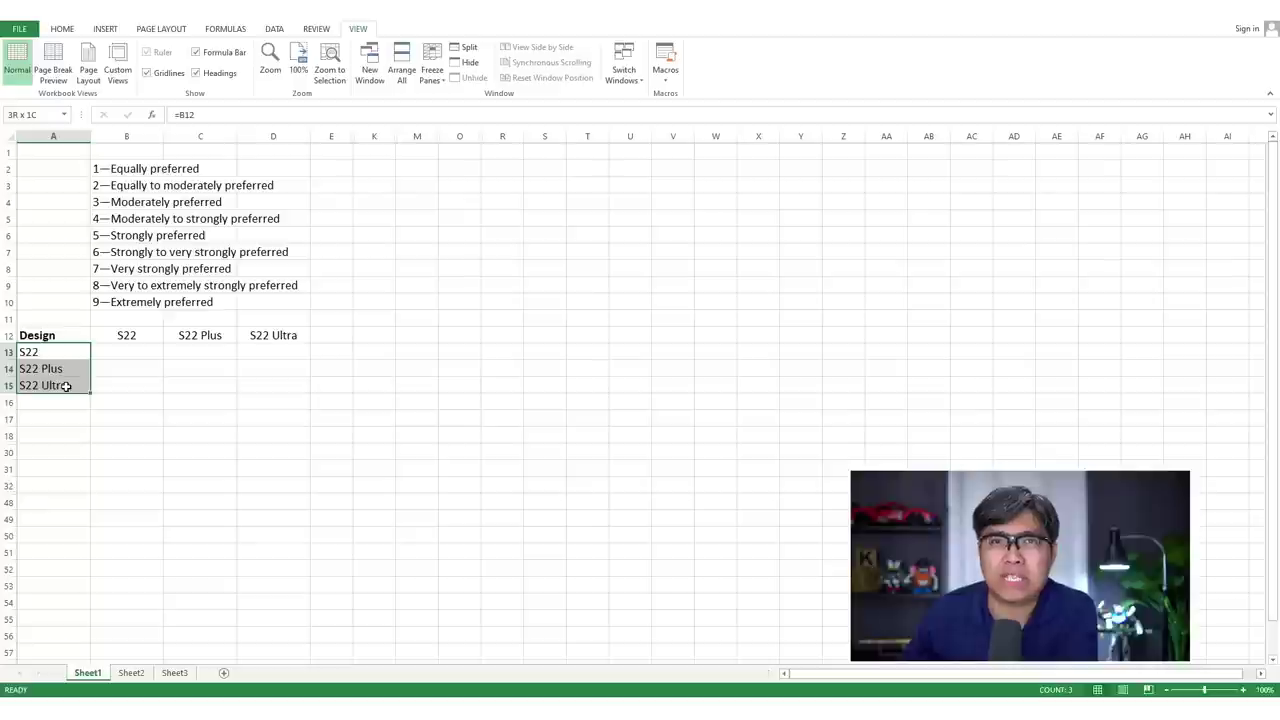
pyautogui.moveTo(126, 335); pyautogui.dragTo(272, 335)
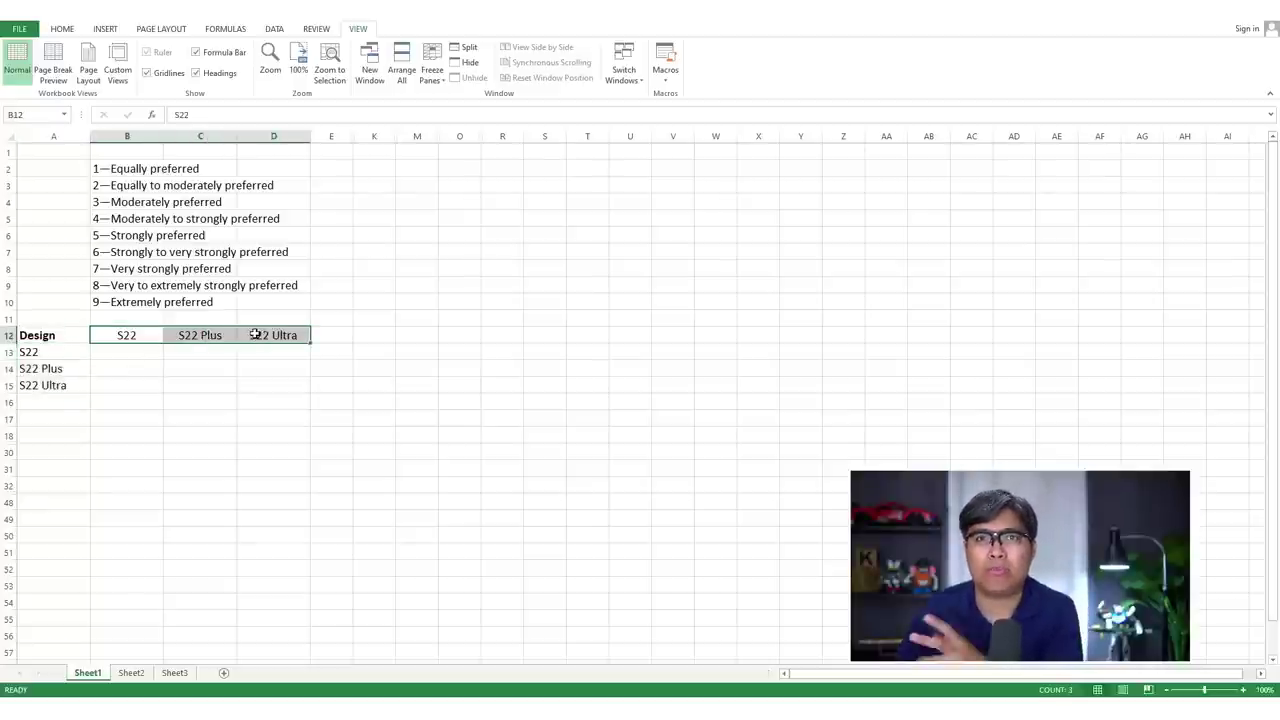
pyautogui.moveTo(42, 338); pyautogui.dragTo(272, 381)
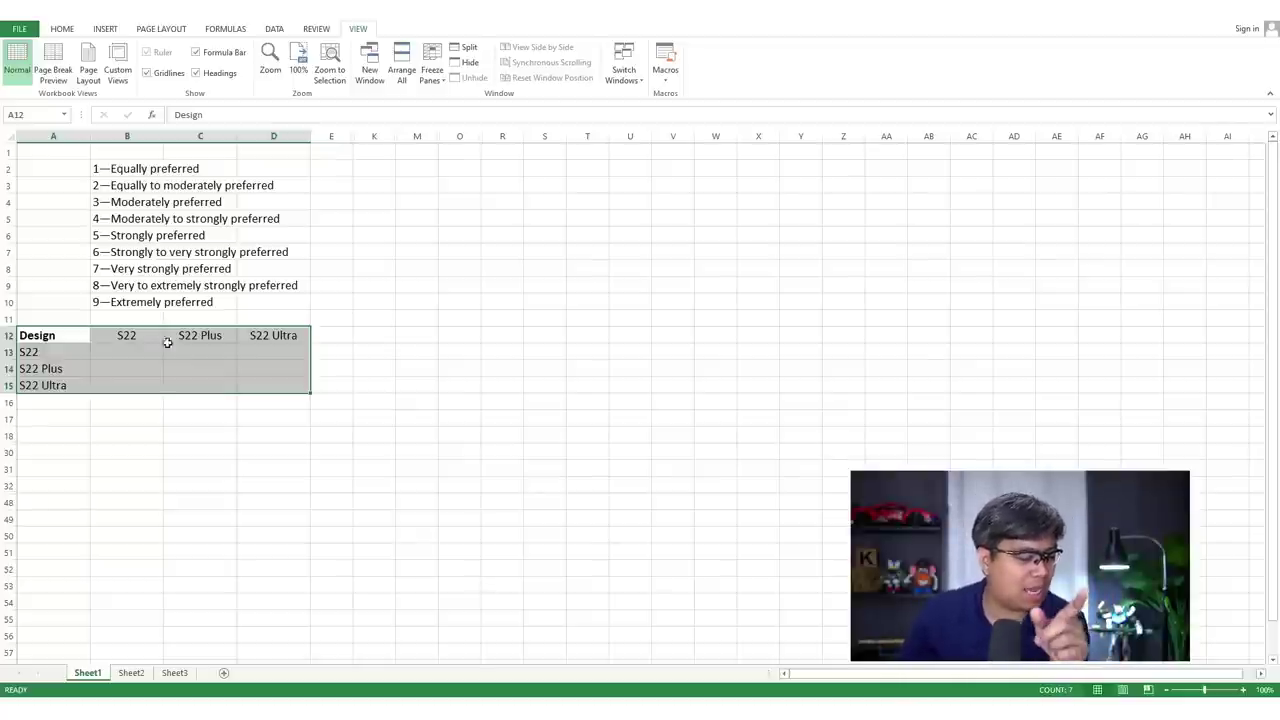
# - Enter a rating of 3 in C13, comparing S22 with S22 Plus on Design
pyautogui.doubleClick(51, 354)
pyautogui.press('Escape')
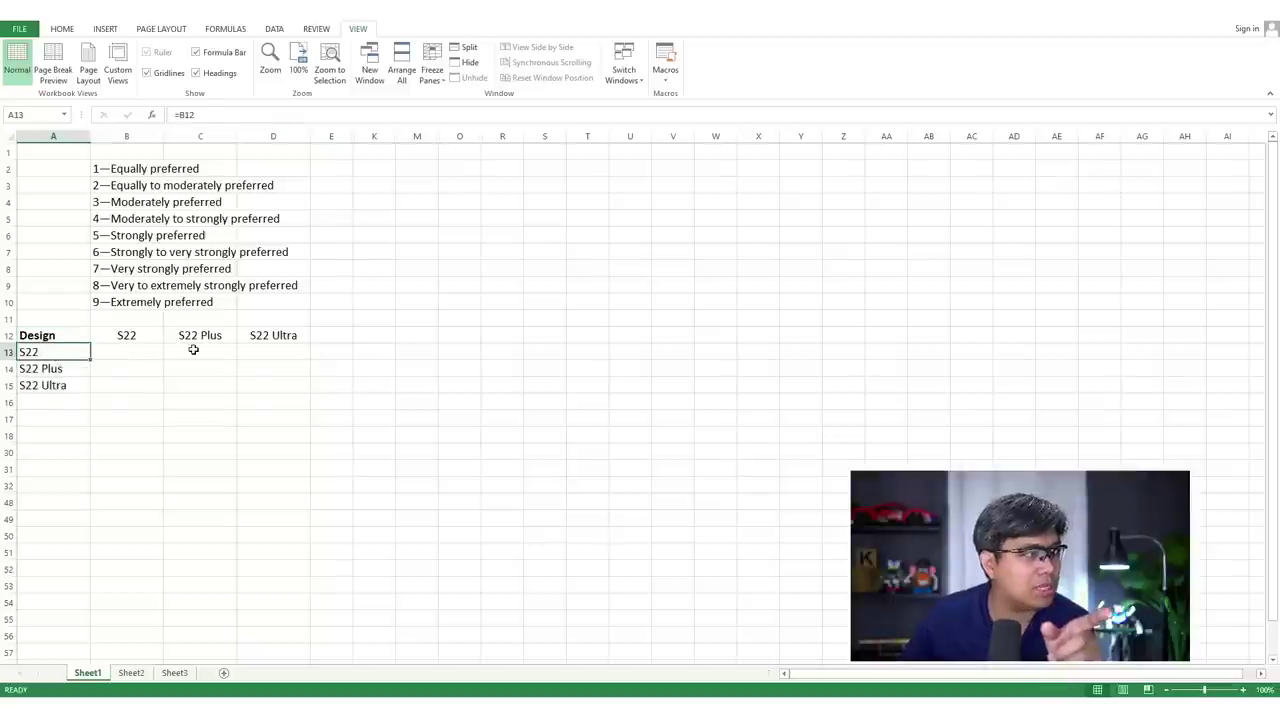
pyautogui.click(200, 337)
pyautogui.click(202, 353)
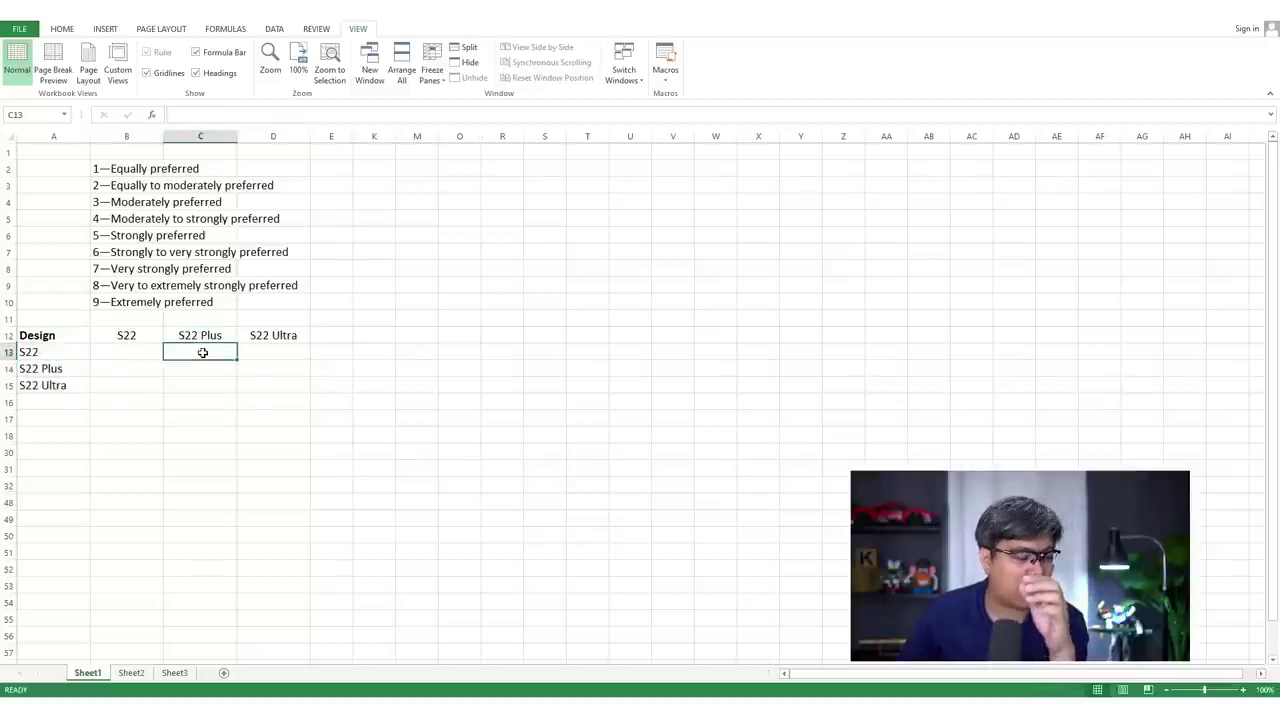
pyautogui.write('3')
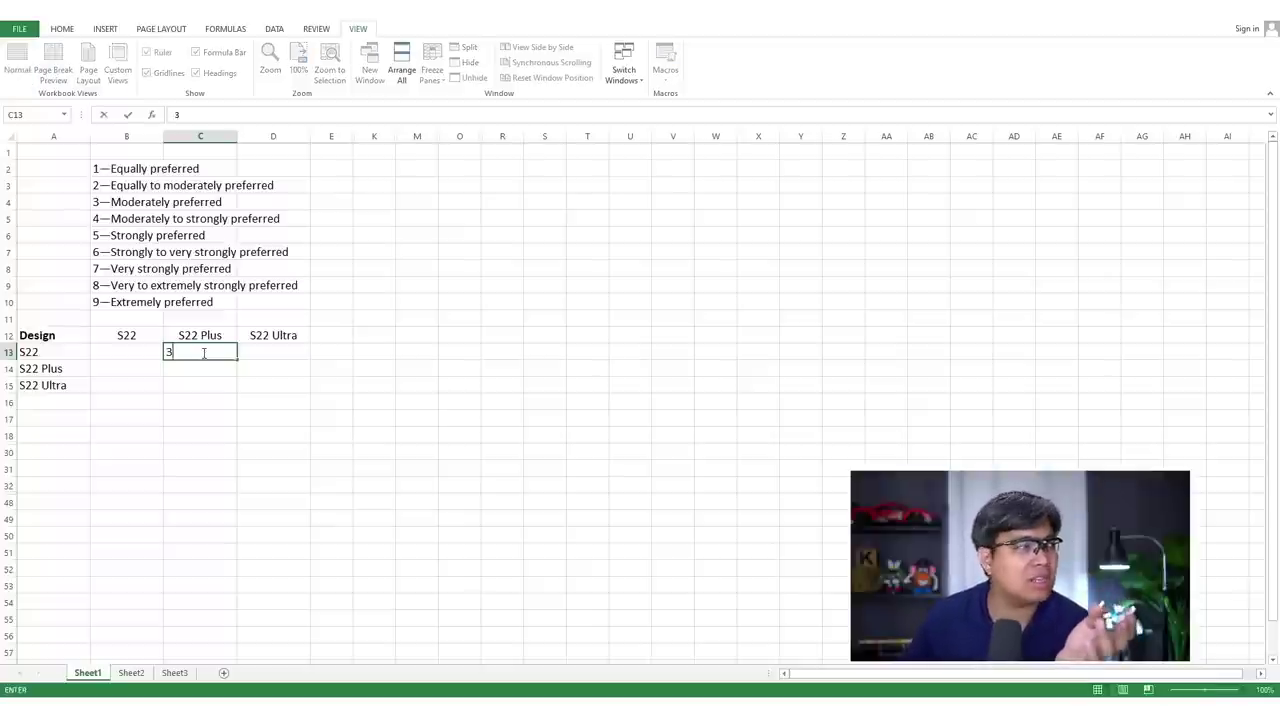
pyautogui.press('Return')
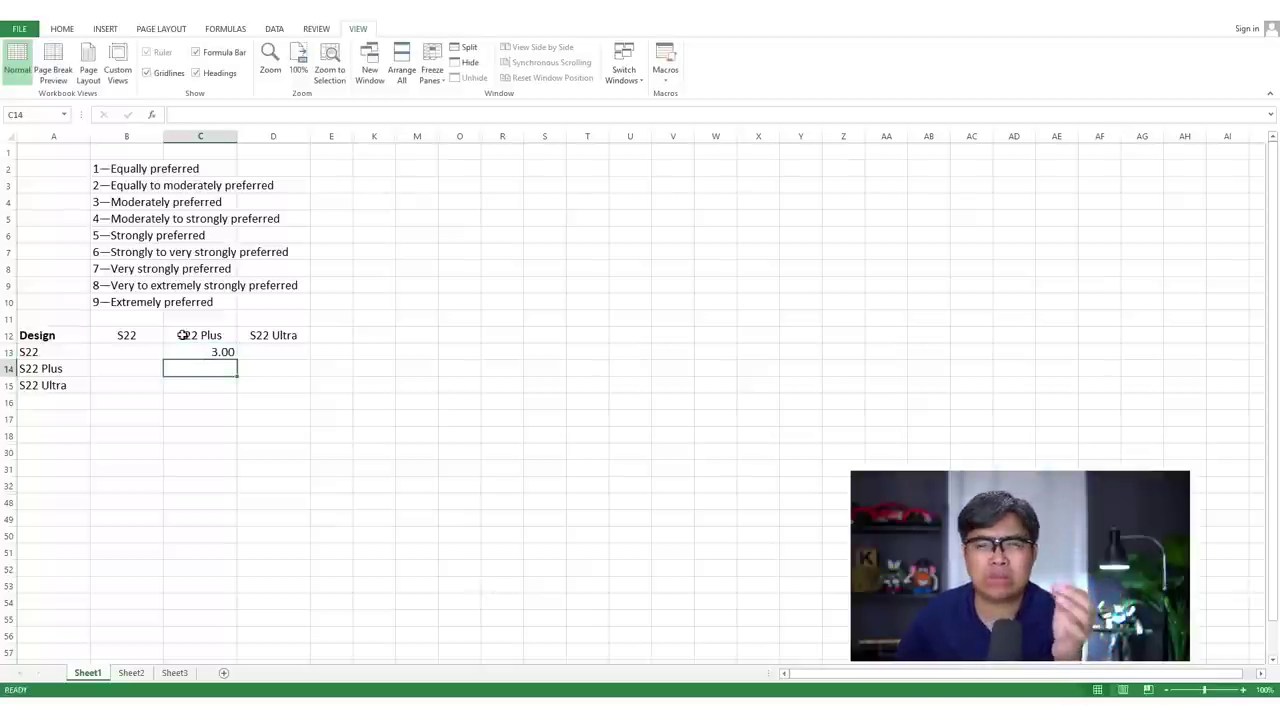
# - Enter a rating of 9 in D13, comparing S22 with S22 Ultra on Design
pyautogui.click(70, 354)
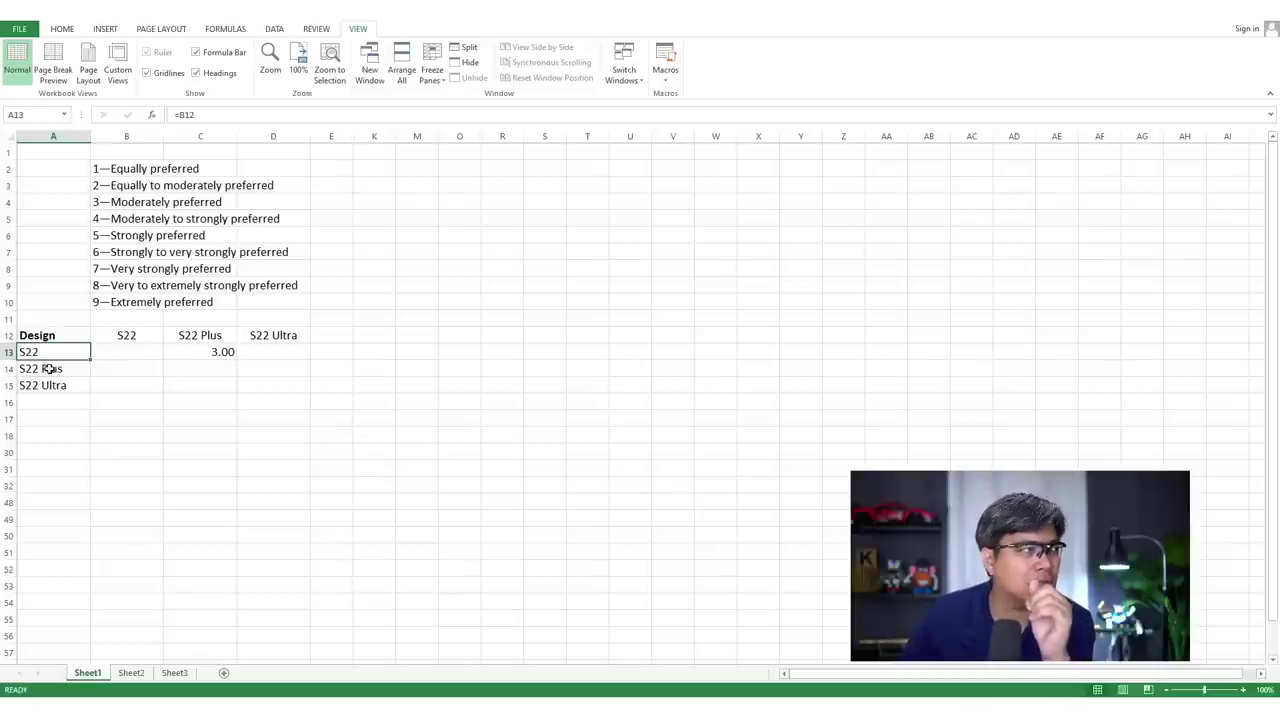
pyautogui.click(283, 346)
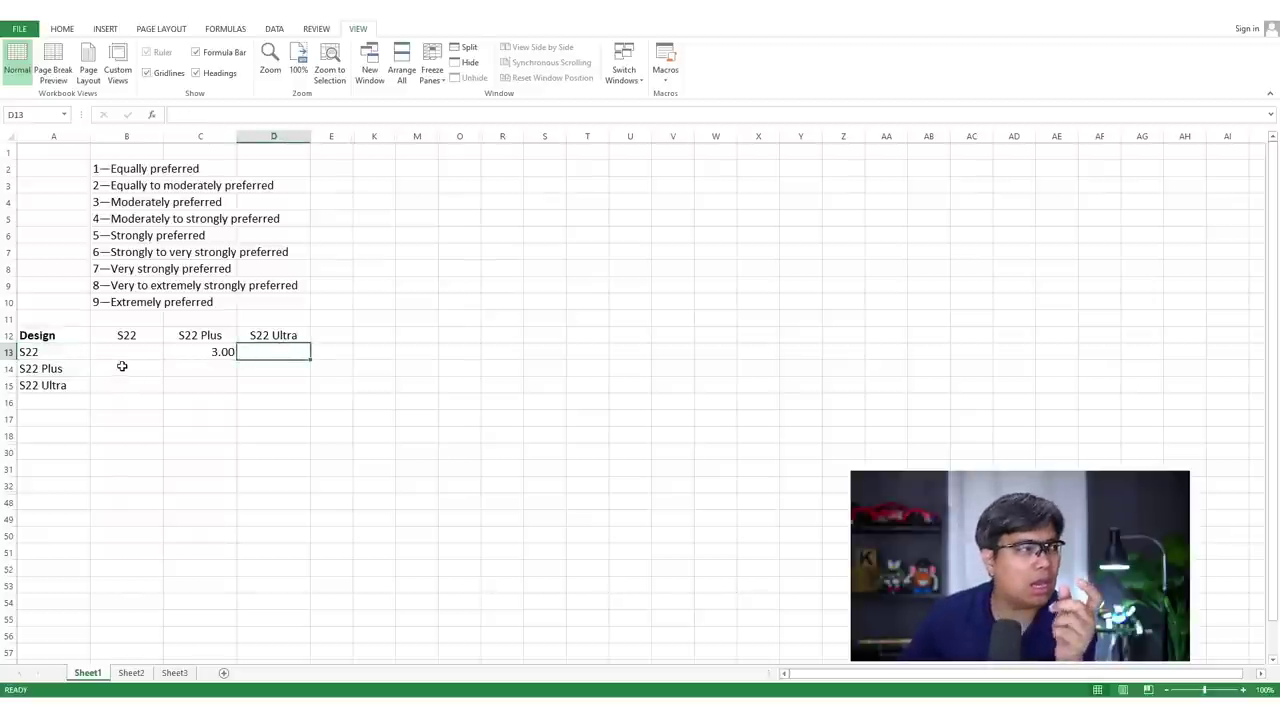
pyautogui.write('9')
pyautogui.press('Return')
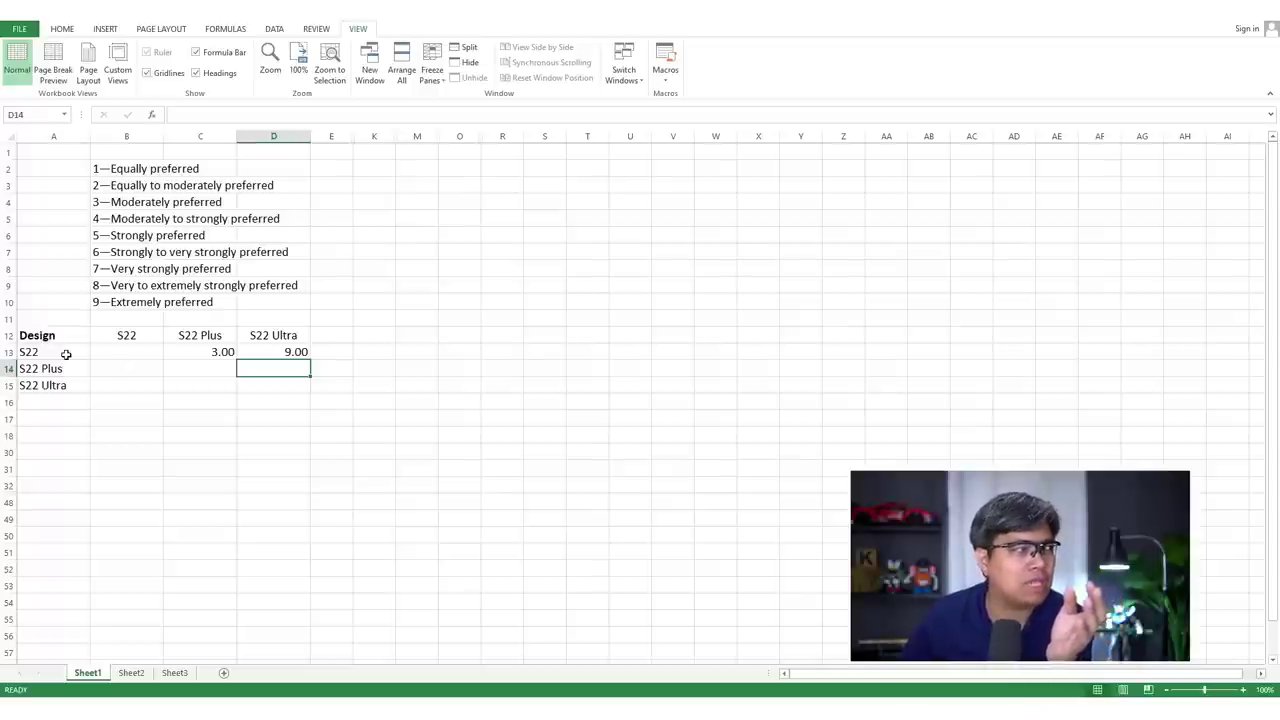
# - Enter a rating of 6 in D14, comparing S22 Plus with S22 Ultra on Design
pyautogui.click(62, 353)
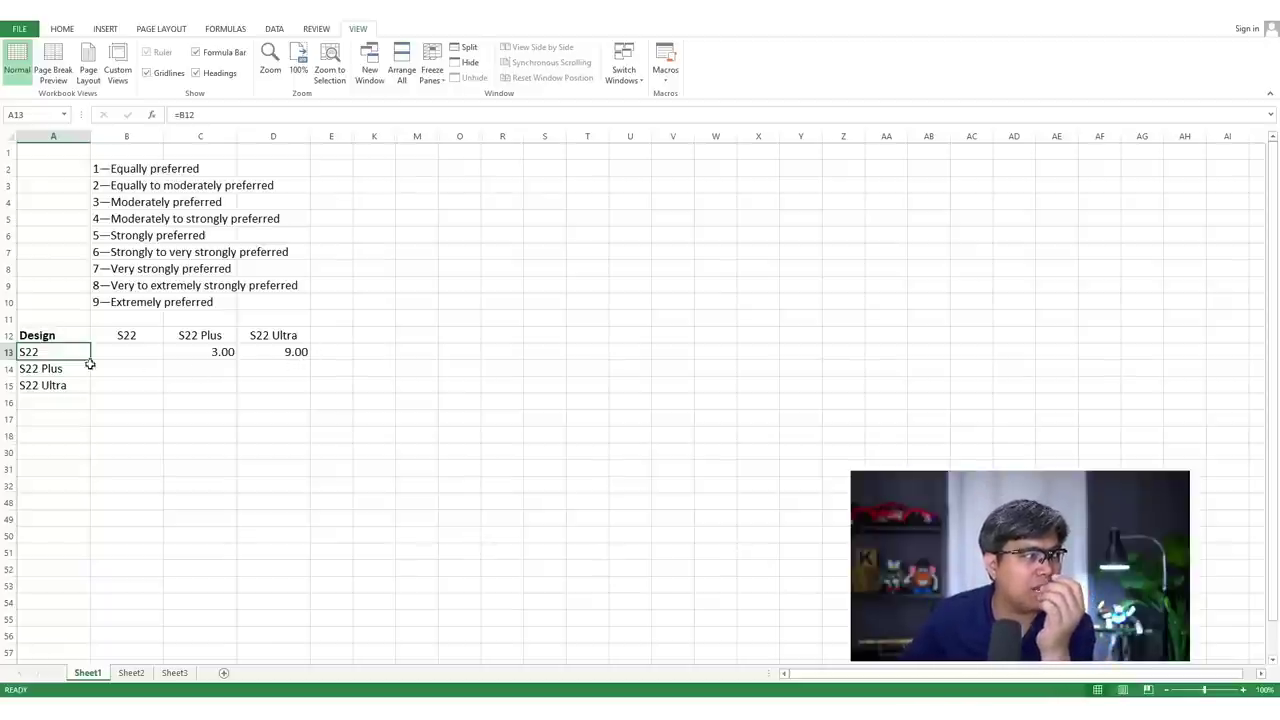
pyautogui.click(50, 369)
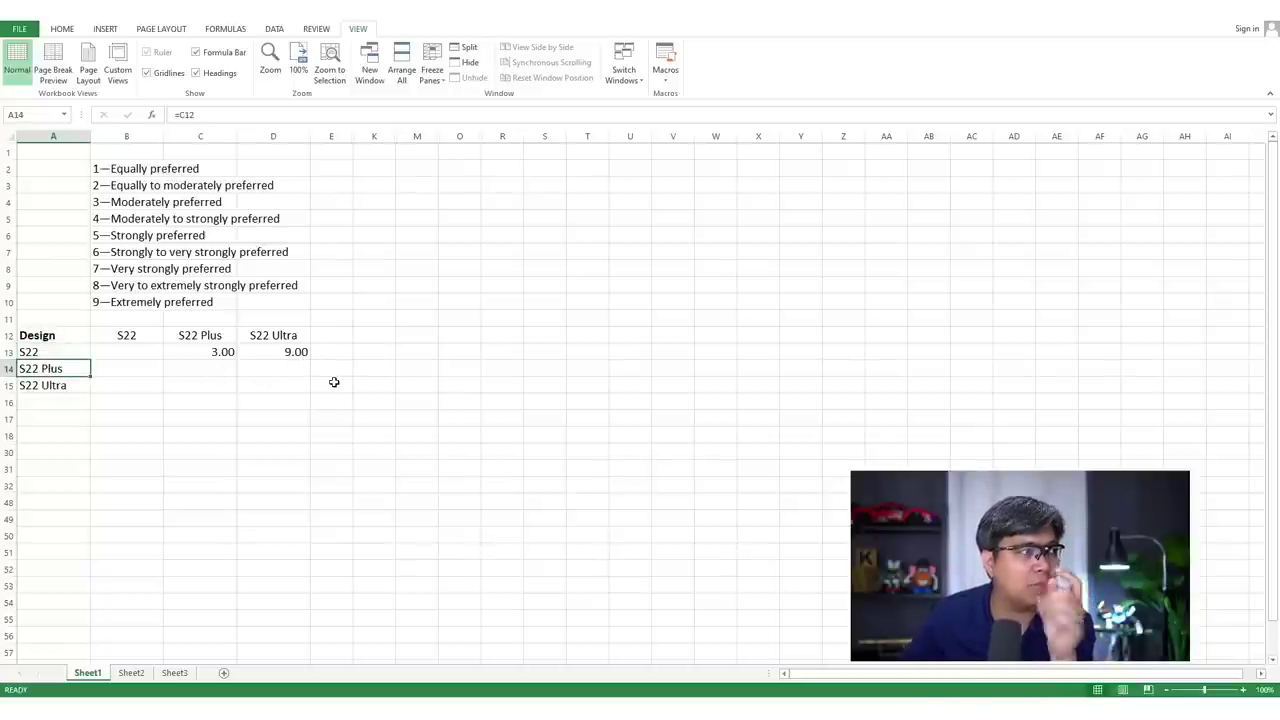
pyautogui.click(290, 363)
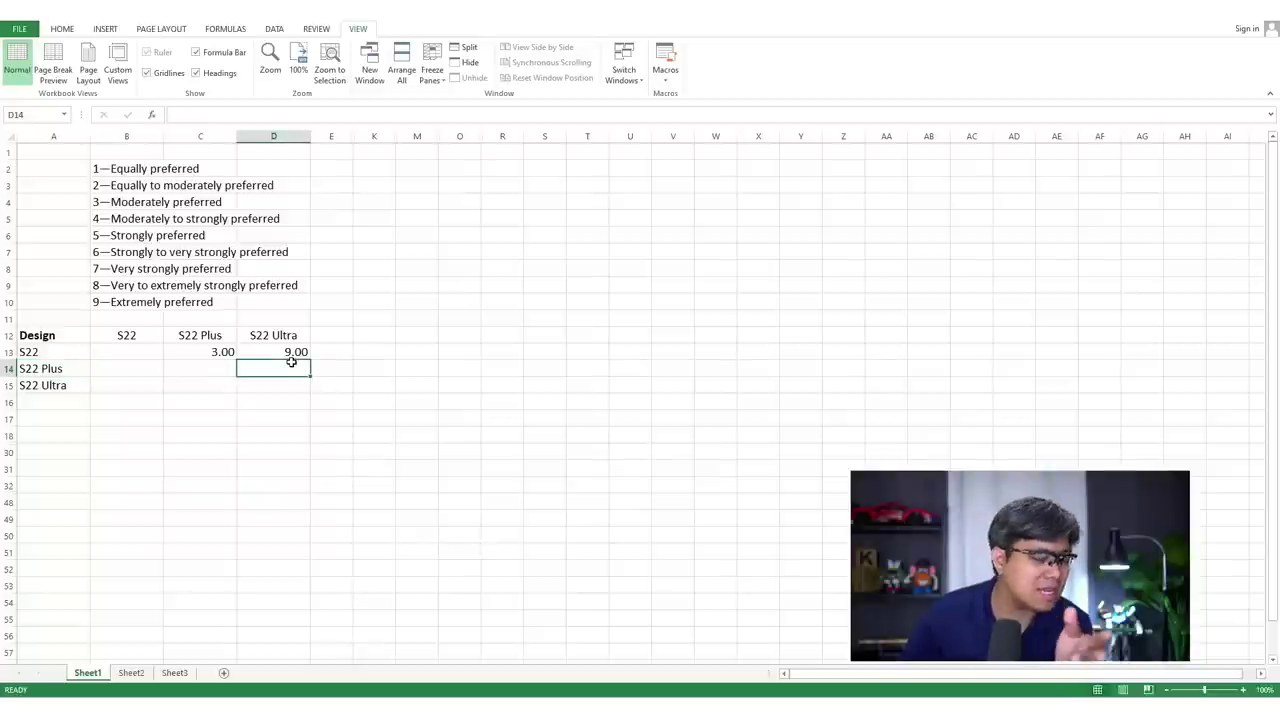
pyautogui.write('6')
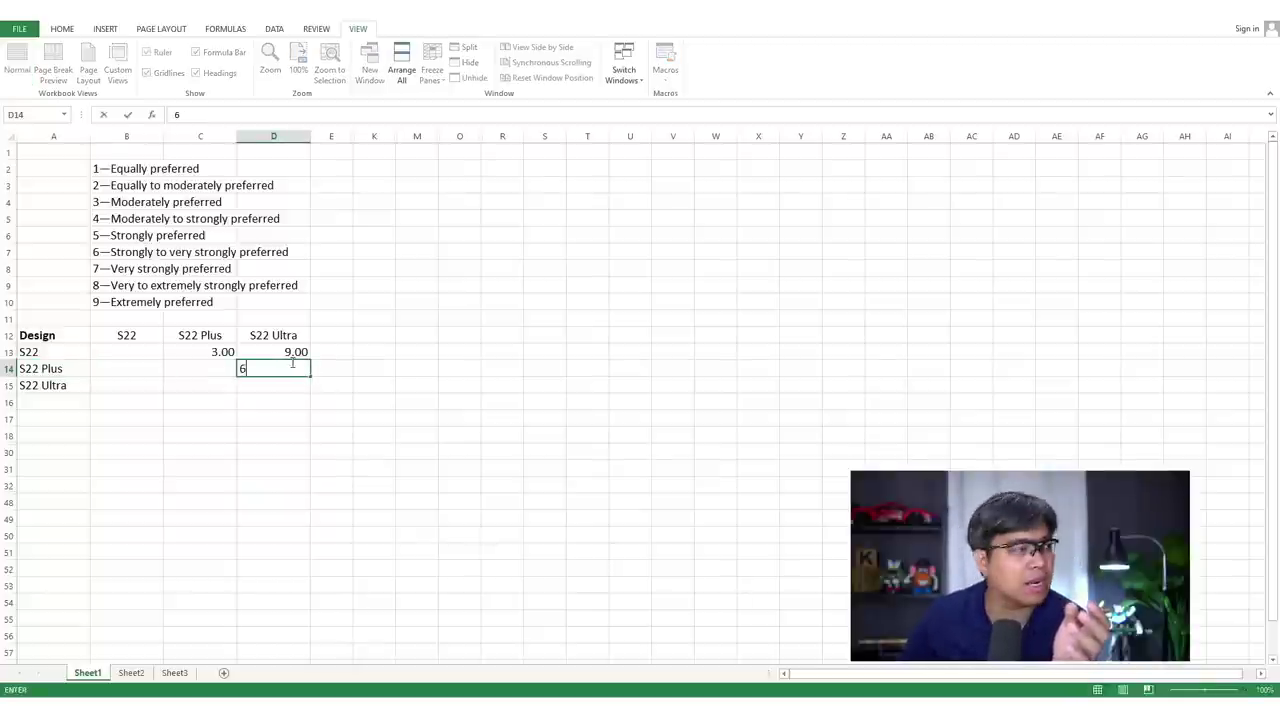
pyautogui.press('Return')
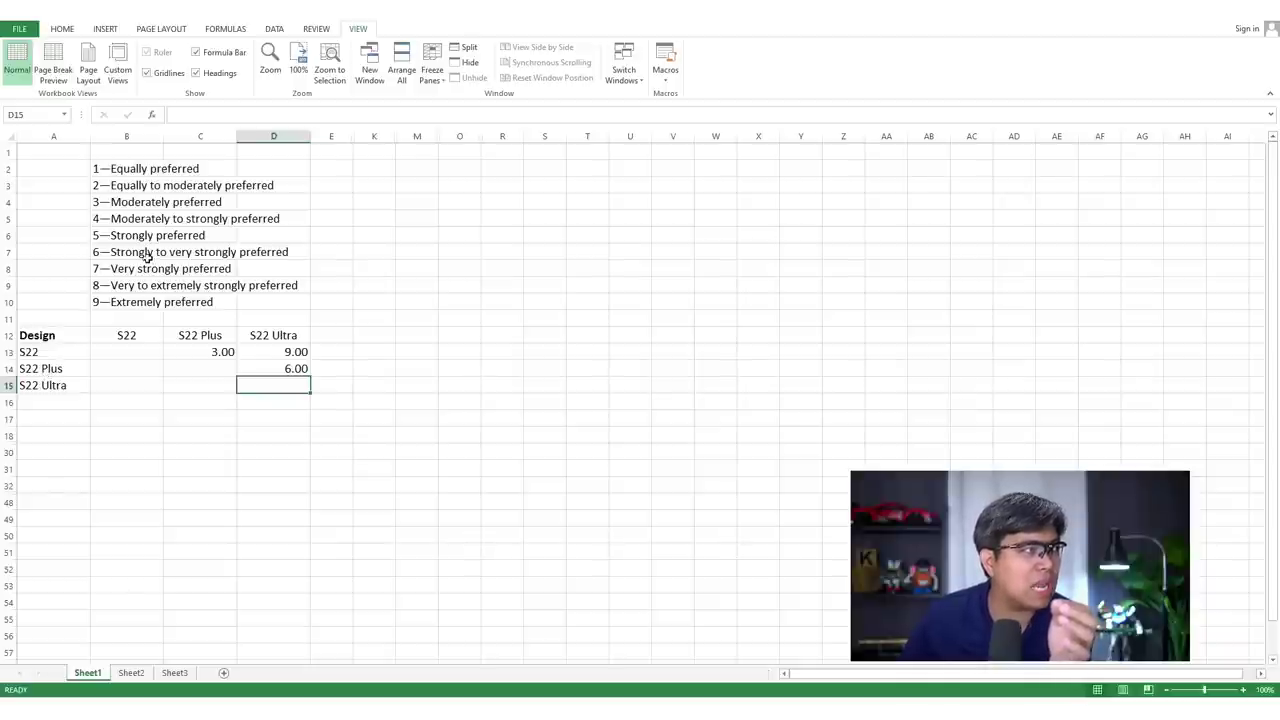
# - Enter the reciprocal formula =1/3 in B14 for S22 Plus against S22, mirroring the rating in C13
pyautogui.click(290, 368)
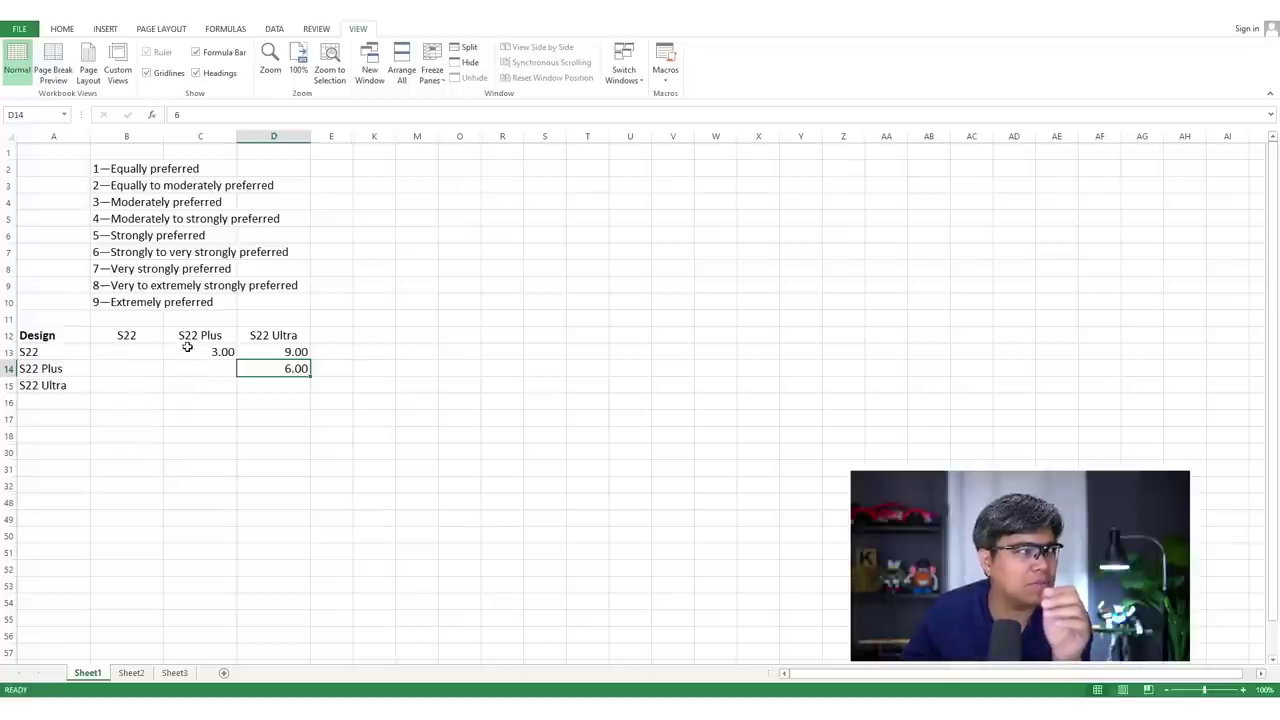
pyautogui.click(44, 354)
pyautogui.click(203, 335)
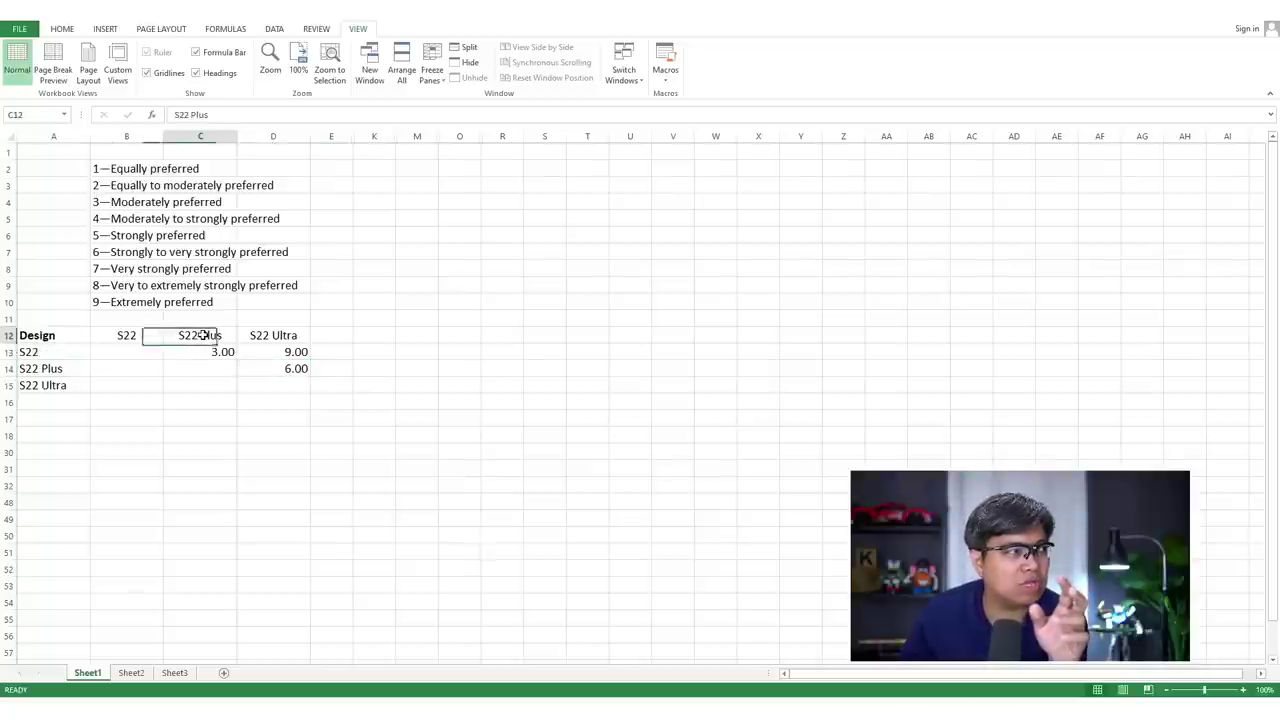
pyautogui.click(202, 354)
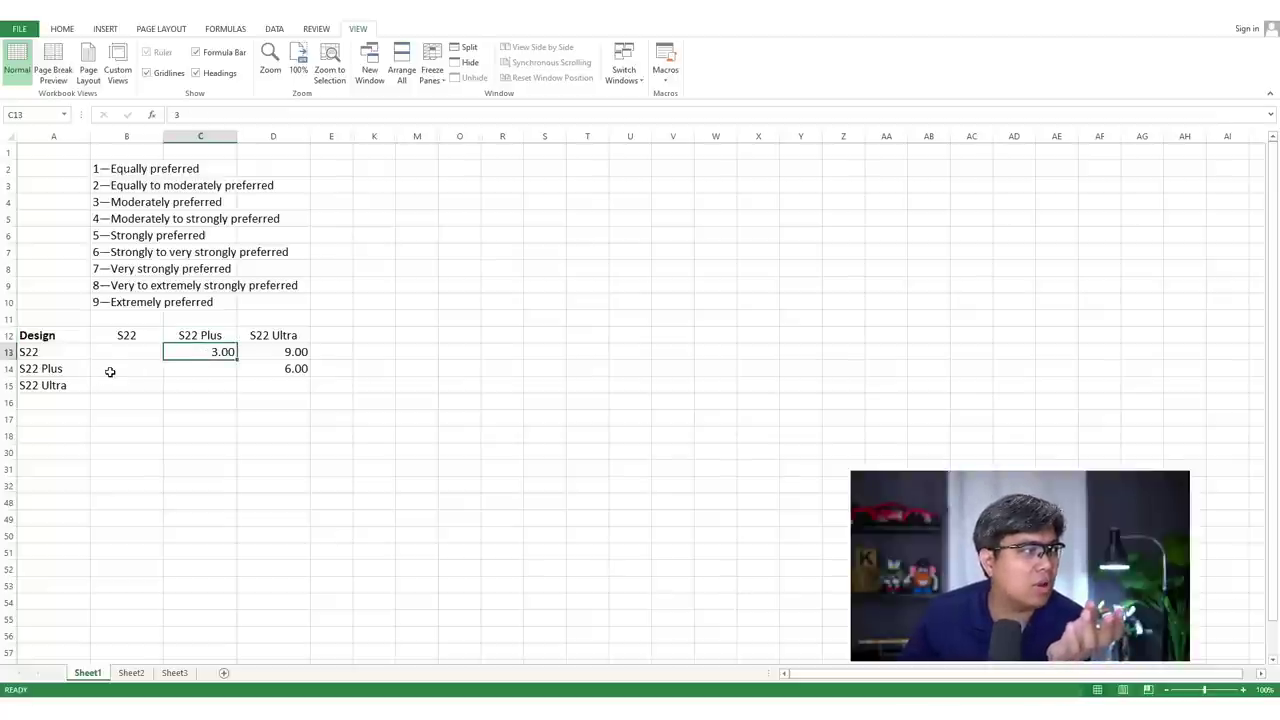
pyautogui.click(128, 336)
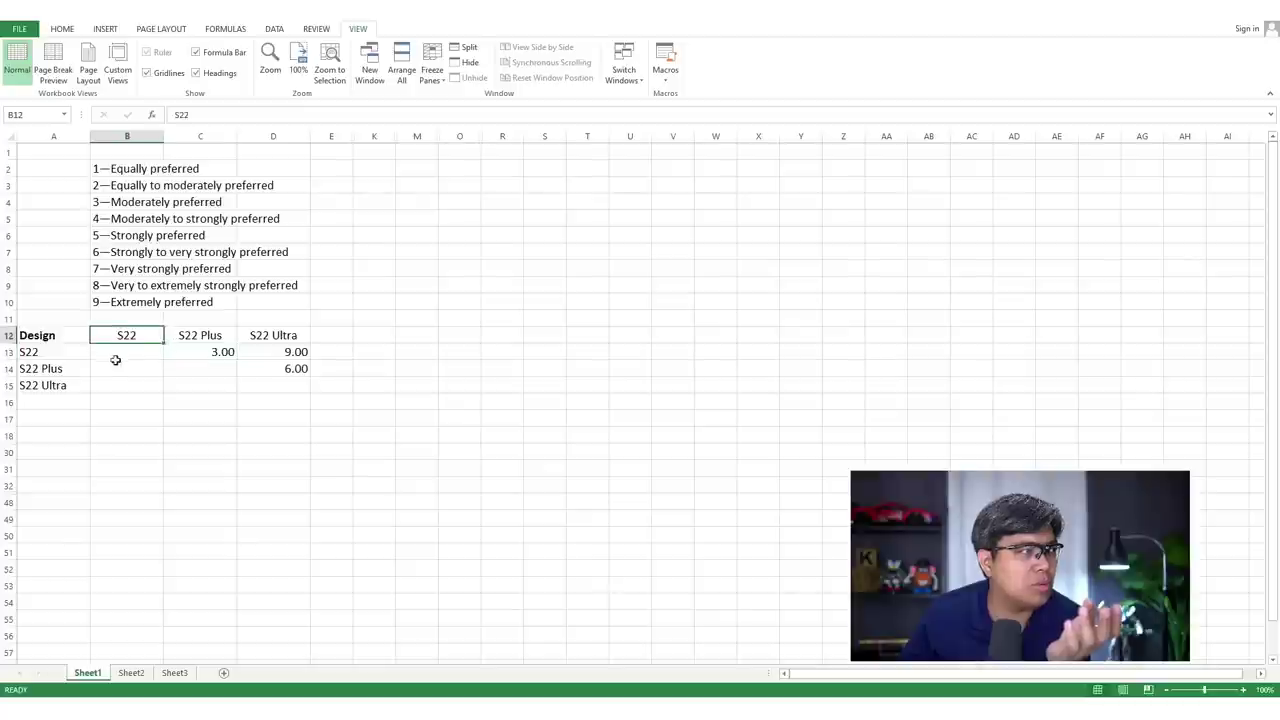
pyautogui.click(127, 370)
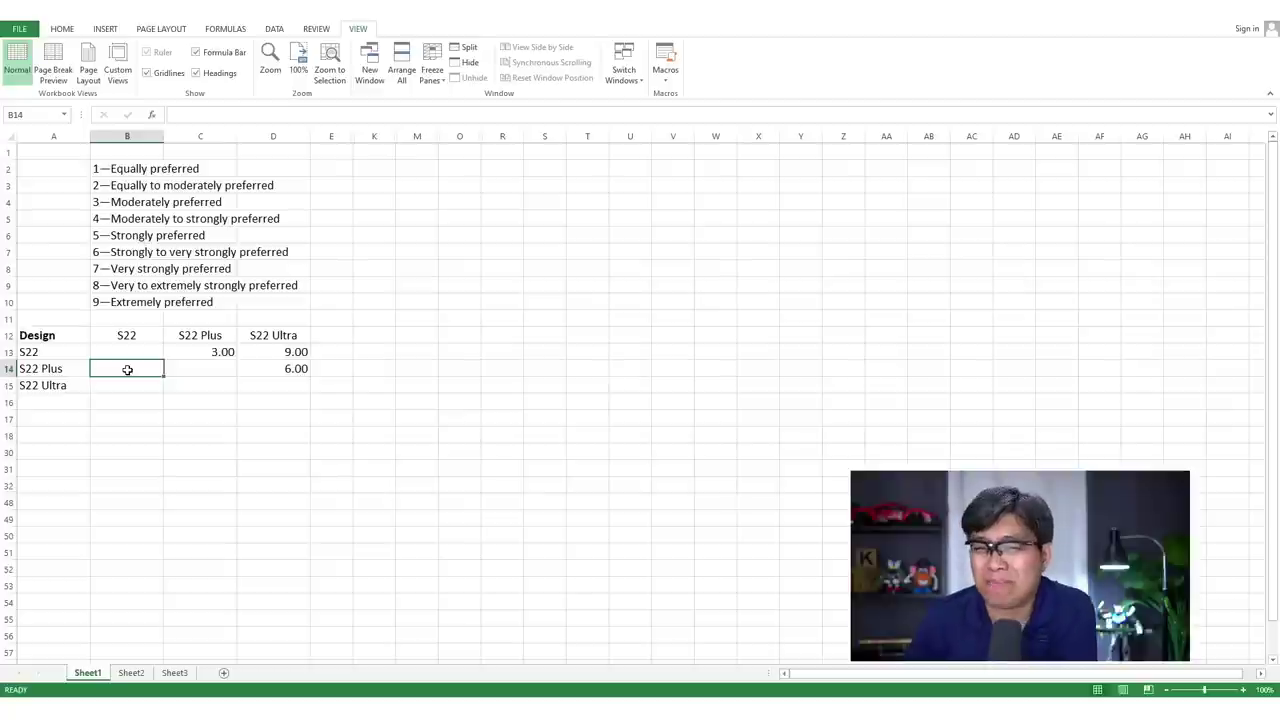
pyautogui.write('=')
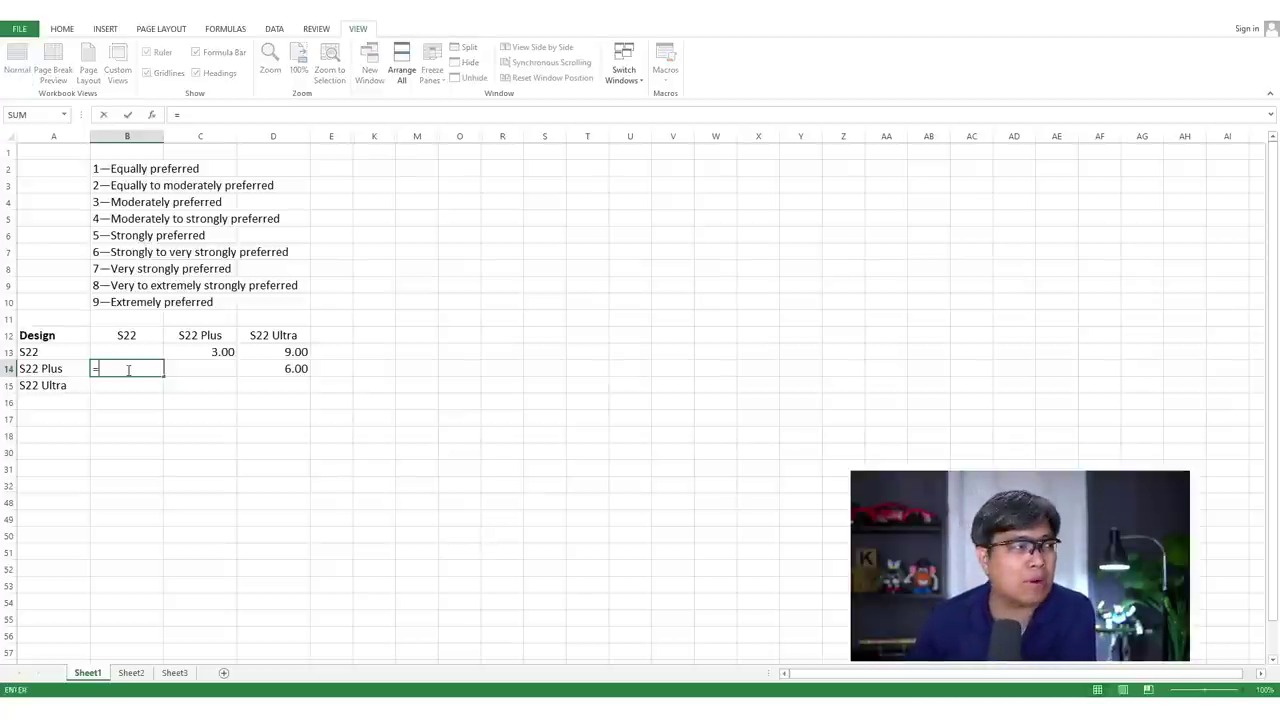
pyautogui.write('1//3')
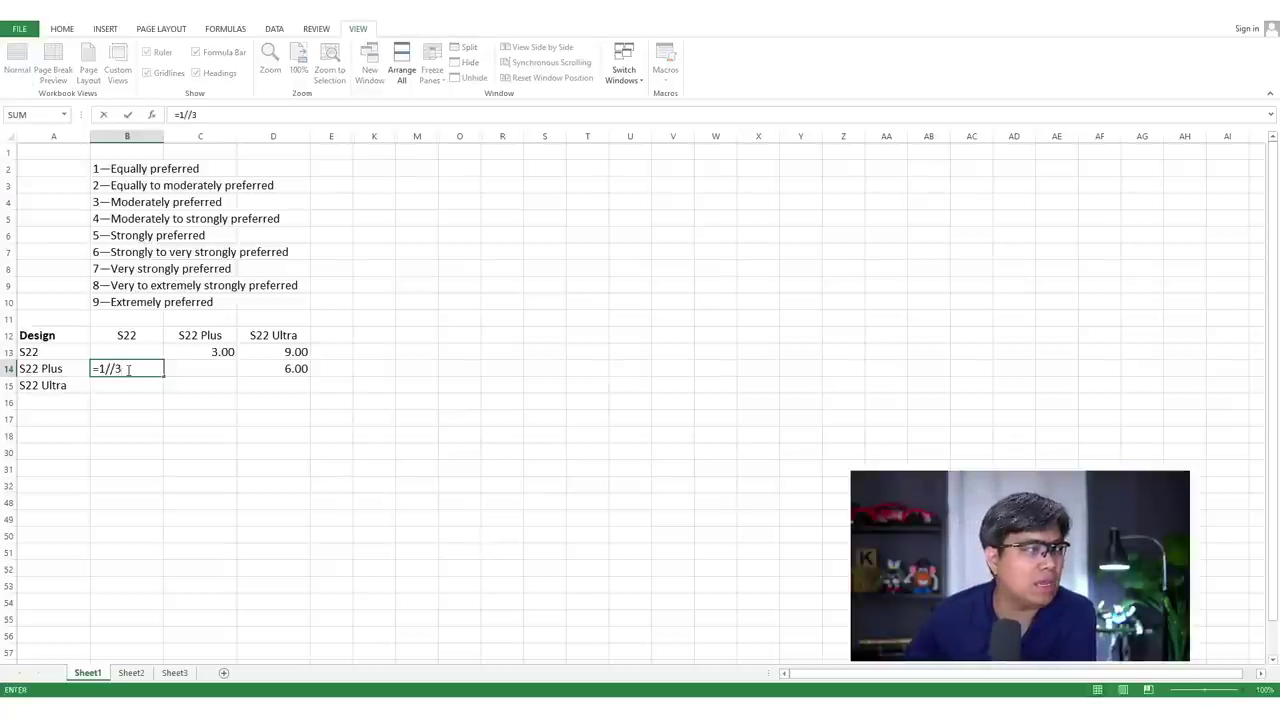
pyautogui.press('BackSpace')
pyautogui.press('BackSpace')
pyautogui.write('3')
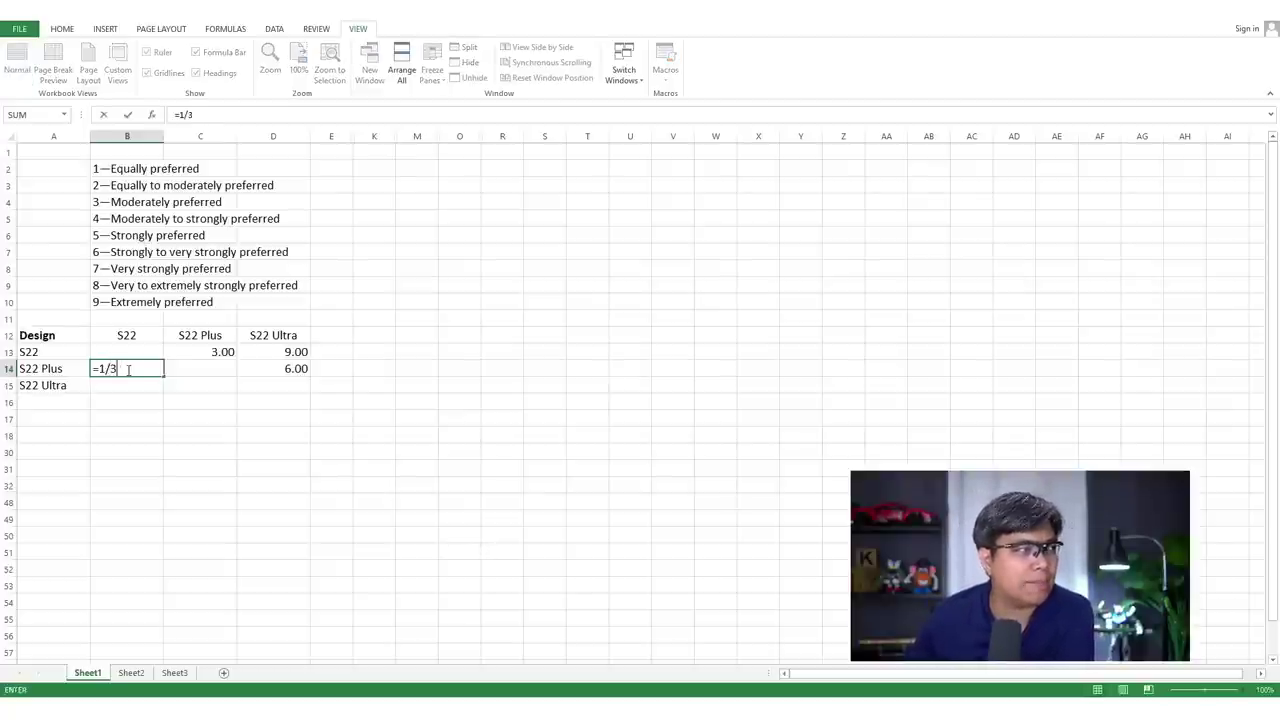
pyautogui.press('Return')
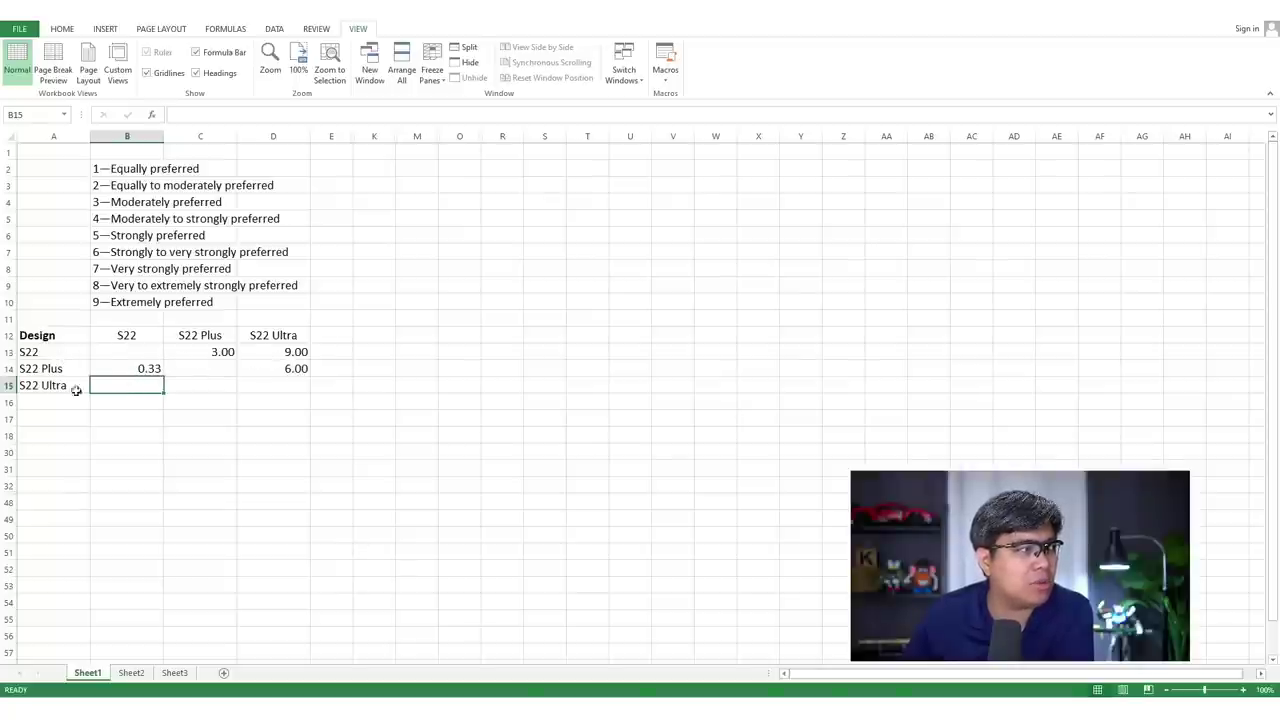
# - Enter the reciprocal formula =1/9 in B15 for S22 Ultra against S22, mirroring the rating in D13
pyautogui.write('=')
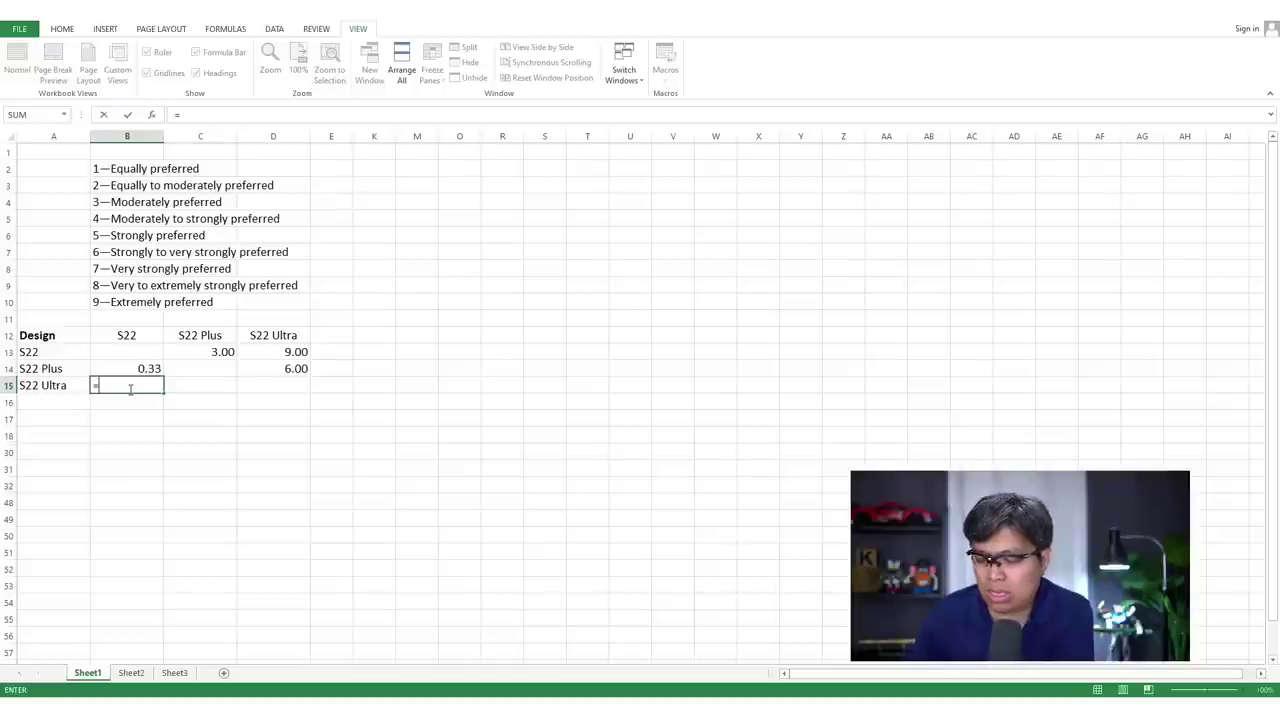
pyautogui.write('1/D13')
pyautogui.press('BackSpace')
pyautogui.press('BackSpace')
pyautogui.press('BackSpace')
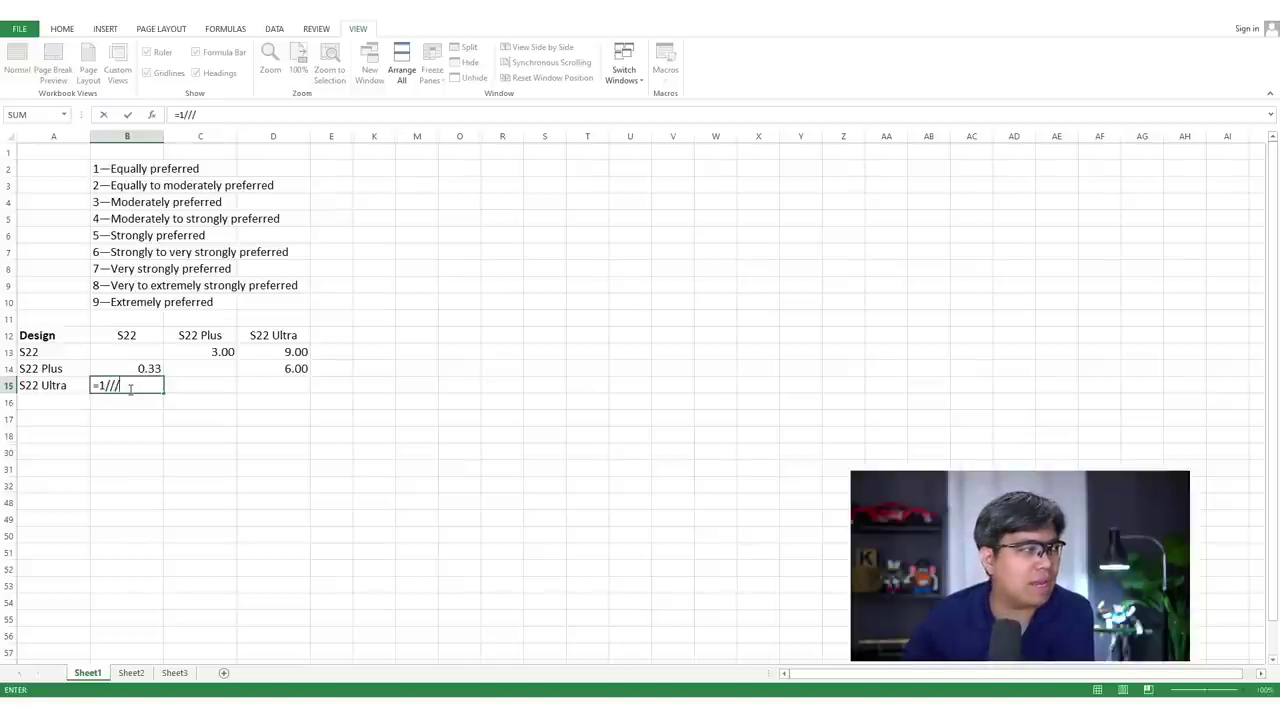
pyautogui.write('9')
pyautogui.press('Return')
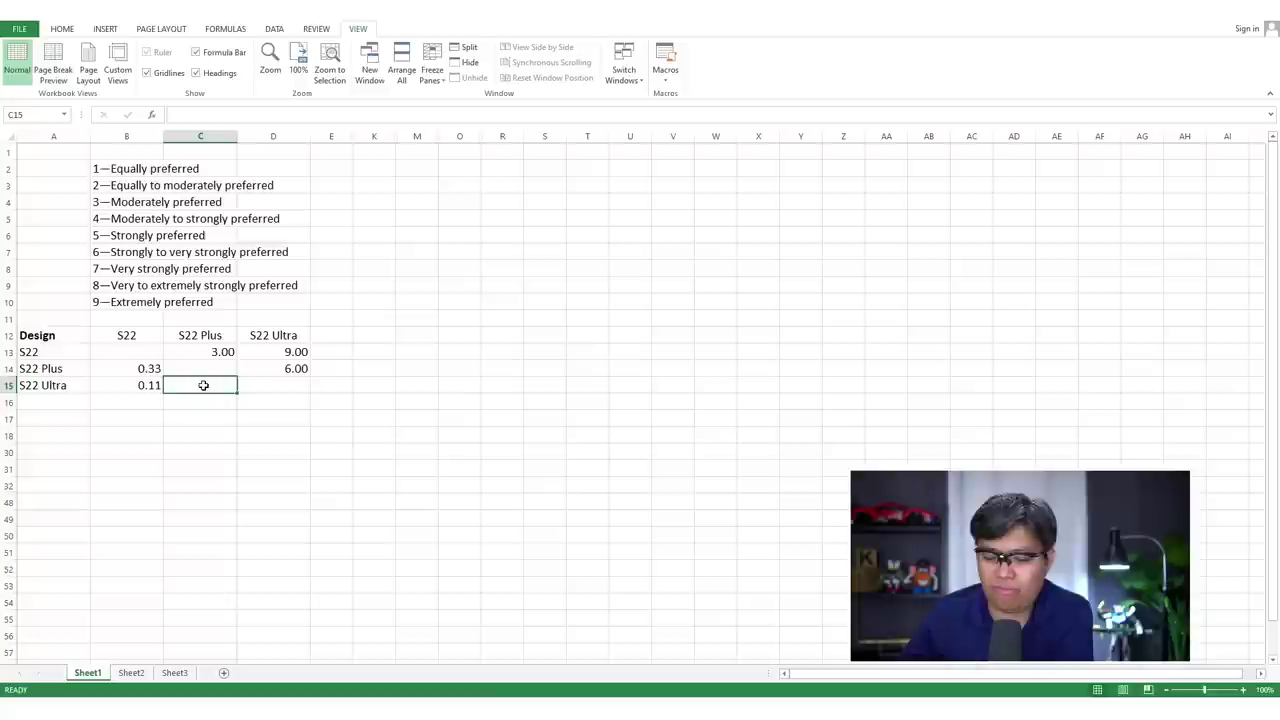
# - Enter the reciprocal of the D14 rating in C15 for S22 Ultra against S22 Plus on Design
pyautogui.write('=1//')
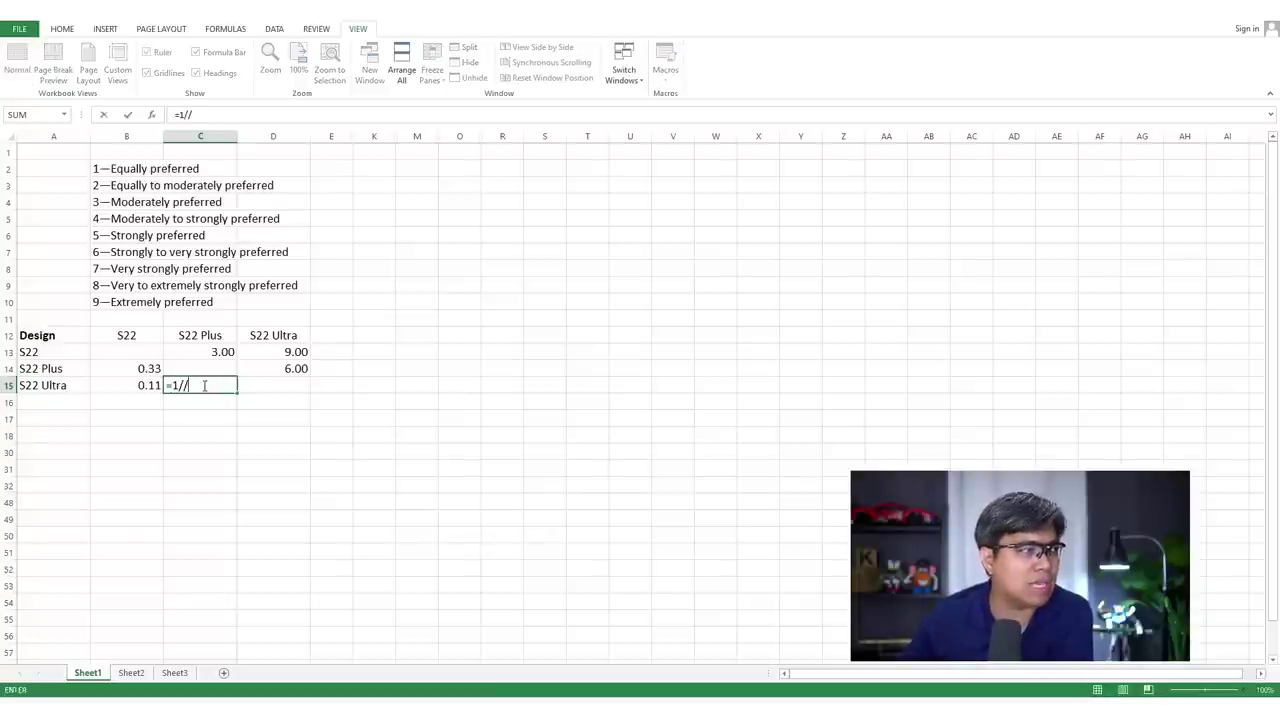
pyautogui.write('d14')
pyautogui.press('Return')
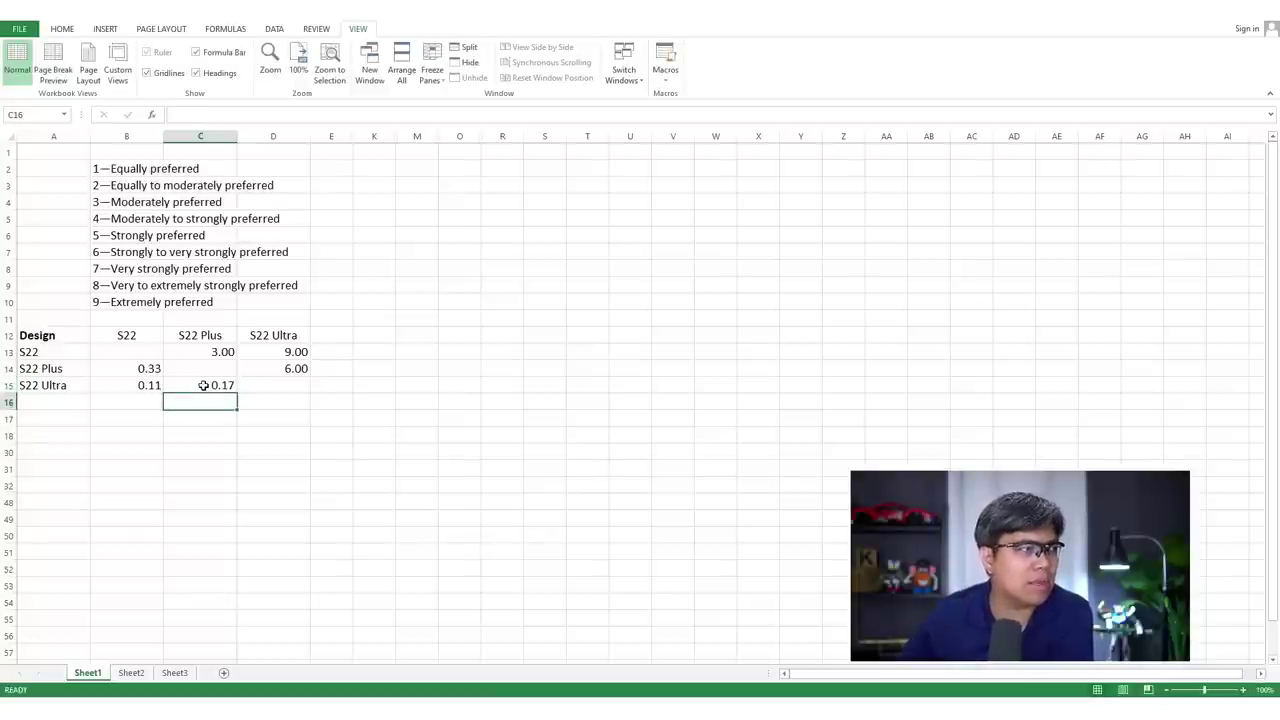
# - Fill the diagonal of the Design matrix with 1 in B13, C14 and D15
pyautogui.moveTo(134, 351); pyautogui.dragTo(225, 370)
pyautogui.click(275, 385)
pyautogui.click(141, 352)
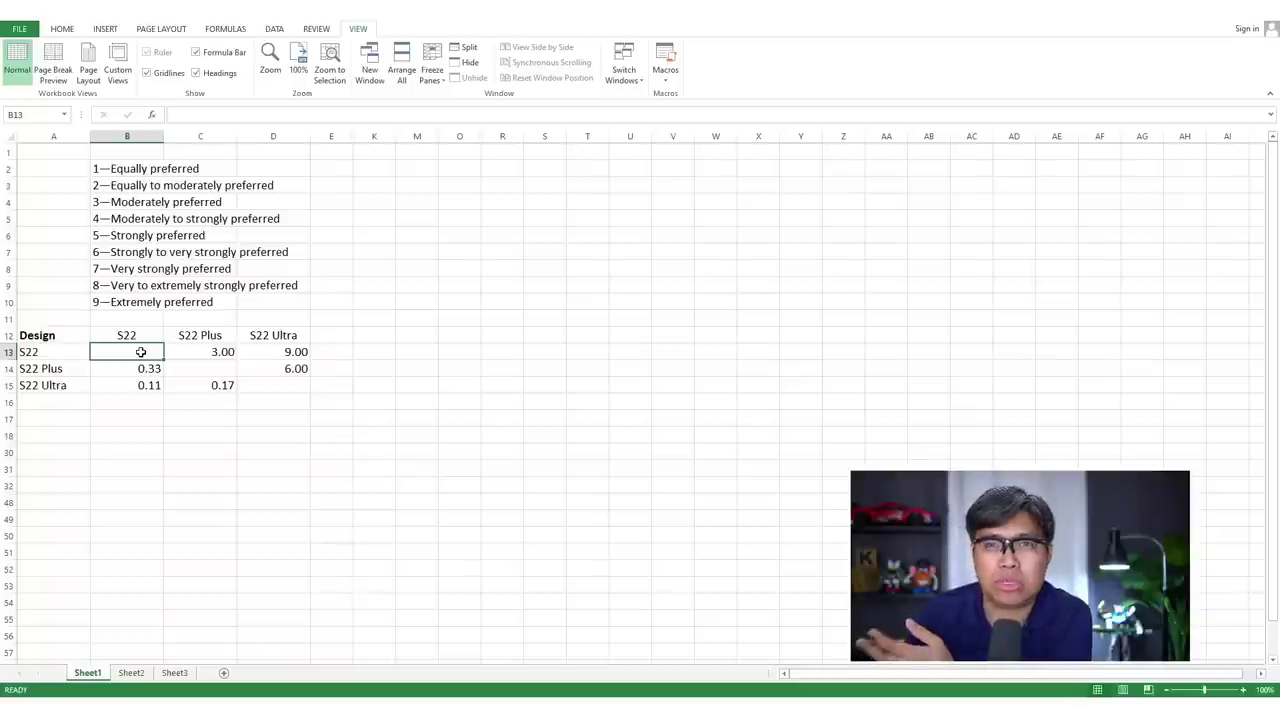
pyautogui.write('1')
pyautogui.press('Return')
pyautogui.click(210, 370)
pyautogui.write('1')
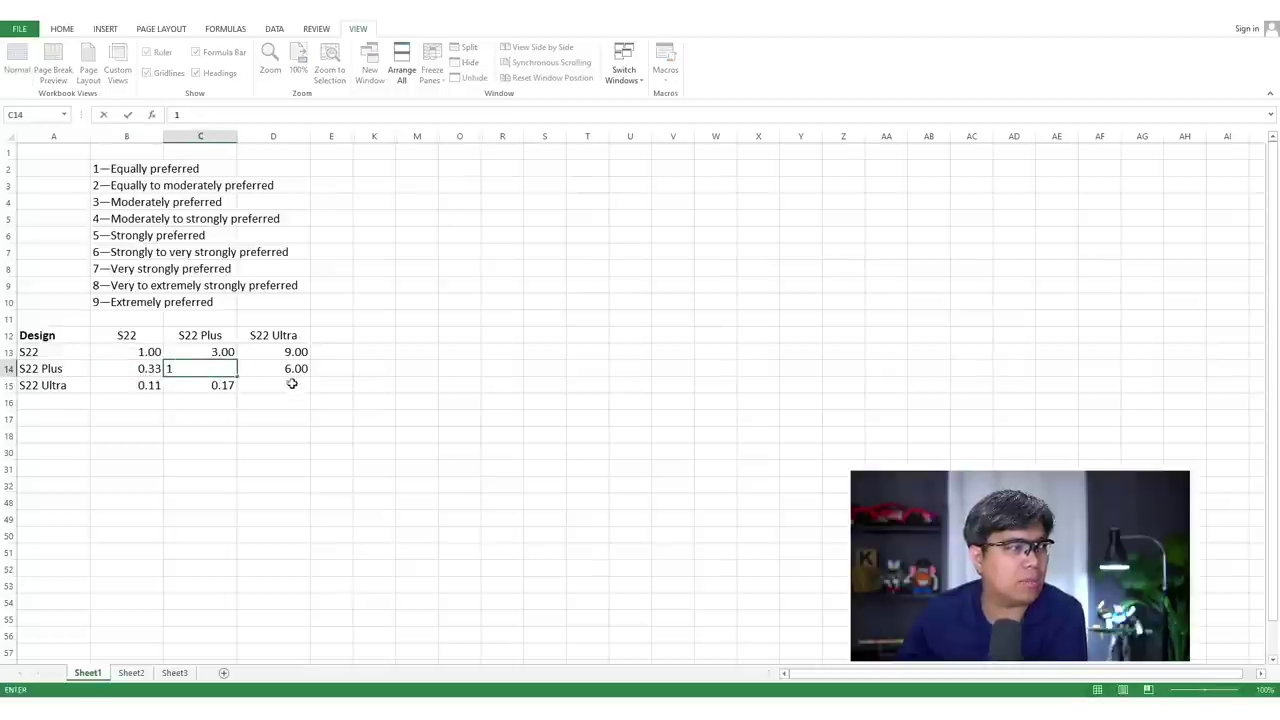
pyautogui.click(292, 386)
pyautogui.write('1')
pyautogui.press('Return')
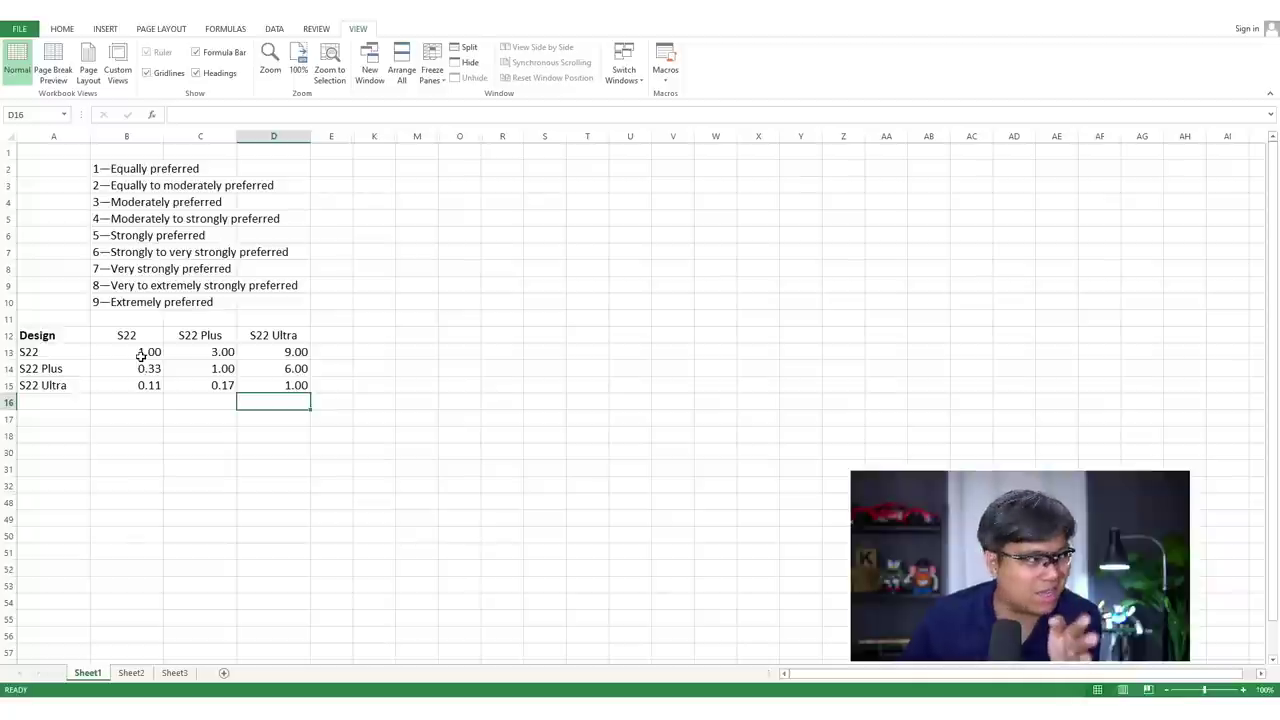
# - Label A16 as Total and sum the Design matrix's S22 column in B16 with =SUM(B13:B15)
pyautogui.click(69, 403)
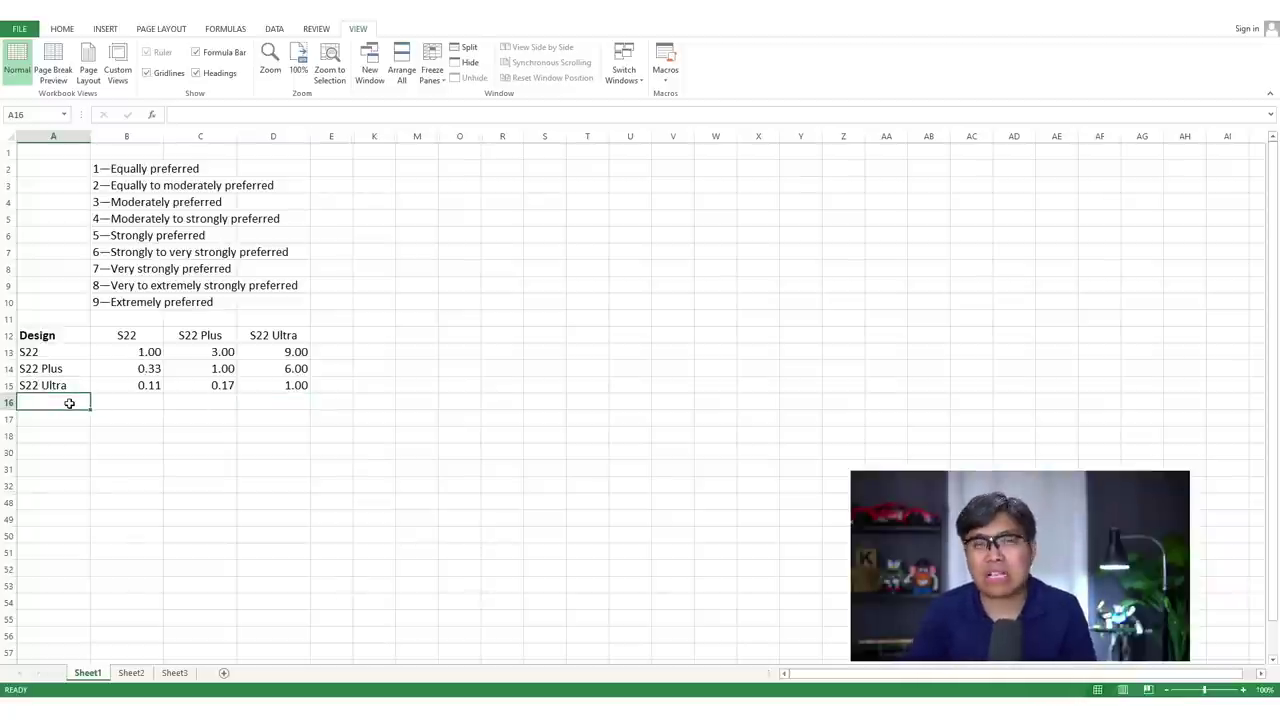
pyautogui.write('Total')
pyautogui.press('Tab')
pyautogui.write('=sum(')
pyautogui.press('Up')
pyautogui.hotkey('shift', 'Up')
pyautogui.hotkey('shift', 'Up')
pyautogui.hotkey('shift', 'Return')
pyautogui.press('Down')
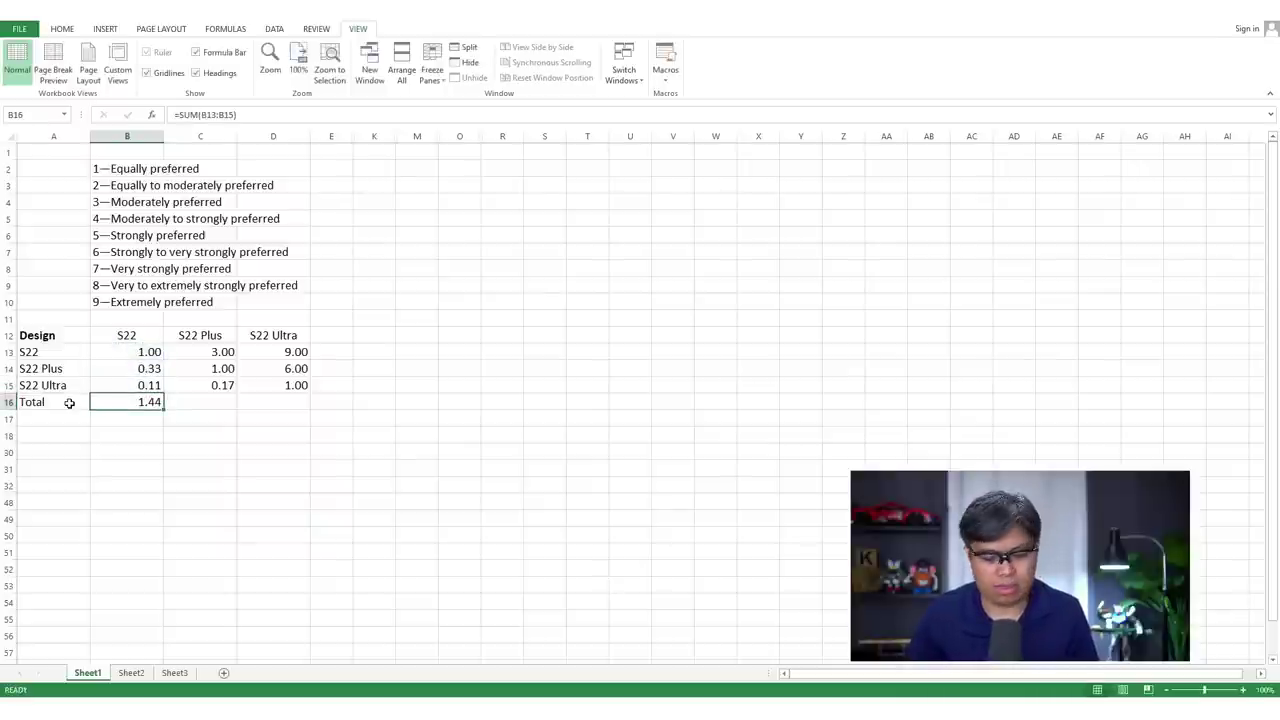
# - Copy the Total formula from B16 to C16:D16 for the S22 Plus and S22 Ultra columns
pyautogui.hotkey('ctrl', 'c')
pyautogui.press('Right')
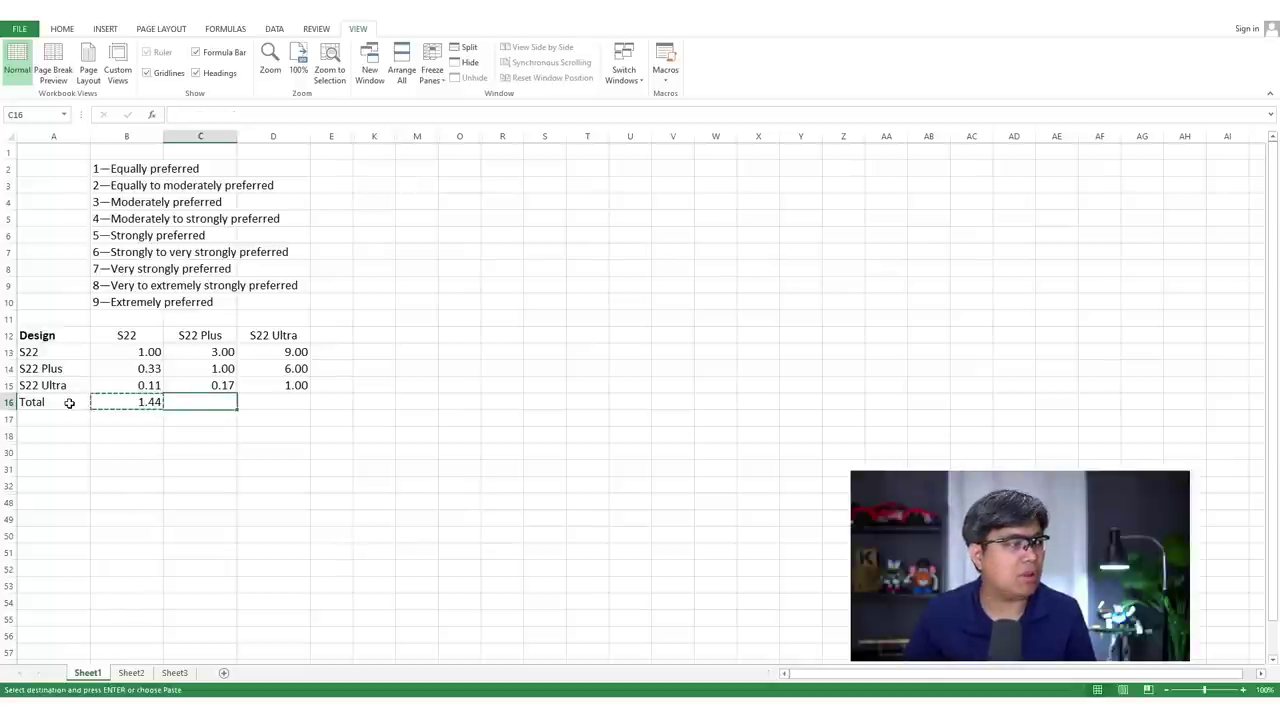
pyautogui.hotkey('shift', 'Right')
pyautogui.hotkey('ctrl', 'v')
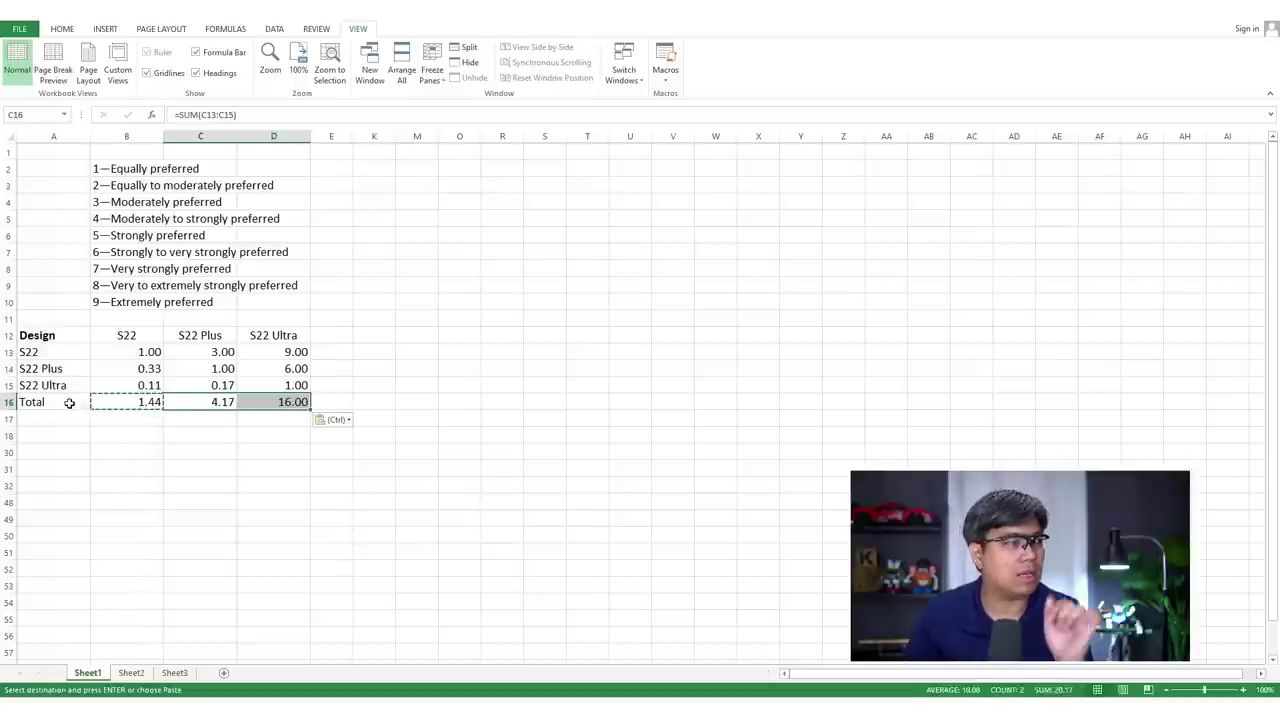
pyautogui.press('Down')
pyautogui.press('Escape')
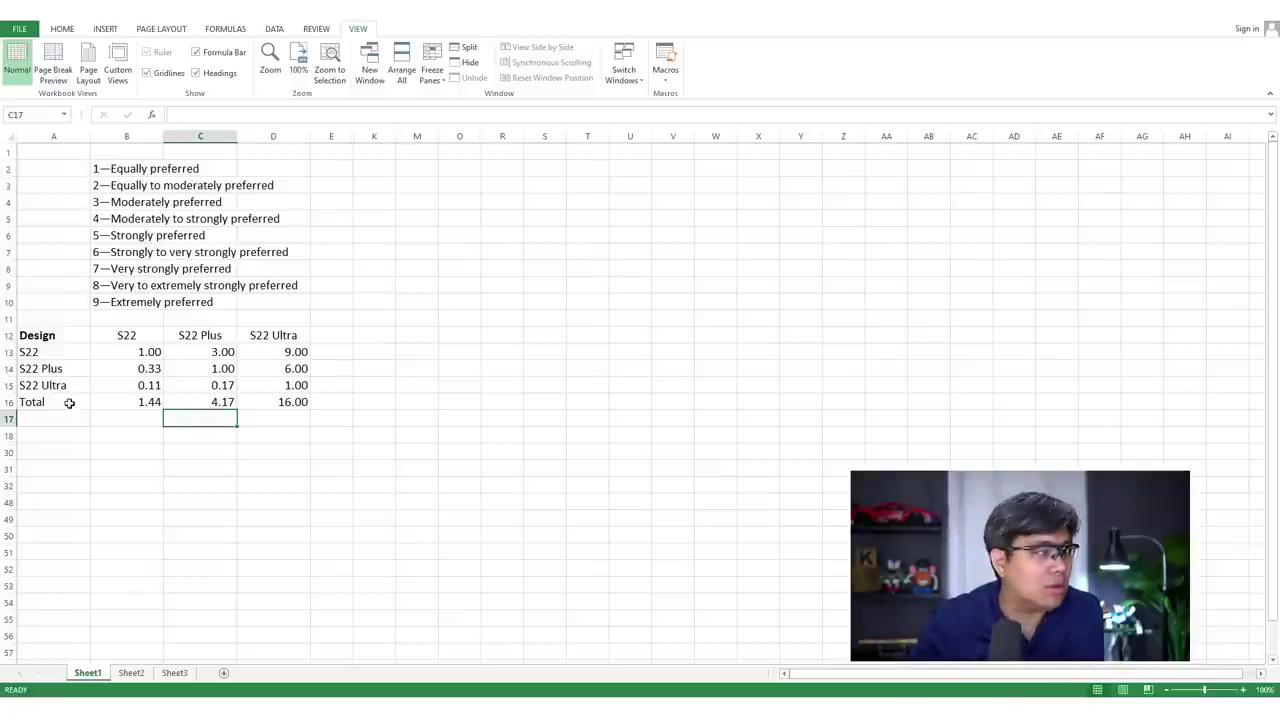
# - Unhide the rows between 18 and 30 that hold the Features and Price matrices
pyautogui.moveTo(10, 435); pyautogui.dragTo(14, 450)
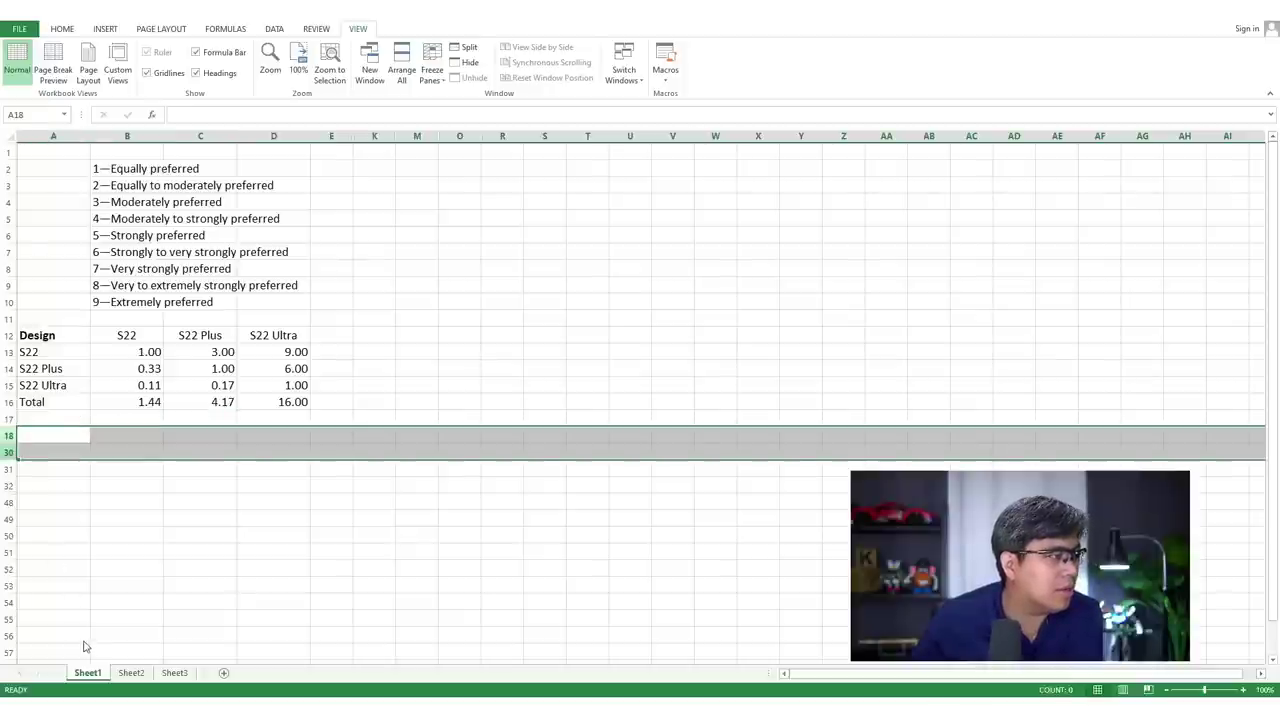
pyautogui.hotkey('ctrl', 'shift', '9')
pyautogui.click(134, 487)
pyautogui.scroll(-1, 135, 488)
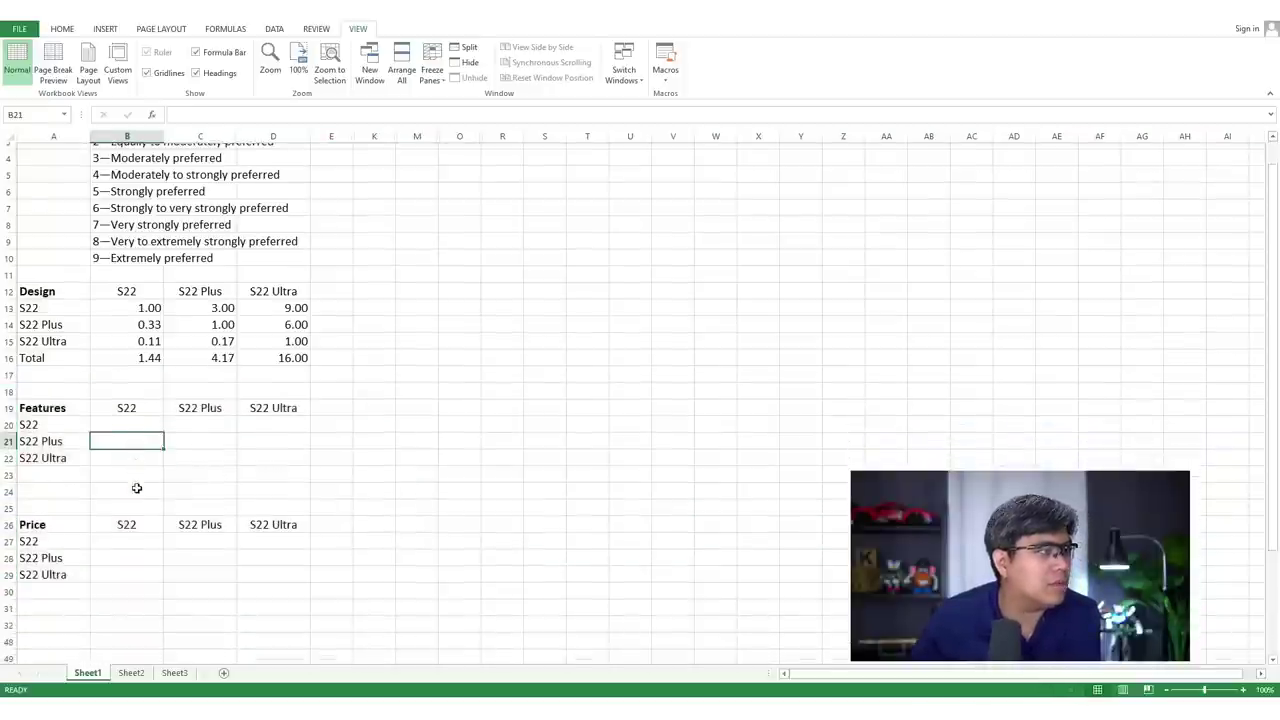
pyautogui.scroll(1, 137, 488)
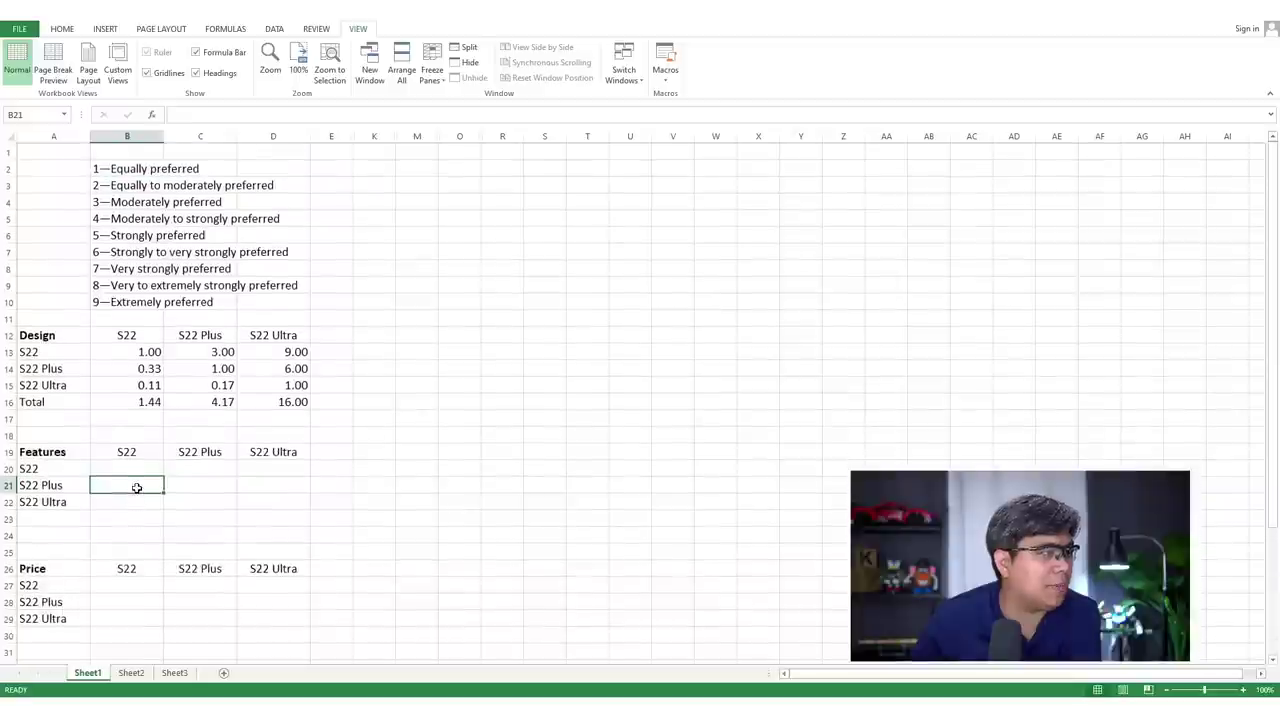
# - Enter a rating of 2 in B21, comparing S22 Plus with S22 on Features
pyautogui.click(149, 470)
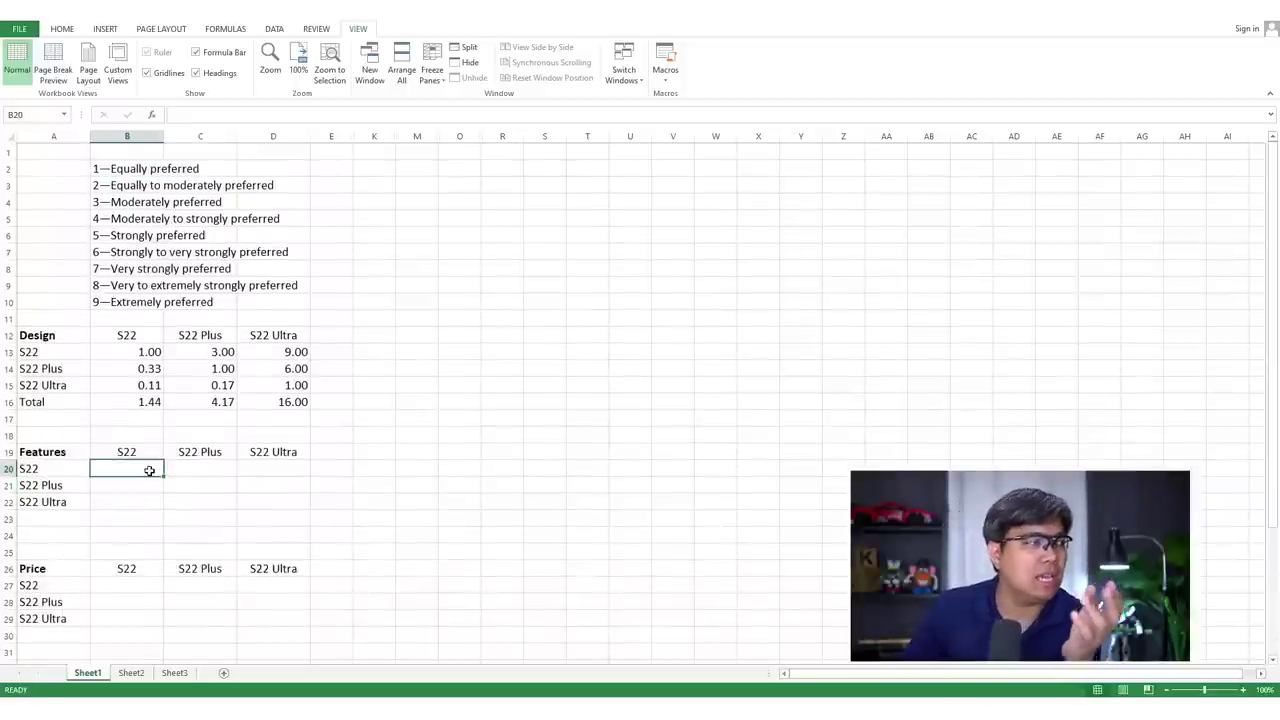
pyautogui.press('Right')
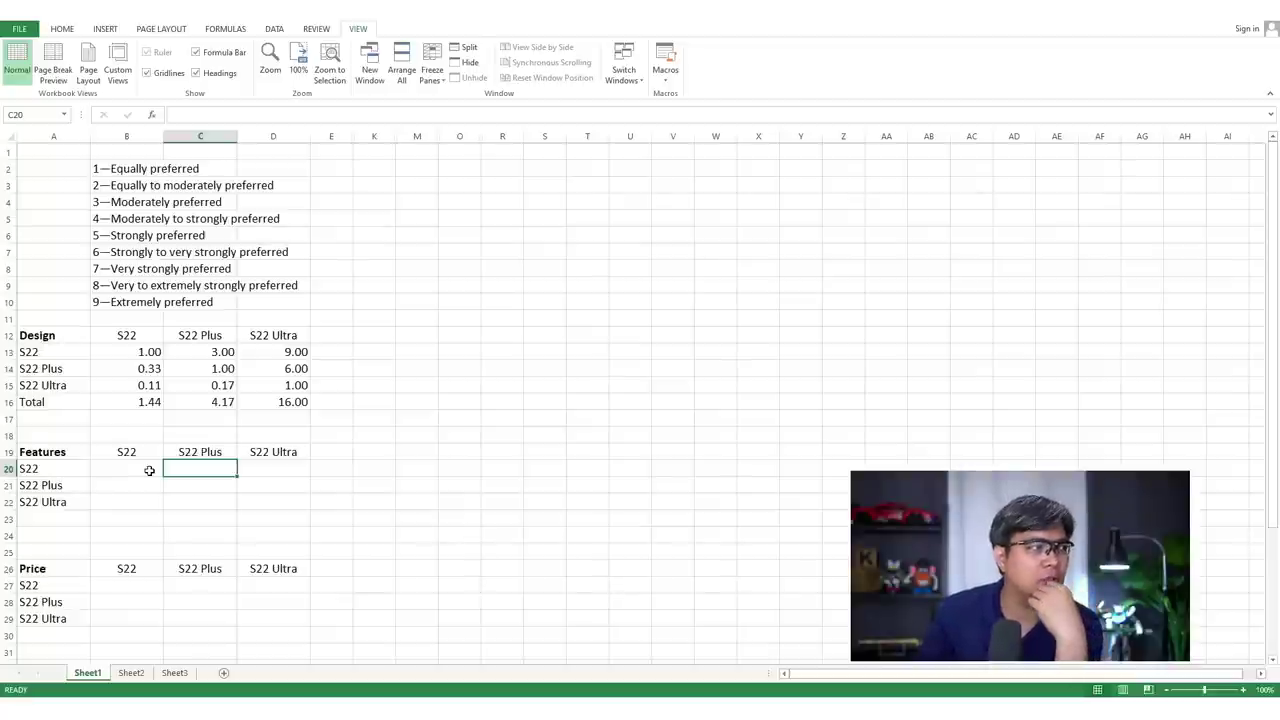
pyautogui.press('Return')
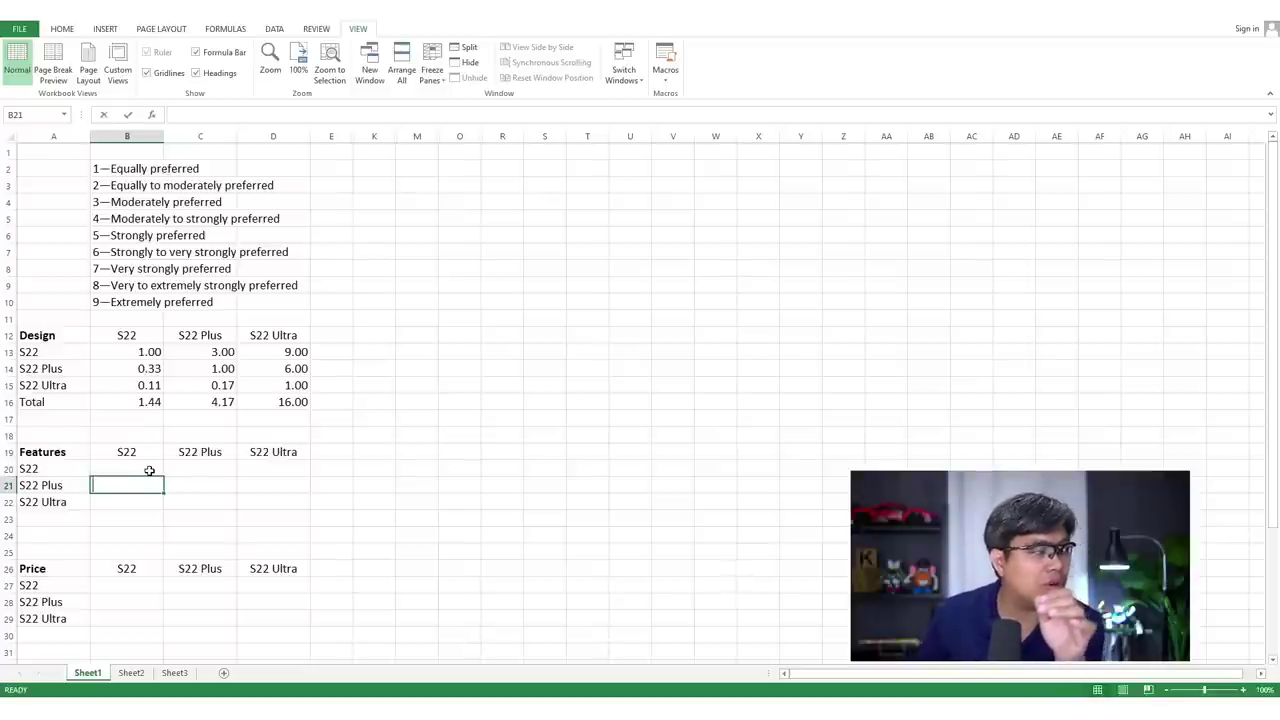
pyautogui.write('2')
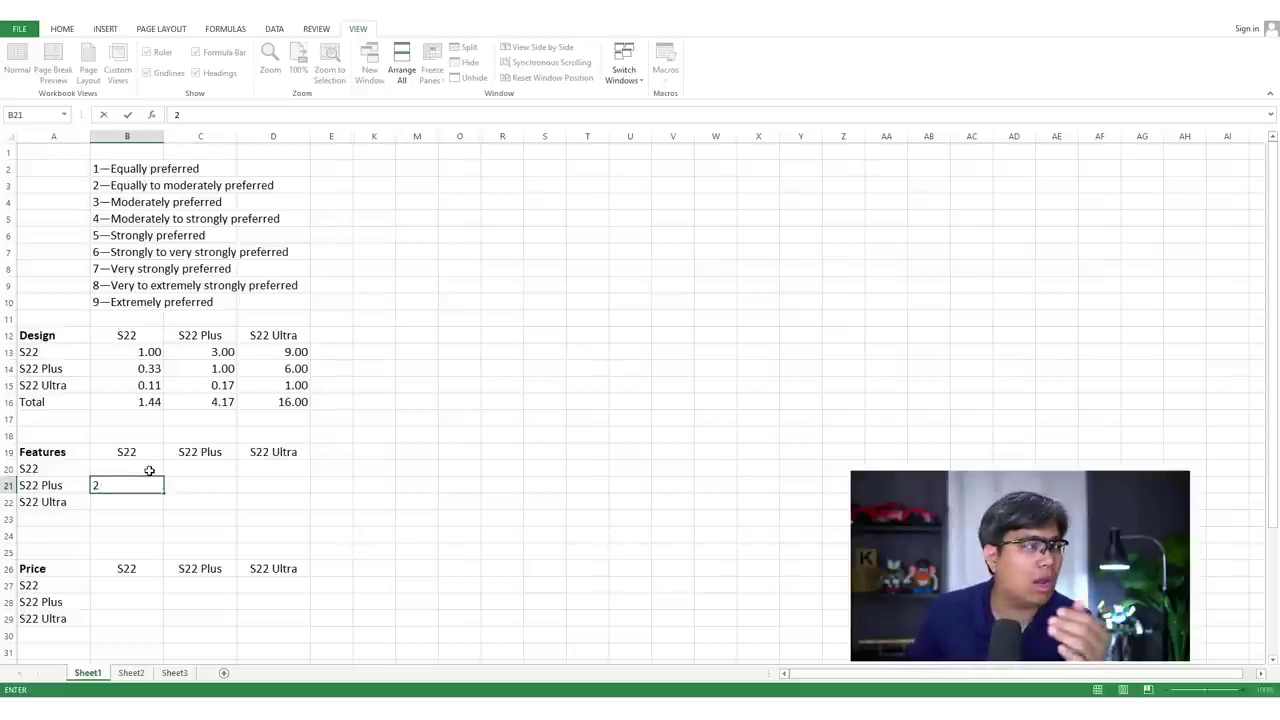
pyautogui.press('Return')
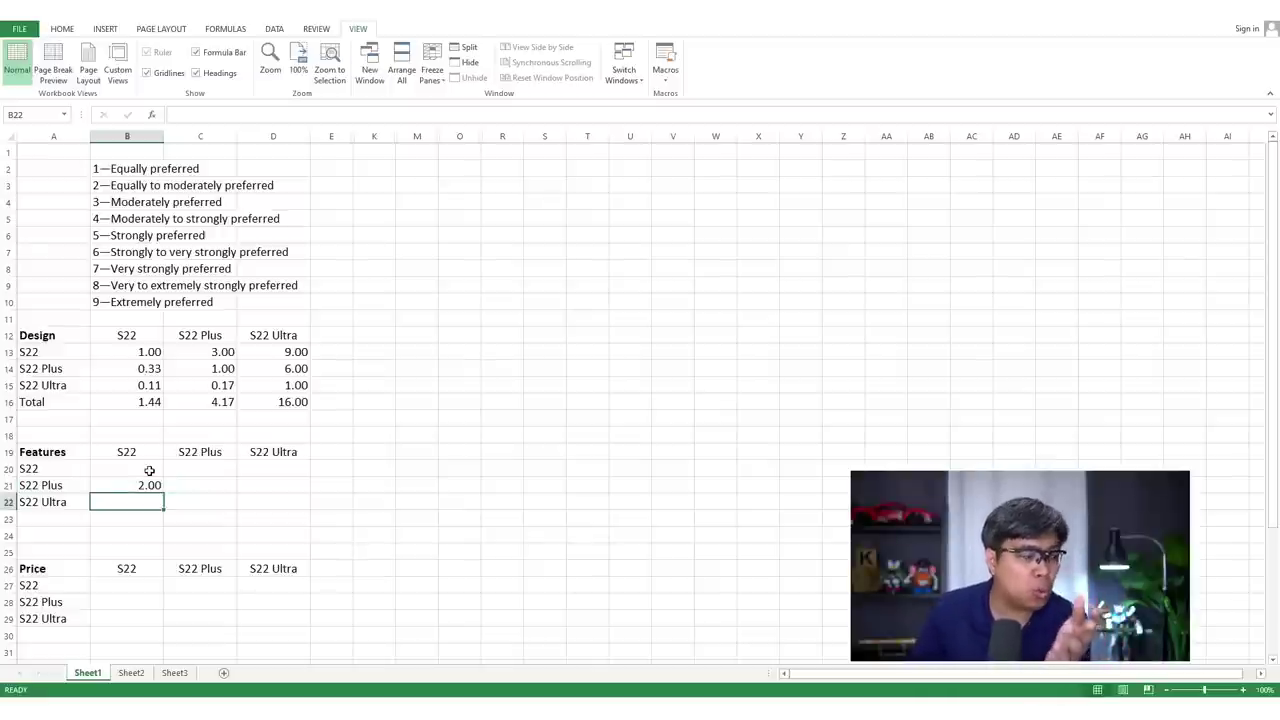
# - Enter the Features ratings for S22 Ultra: 8 against S22 in B22 and 5 against S22 Plus in C22
pyautogui.write('8')
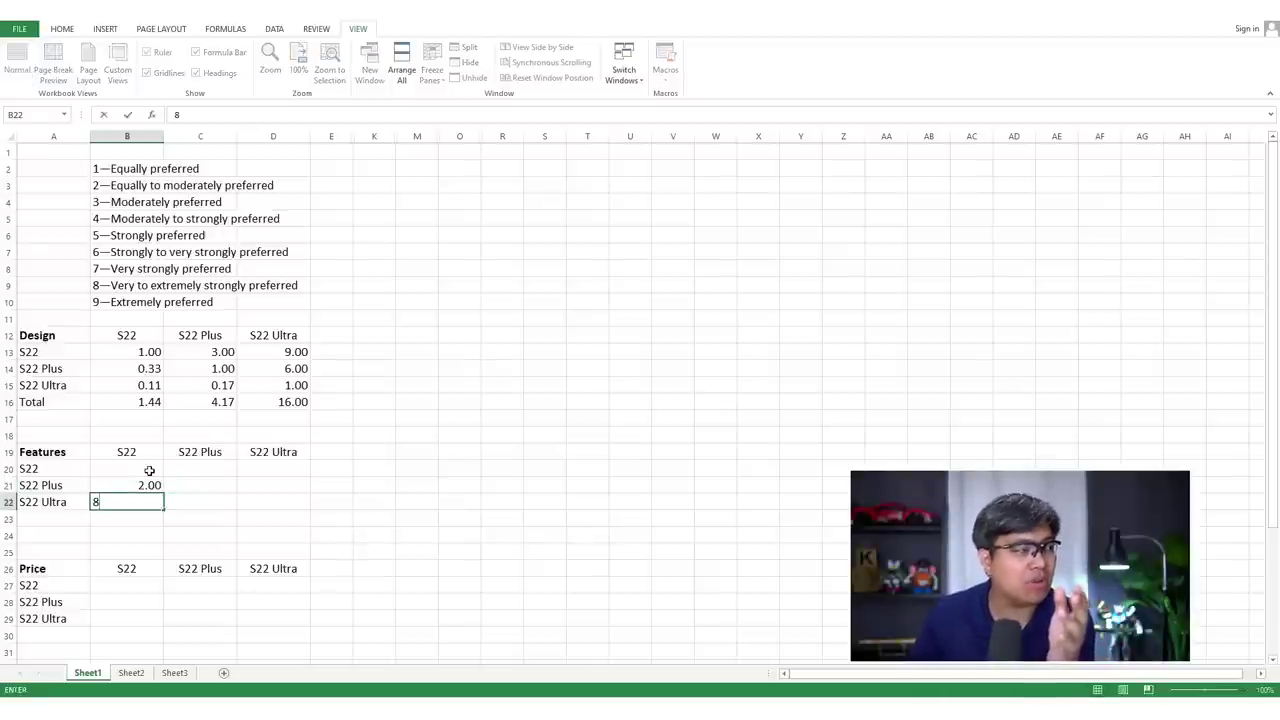
pyautogui.hotkey('ctrl', 'Return')
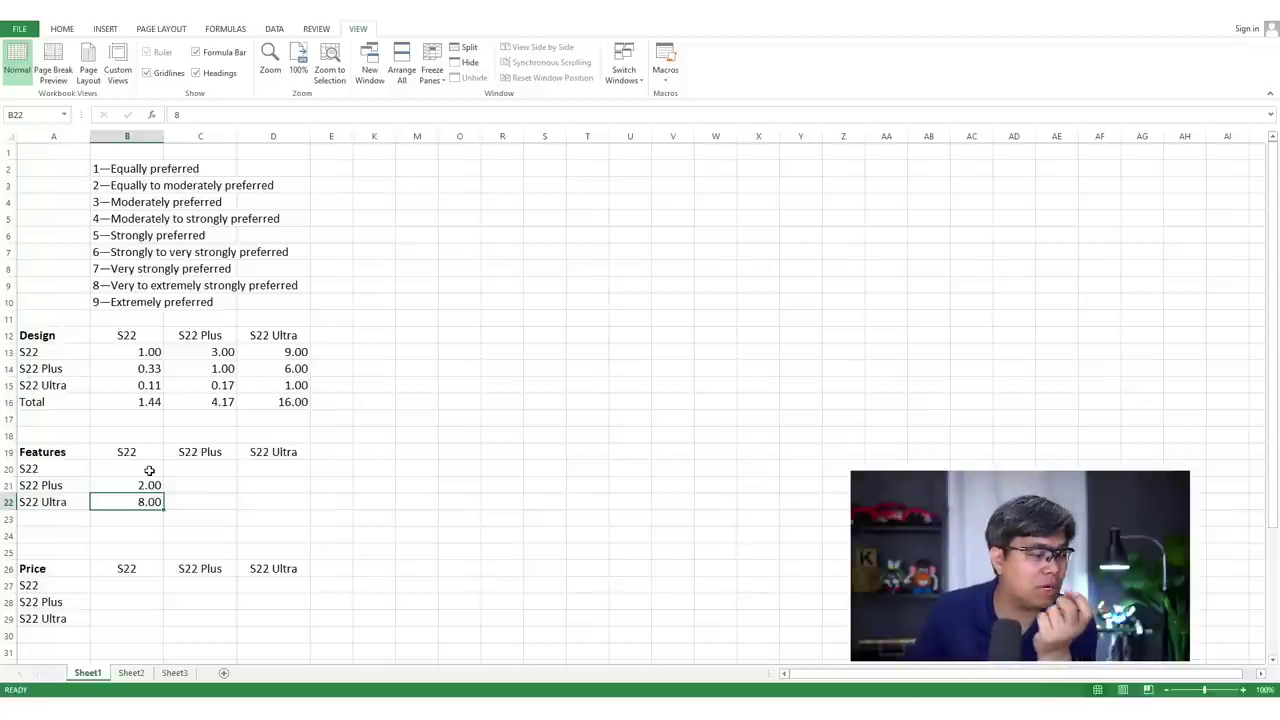
pyautogui.press('Right')
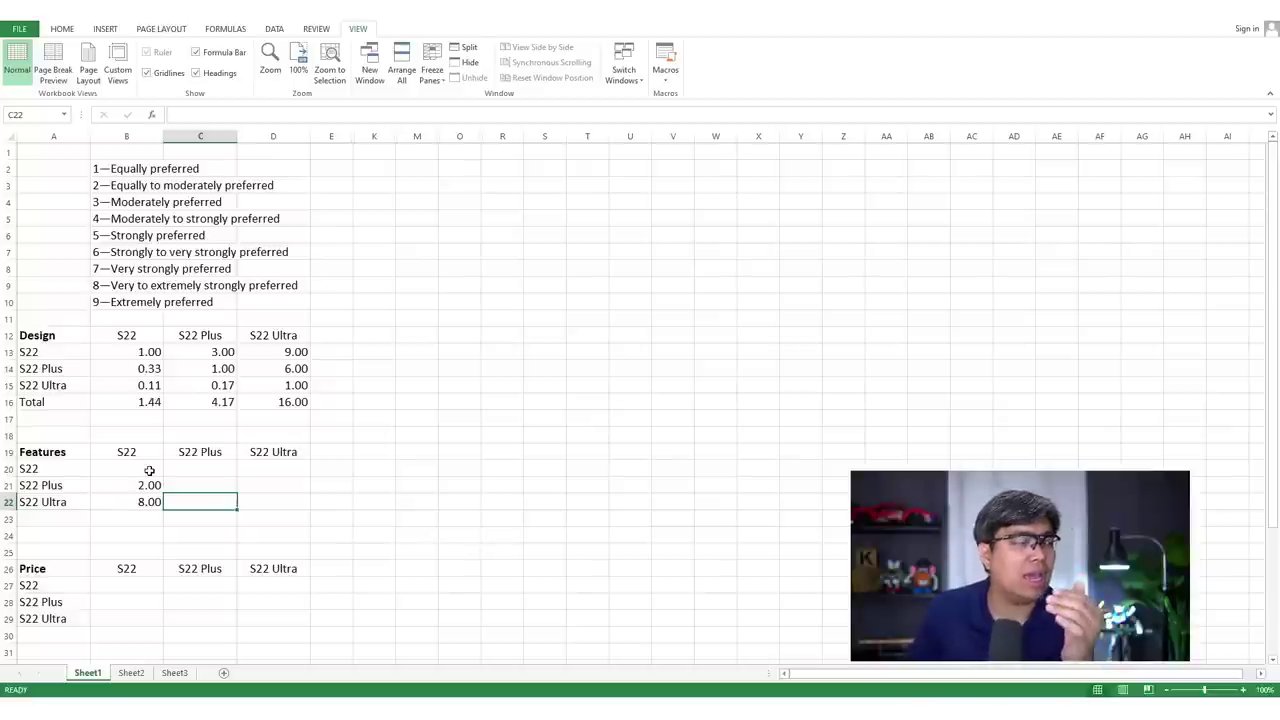
pyautogui.write('5')
pyautogui.press('Up')
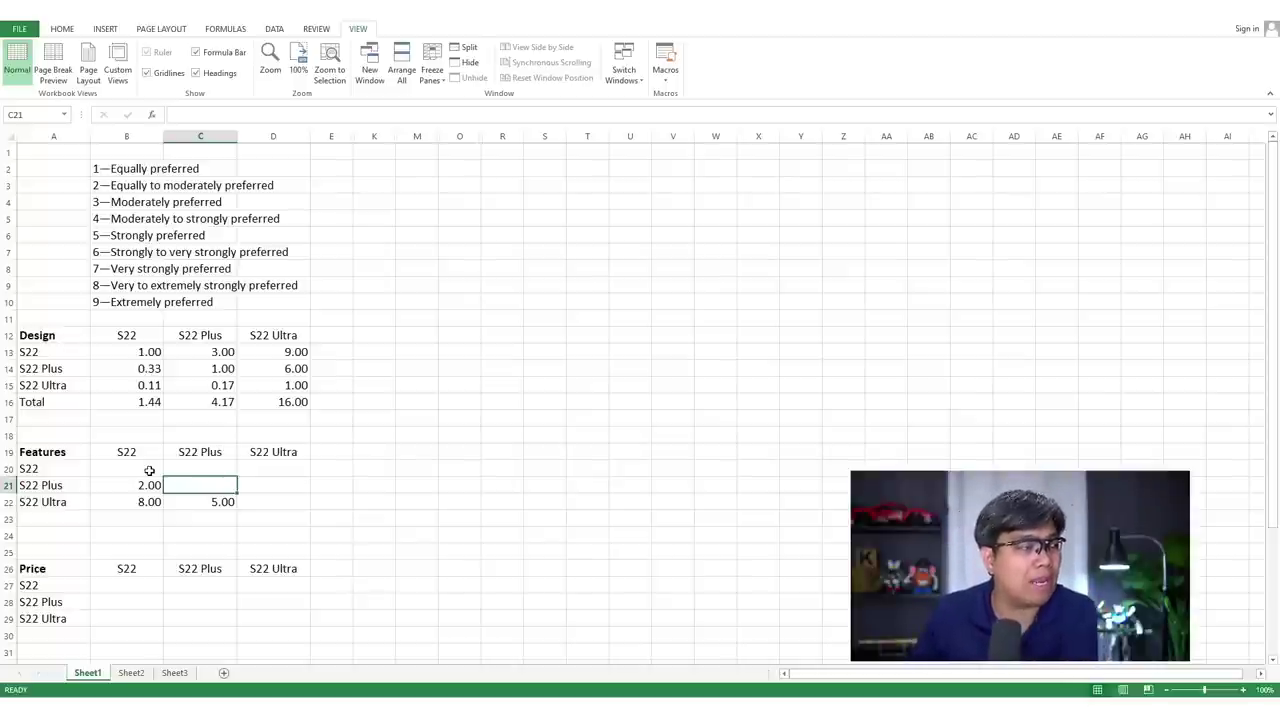
# - Enter the reciprocal formula =1/2 in C20 for S22 against S22 Plus on Features
pyautogui.press('Up')
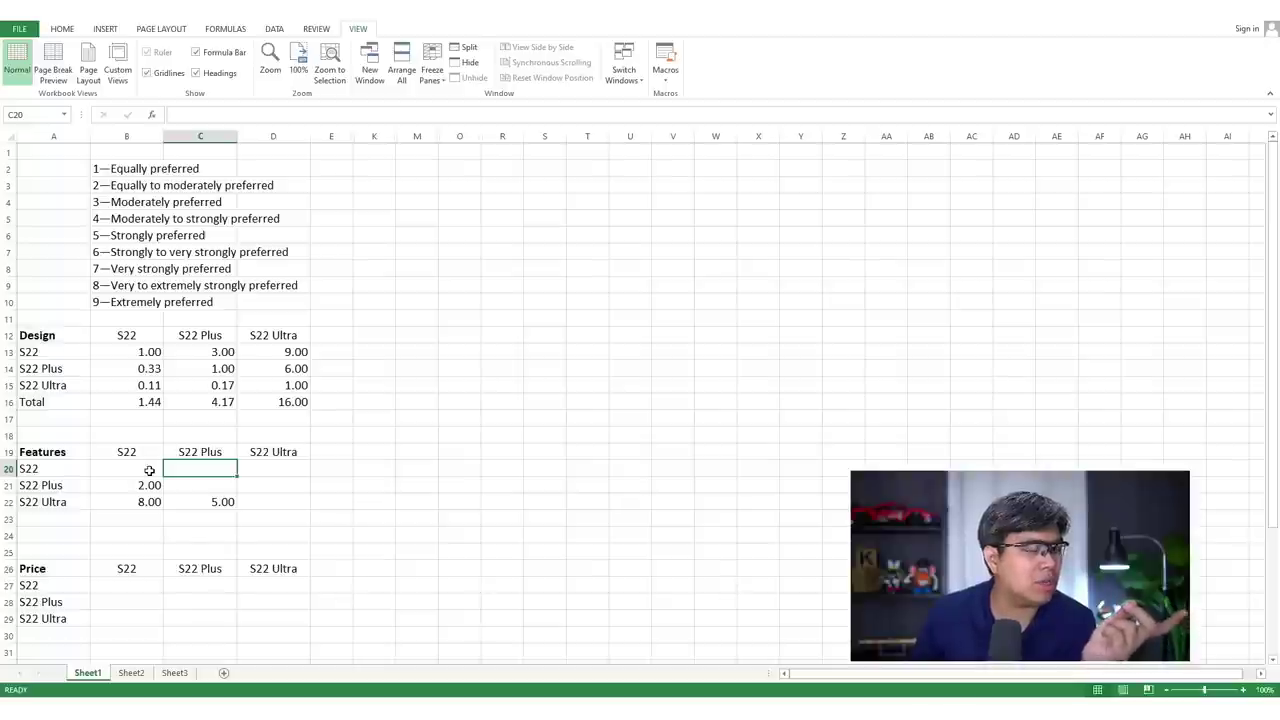
pyautogui.write('=1/22')
pyautogui.press('BackSpace')
pyautogui.press('BackSpace')
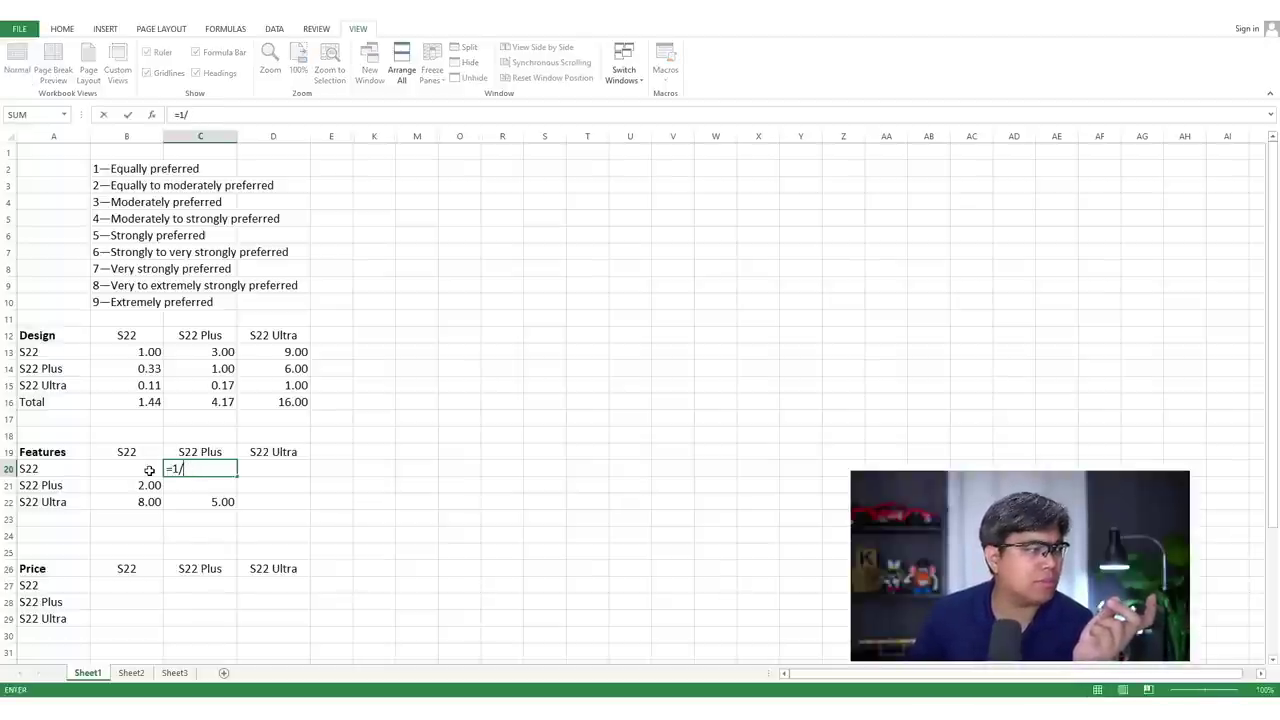
pyautogui.write('2')
pyautogui.press('Return')
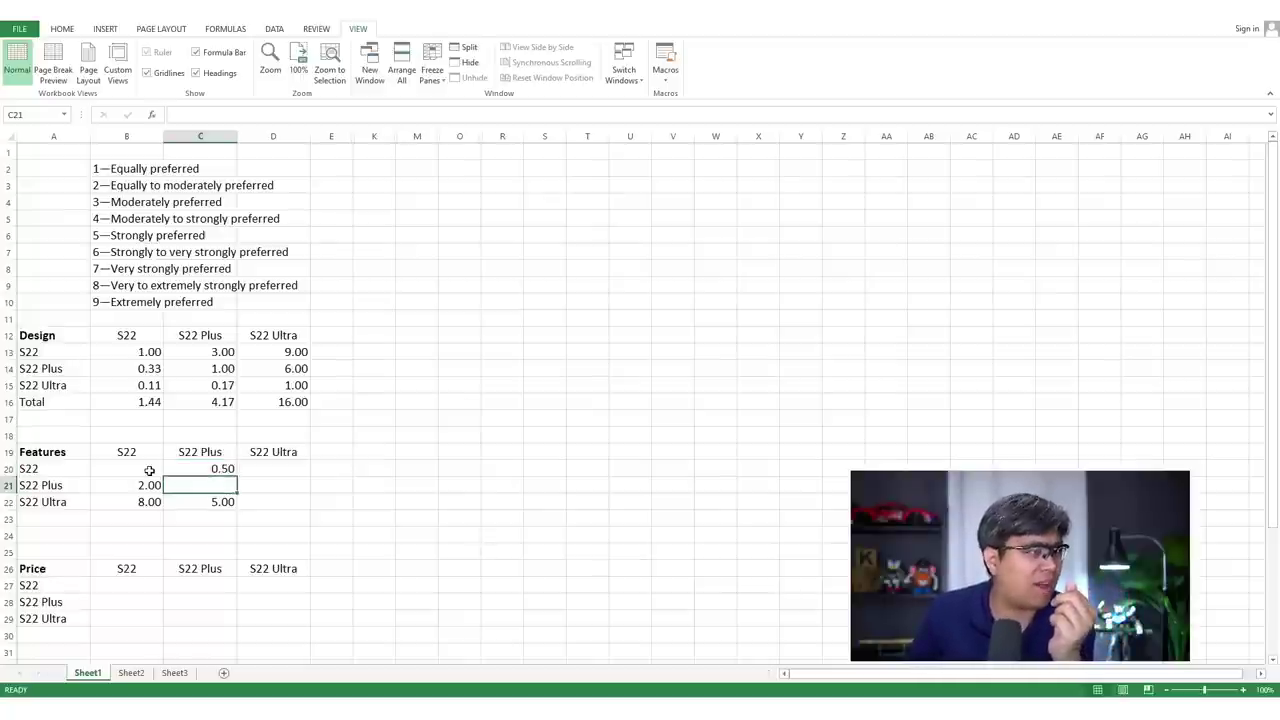
# - Enter the reciprocals of the S22 Ultra Features ratings: that of B22 in D20 and that of C22 in D21
pyautogui.press('Right')
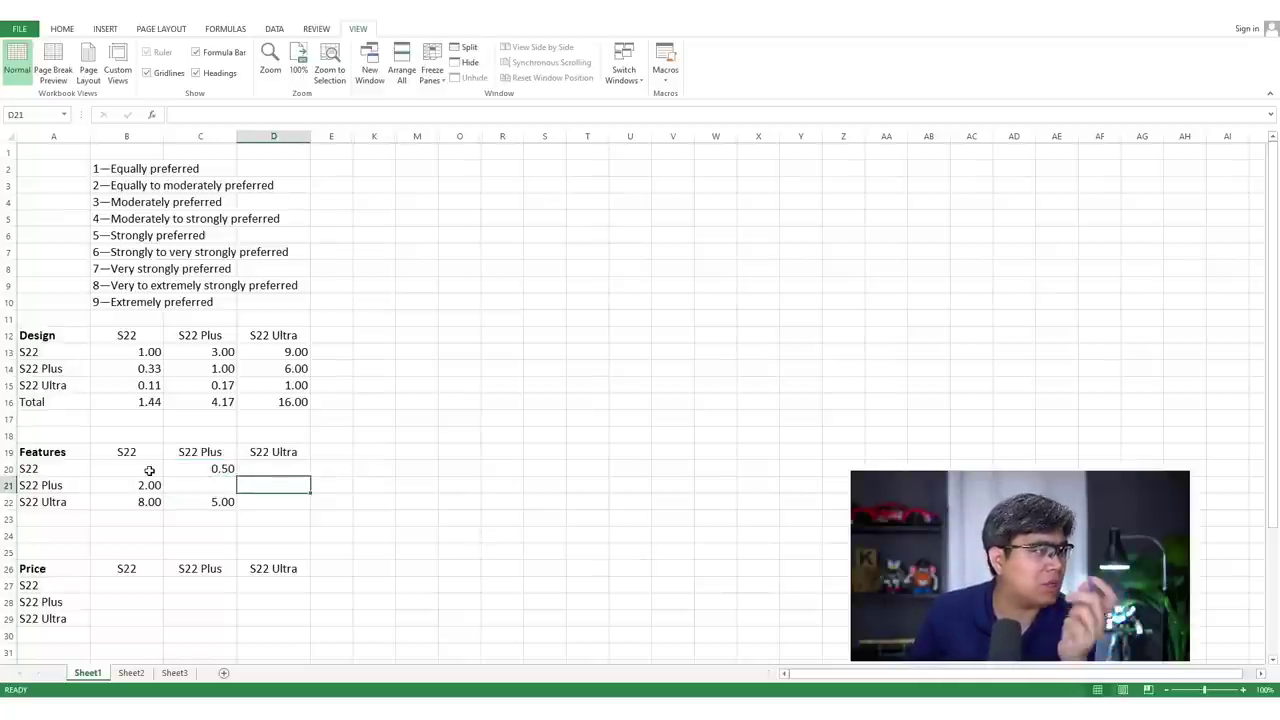
pyautogui.press('Up')
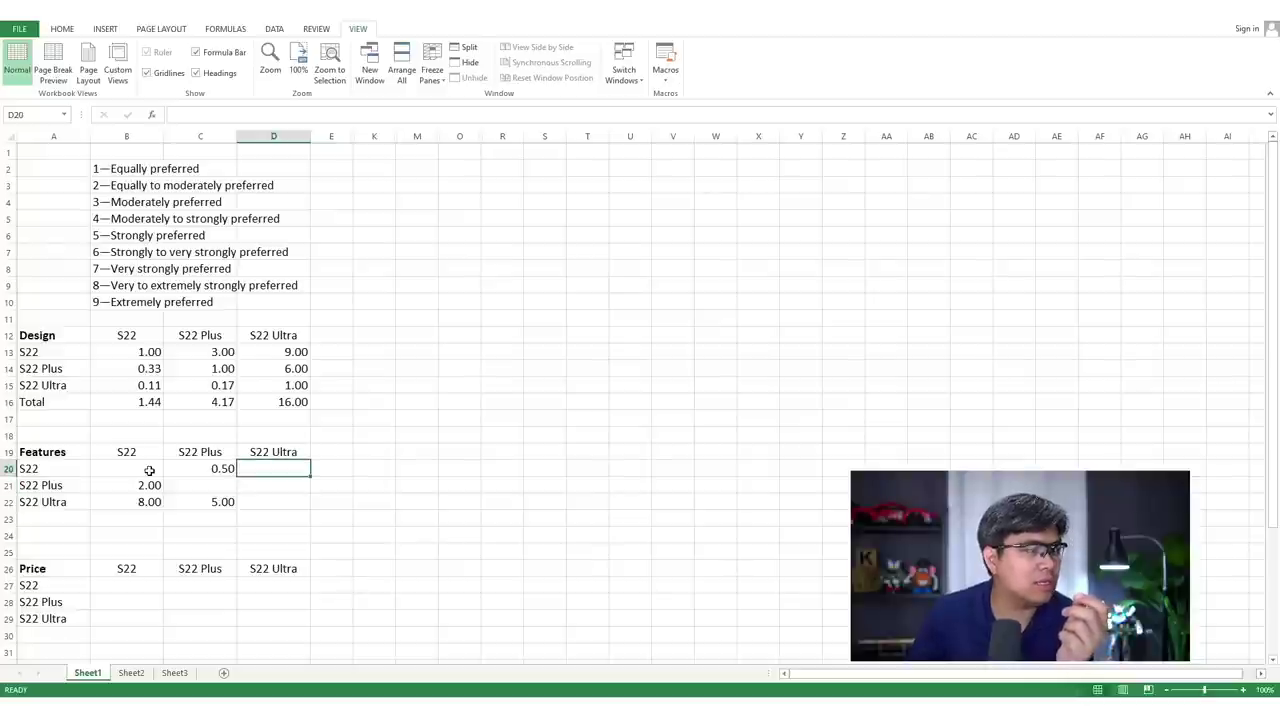
pyautogui.write('=1//')
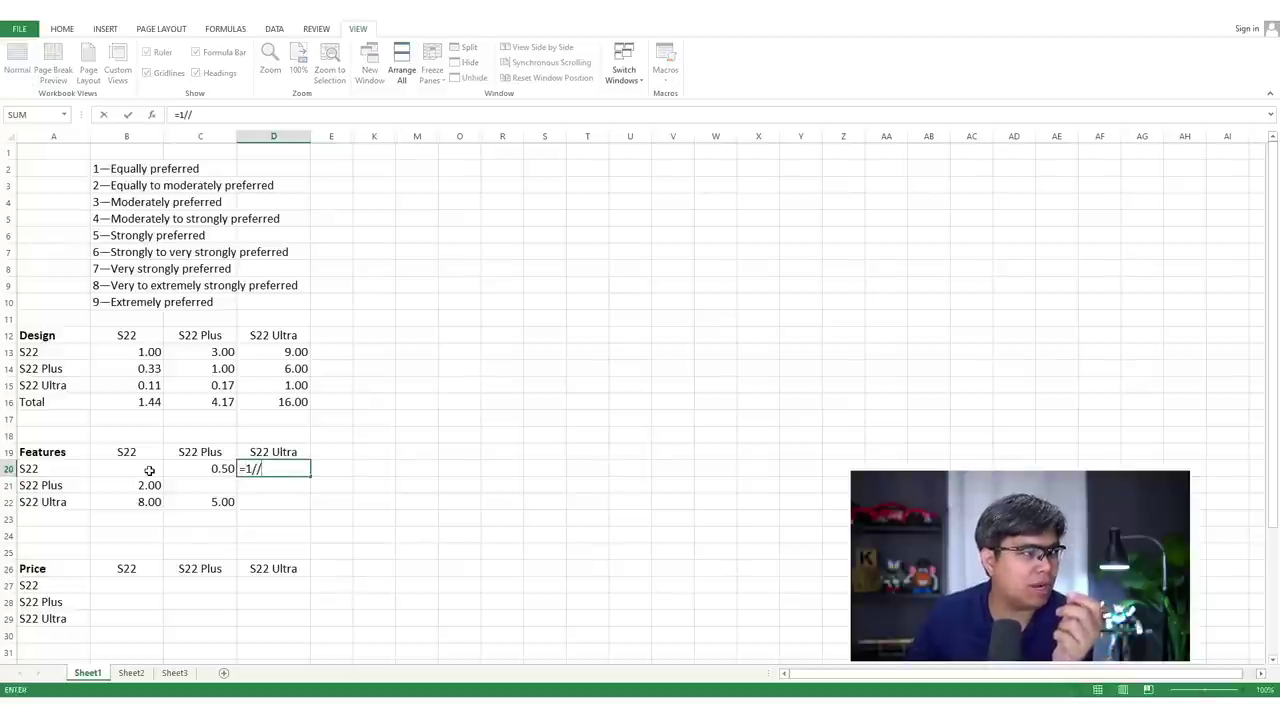
pyautogui.write('B22')
pyautogui.press('Return')
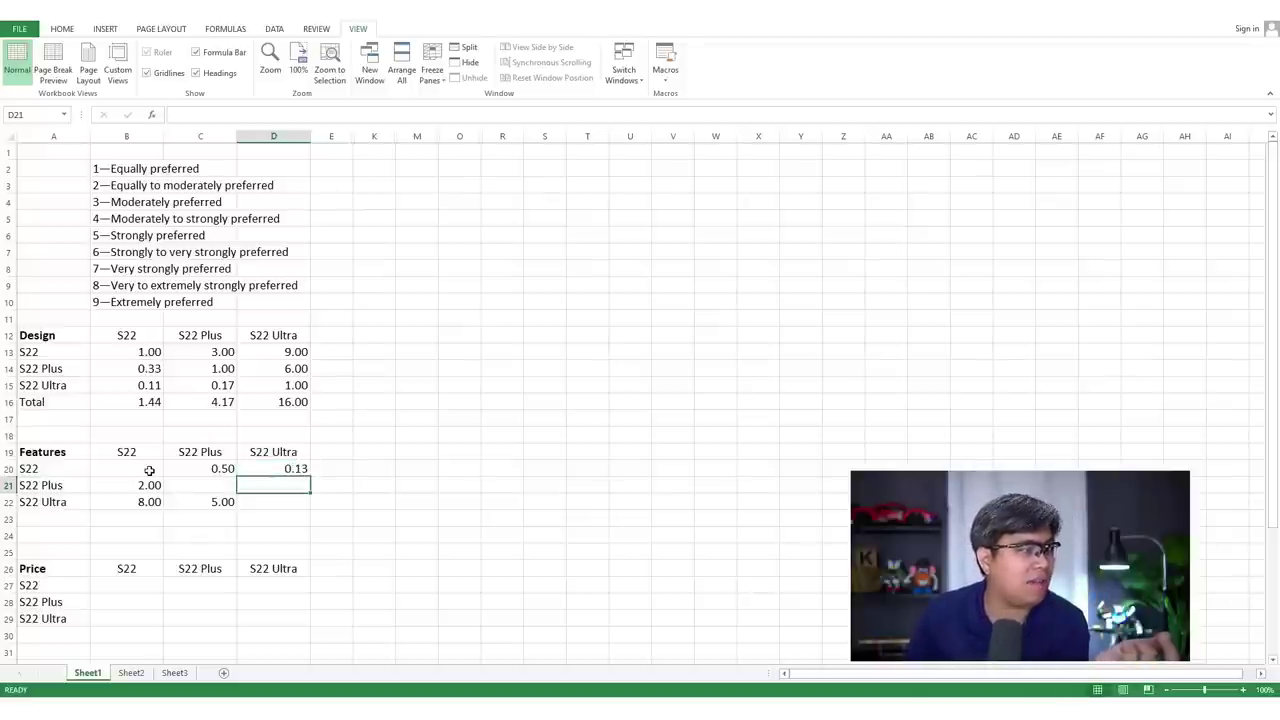
pyautogui.write('=1')
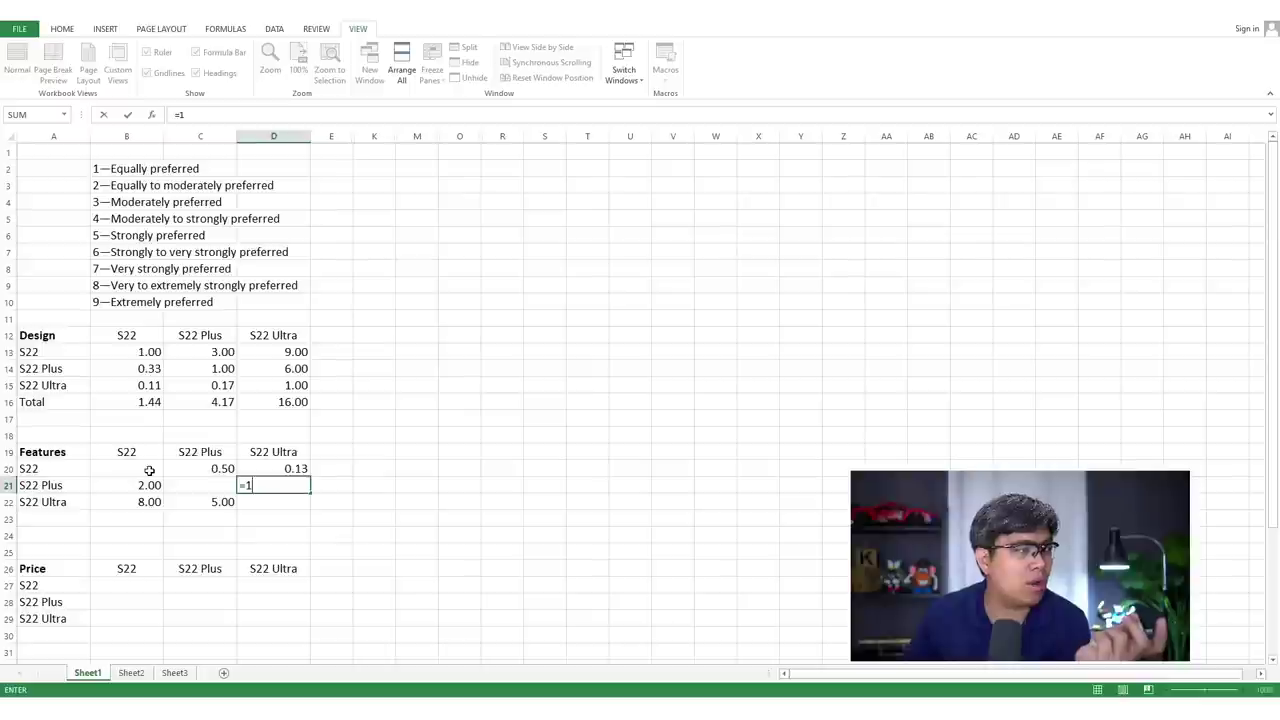
pyautogui.write('/C22')
pyautogui.press('Return')
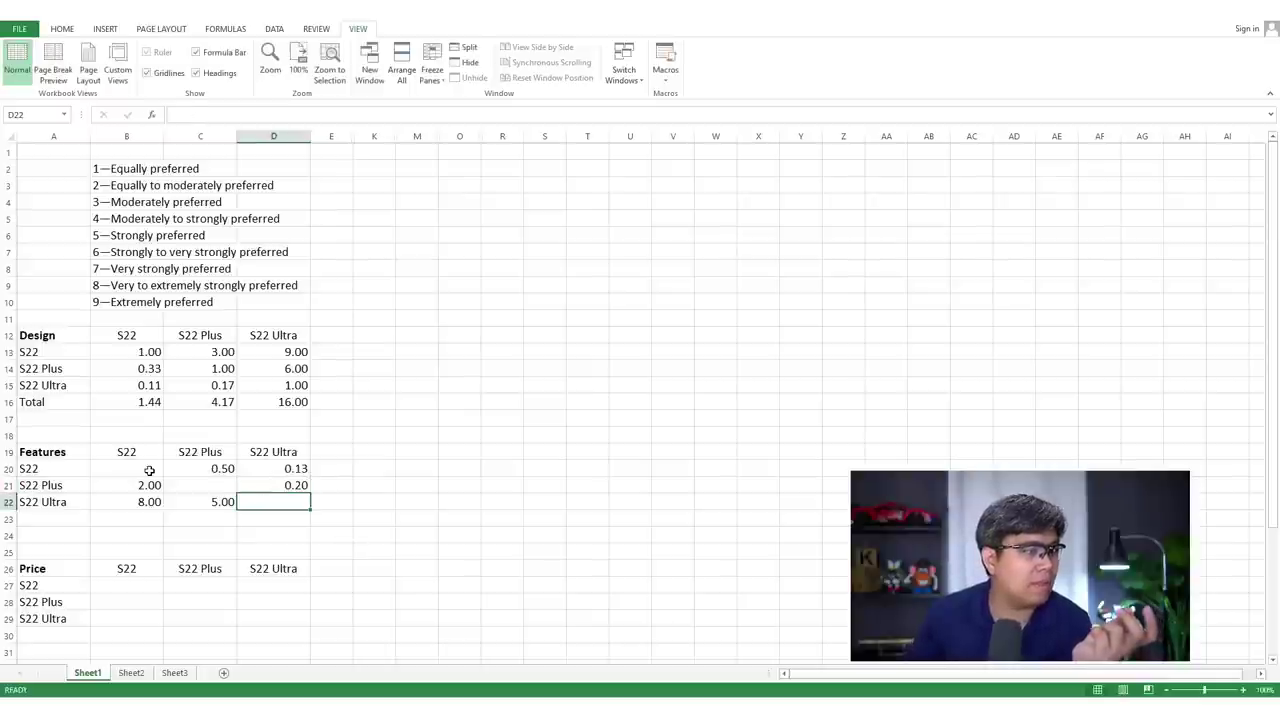
# - Fill the diagonal of the Features matrix with 1 in B20, C21 and D22
pyautogui.press('Up')
pyautogui.press('Left')
pyautogui.press('Up')
pyautogui.press('Left')
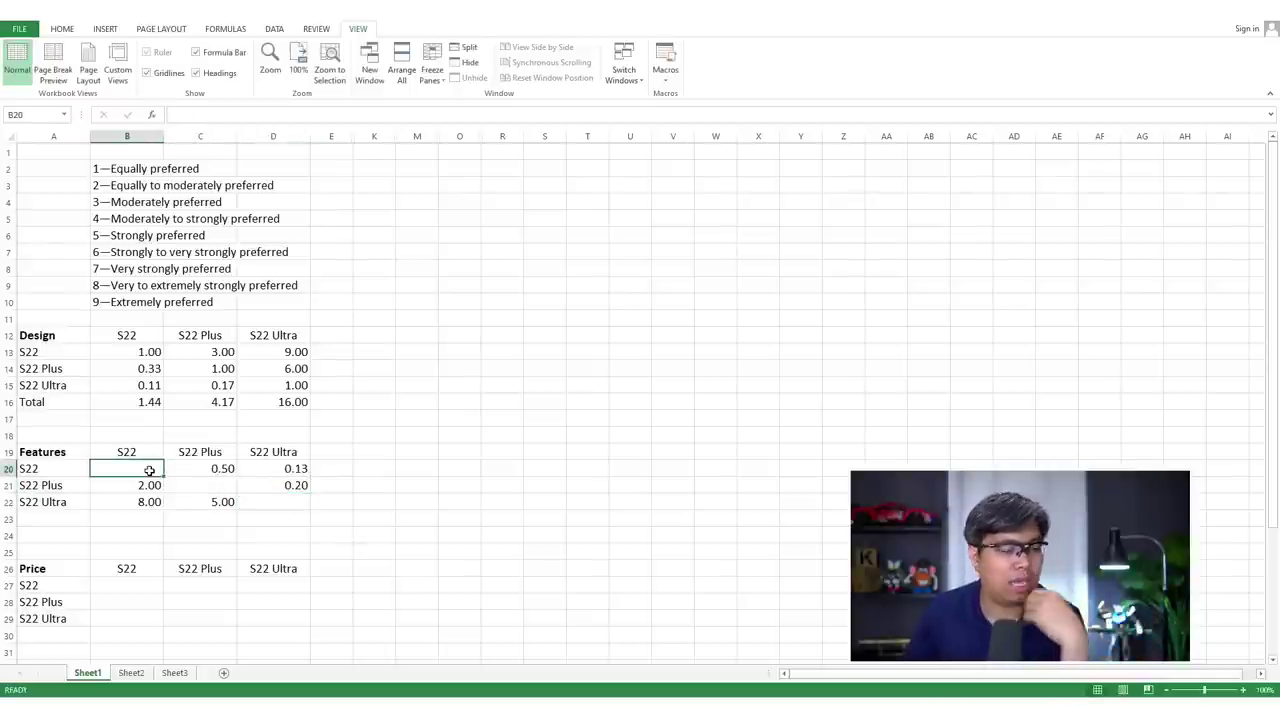
pyautogui.write('1')
pyautogui.press('Return')
pyautogui.press('Right')
pyautogui.write('1')
pyautogui.press('Return')
pyautogui.press('Right')
pyautogui.write('1')
pyautogui.press('Return')
# - Enter the S22 ratings in the Price matrix: 1 against S22 Plus in C27 and 6 against S22 Ultra in D27
pyautogui.press('Left')
pyautogui.press('Down')
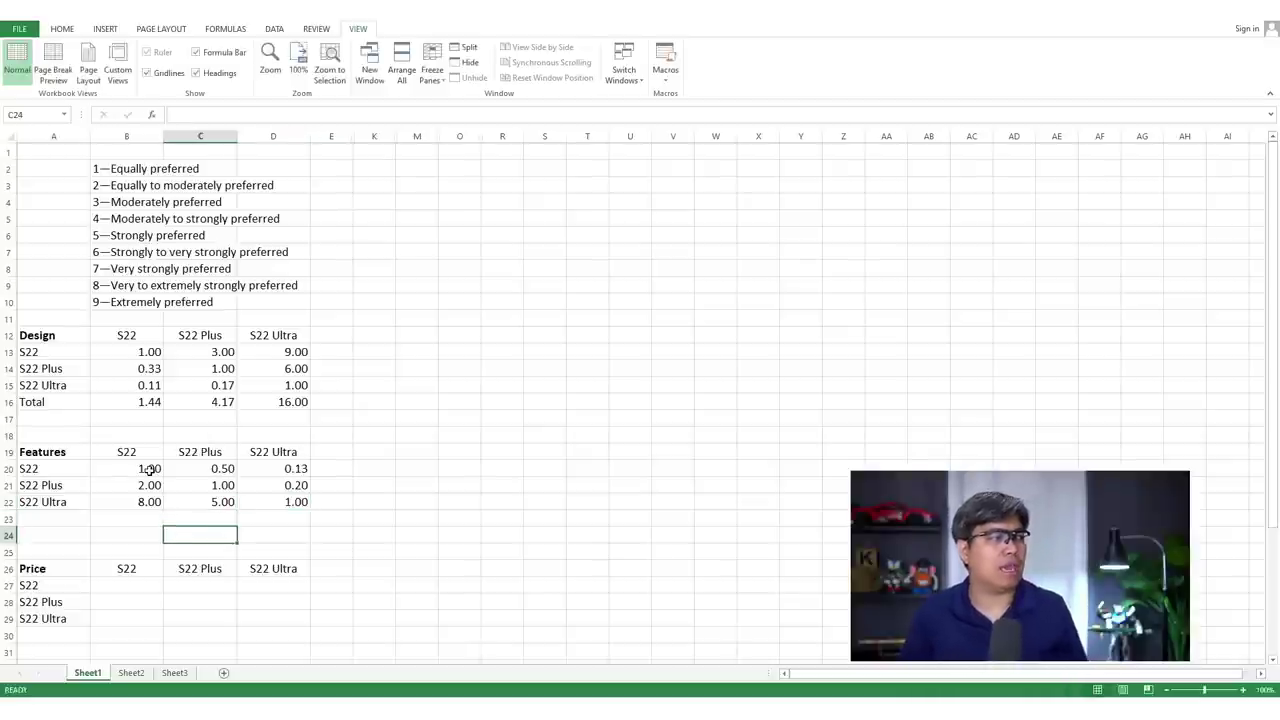
pyautogui.press('Left')
pyautogui.press('Down')
pyautogui.press('Down')
pyautogui.press('Down')
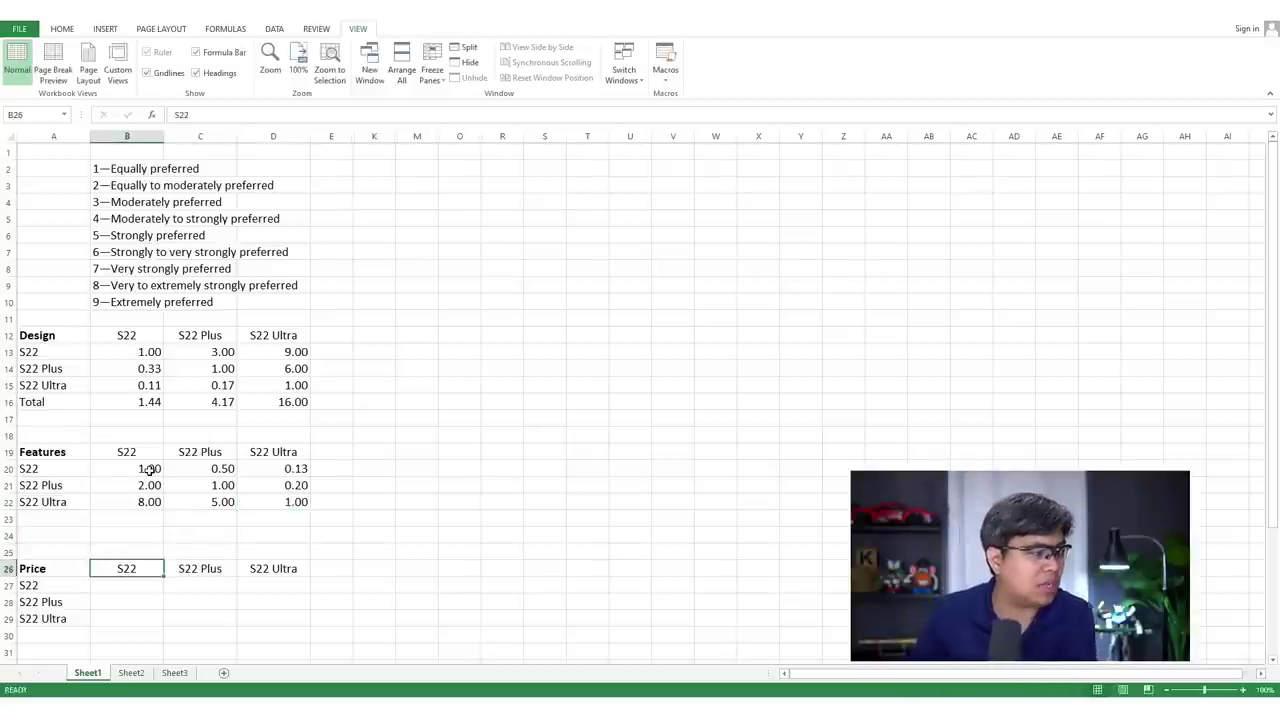
pyautogui.press('Right')
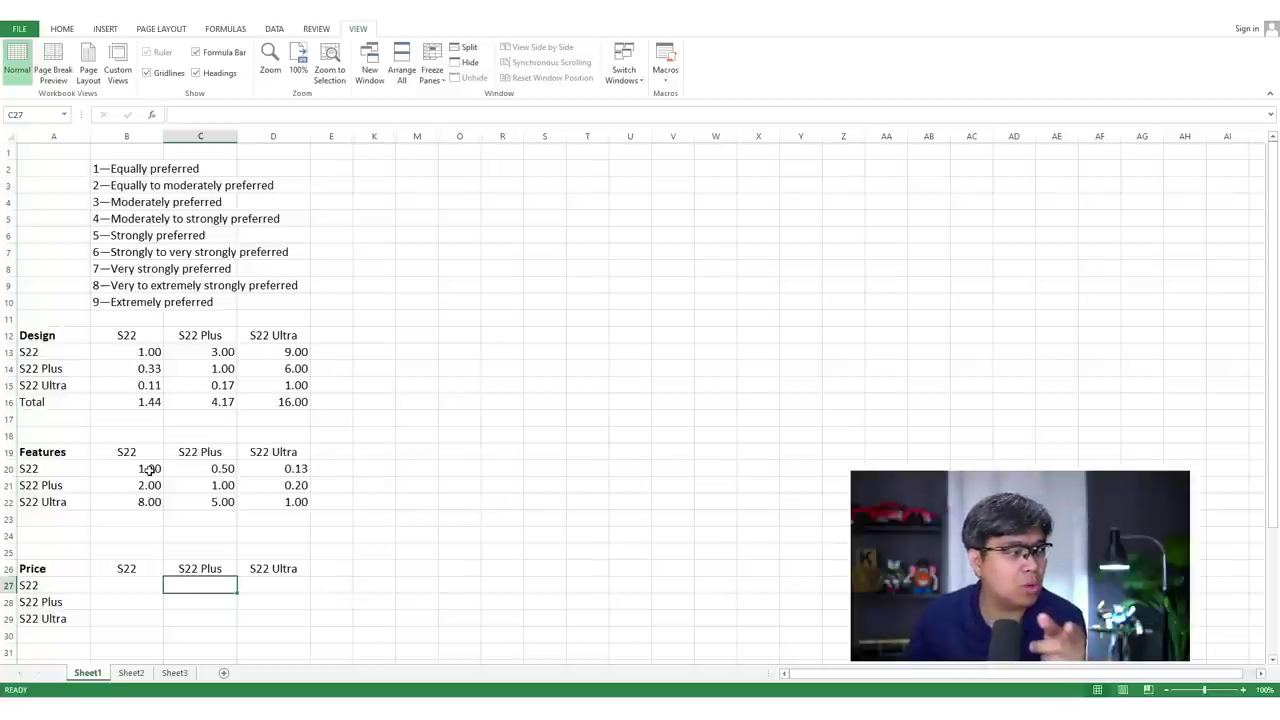
pyautogui.write('1')
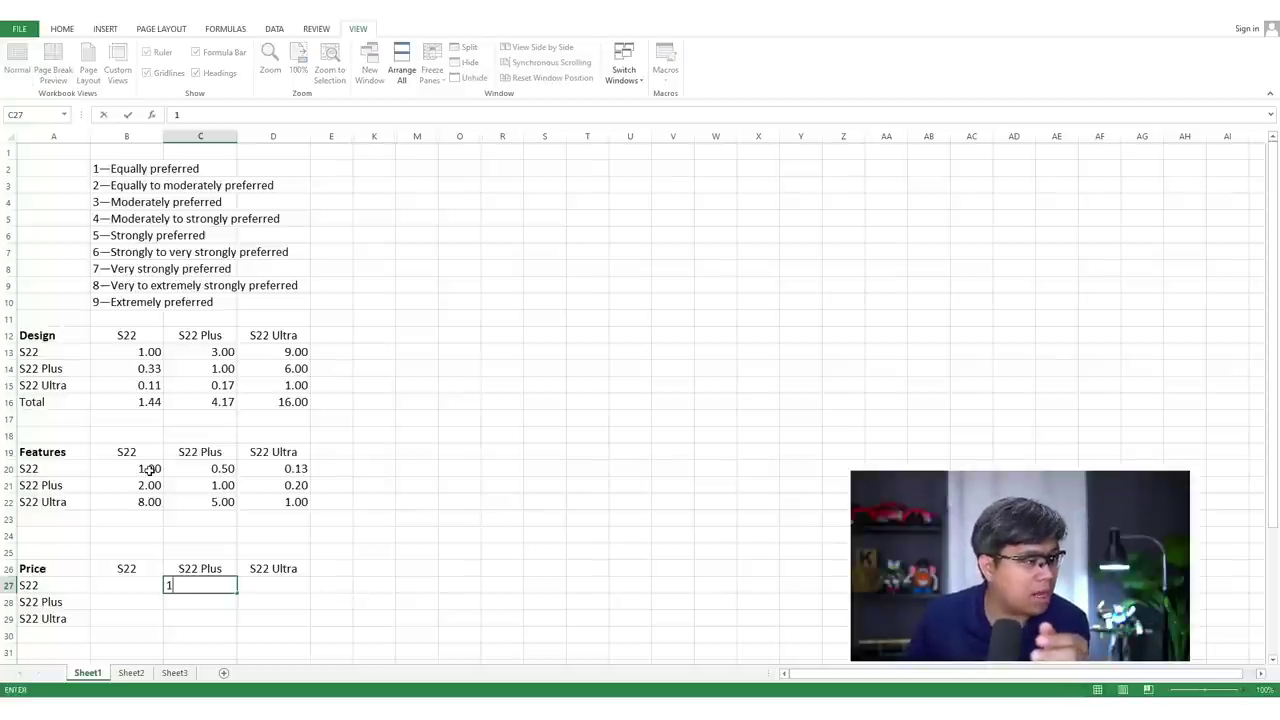
pyautogui.press('Right')
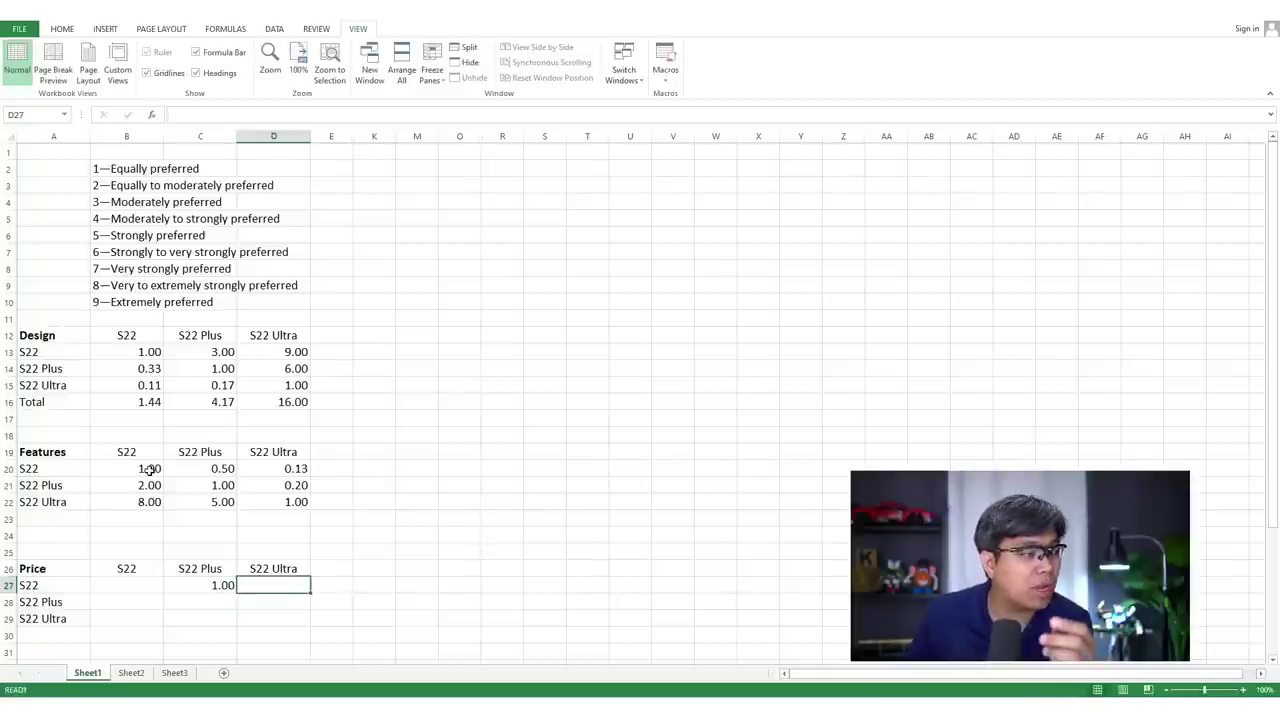
pyautogui.write('6')
pyautogui.press('Return')
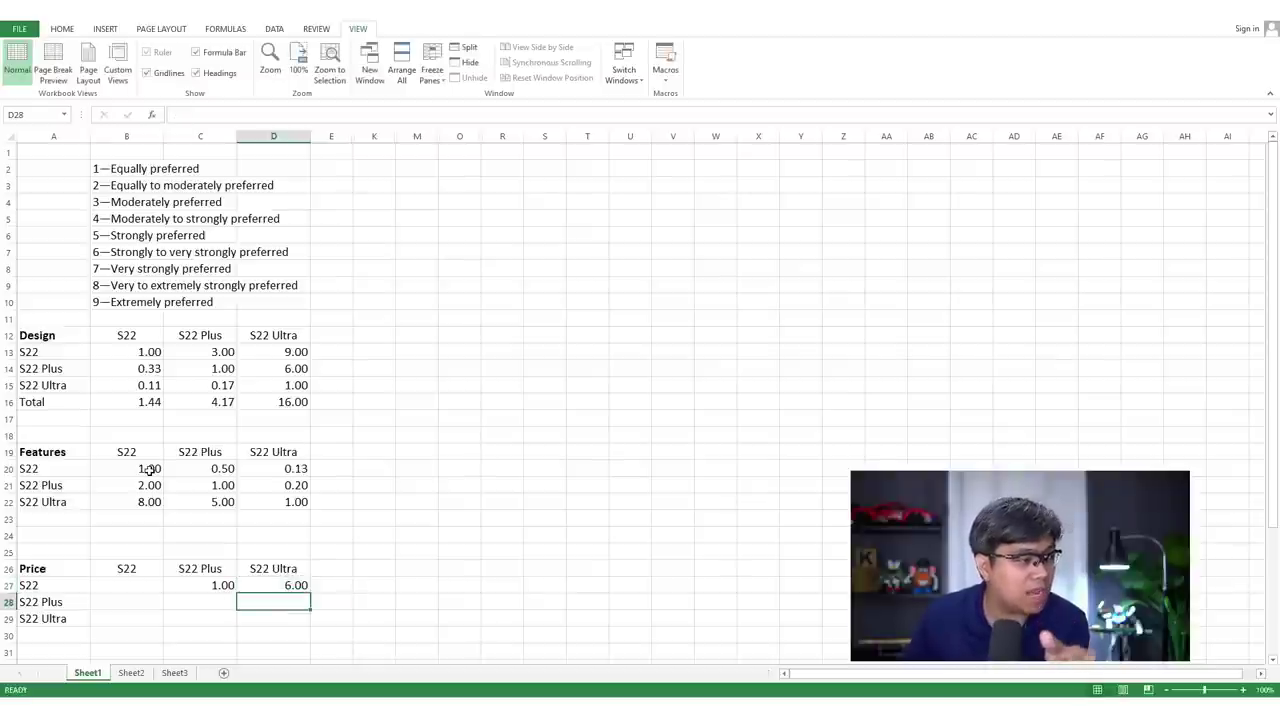
# - Enter the S22 Plus ratings in the Price matrix: 3 against S22 Ultra in D28 and 1 against S22 in B28
pyautogui.write('3')
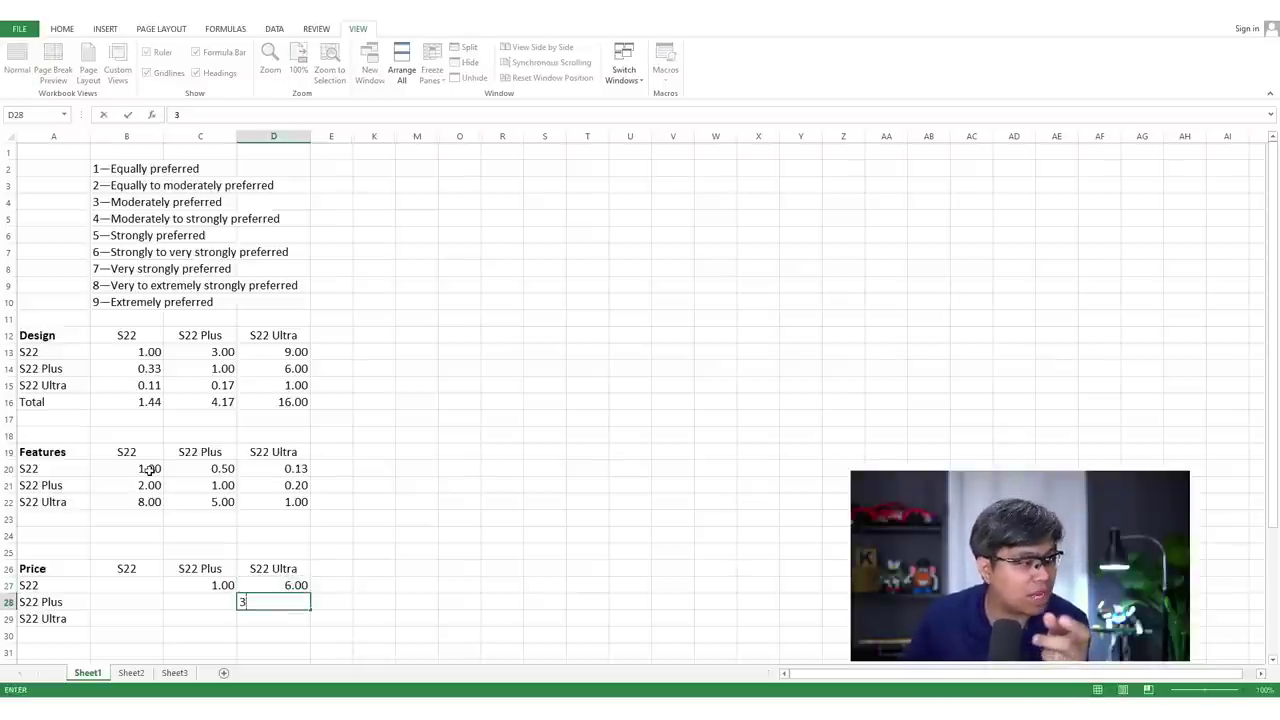
pyautogui.press('Return')
pyautogui.press('Left')
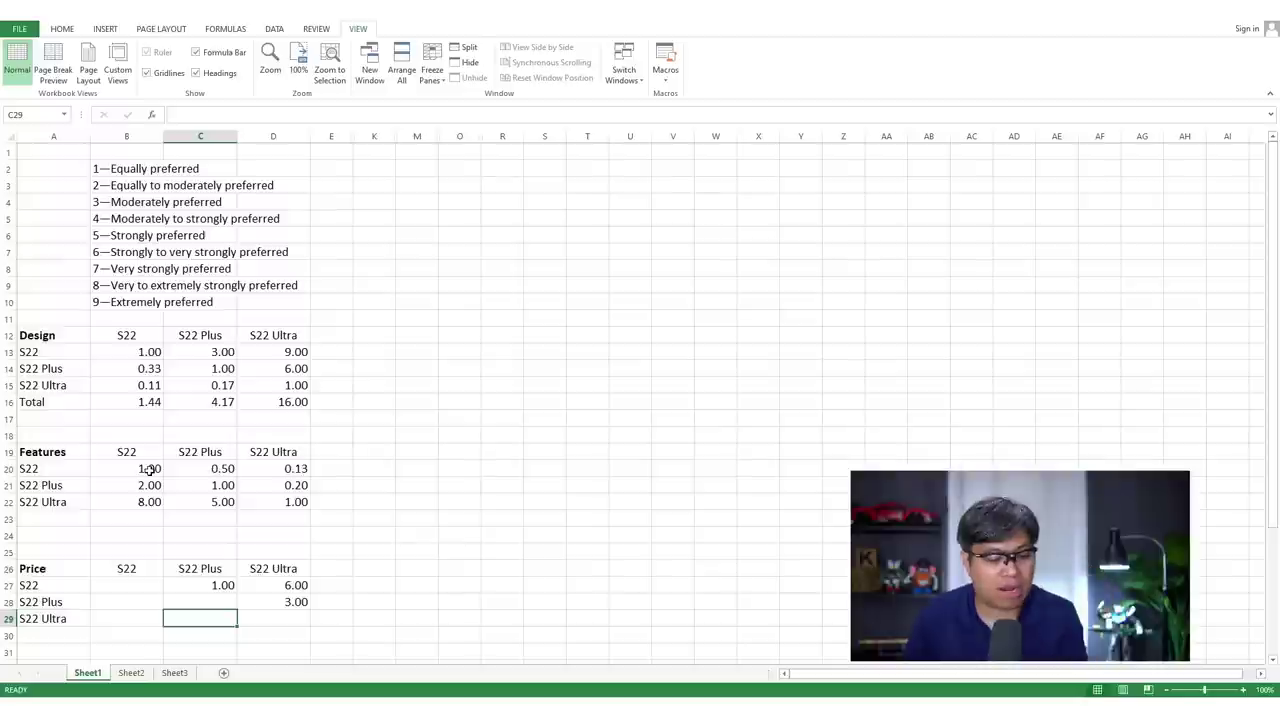
pyautogui.press('Left')
pyautogui.press('Up')
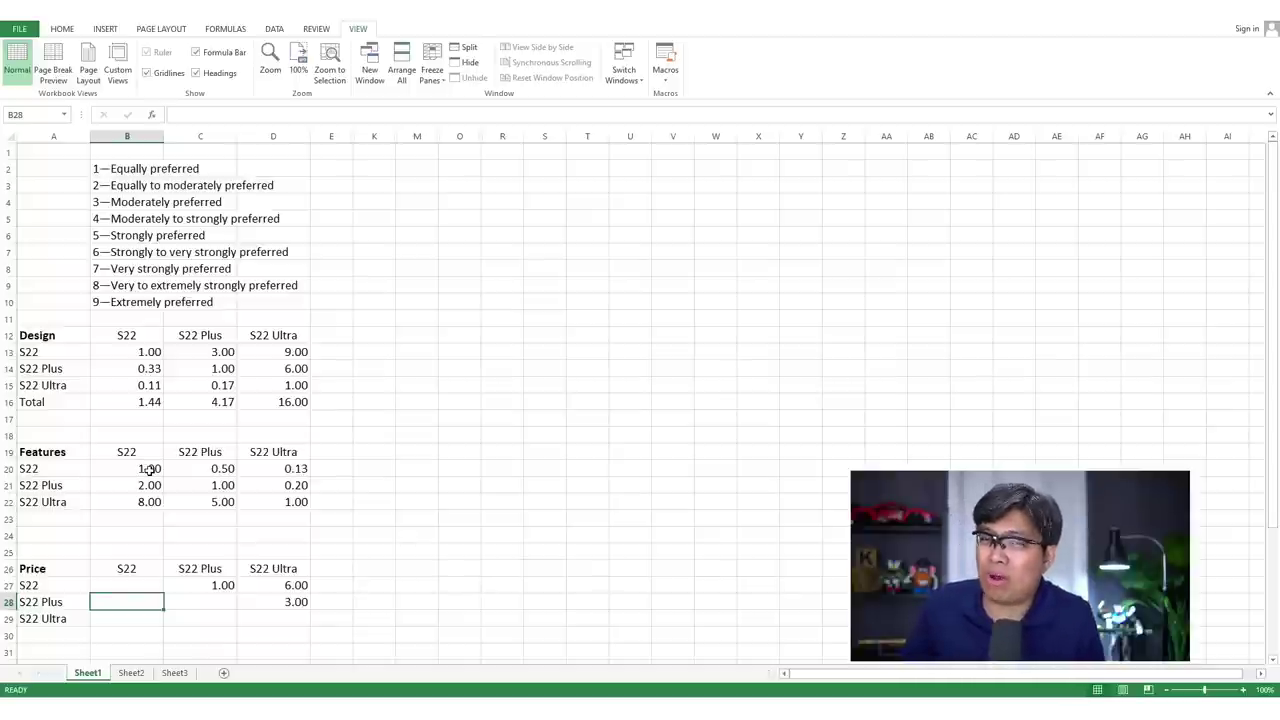
pyautogui.write('1')
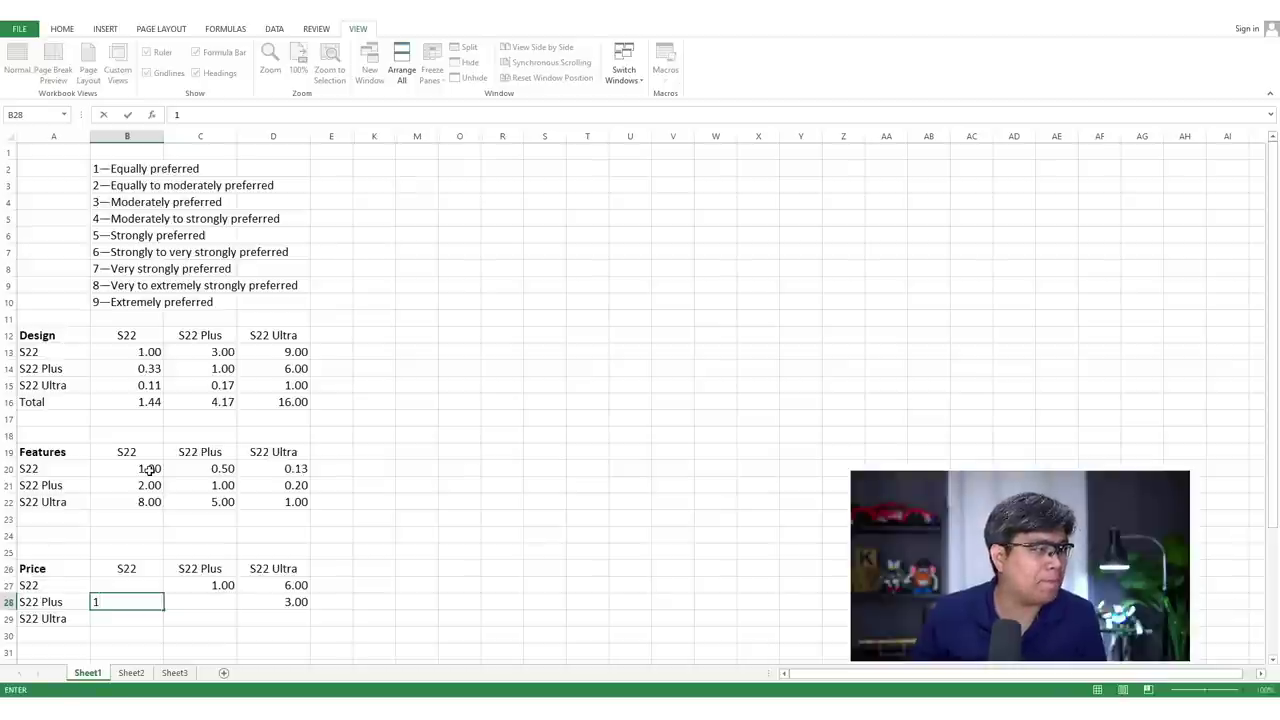
pyautogui.press('Return')
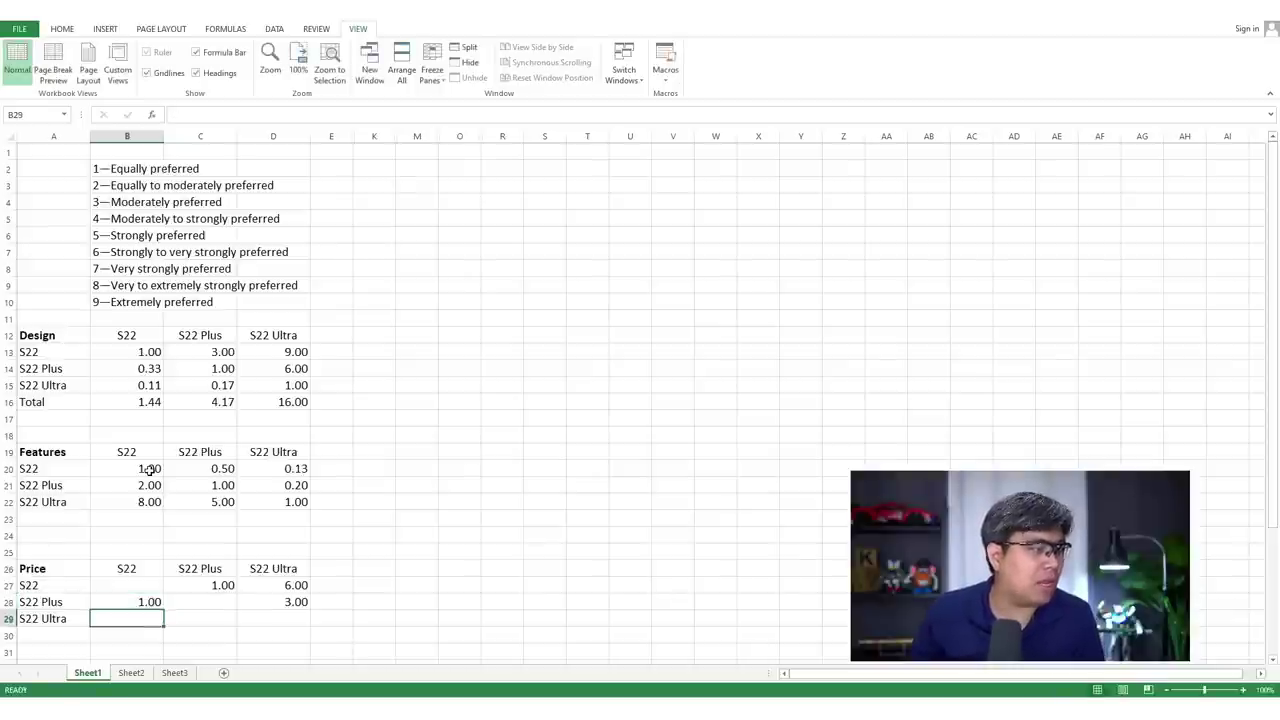
# - Enter the S22 Ultra reciprocal formulas in the Price matrix: =1/6 in B29 and =1/3 in C29
pyautogui.write('=1///')
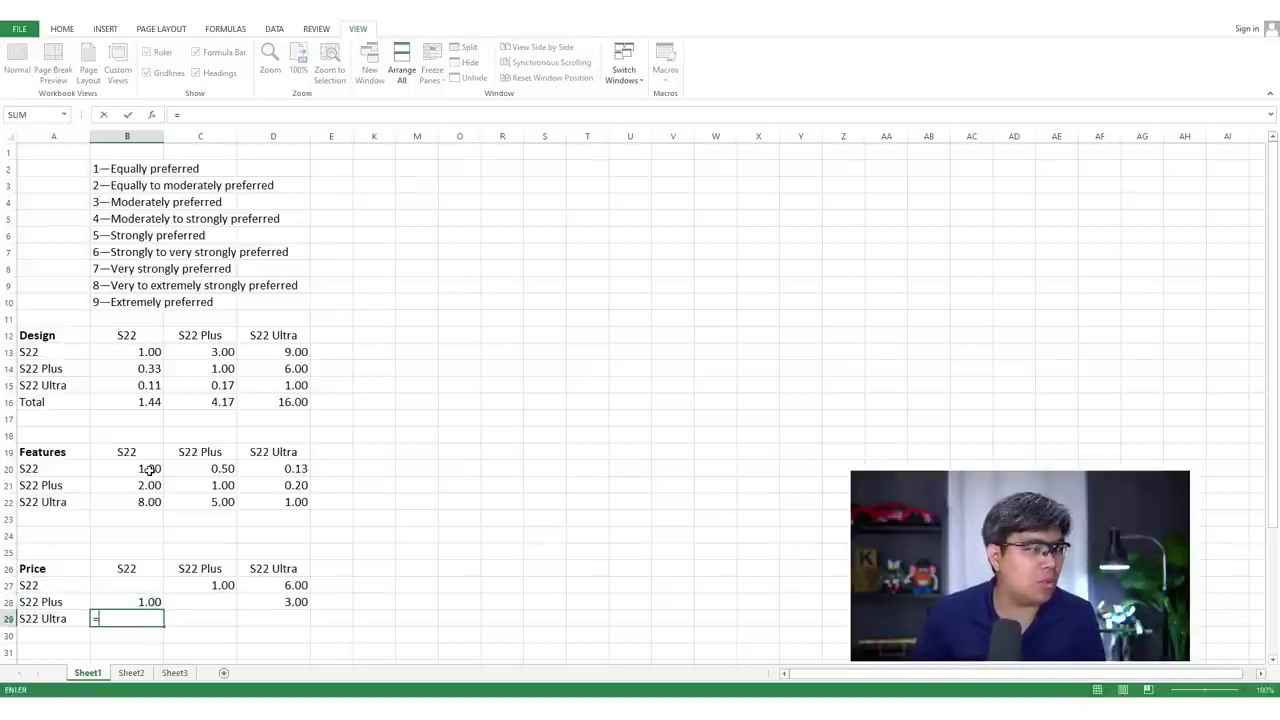
pyautogui.press('BackSpace')
pyautogui.press('BackSpace')
pyautogui.write('6')
pyautogui.press('Tab')
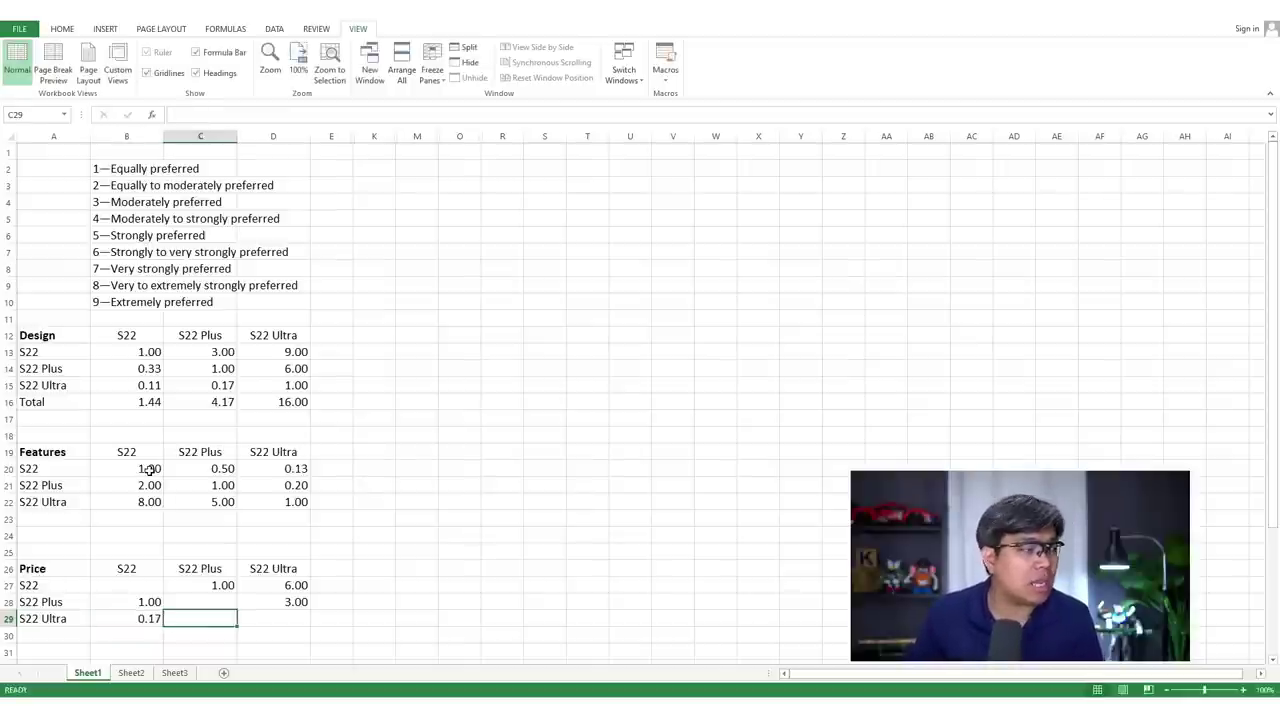
pyautogui.write('=1/3')
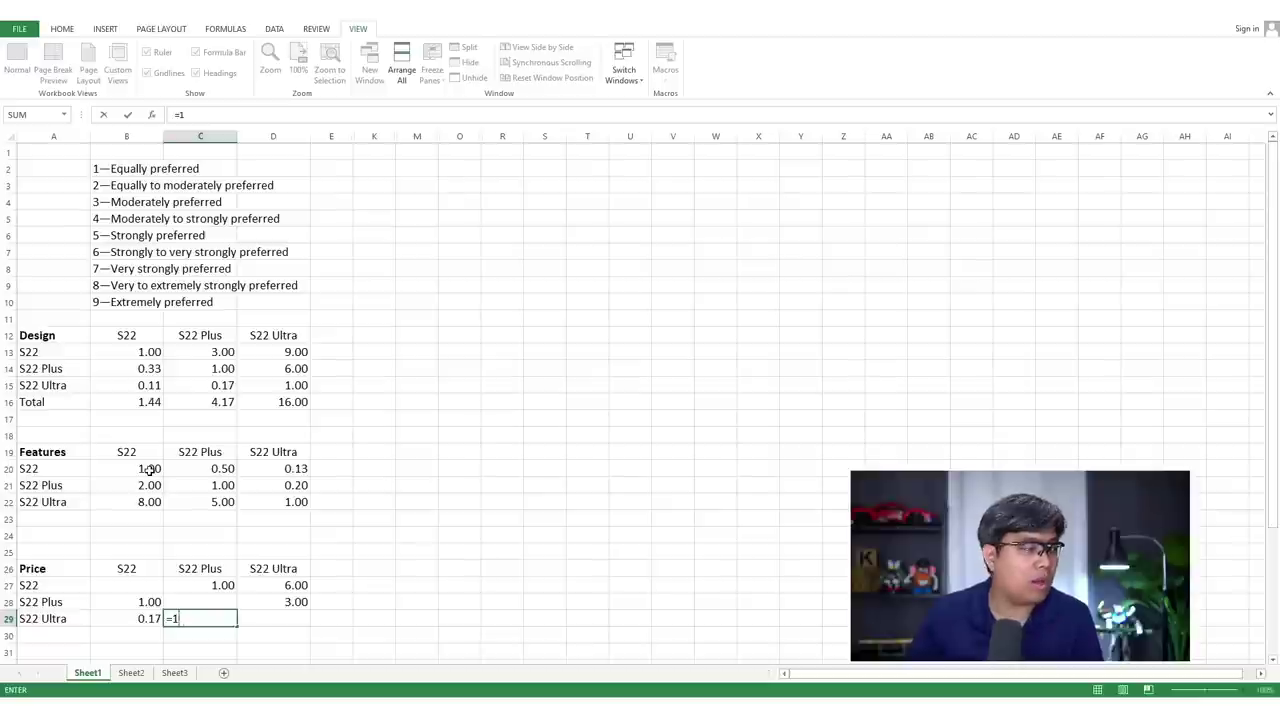
pyautogui.press('Return')
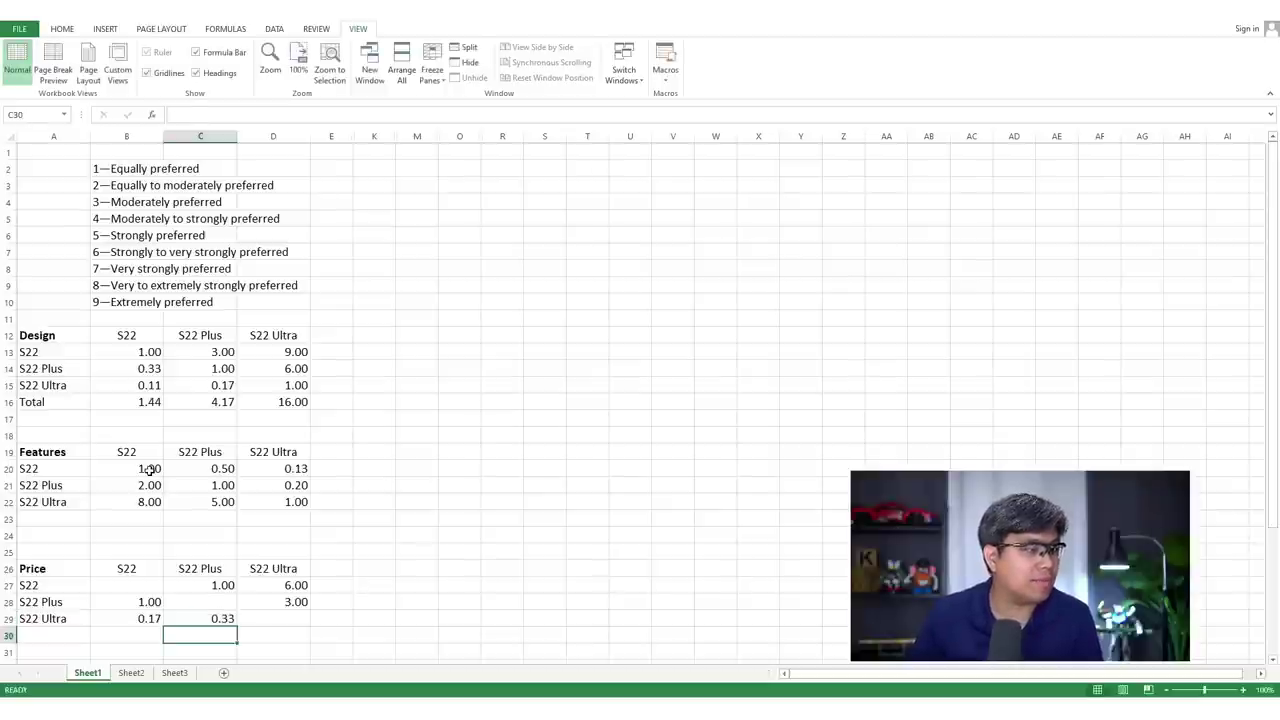
# - Fill the diagonal of the Price matrix with 1 in B27, C28 and D29
pyautogui.press('Left')
pyautogui.press('Up')
pyautogui.press('Up')
pyautogui.press('Up')
pyautogui.write('1')
pyautogui.press('Tab')
pyautogui.press('Down')
pyautogui.write('1')
pyautogui.press('Tab')
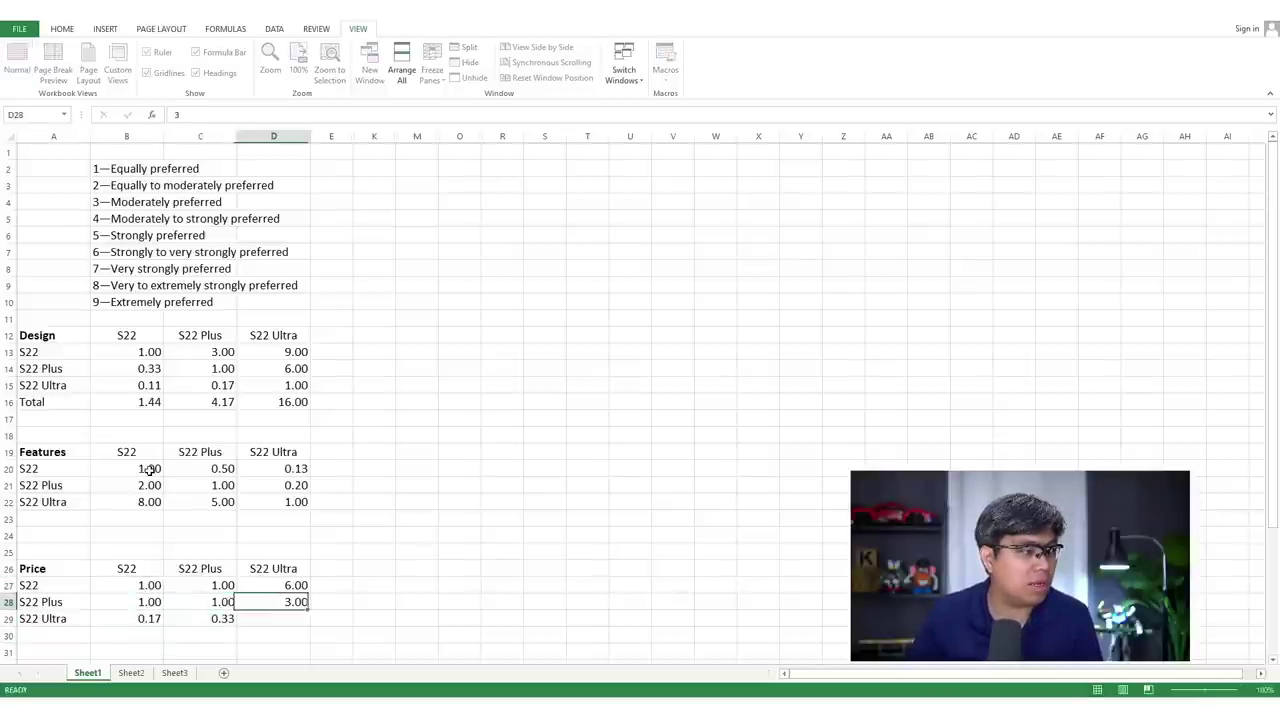
pyautogui.press('Down')
pyautogui.write('1')
pyautogui.press('Return')
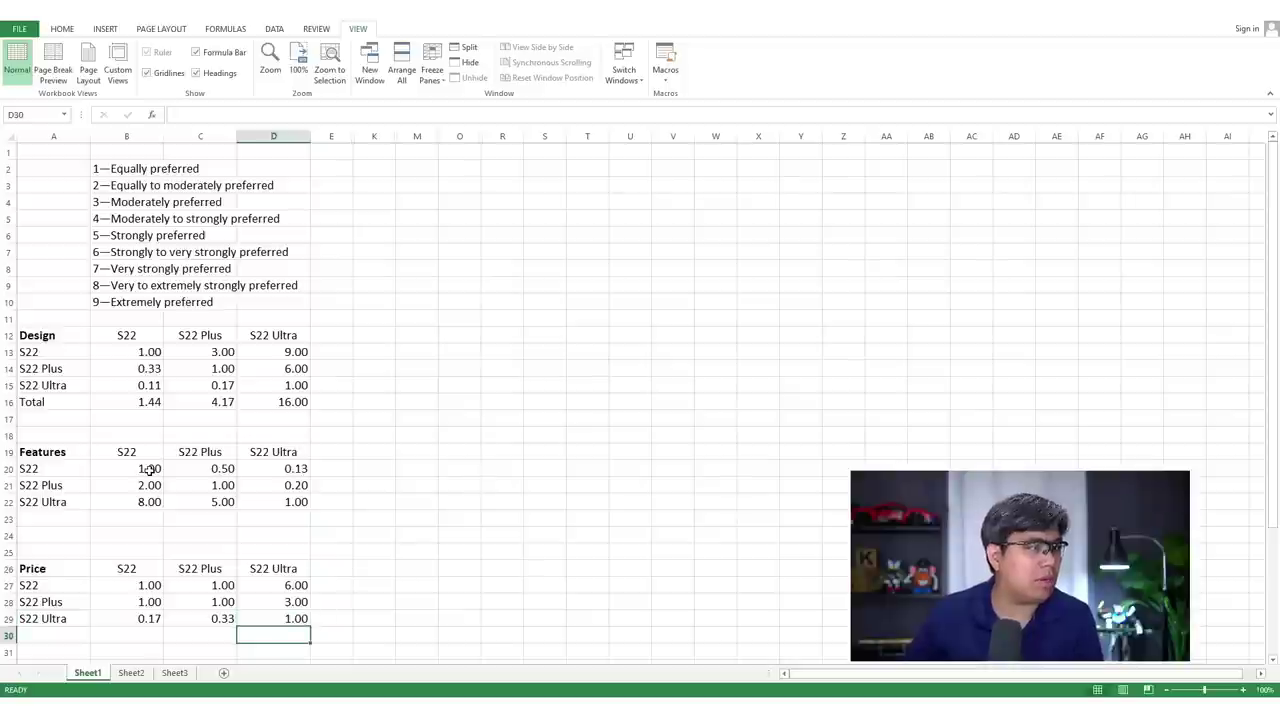
# - Copy the Design matrix's Total row A16:D16 into row 23 beneath the Features matrix
pyautogui.moveTo(229, 404); pyautogui.dragTo(288, 405)
pyautogui.hotkey('ctrl', 'c')
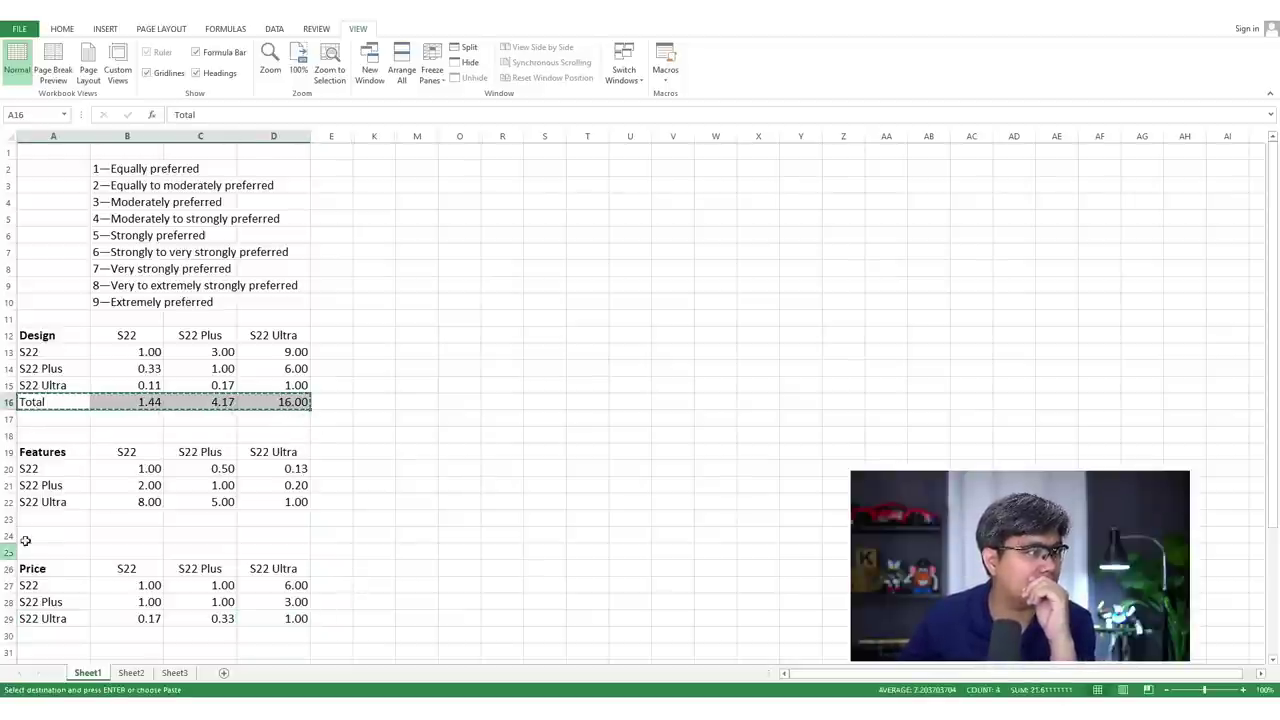
pyautogui.click(54, 519)
pyautogui.hotkey('ctrl', 'v')
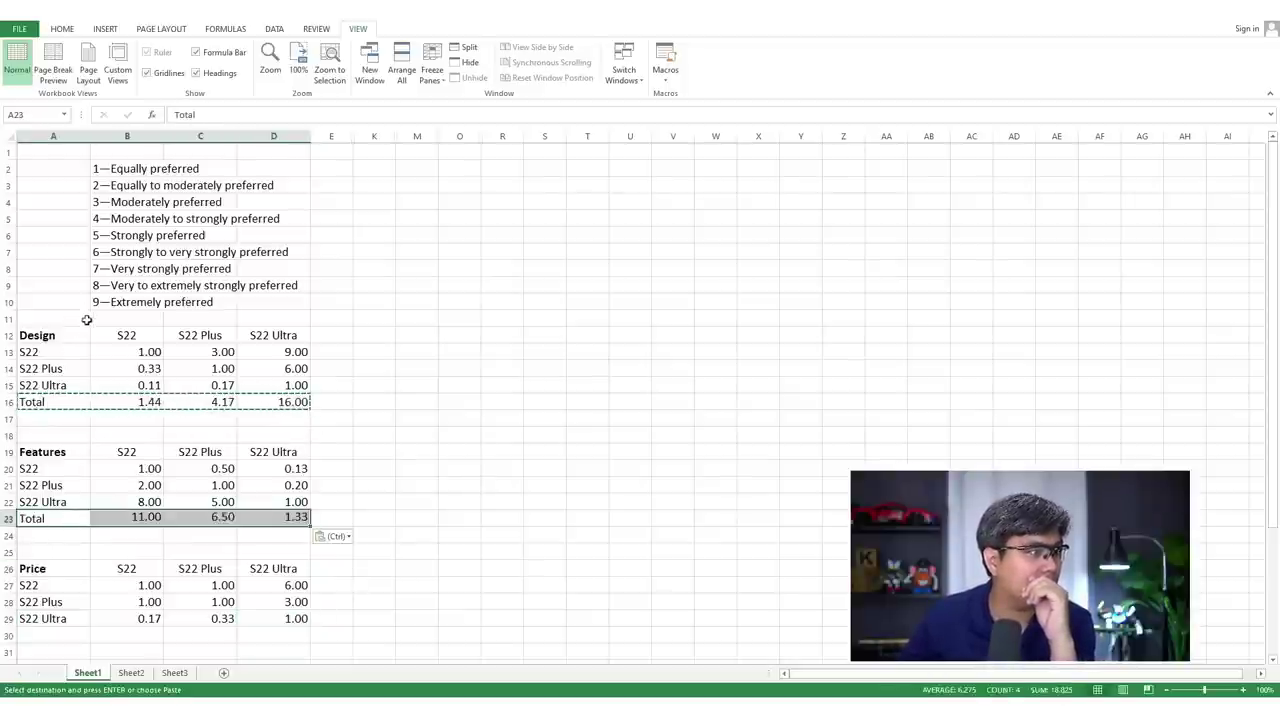
# - Paste the copied Total row into row 30 beneath the Price matrix
pyautogui.scroll(-2, 95, 400)
pyautogui.click(53, 535)
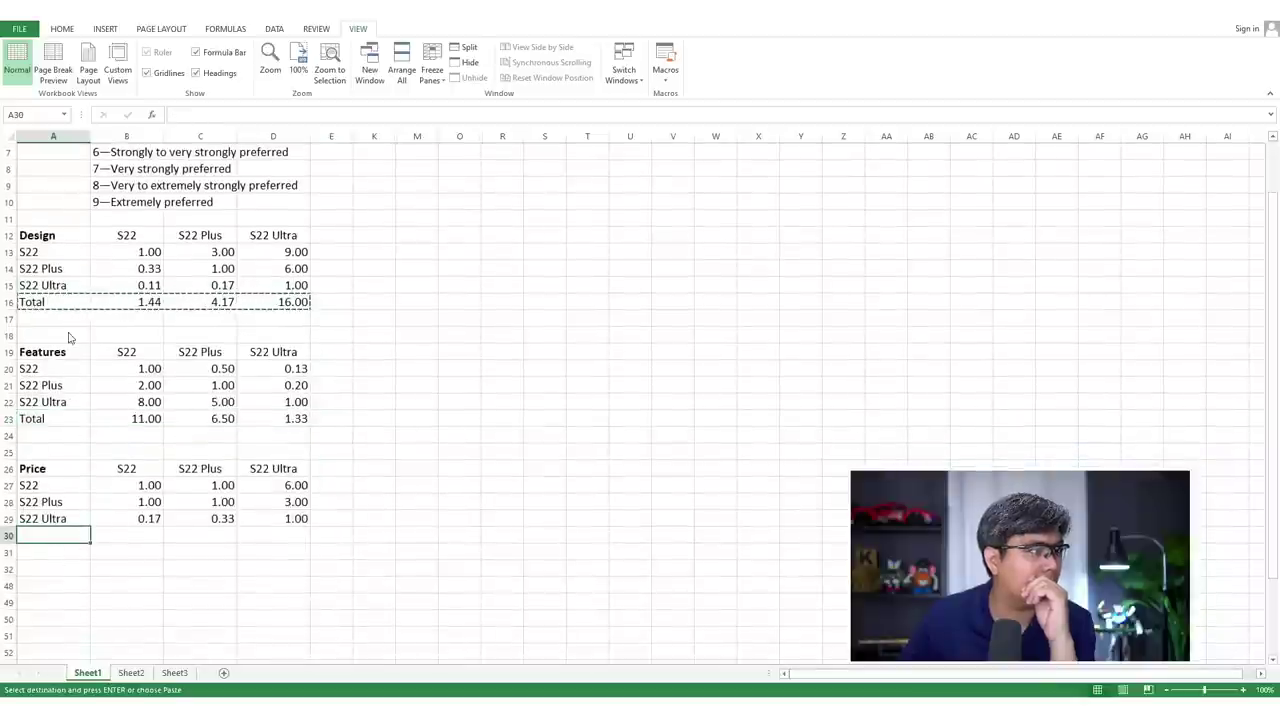
pyautogui.hotkey('ctrl', 'v')
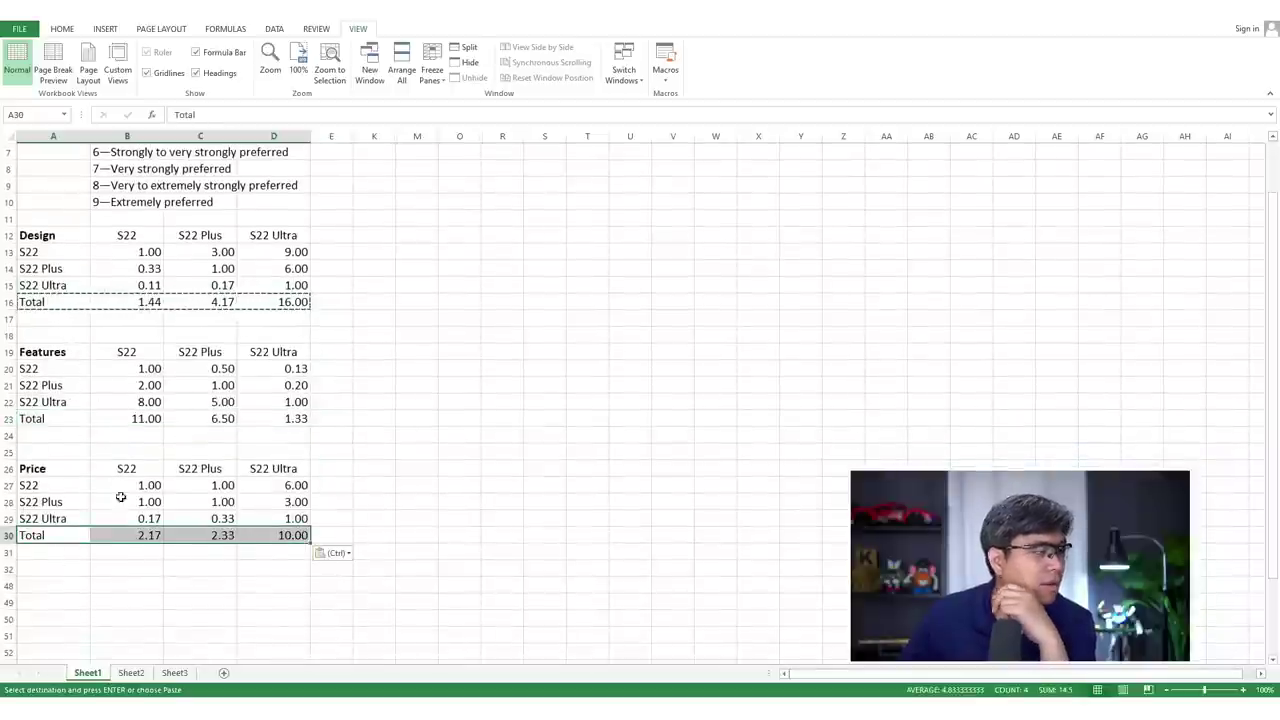
pyautogui.click(132, 582)
pyautogui.scroll(1, 157, 536)
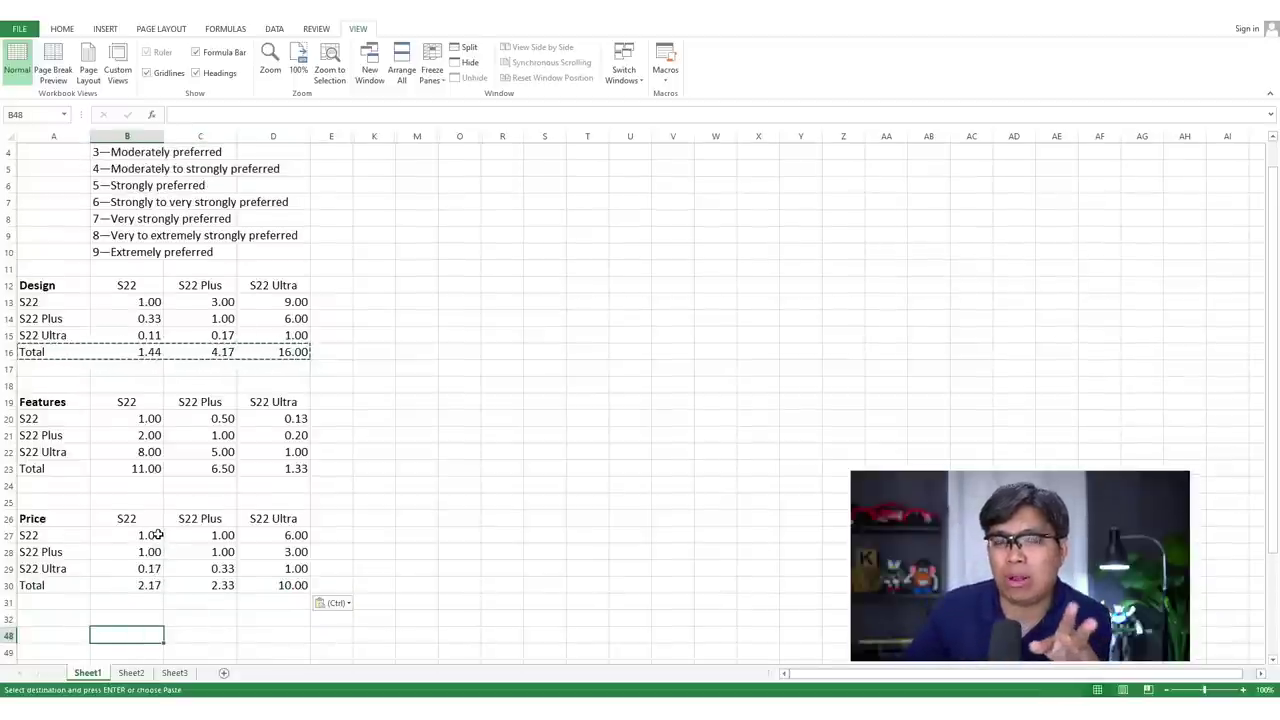
# - Unhide the hidden rows between rows 32 and 48
pyautogui.scroll(-1, 158, 525)
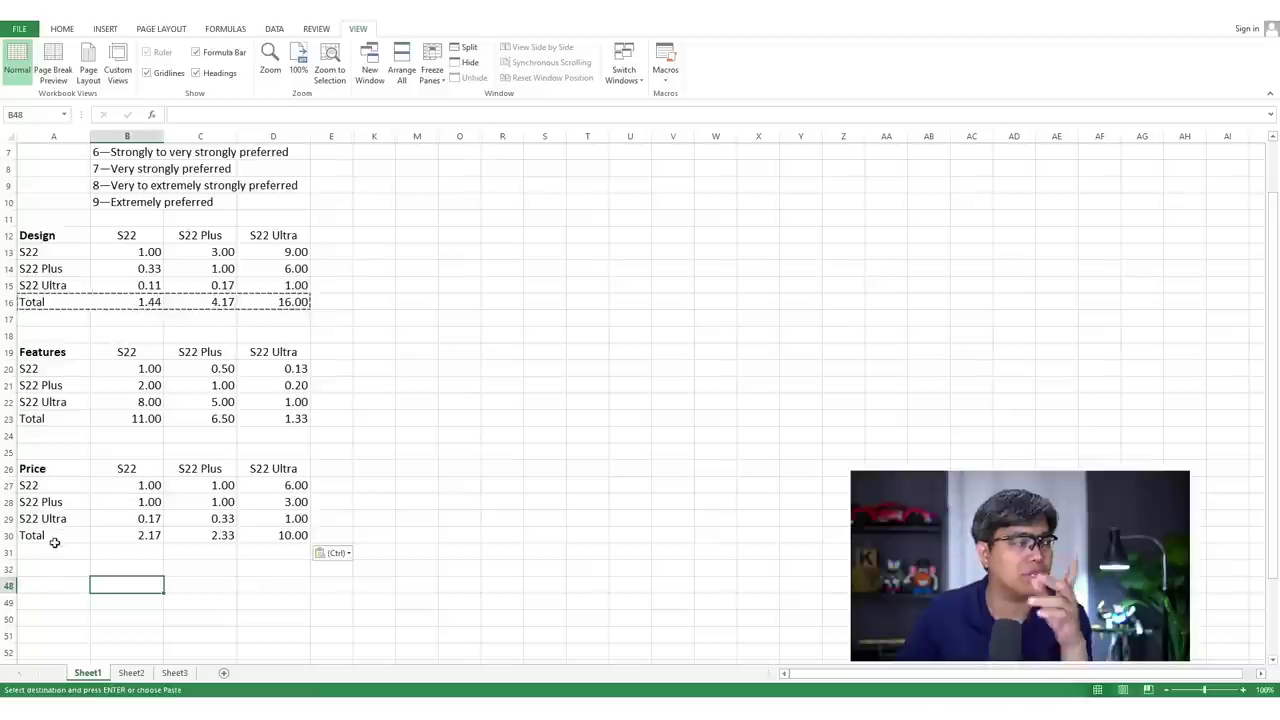
pyautogui.moveTo(12, 567); pyautogui.dragTo(12, 590)
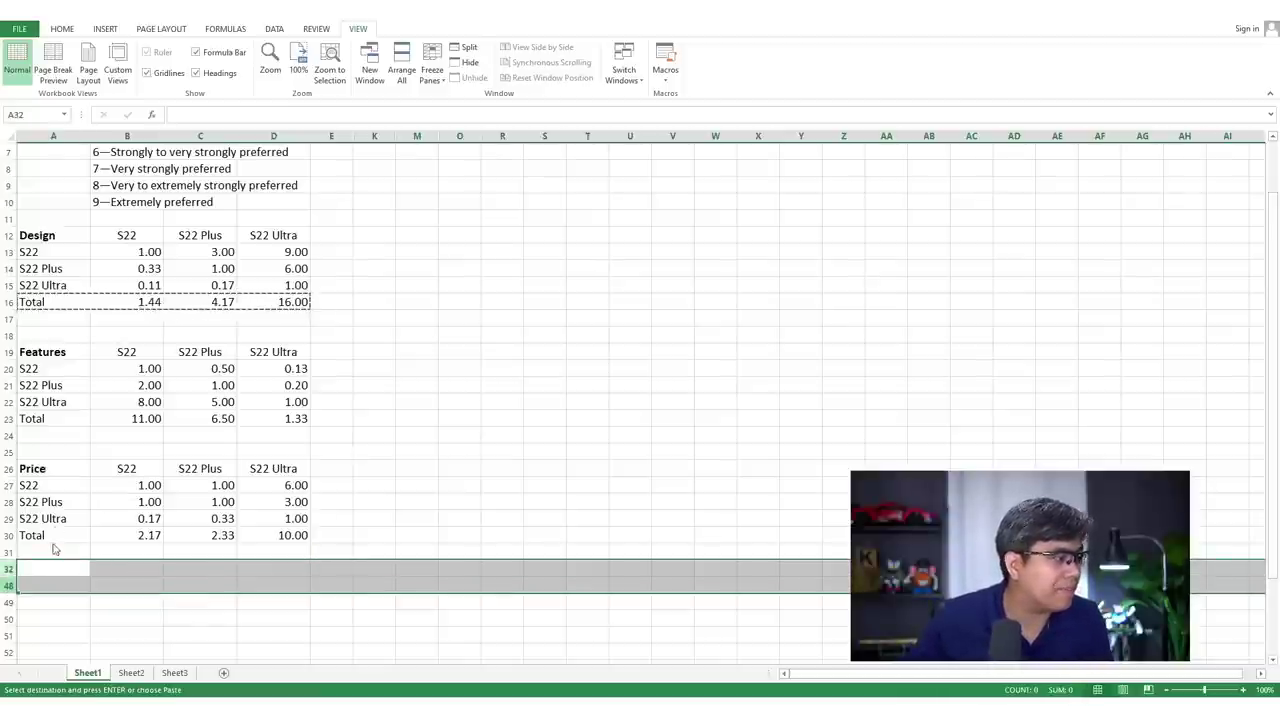
pyautogui.hotkey('ctrl', 'shift', '9')
pyautogui.click(83, 551)
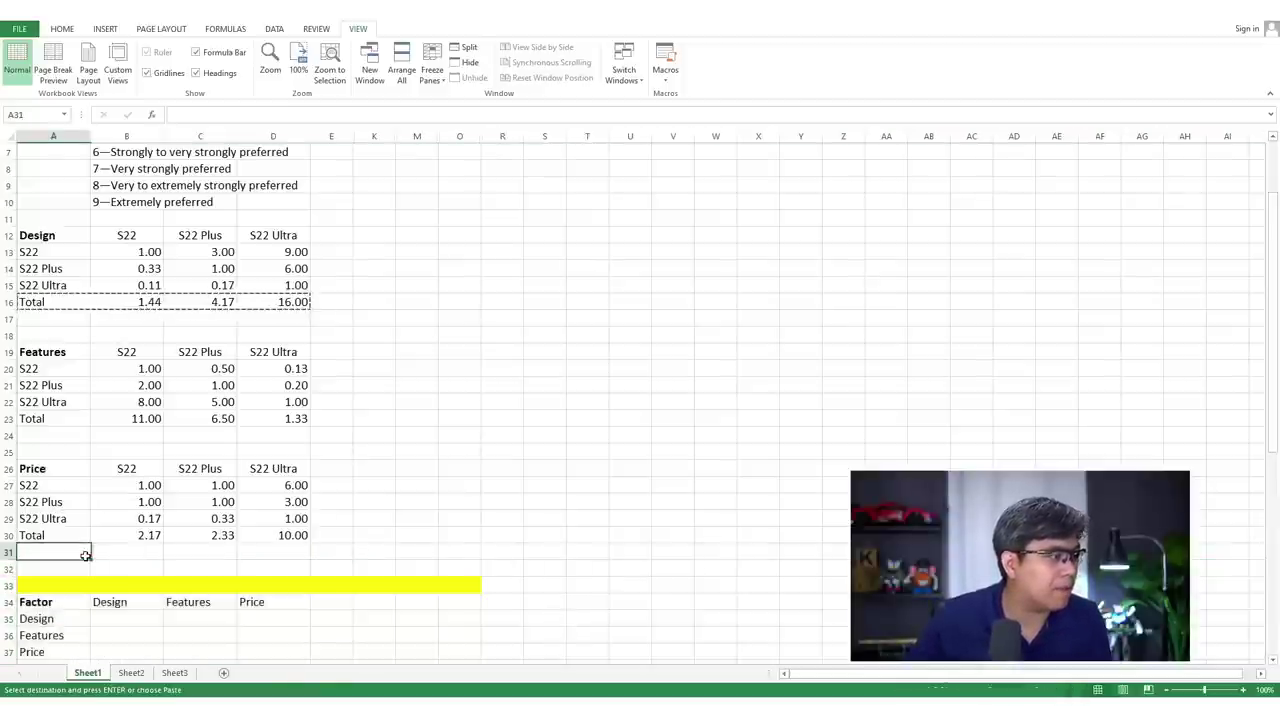
pyautogui.scroll(-1, 89, 556)
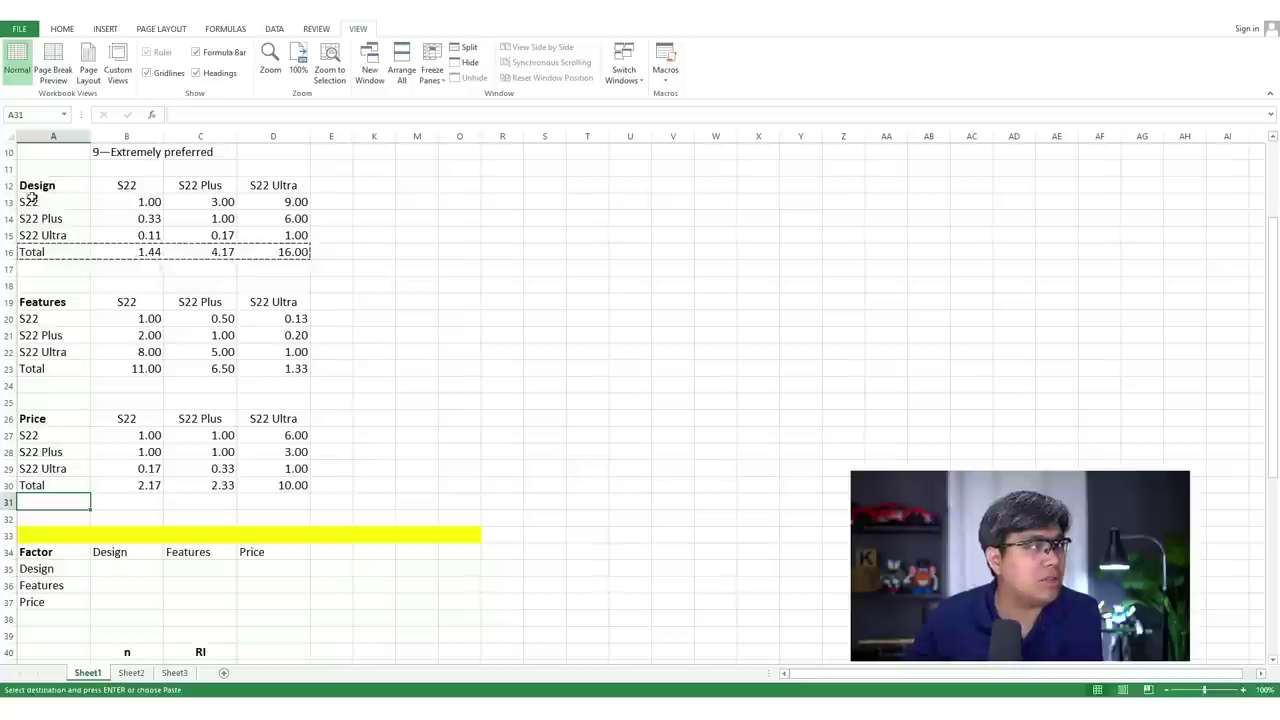
# - Enter the ratings against Design in the Factor matrix: 8 for Features in B36 and 3 for Price in B37
pyautogui.moveTo(22, 184); pyautogui.dragTo(309, 485)
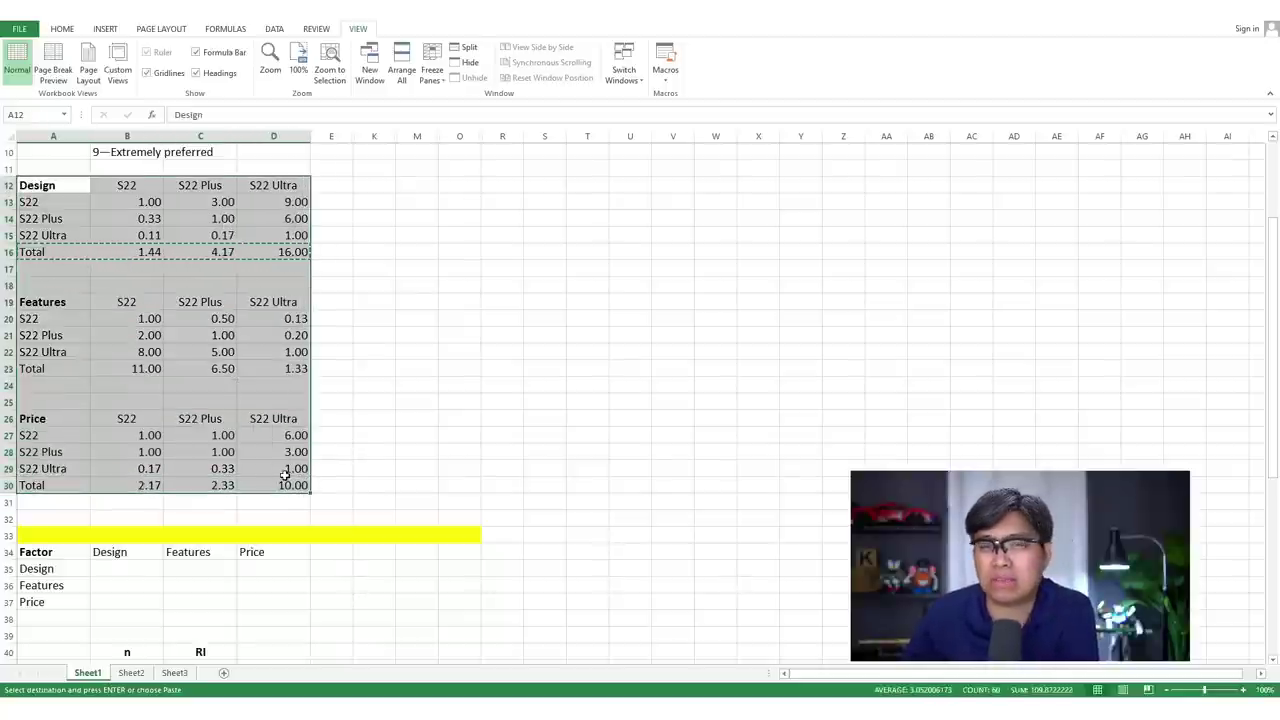
pyautogui.moveTo(27, 551); pyautogui.dragTo(274, 600)
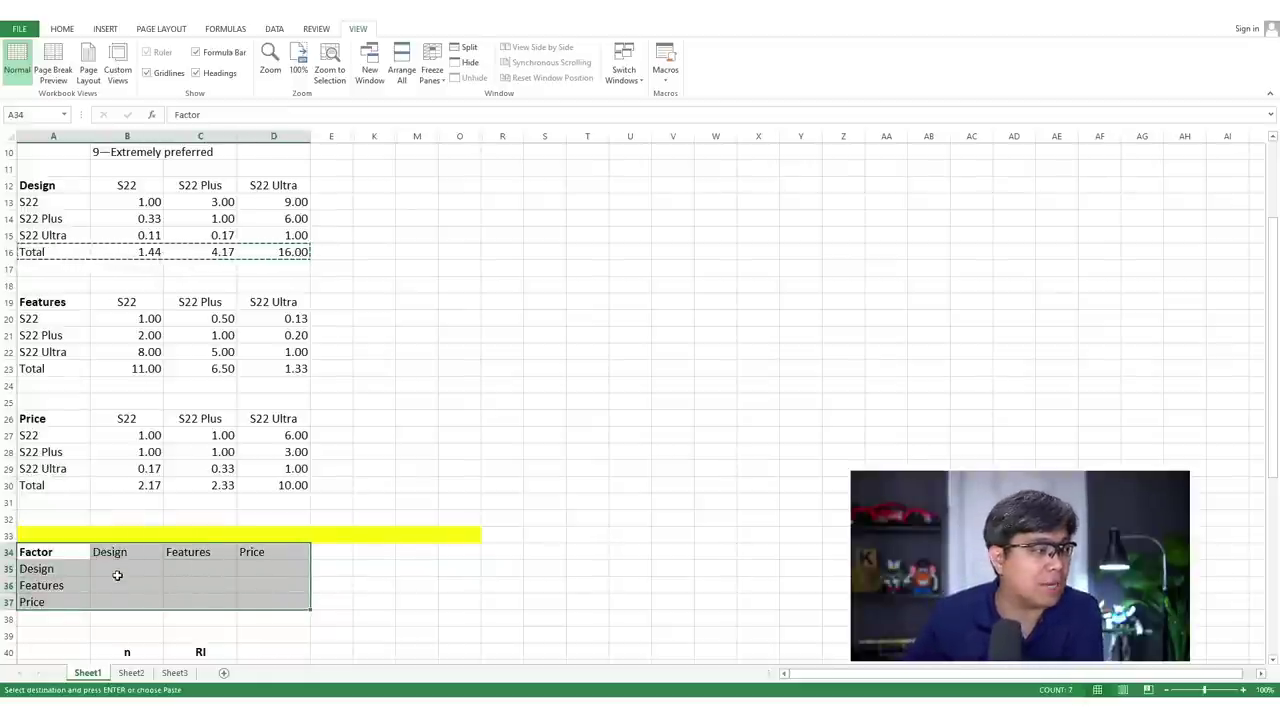
pyautogui.click(117, 572)
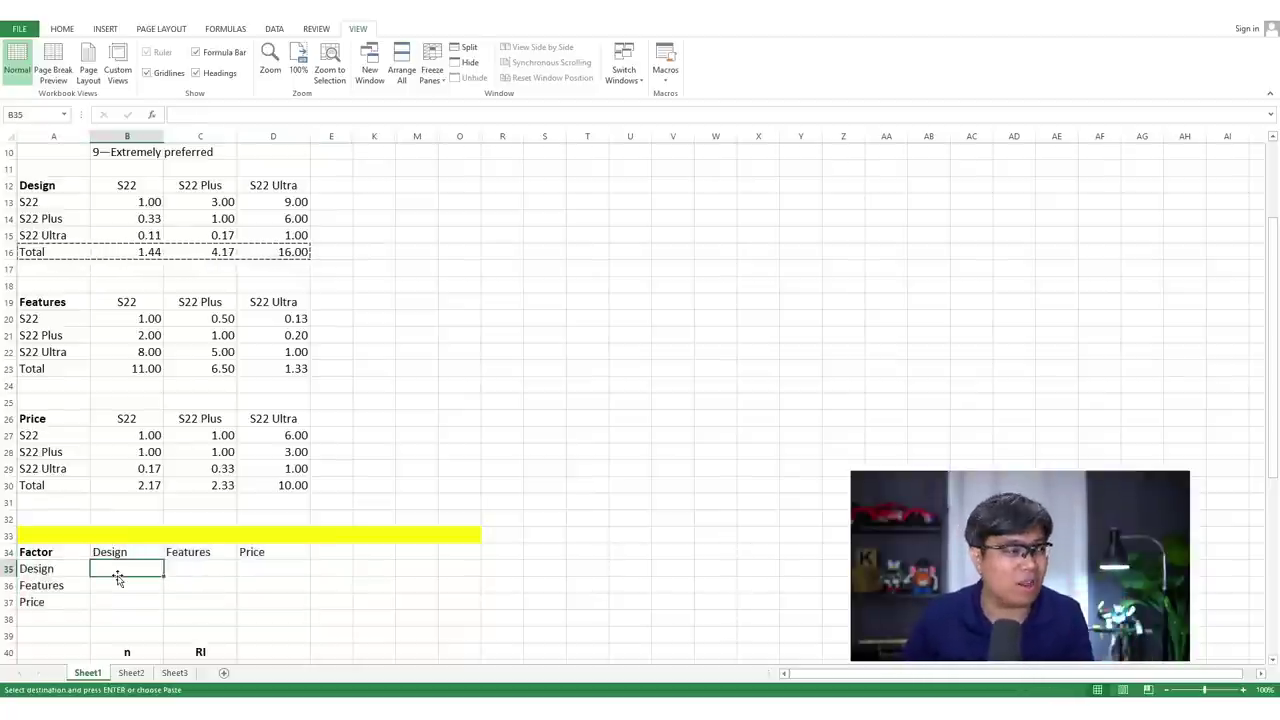
pyautogui.press('Down')
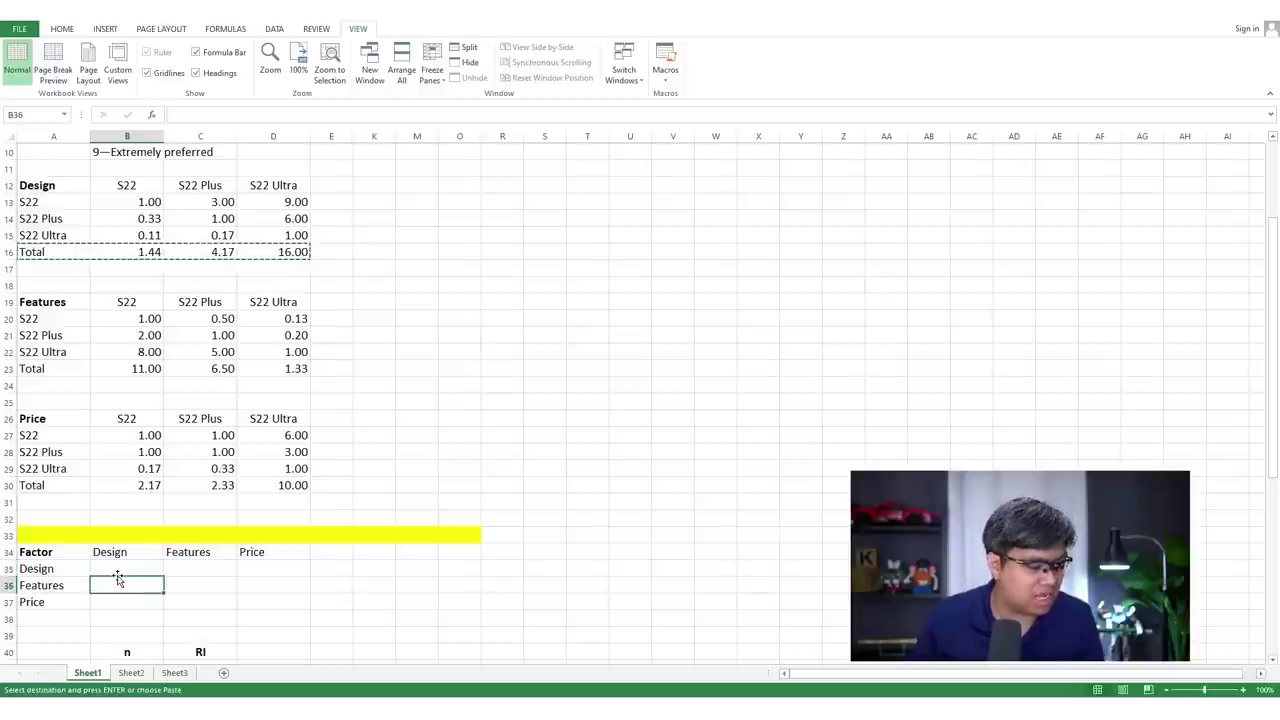
pyautogui.write('8')
pyautogui.press('Return')
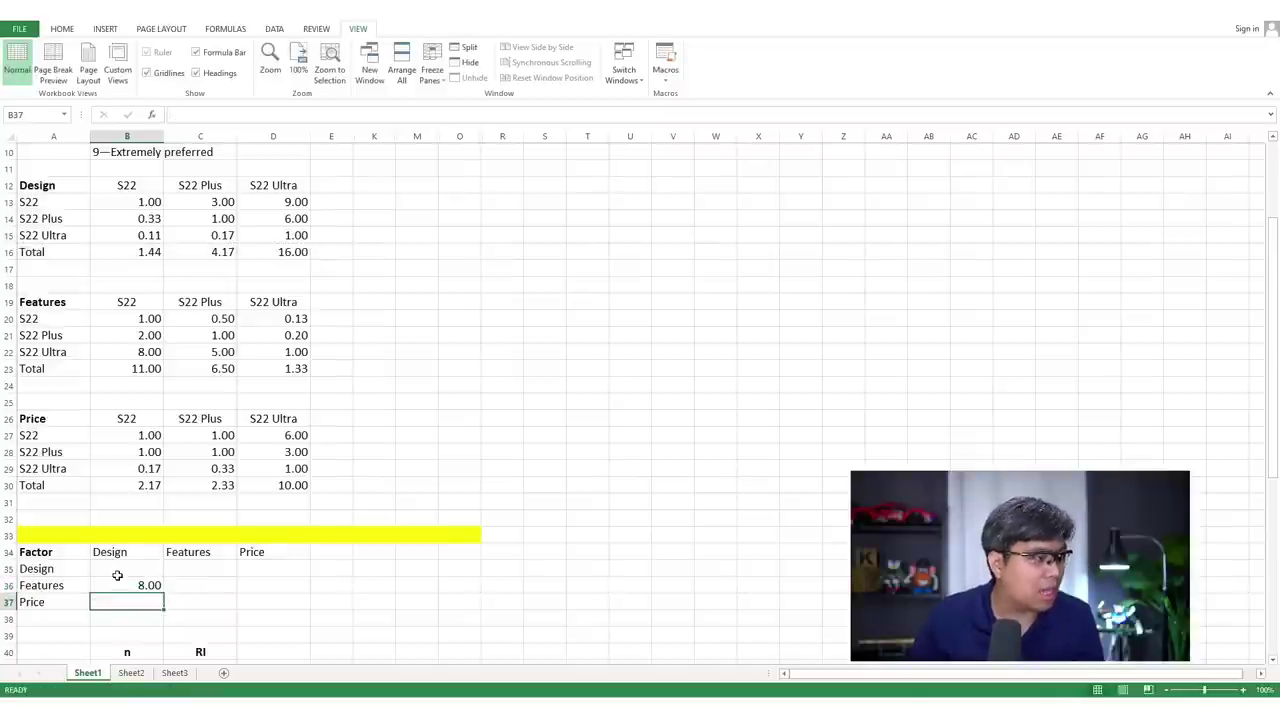
pyautogui.write('3')
pyautogui.press('Right')
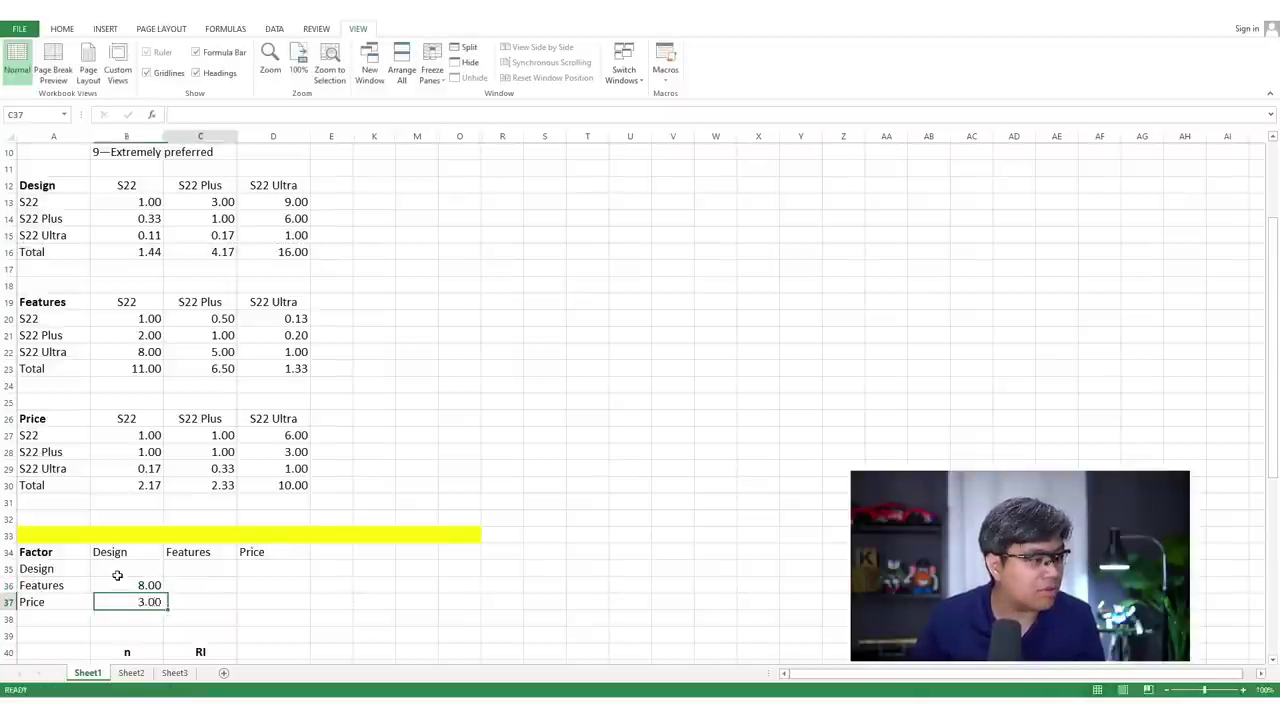
# - Enter the rating 3 in D36 for Features against Price in the Factor matrix
pyautogui.press('Right')
pyautogui.press('Up')
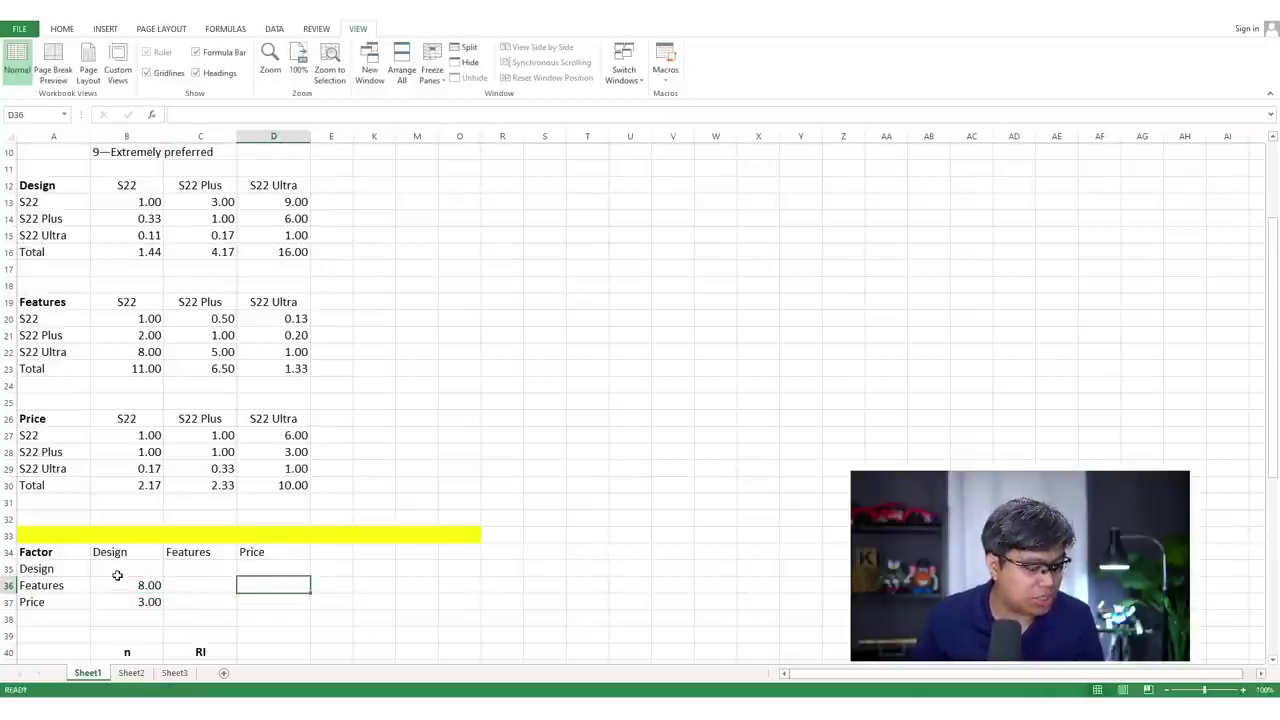
pyautogui.write('3')
pyautogui.press('Left')
# - Enter the reciprocal ratings in the Factor matrix's Design row: =1/8 in C35 for Features and the reciprocal of 3 in D35 for Price
pyautogui.press('Left')
pyautogui.press('Right')
pyautogui.press('Up')
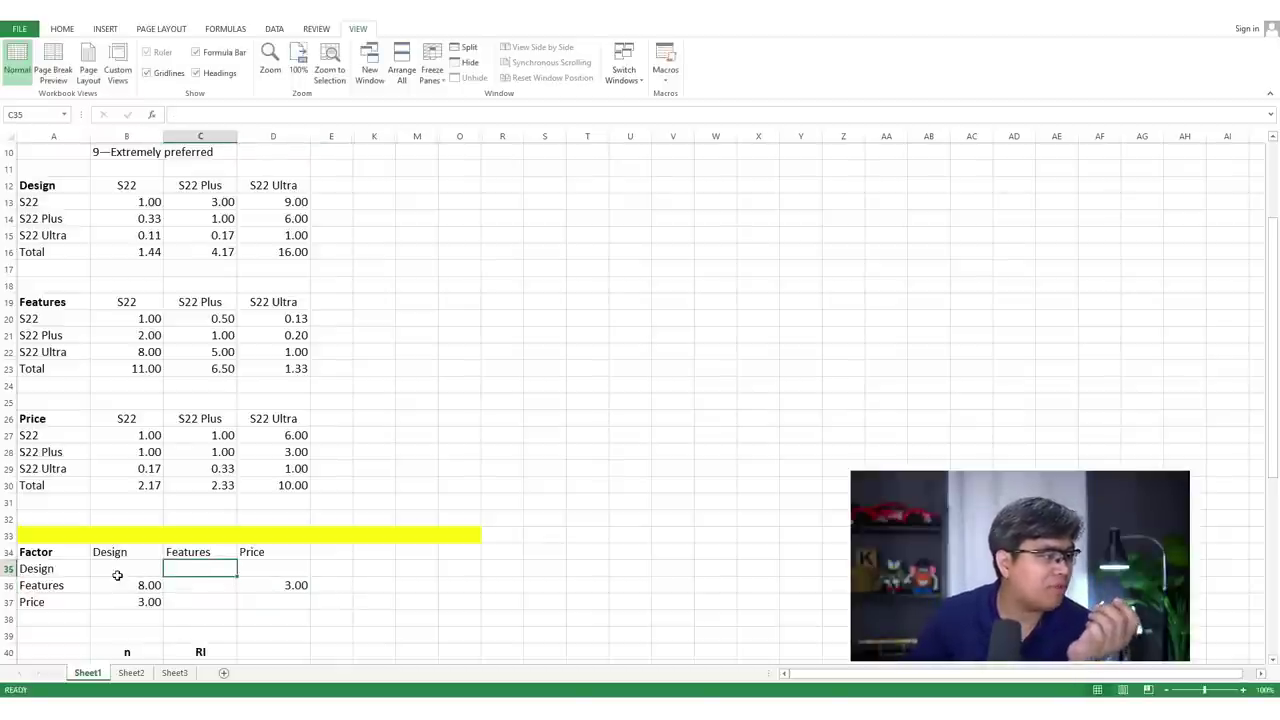
pyautogui.write('=1/8')
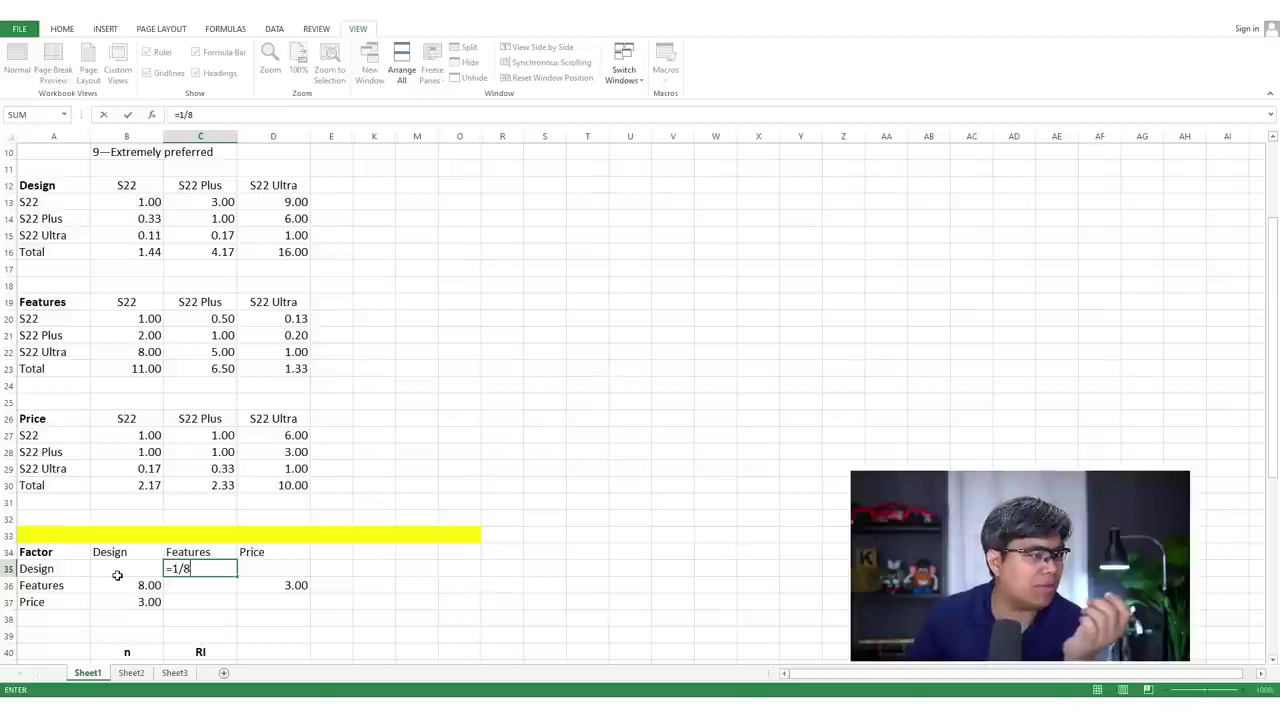
pyautogui.press('Tab')
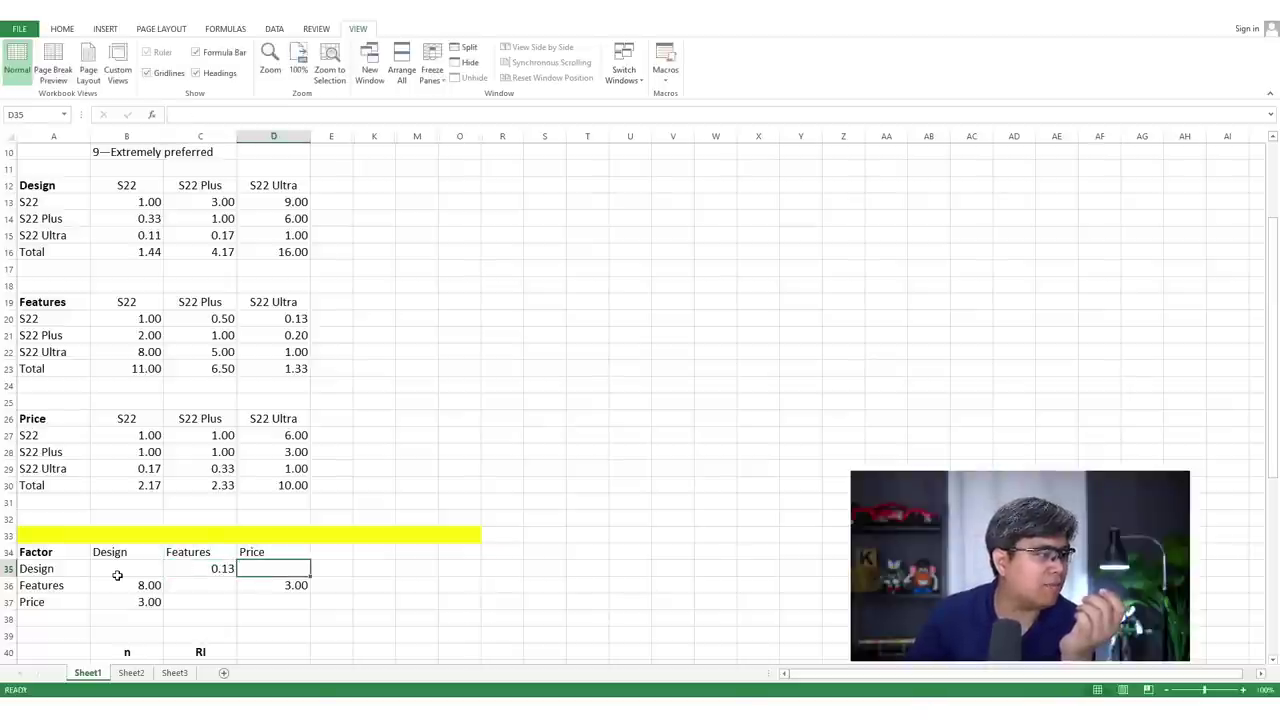
pyautogui.write('=1//')
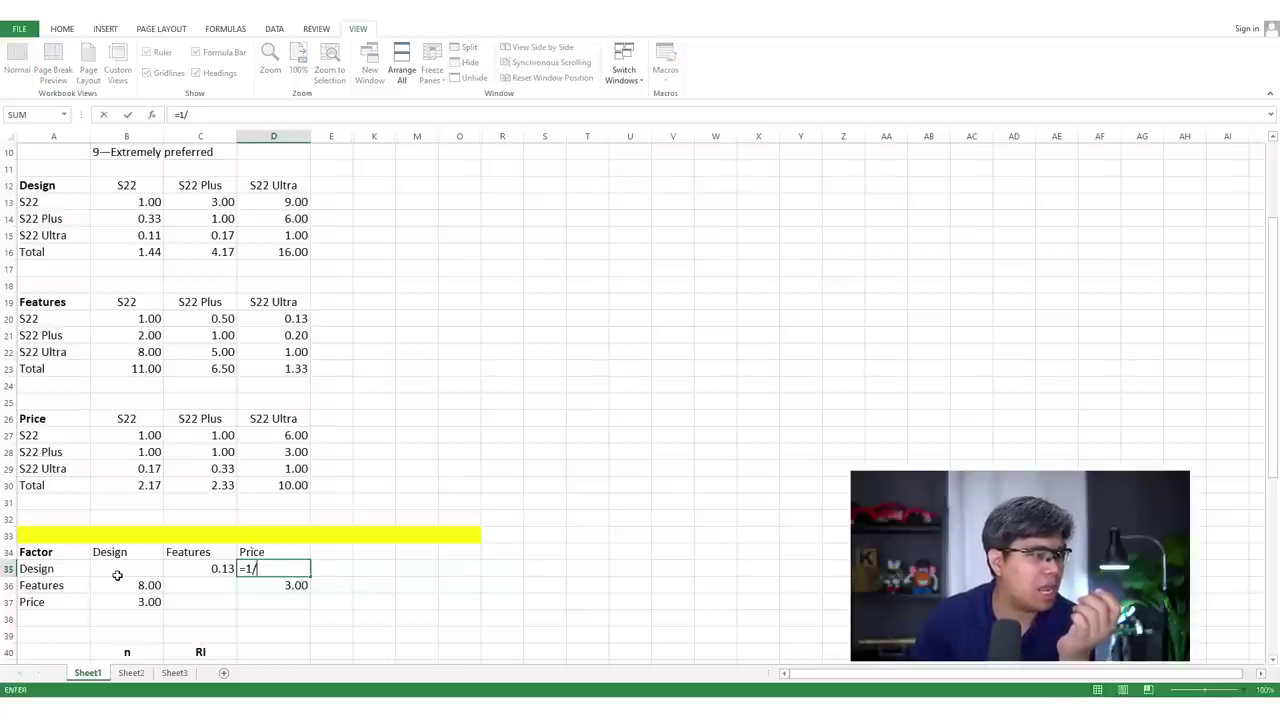
pyautogui.press('Return')
# - Enter =1/D36 in C37 as the reciprocal rating of Price against Features in the Factor matrix
pyautogui.press('Down')
pyautogui.press('Left')
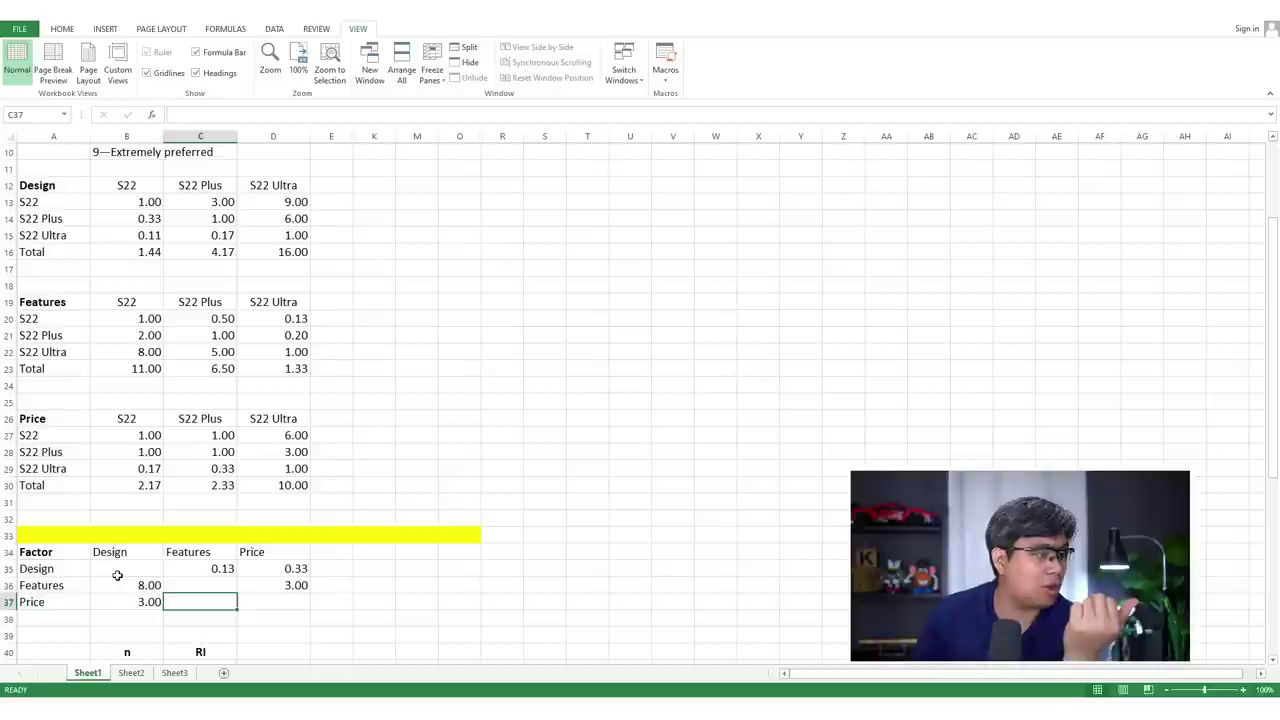
pyautogui.write('=1/D36')
pyautogui.press('Return')
# - Fill the Factor matrix's diagonal with 1 in B35, C36 and D37
pyautogui.press('Left')
pyautogui.press('Up')
pyautogui.press('Up')
pyautogui.press('Up')
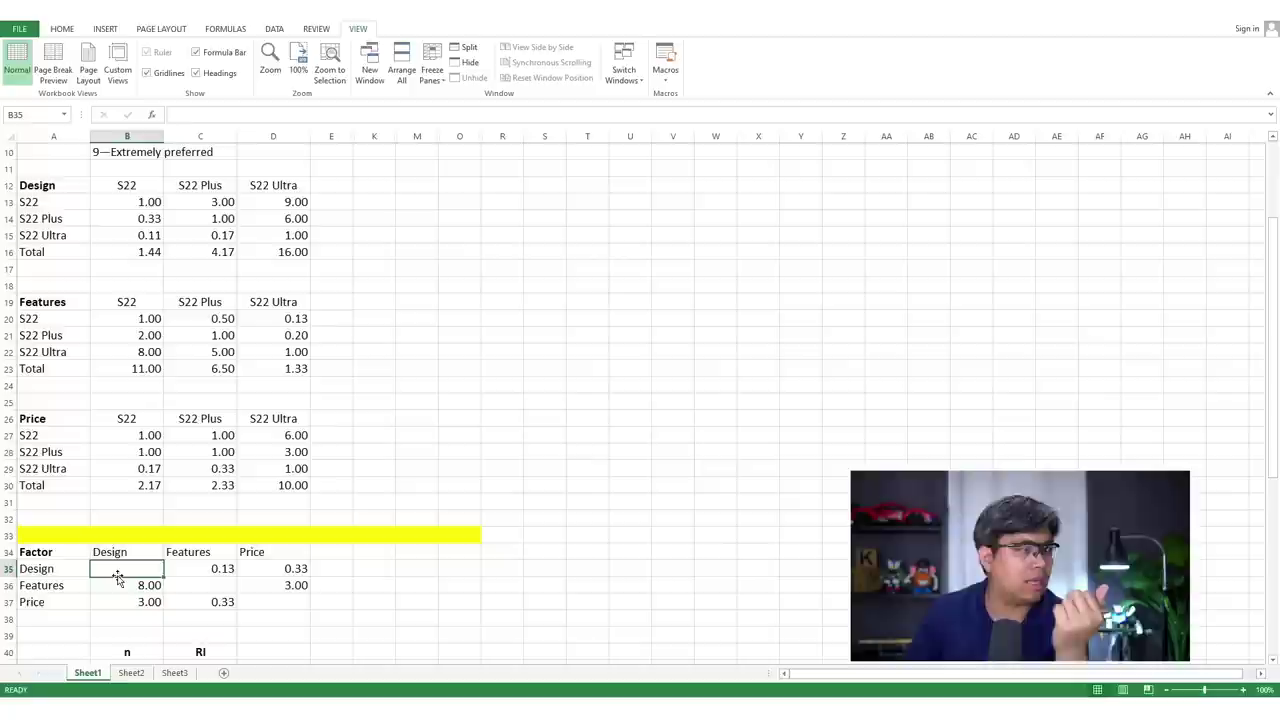
pyautogui.write('1')
pyautogui.press('Return')
pyautogui.press('Right')
pyautogui.write('1')
pyautogui.press('Return')
pyautogui.press('Right')
pyautogui.write('1')
pyautogui.press('Return')
pyautogui.press('Left')
pyautogui.press('Left')
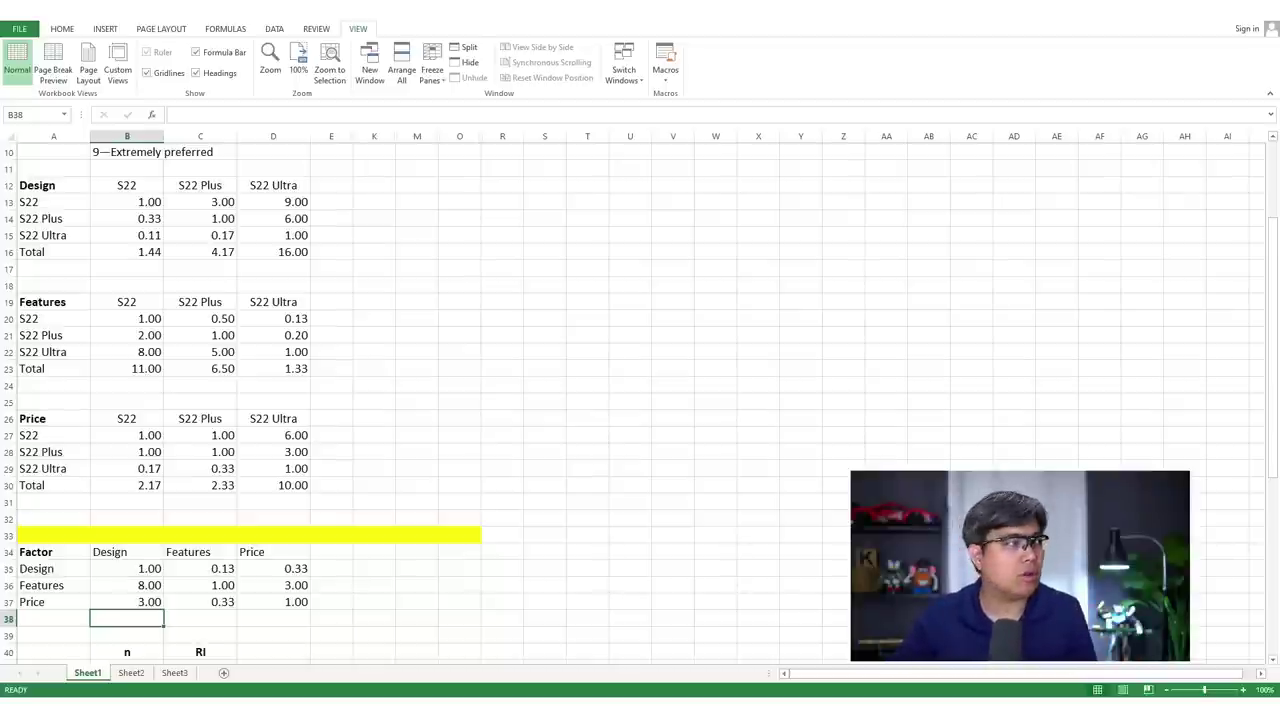
# - Put an outline border around the rating cells of the Design, Features, Price and Factor matrices
pyautogui.moveTo(145, 202); pyautogui.dragTo(303, 236)
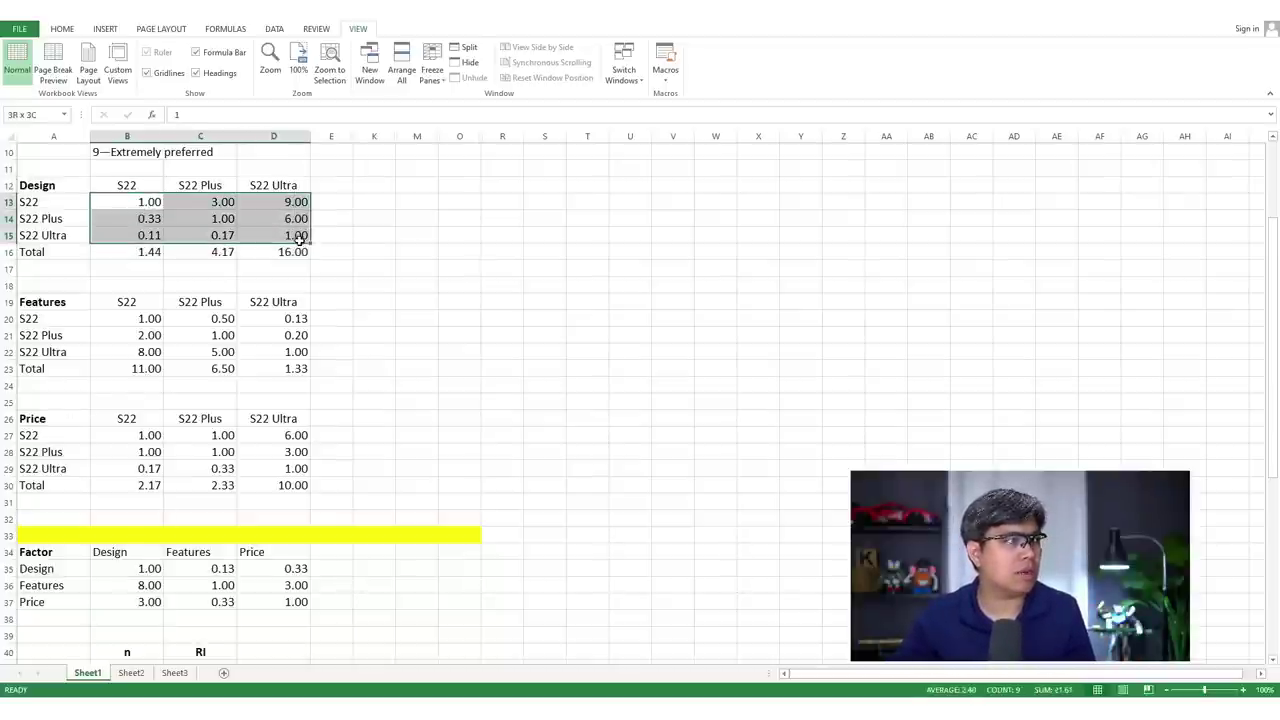
pyautogui.click(63, 28)
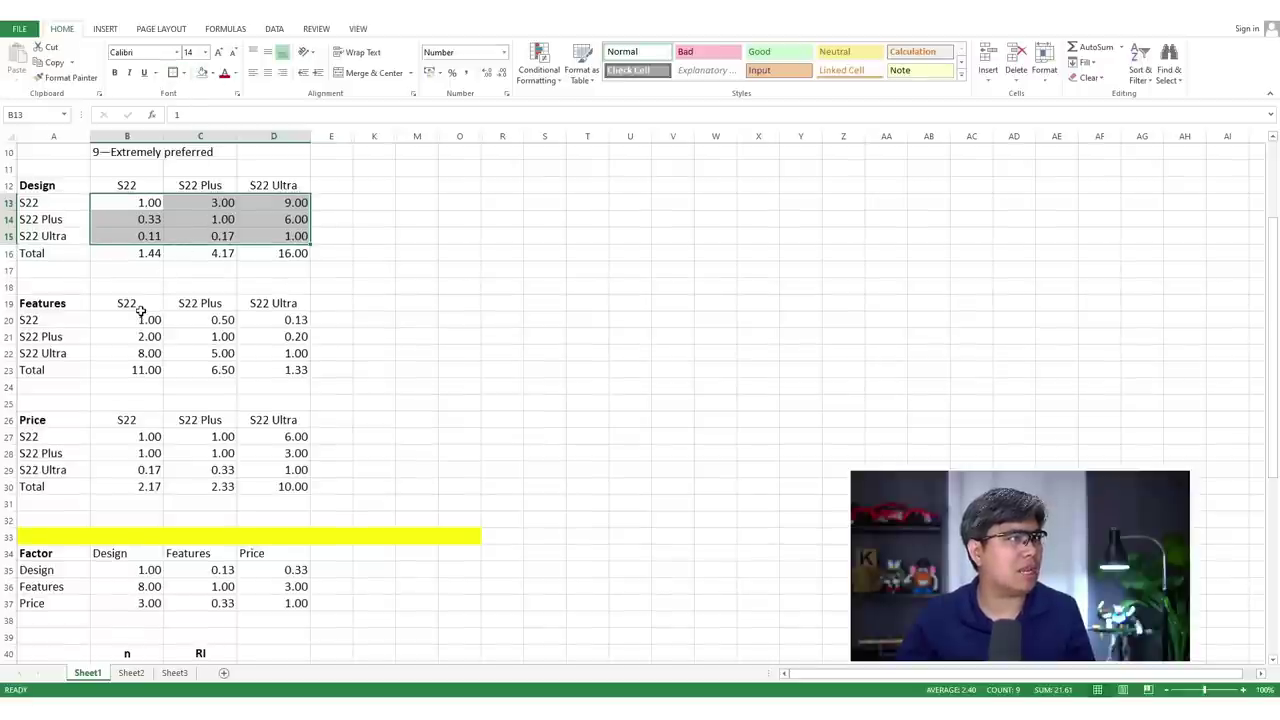
pyautogui.moveTo(141, 318); pyautogui.dragTo(251, 354)
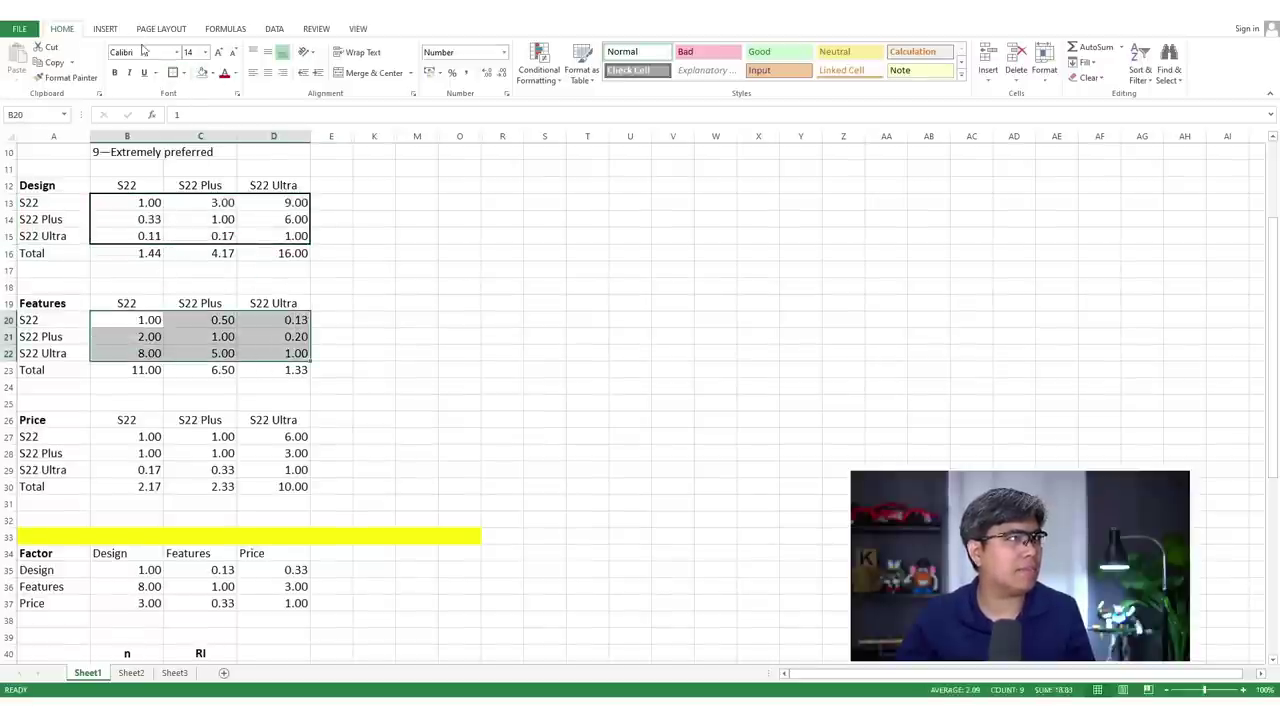
pyautogui.click(174, 73)
pyautogui.moveTo(141, 437); pyautogui.dragTo(268, 470)
pyautogui.click(174, 73)
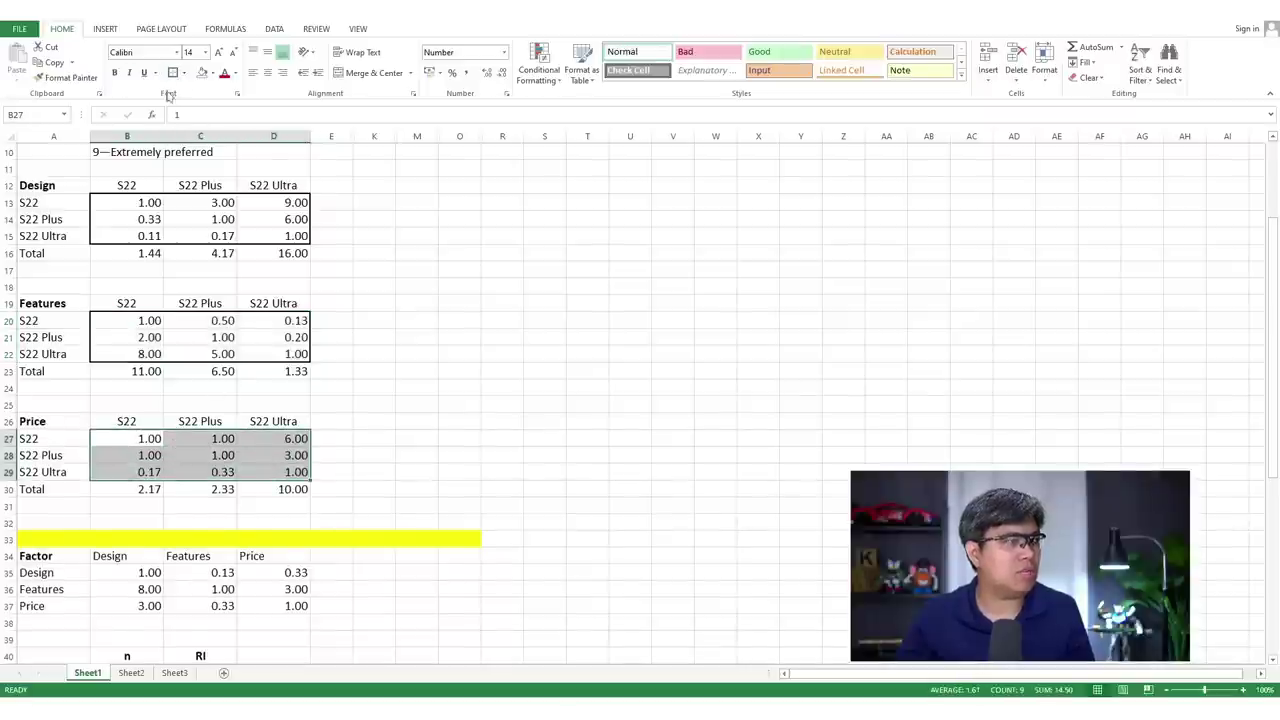
pyautogui.moveTo(142, 570); pyautogui.dragTo(294, 603)
pyautogui.click(174, 73)
# - Copy the Price matrix's Total row A30:D30 into row 38 beneath the Factor matrix
pyautogui.scroll(-1, 142, 440)
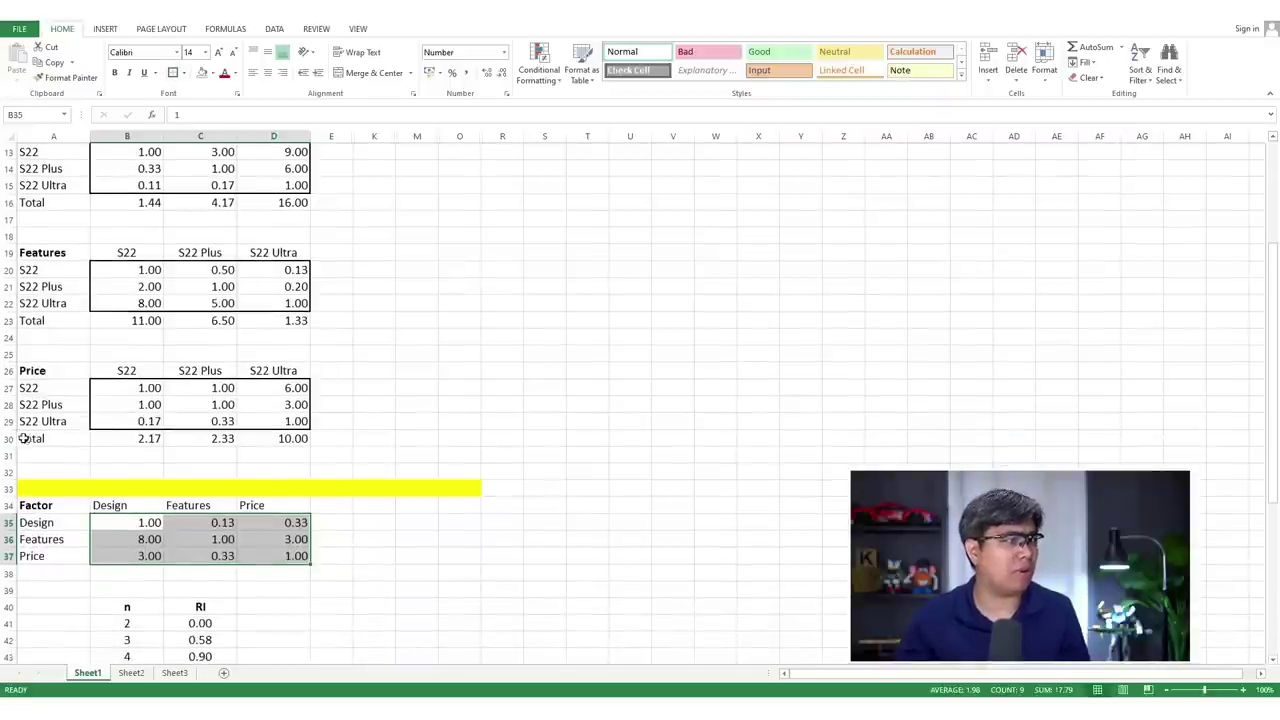
pyautogui.click(28, 436)
pyautogui.moveTo(28, 436); pyautogui.dragTo(266, 440)
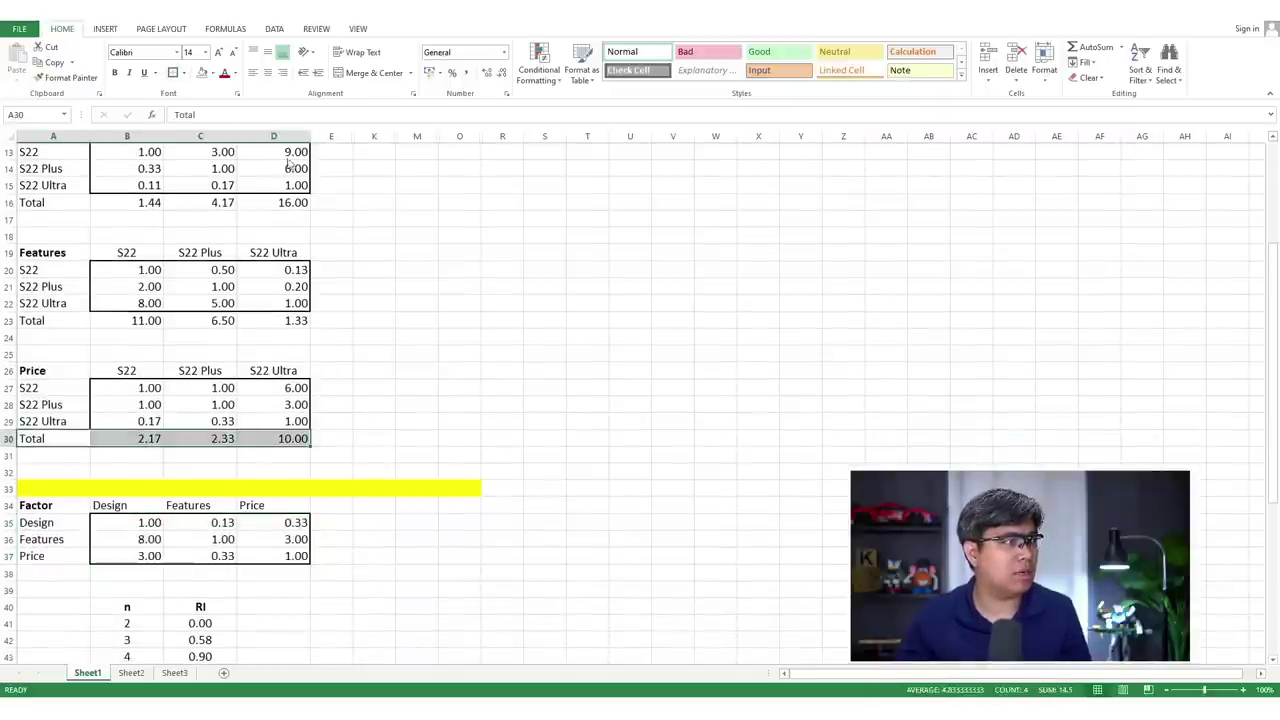
pyautogui.hotkey('ctrl', 'c')
pyautogui.click(55, 572)
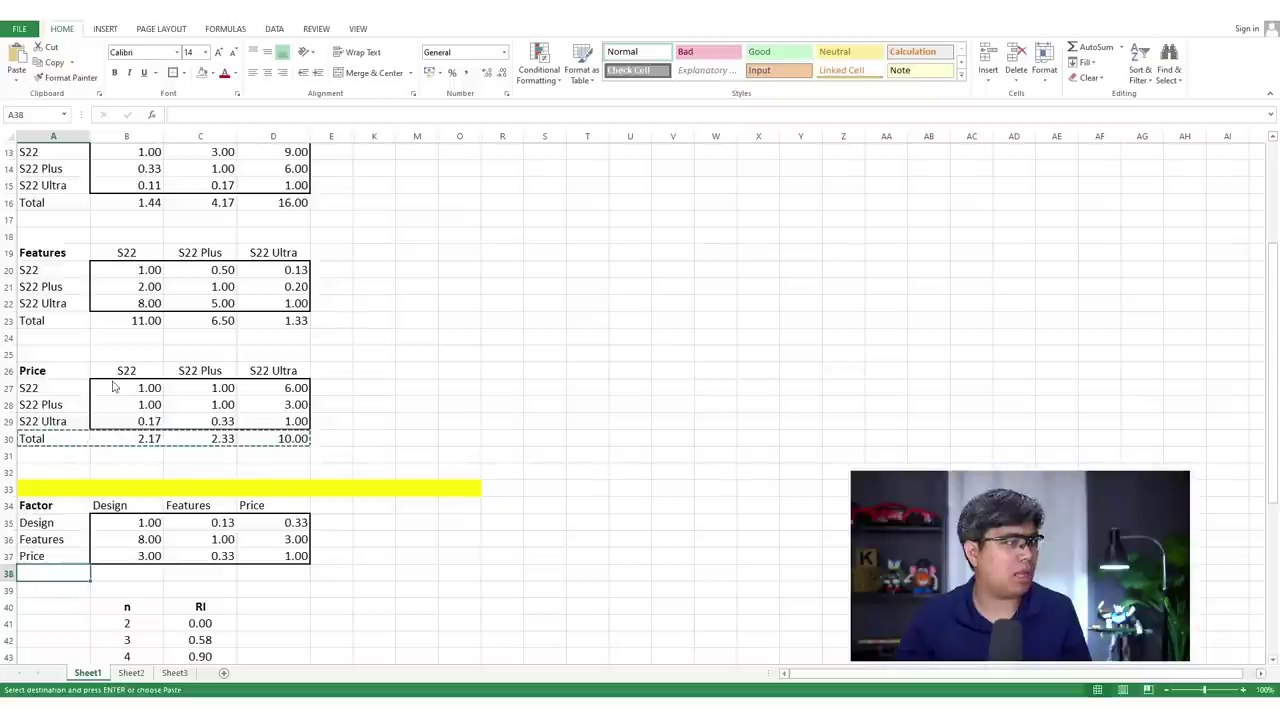
pyautogui.hotkey('ctrl', 'v')
pyautogui.click(390, 435)
# - Review the reference table of n and RI values in B40:C47
pyautogui.scroll(-3, 334, 408)
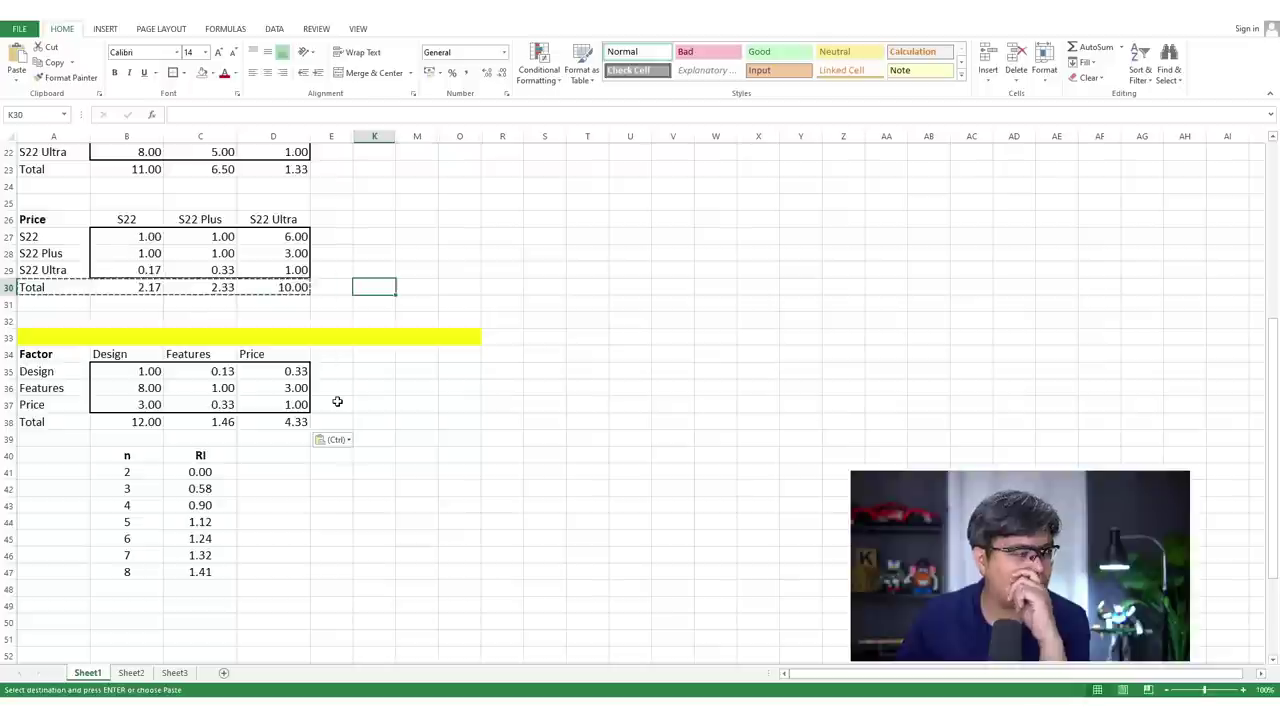
pyautogui.moveTo(148, 456); pyautogui.dragTo(222, 567)
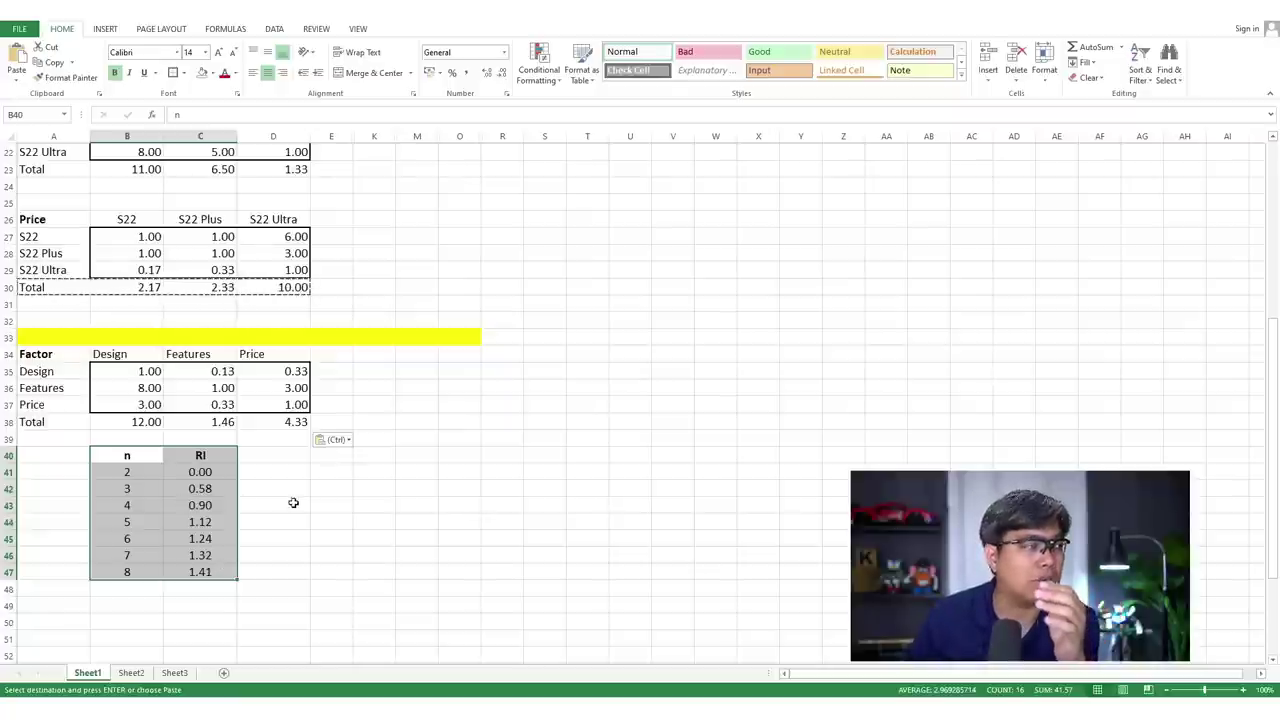
pyautogui.scroll(5, 330, 490)
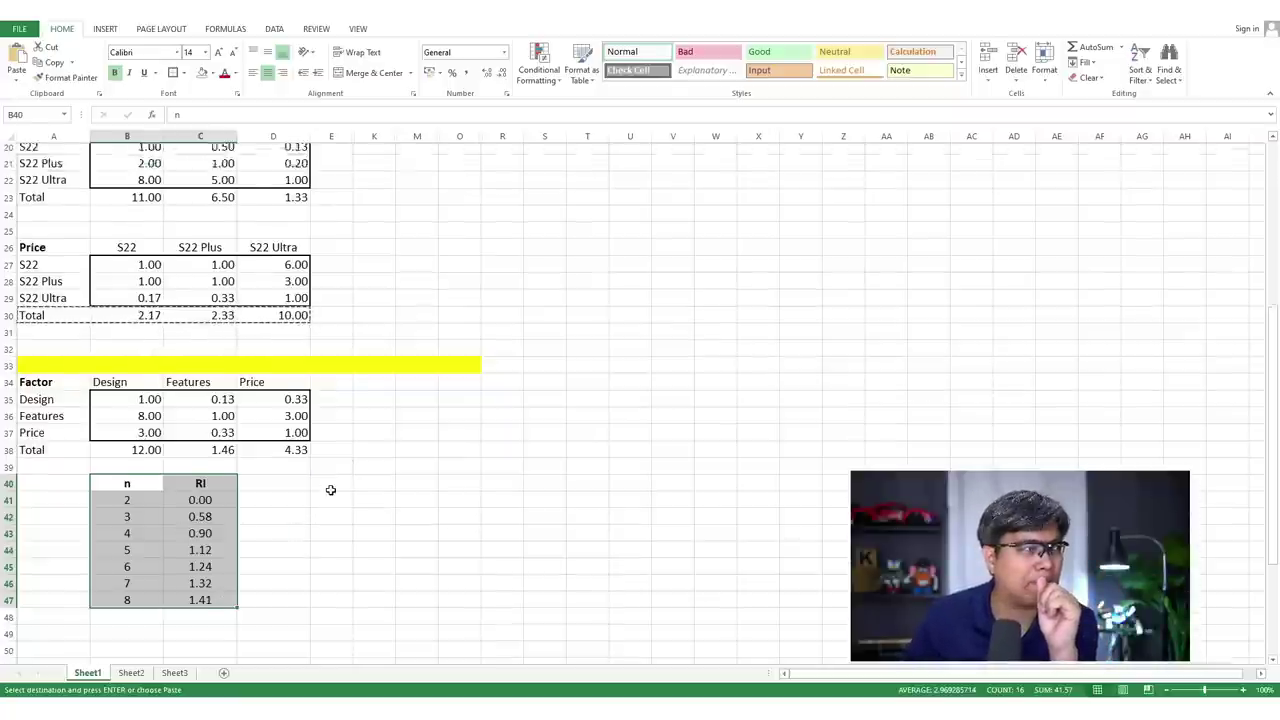
pyautogui.scroll(-1, 330, 490)
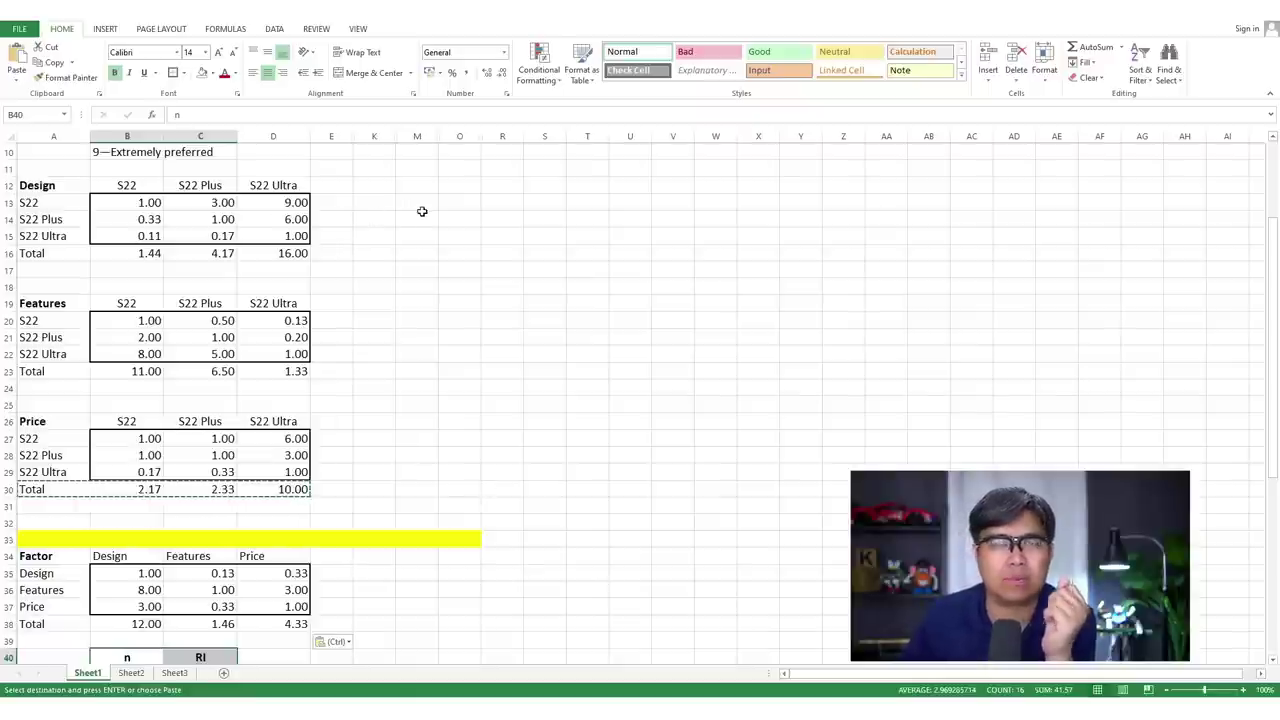
pyautogui.click(47, 186)
pyautogui.moveTo(47, 186); pyautogui.dragTo(271, 234)
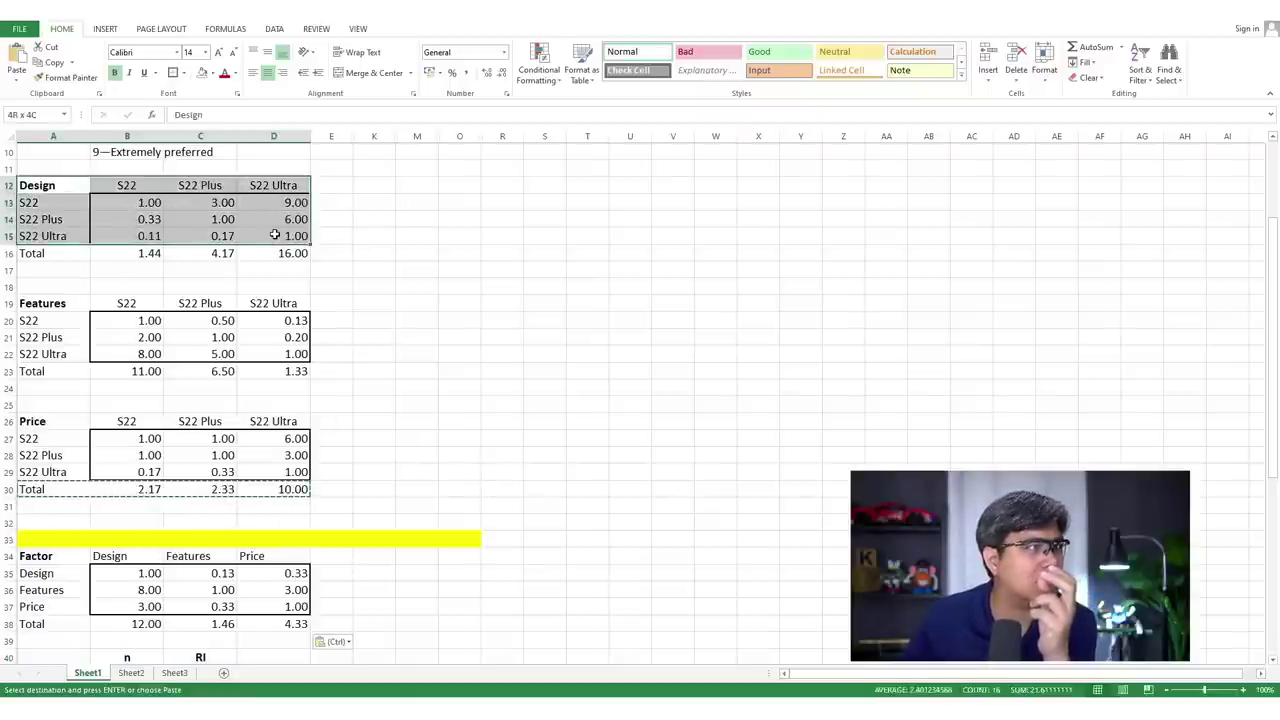
pyautogui.hotkey('ctrl', 'c')
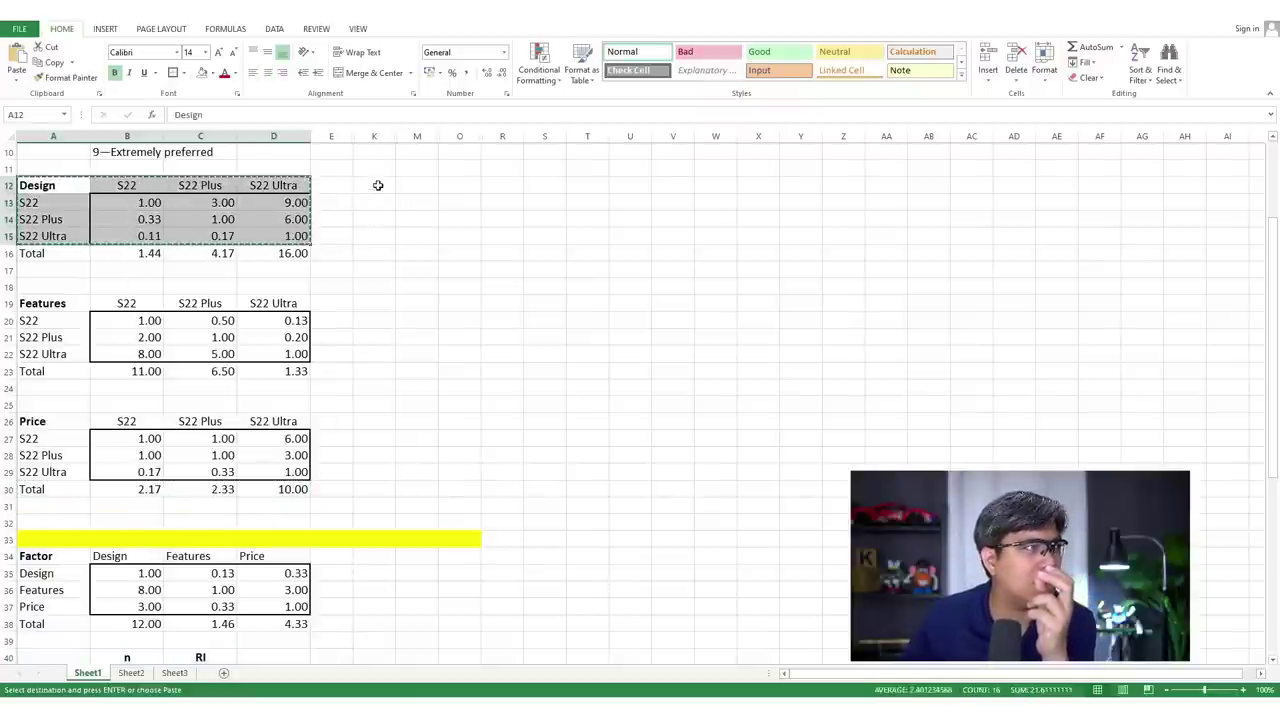
pyautogui.click(375, 185)
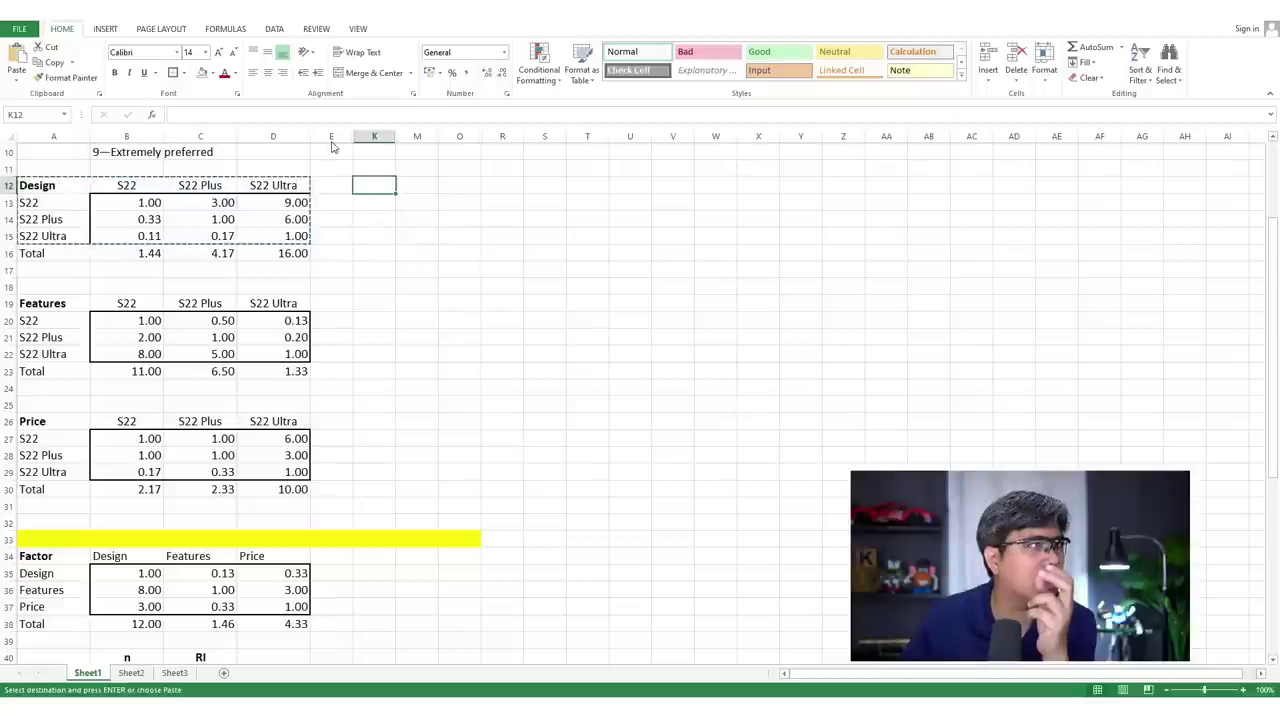
pyautogui.press('Escape')
# - Unhide the columns between E and K and copy the Design matrix A12:D15 to F12
pyautogui.moveTo(338, 140); pyautogui.dragTo(369, 154)
pyautogui.hotkey('ctrl', 'shift', '0')
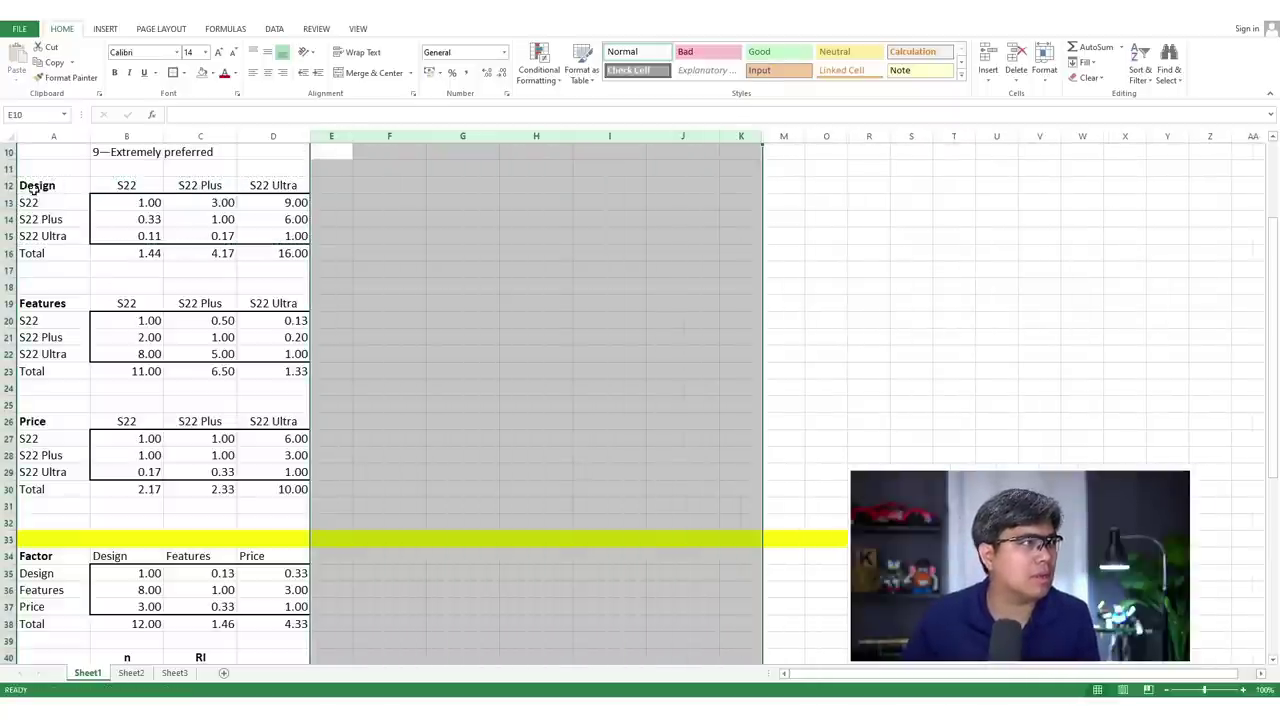
pyautogui.moveTo(62, 185); pyautogui.dragTo(254, 236)
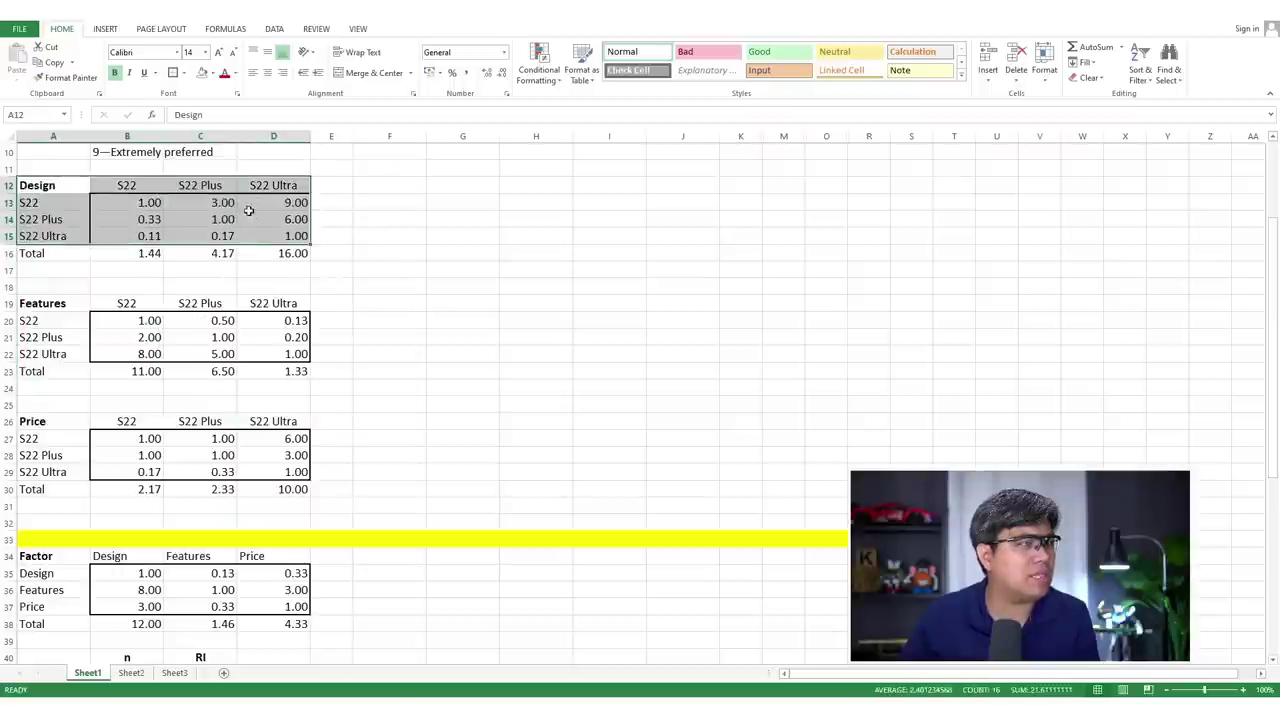
pyautogui.hotkey('ctrl', 'c')
pyautogui.click(378, 190)
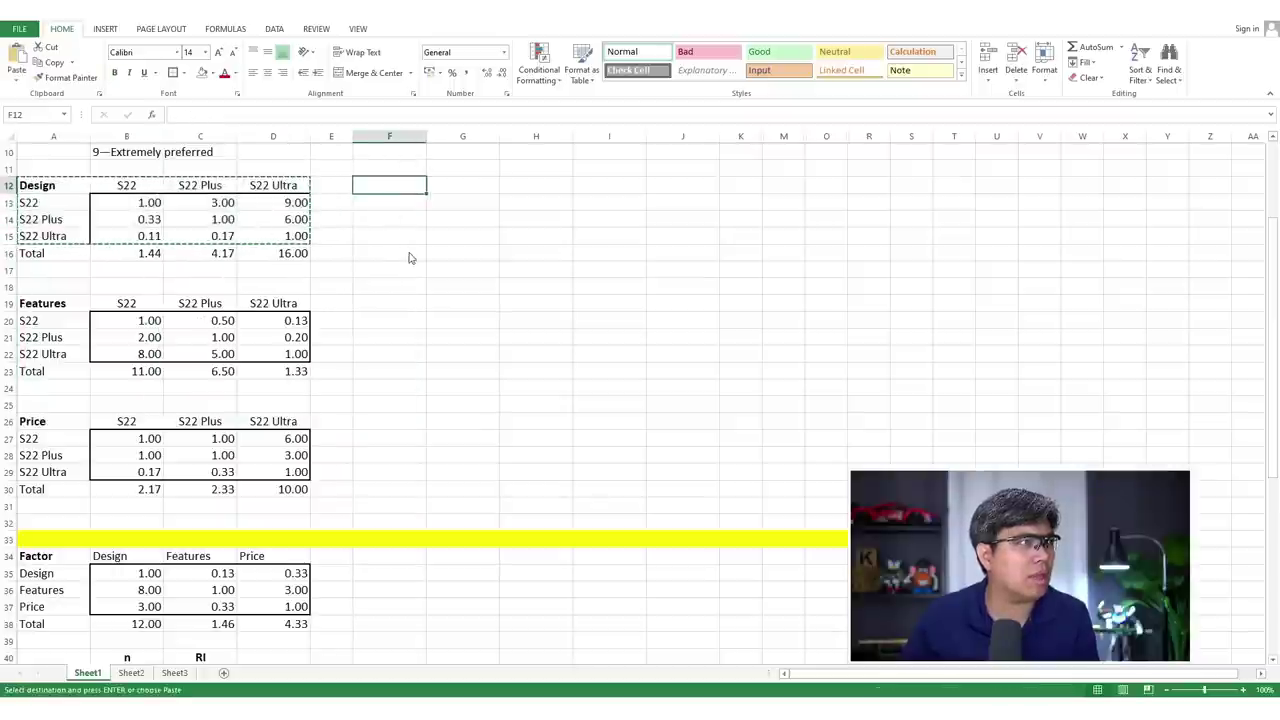
pyautogui.hotkey('ctrl', 'v')
# - Clear the Design title in F12 and the ratings in G13:I15 of the copied matrix
pyautogui.click(386, 186)
pyautogui.press('Delete')
pyautogui.moveTo(486, 203); pyautogui.dragTo(601, 235)
pyautogui.press('Delete')
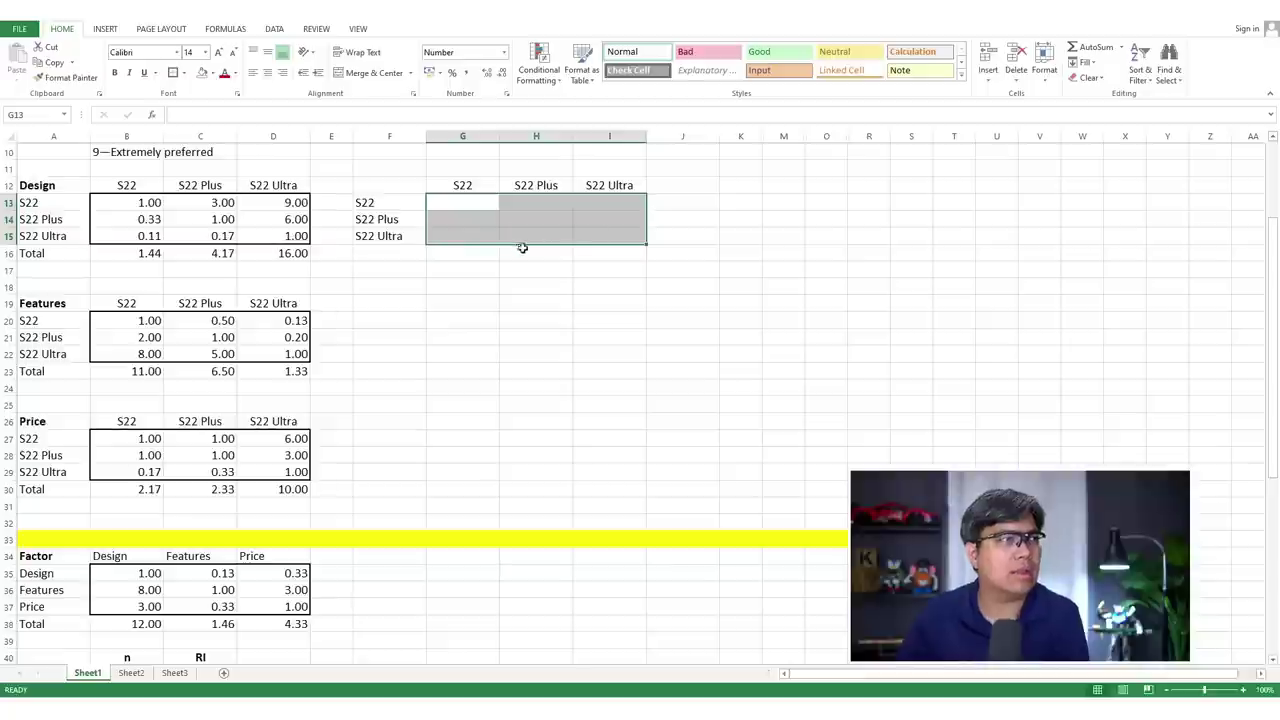
# - Enter =B13/B16 in G13 to normalize the S22 rating by its column total
pyautogui.click(459, 204)
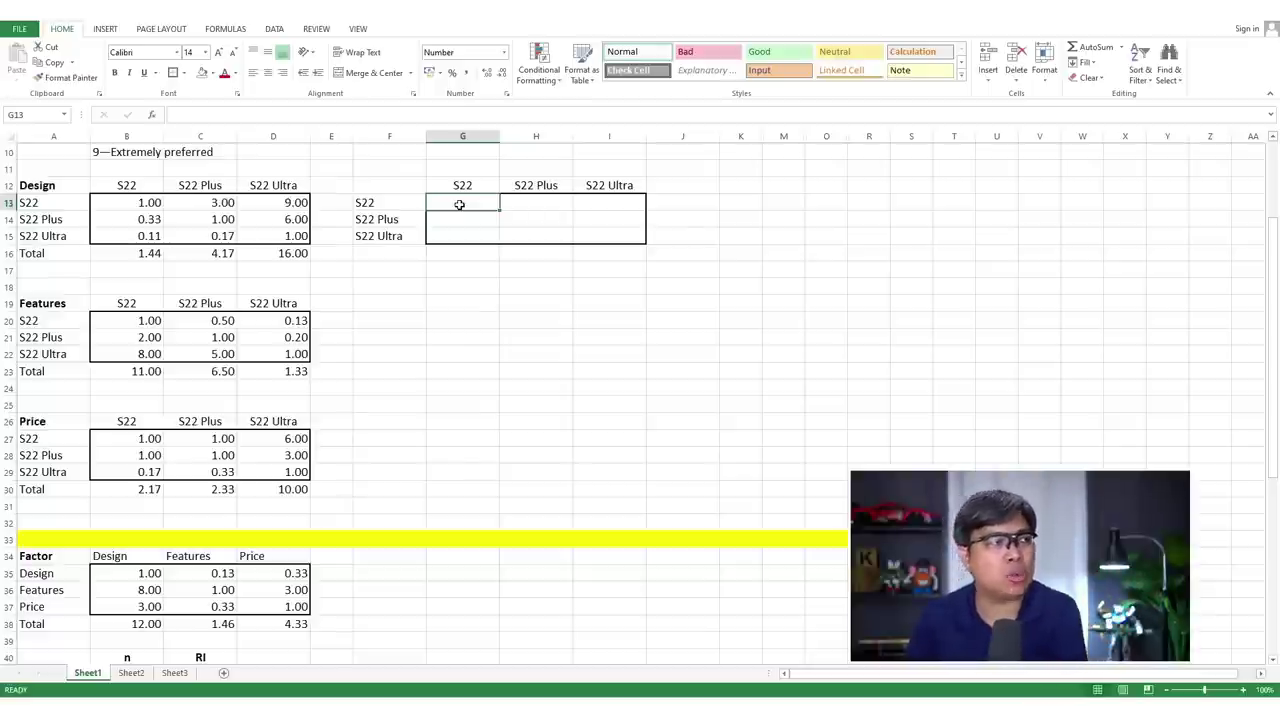
pyautogui.write('=')
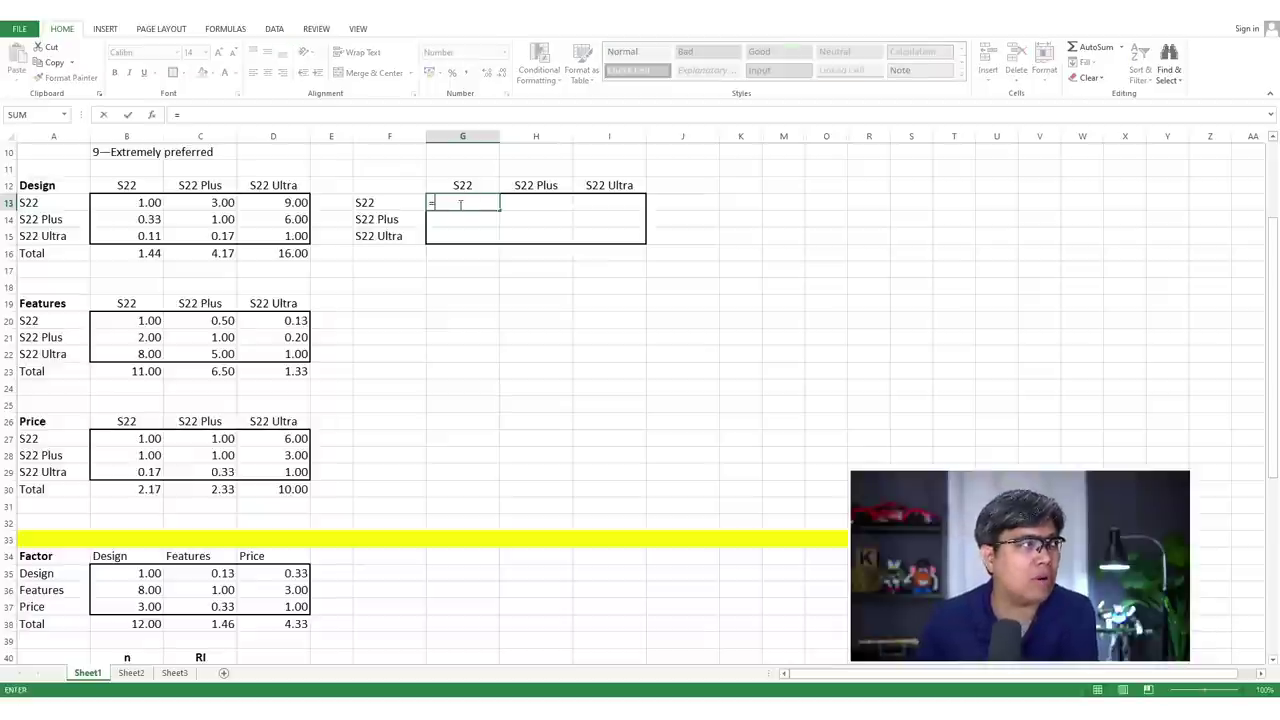
pyautogui.click(145, 203)
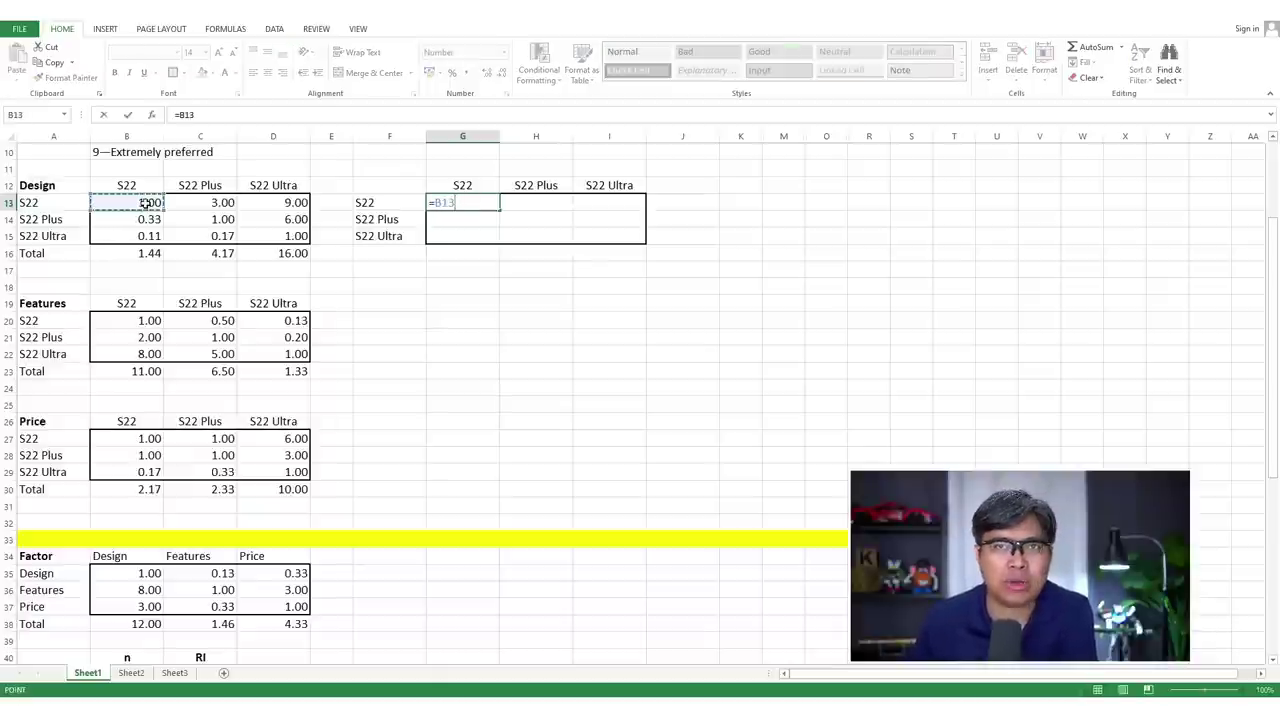
pyautogui.write('/')
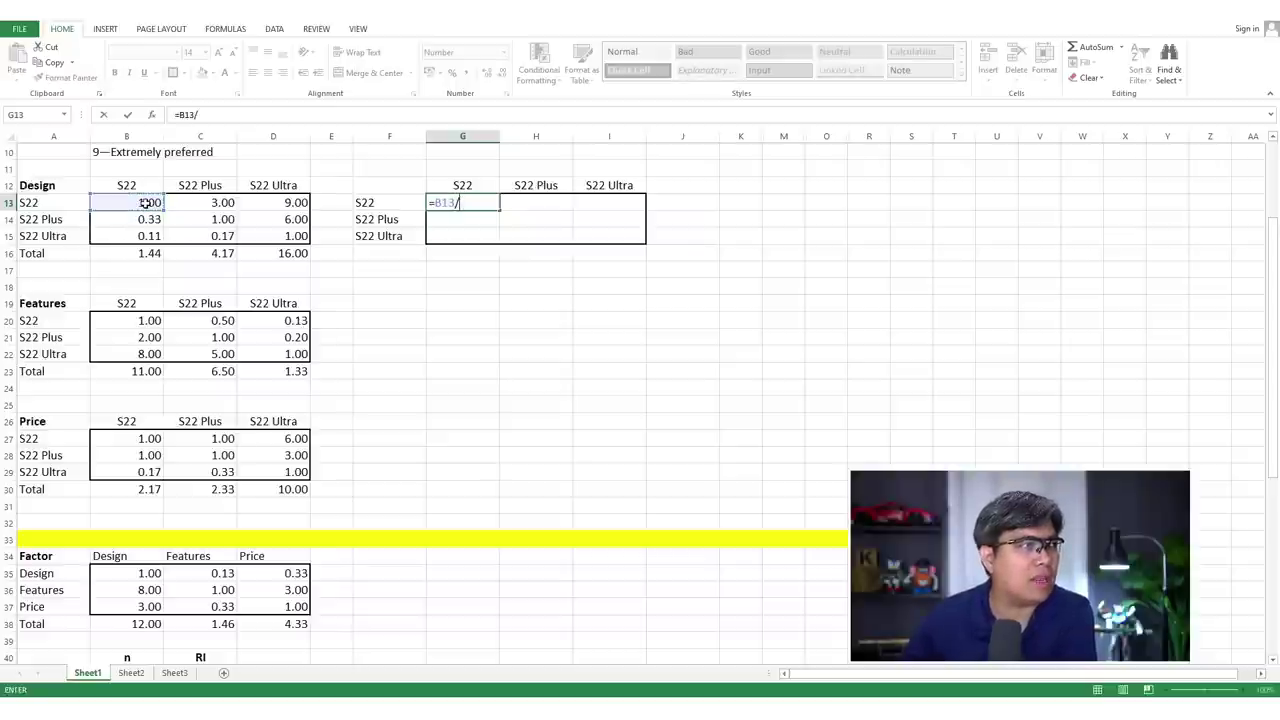
pyautogui.click(148, 253)
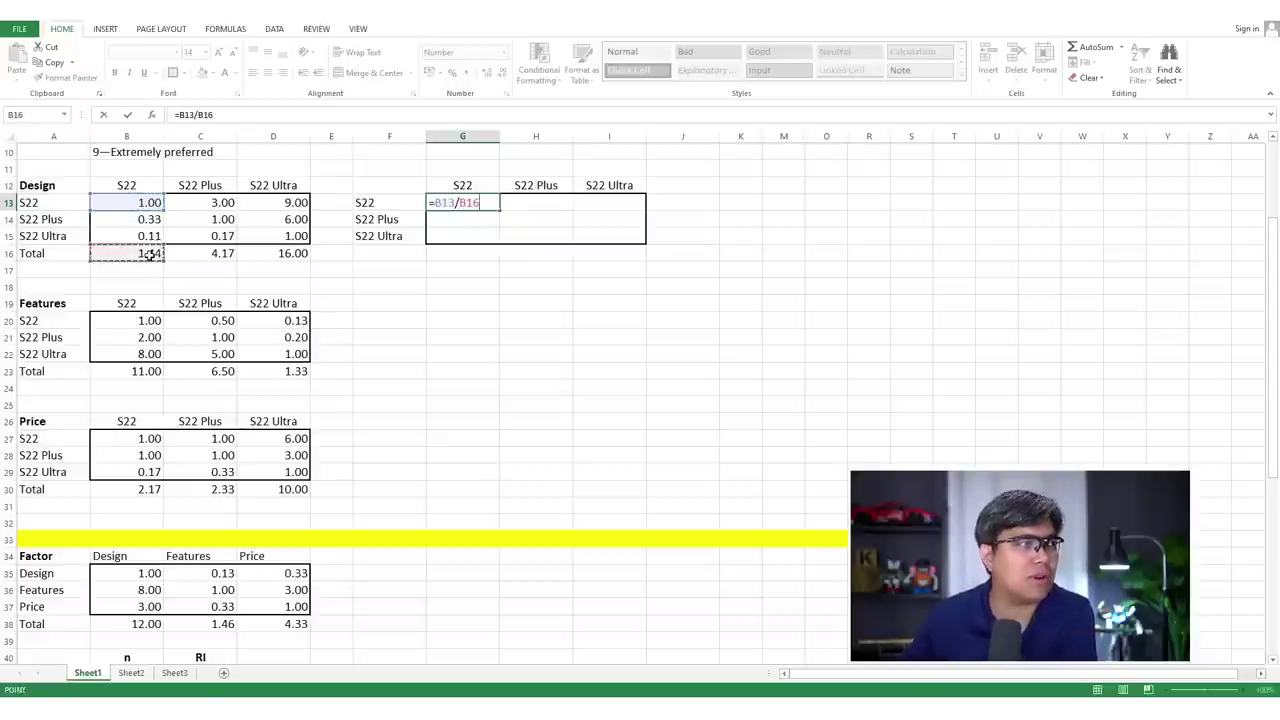
pyautogui.press('Return')
# - Enter =B14/B16 in G14 to normalize the S22 Plus rating in the S22 column
pyautogui.write('=')
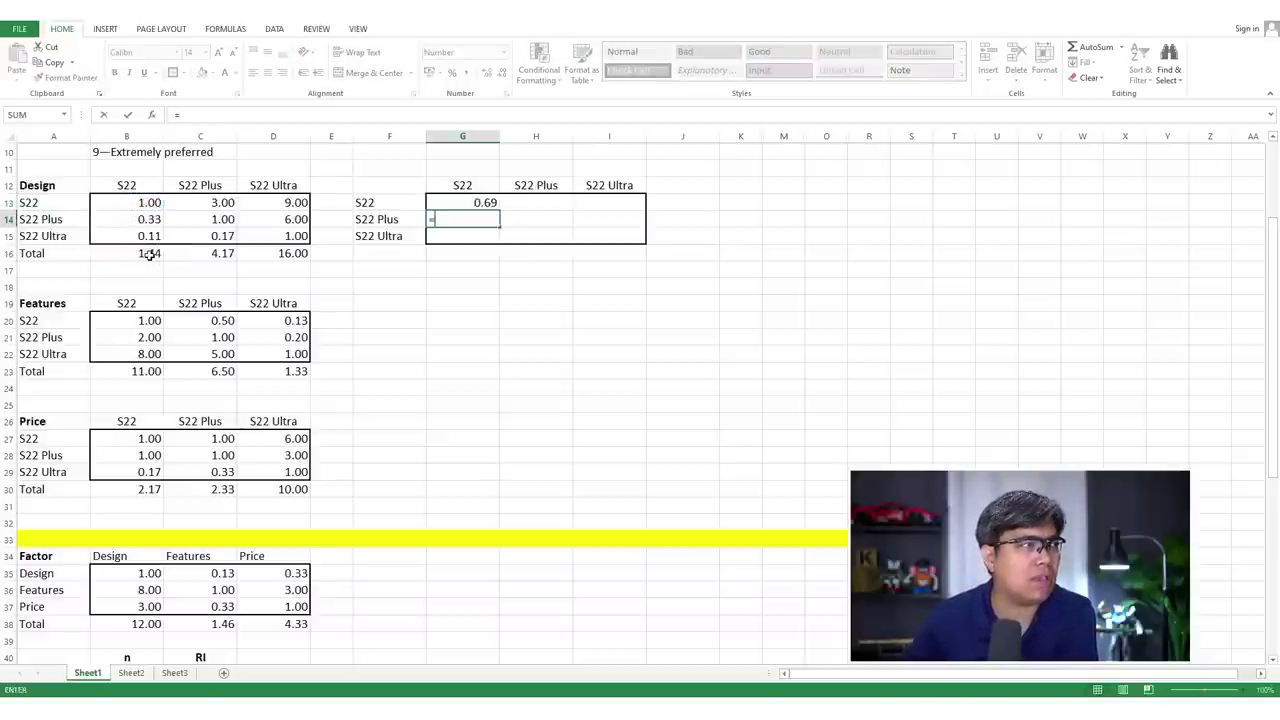
pyautogui.click(146, 219)
pyautogui.write('//')
pyautogui.click(138, 254)
pyautogui.press('Return')
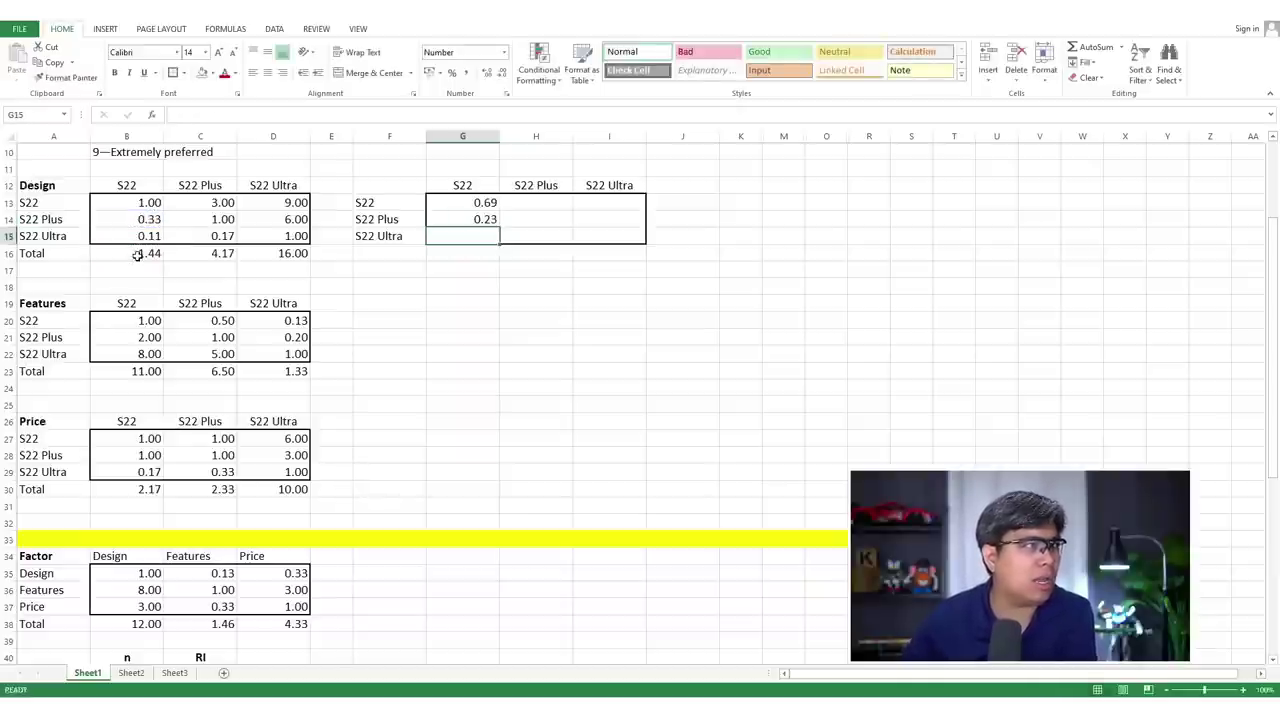
# - Enter =B15/B16 in G15 to normalize the S22 Ultra rating in the S22 column
pyautogui.write('=')
pyautogui.click(146, 236)
pyautogui.write('//')
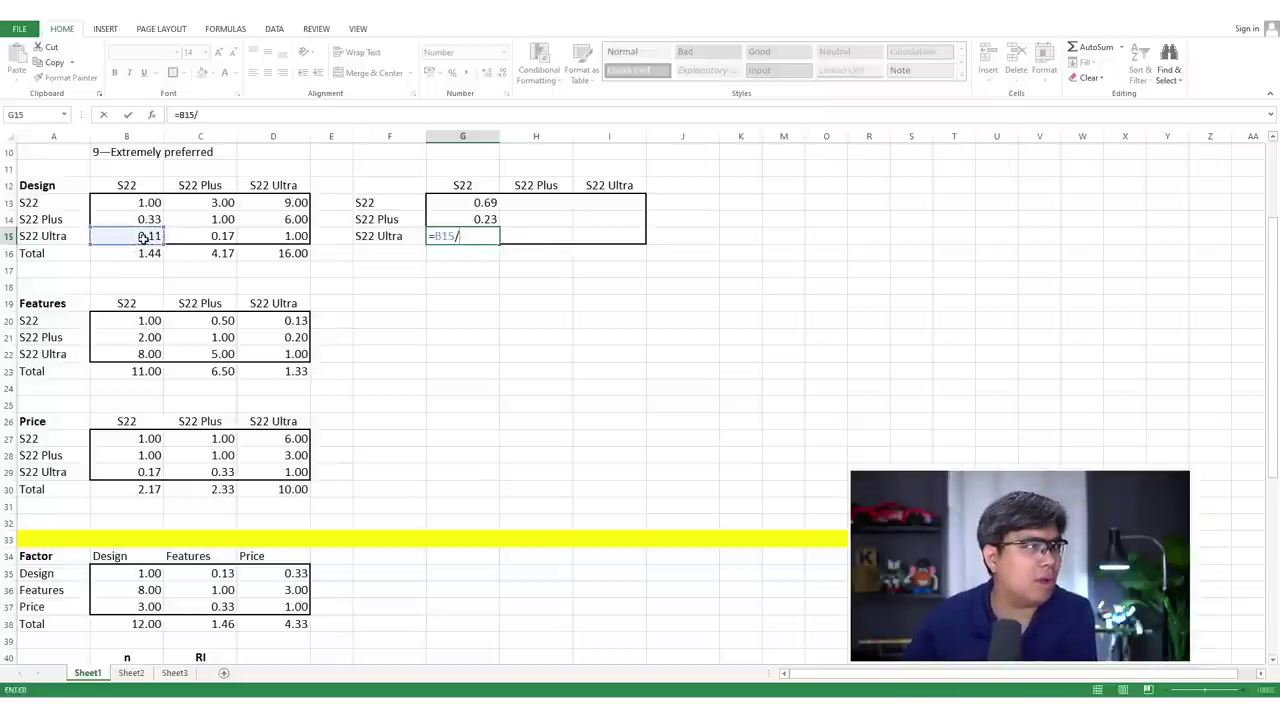
pyautogui.click(143, 254)
pyautogui.press('Return')
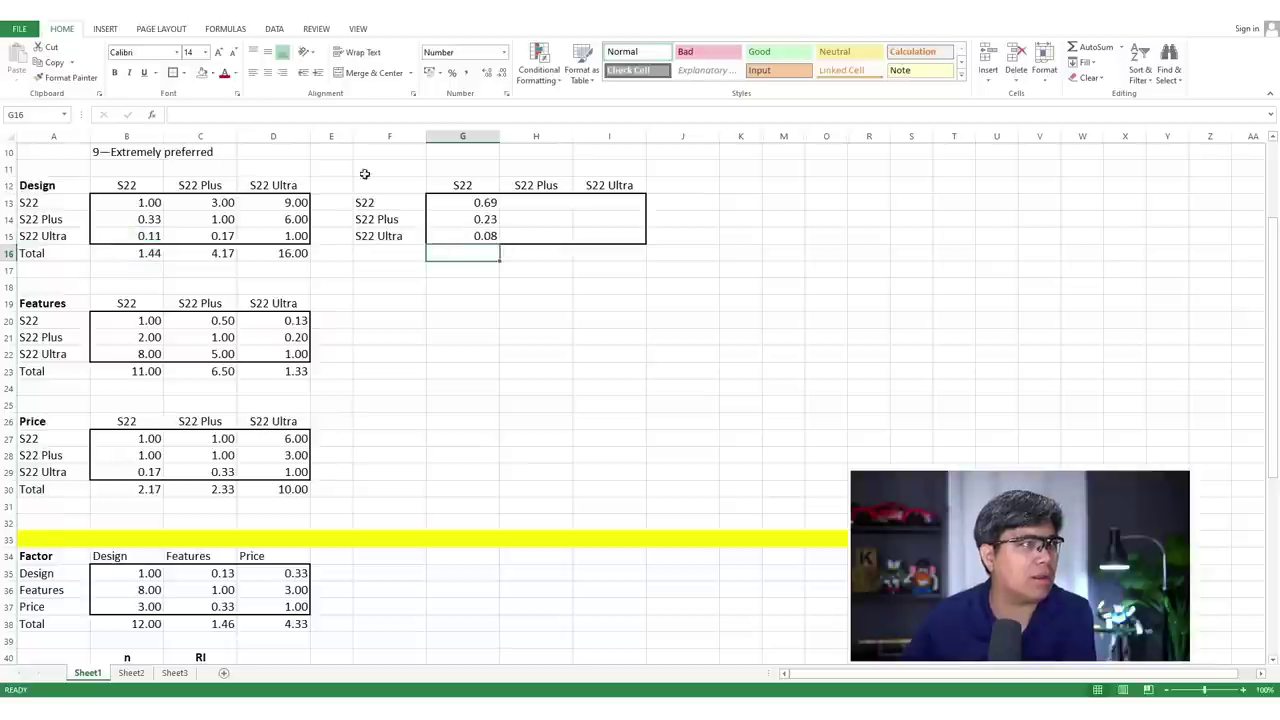
# - Fill the normalization formulas from G13:G15 across to column I and add a Priority header in J12
pyautogui.moveTo(460, 202); pyautogui.dragTo(610, 236)
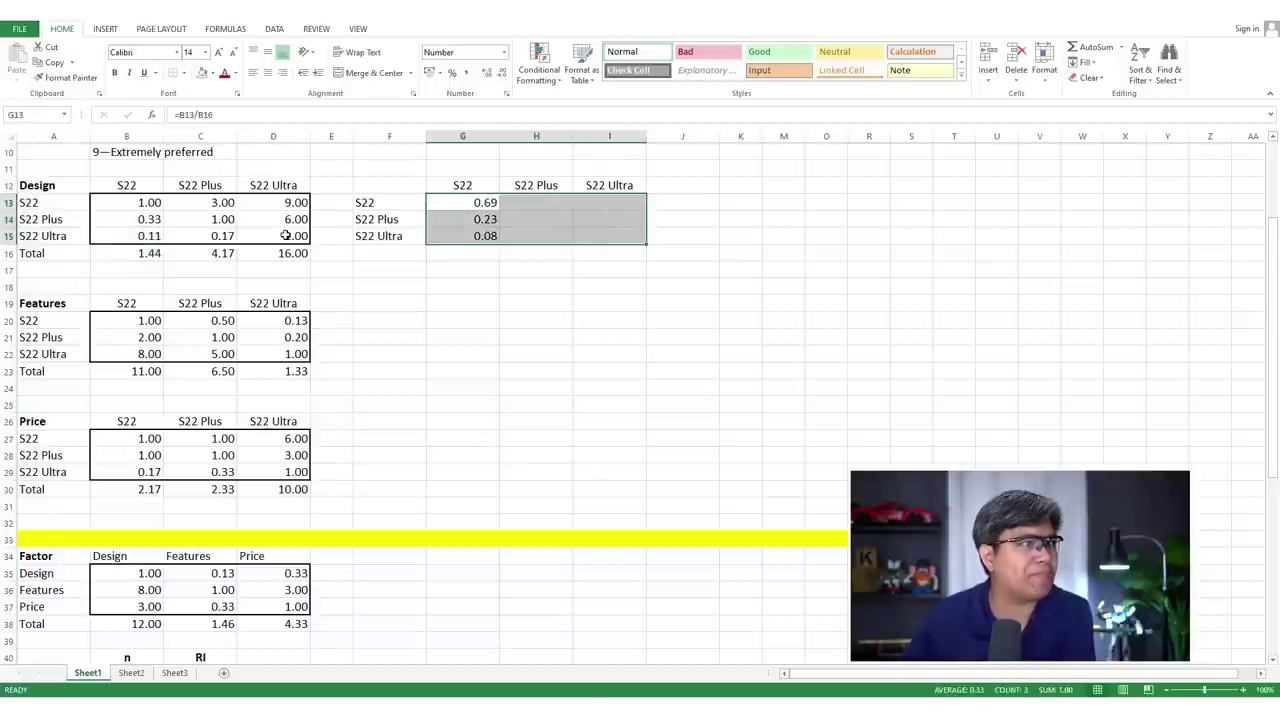
pyautogui.moveTo(488, 203); pyautogui.dragTo(666, 237)
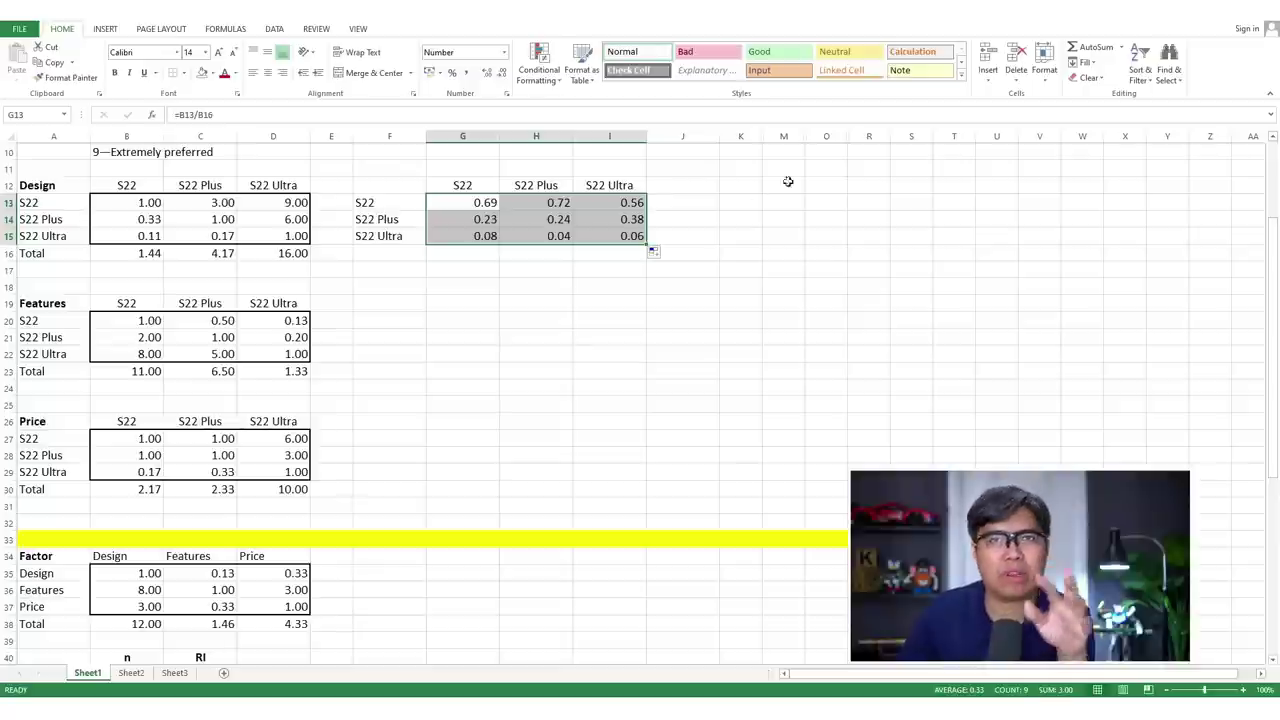
pyautogui.click(677, 187)
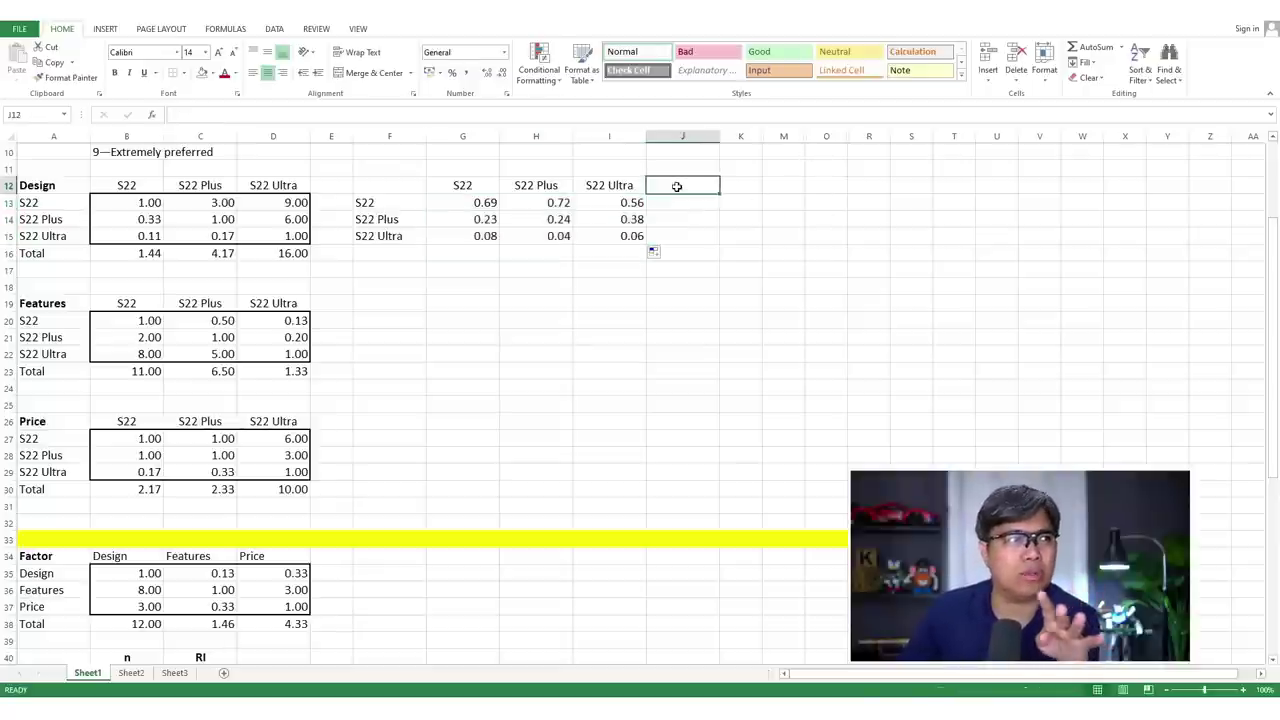
pyautogui.write('Priority')
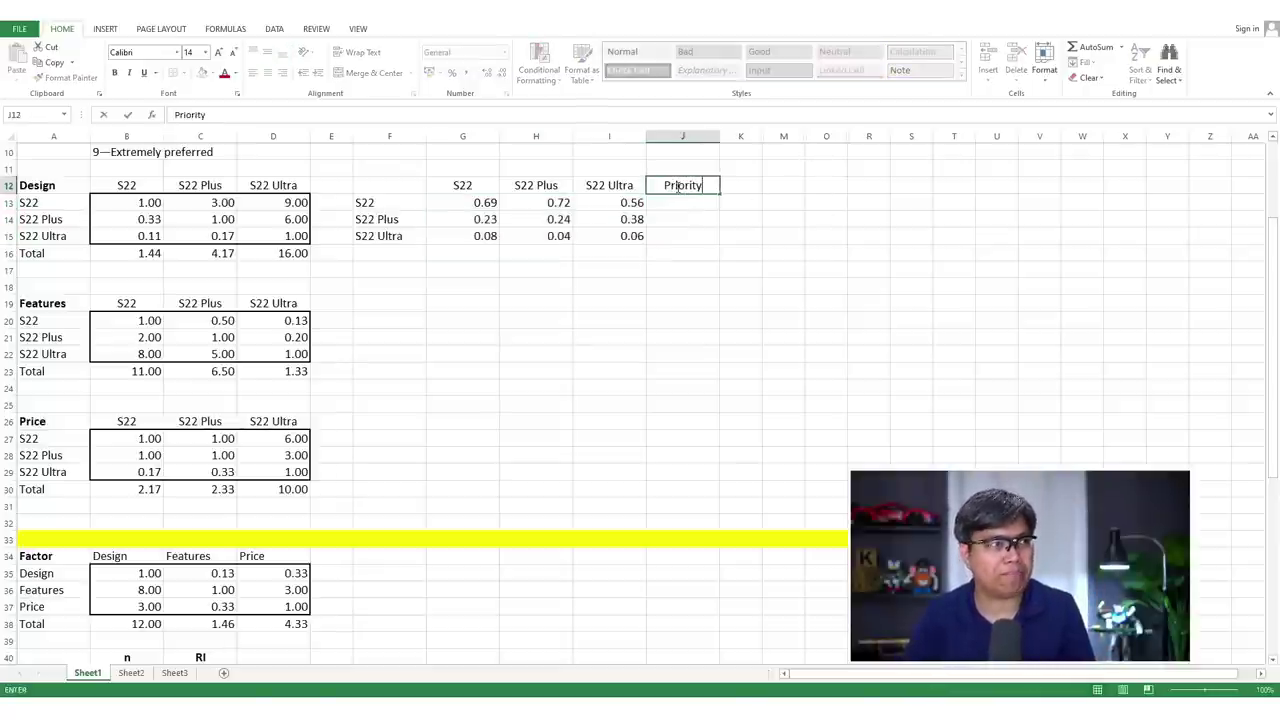
pyautogui.press('Return')
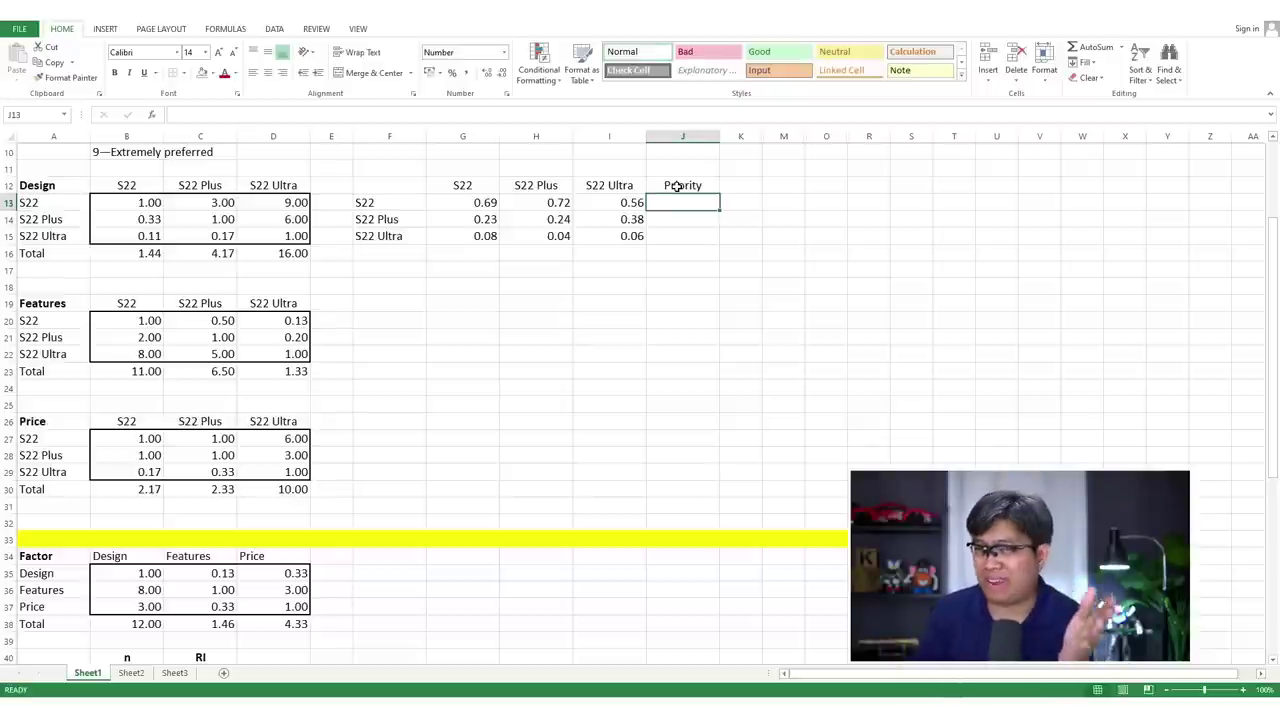
# - Enter =AVERAGE(G13:I13) in J13 to compute the S22 priority for Design
pyautogui.write('=')
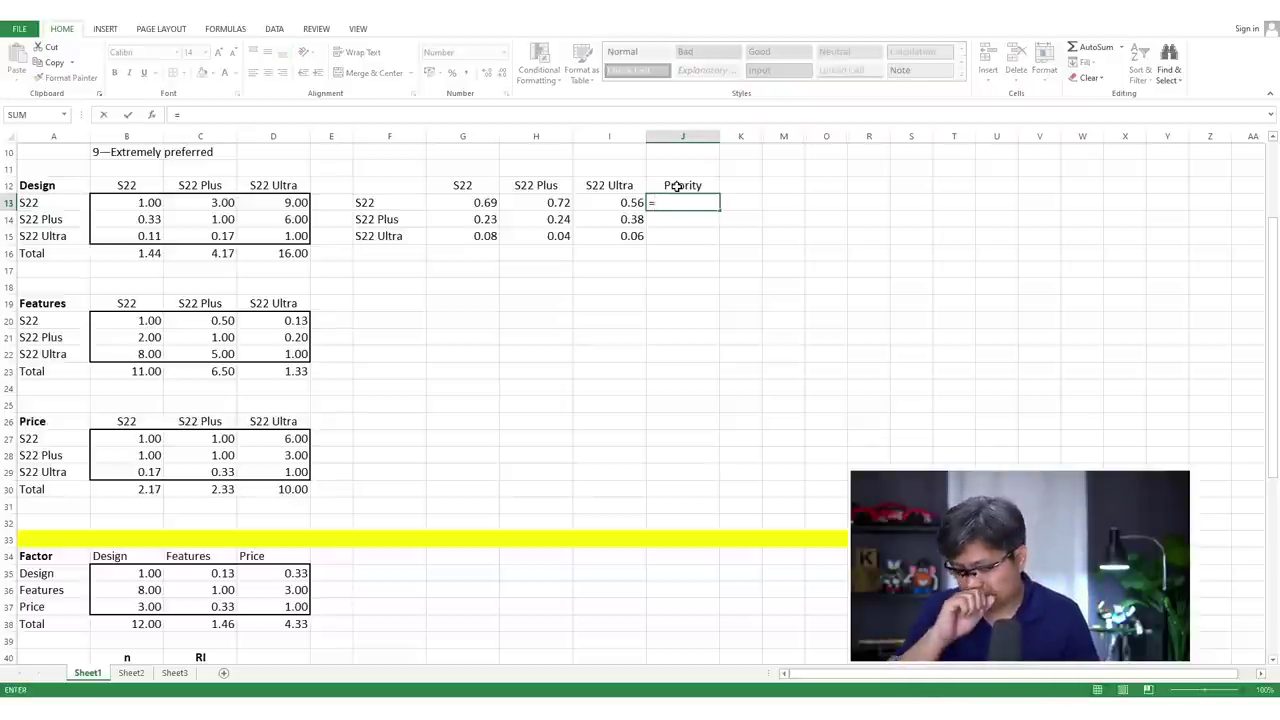
pyautogui.write('av')
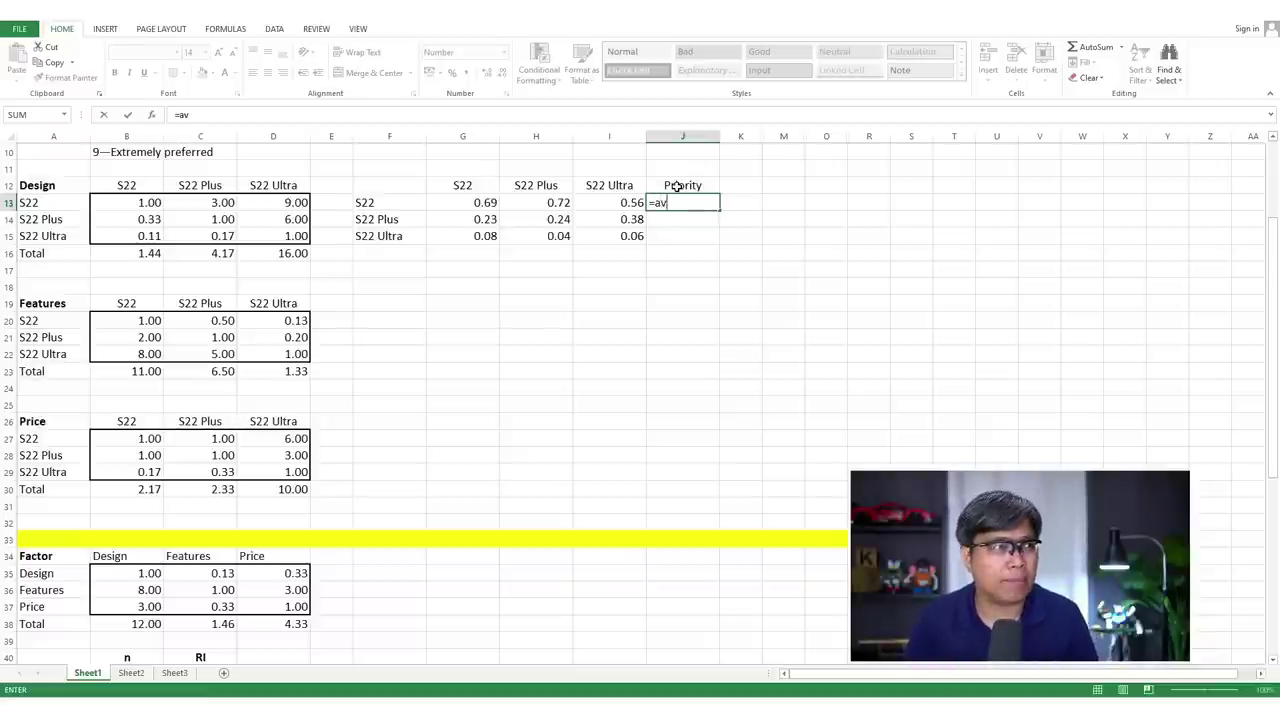
pyautogui.write('erage(')
pyautogui.press('Left')
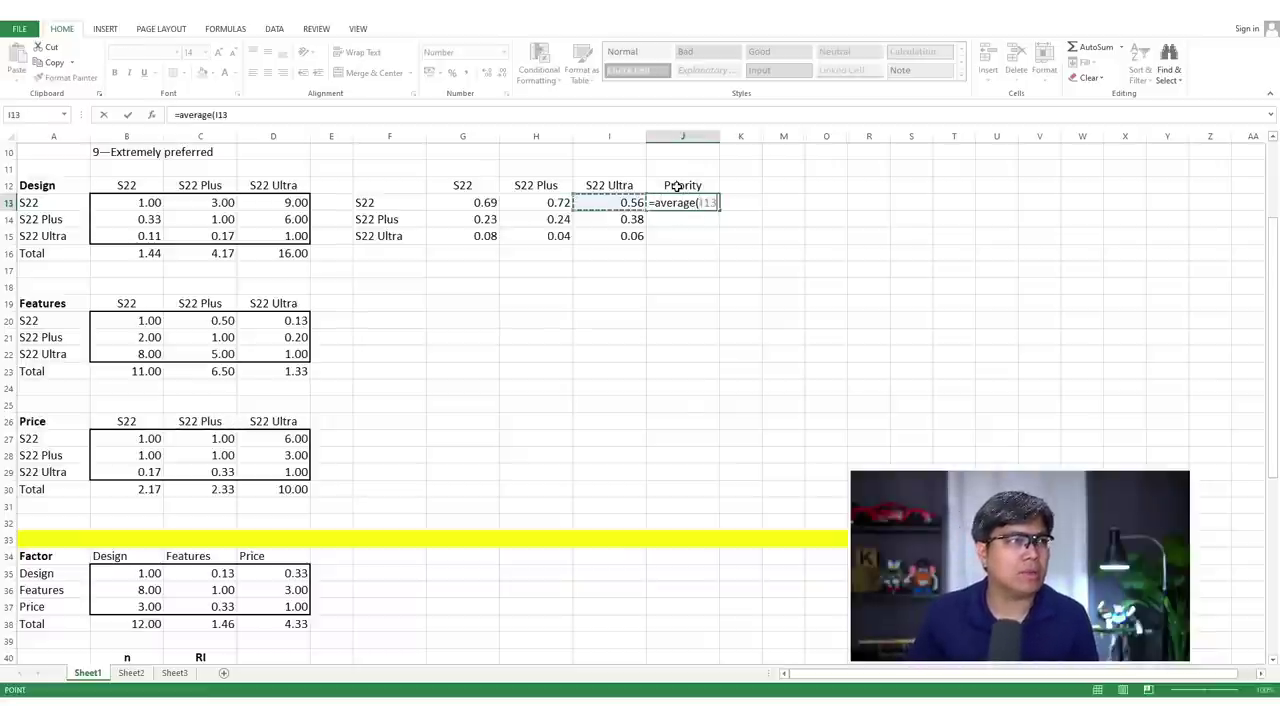
pyautogui.hotkey('shift', 'Left')
pyautogui.hotkey('shift', 'Left')
pyautogui.press('Return')
# - Copy the average formula from J13 down to J14 and J15 for the S22 Plus and S22 Ultra priorities
pyautogui.press('Up')
pyautogui.hotkey('ctrl', 'c')
pyautogui.press('Down')
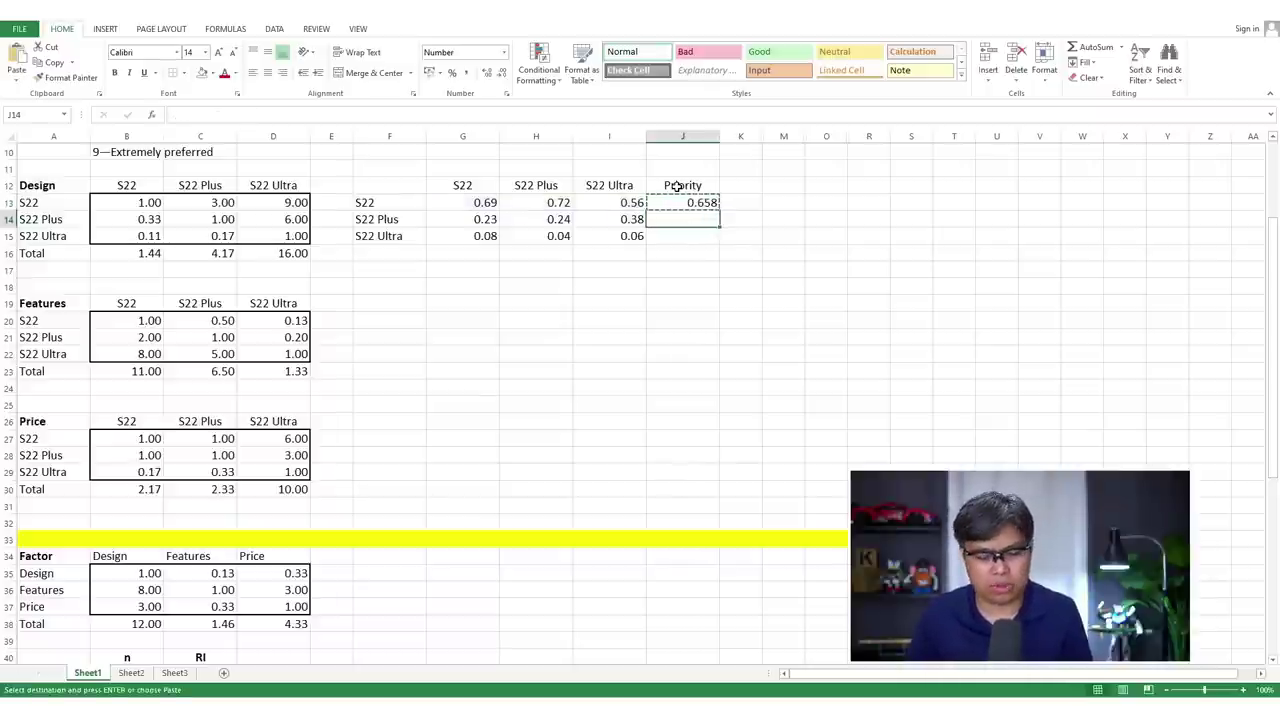
pyautogui.hotkey('ctrl', 'v')
pyautogui.press('Return')
pyautogui.press('Up')
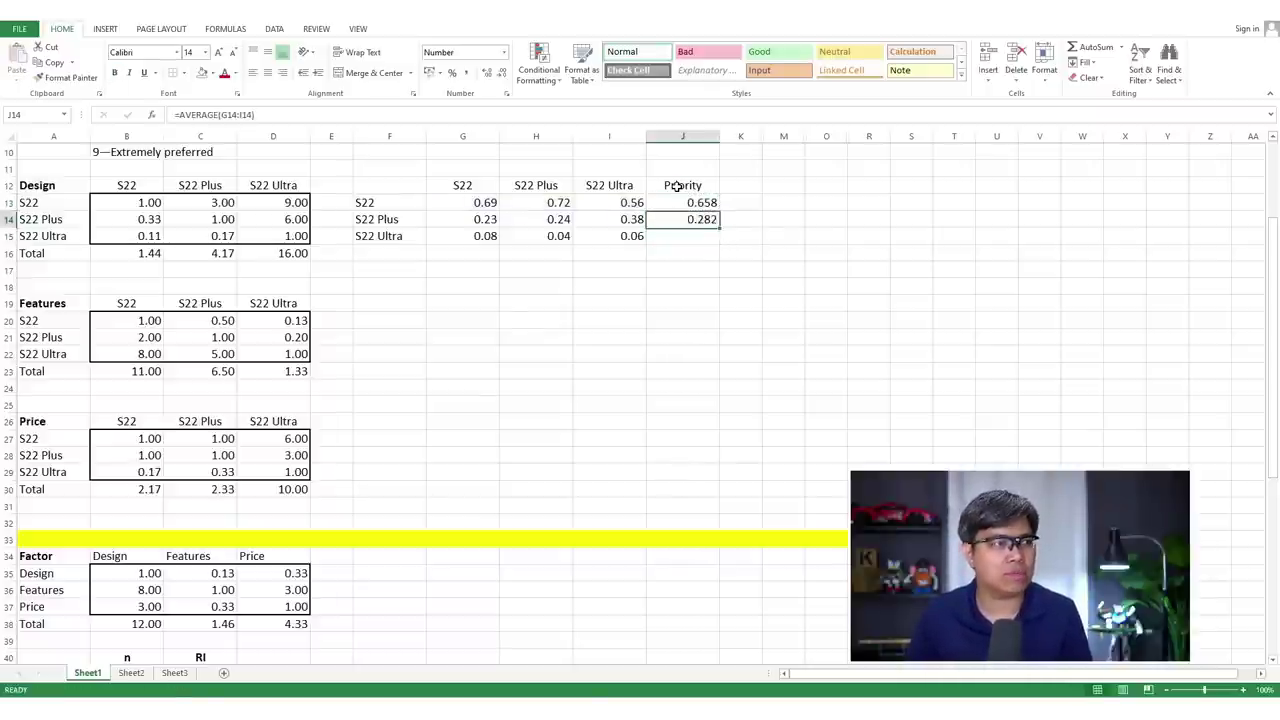
pyautogui.hotkey('ctrl', 'c')
pyautogui.press('Down')
pyautogui.hotkey('ctrl', 'v')
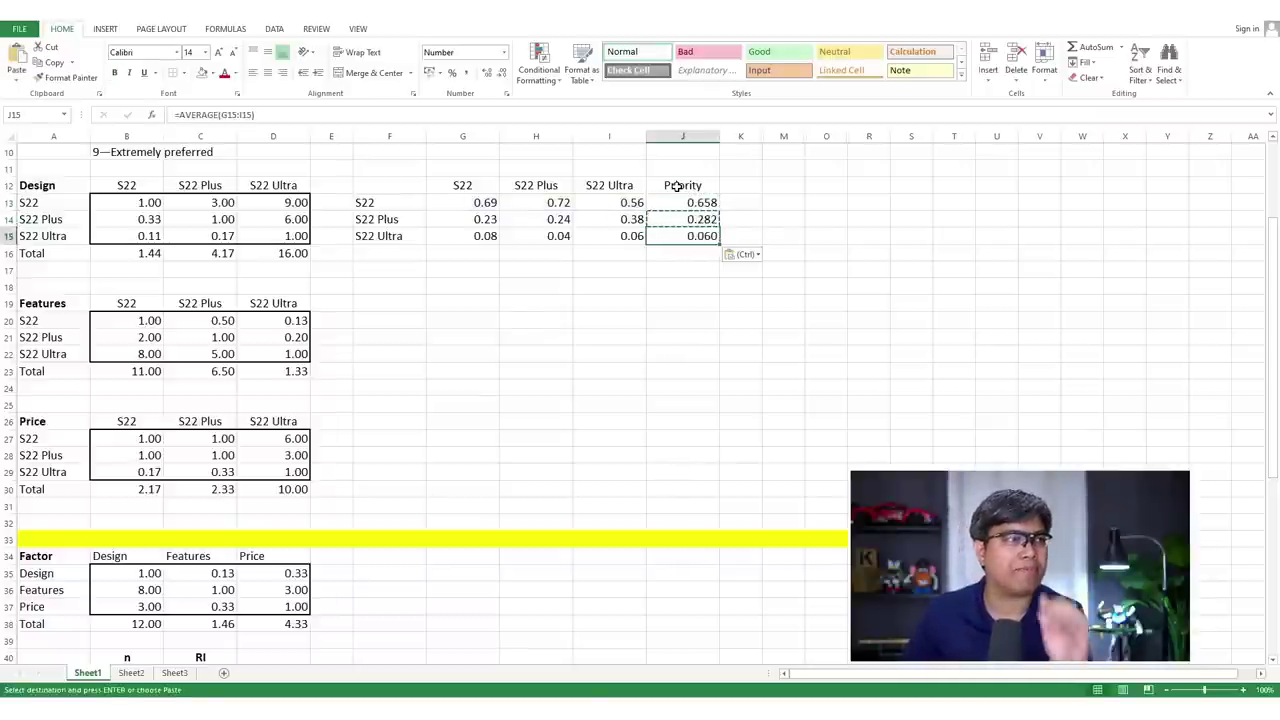
pyautogui.press('Escape')
# - Apply an outside border around the normalized Design values and priorities in G13:J15
pyautogui.moveTo(463, 197); pyautogui.dragTo(671, 240)
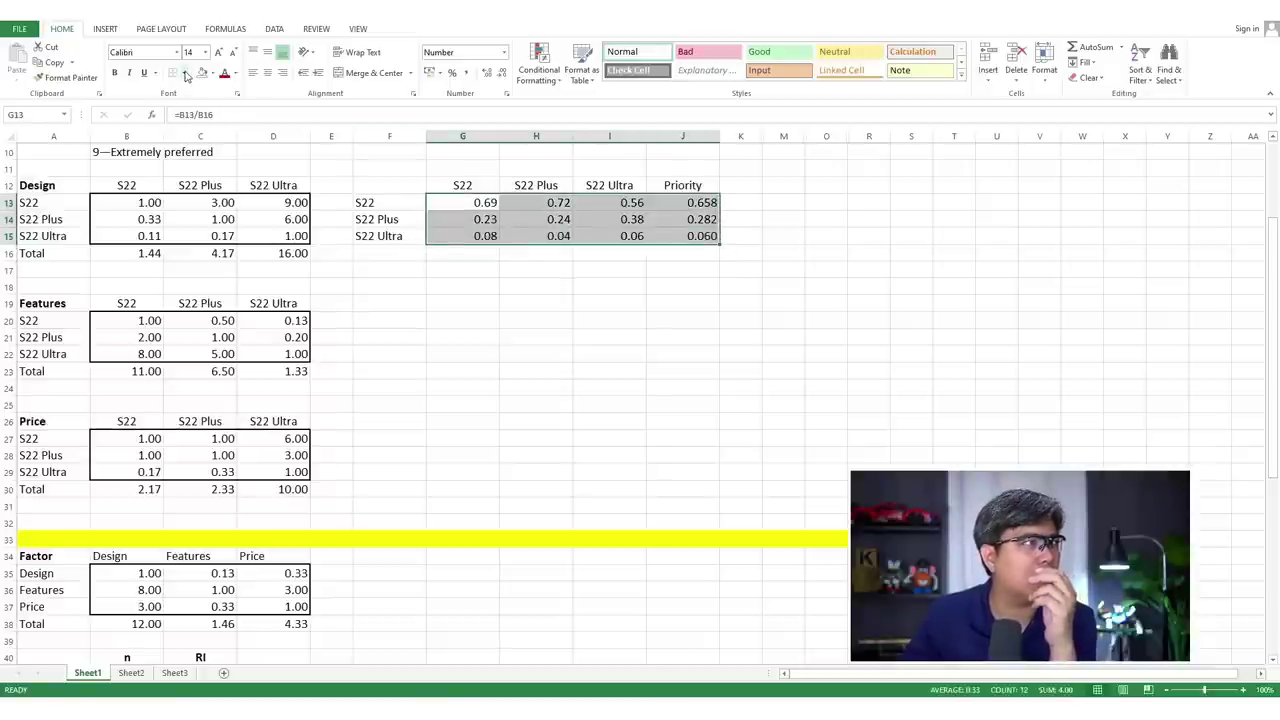
pyautogui.click(172, 73)
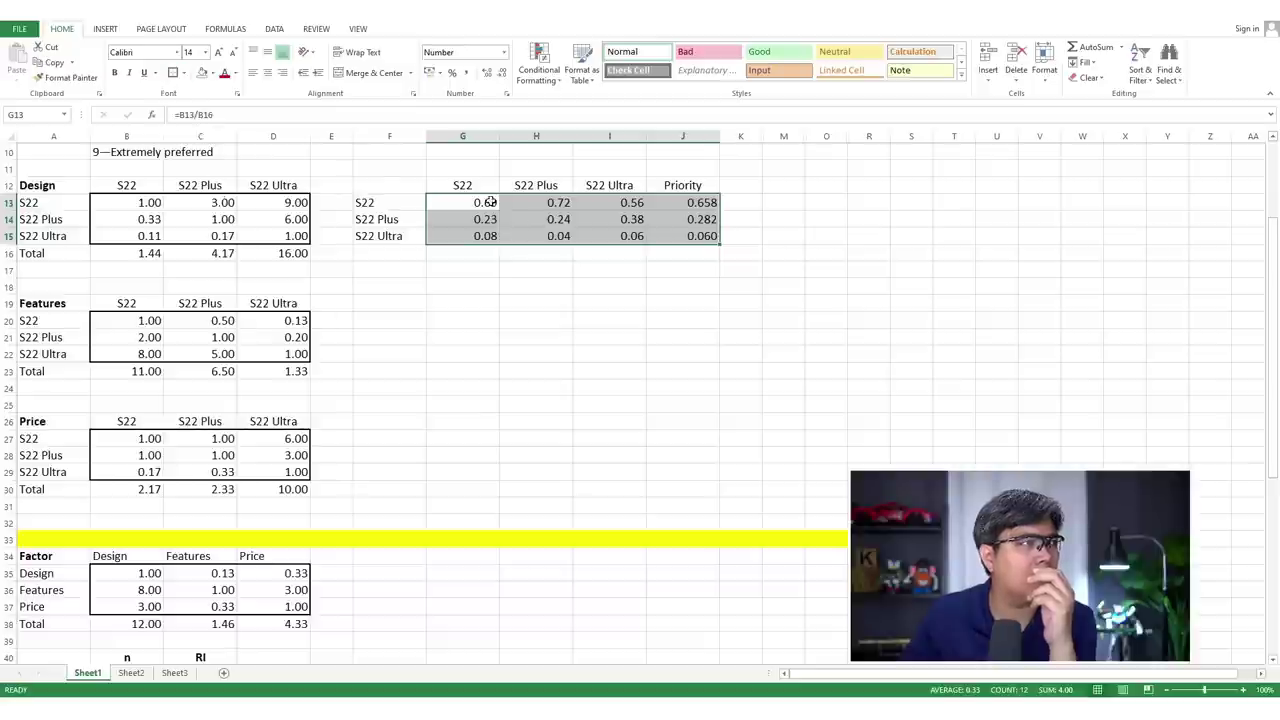
# - Copy the normalized matrix F12:J15 to F19, F26 and F34 for the Features, Price and Factor comparisons
pyautogui.moveTo(372, 185); pyautogui.dragTo(666, 236)
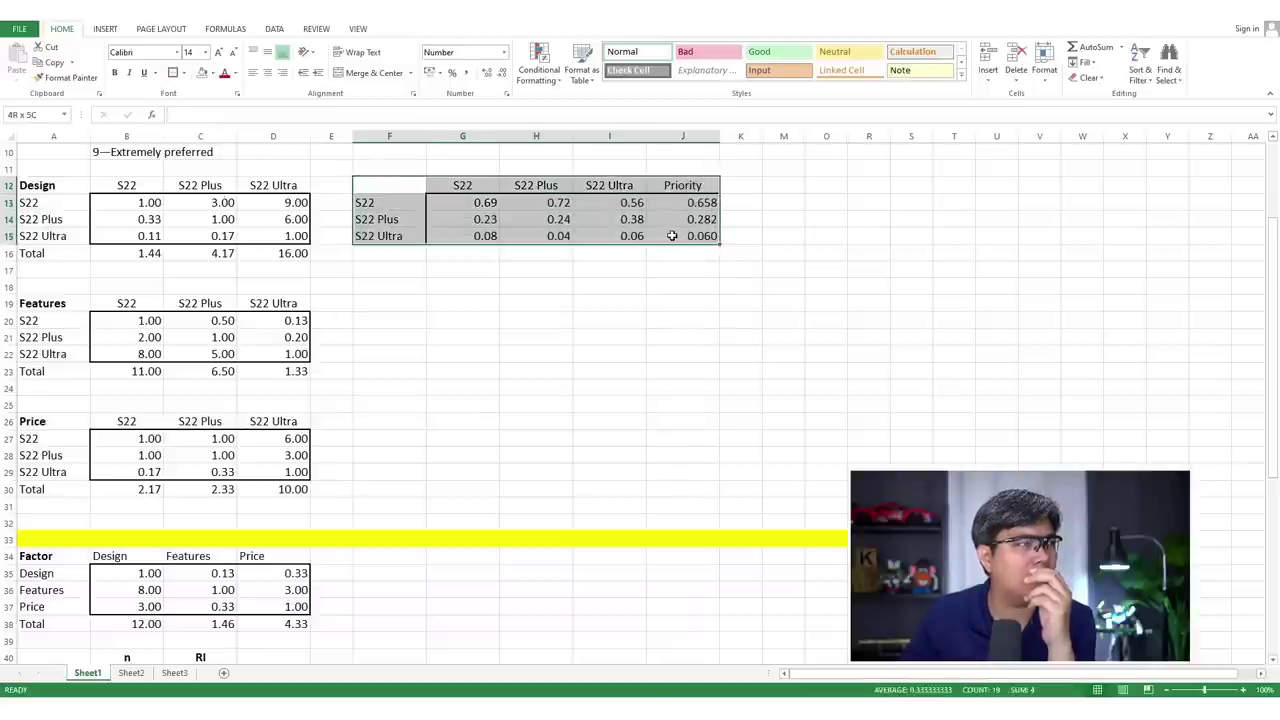
pyautogui.hotkey('ctrl', 'c')
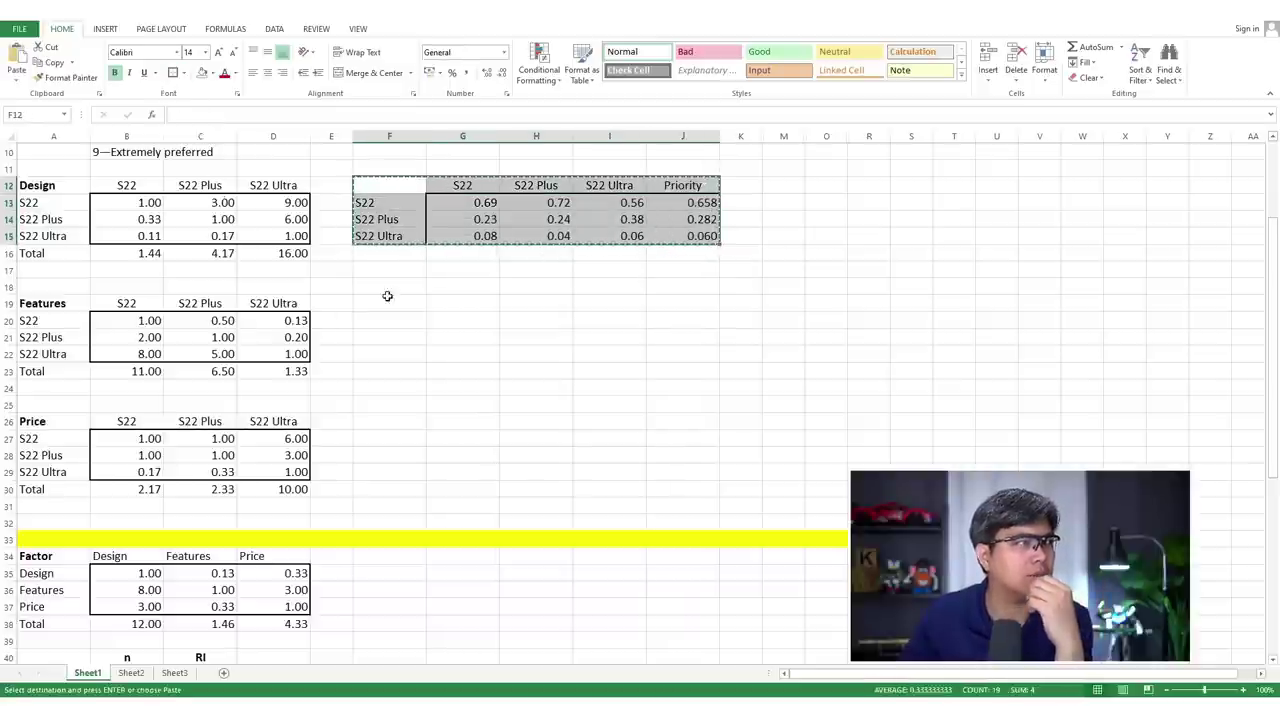
pyautogui.click(393, 307)
pyautogui.hotkey('ctrl', 'v')
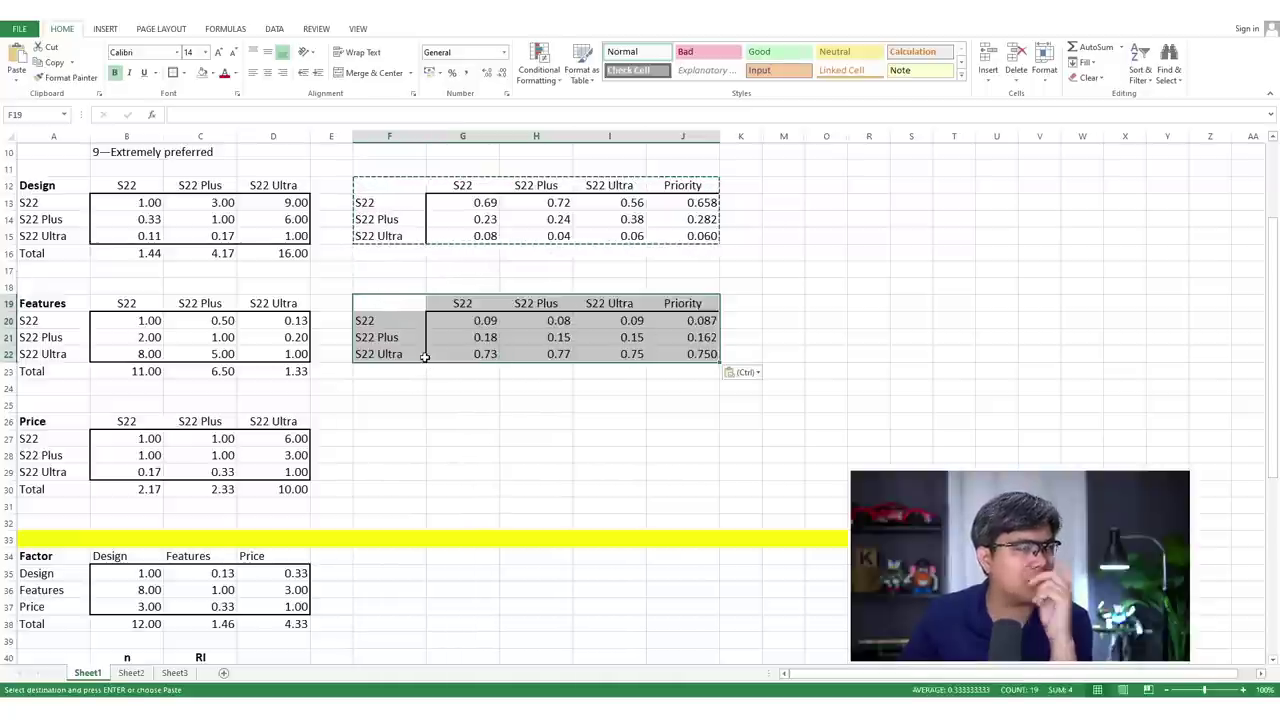
pyautogui.click(402, 421)
pyautogui.hotkey('ctrl', 'v')
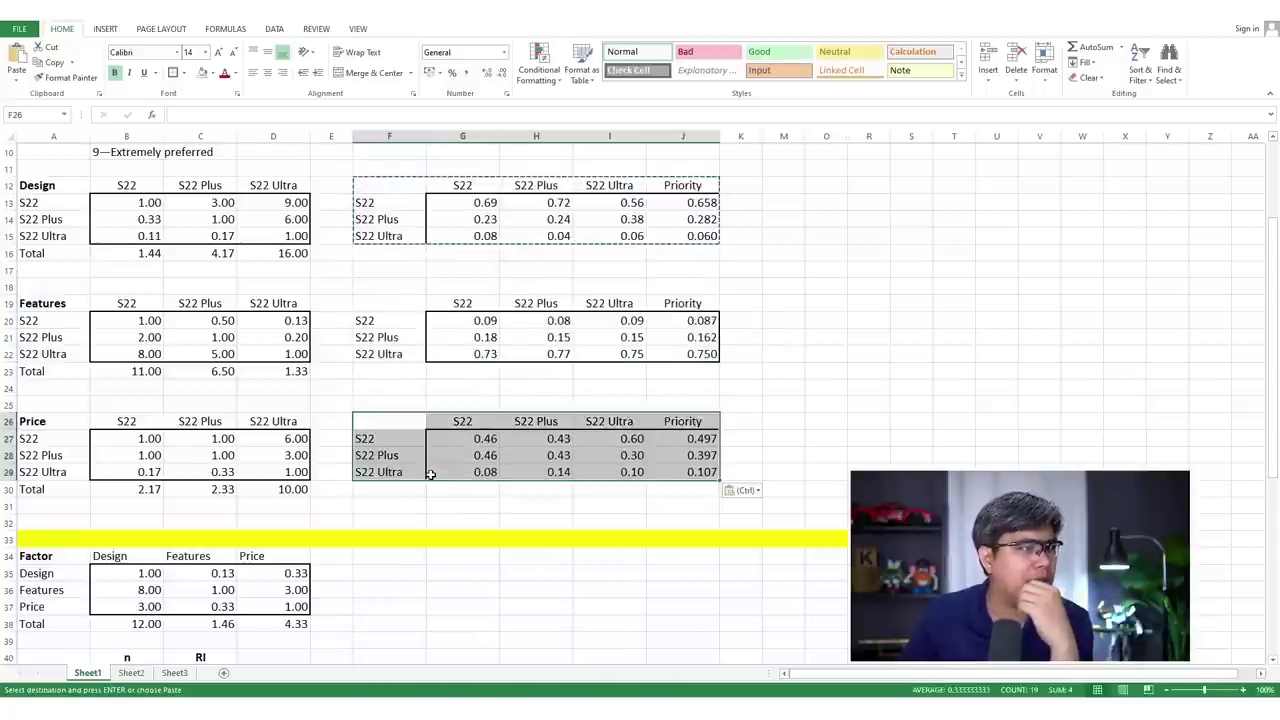
pyautogui.scroll(-1, 441, 445)
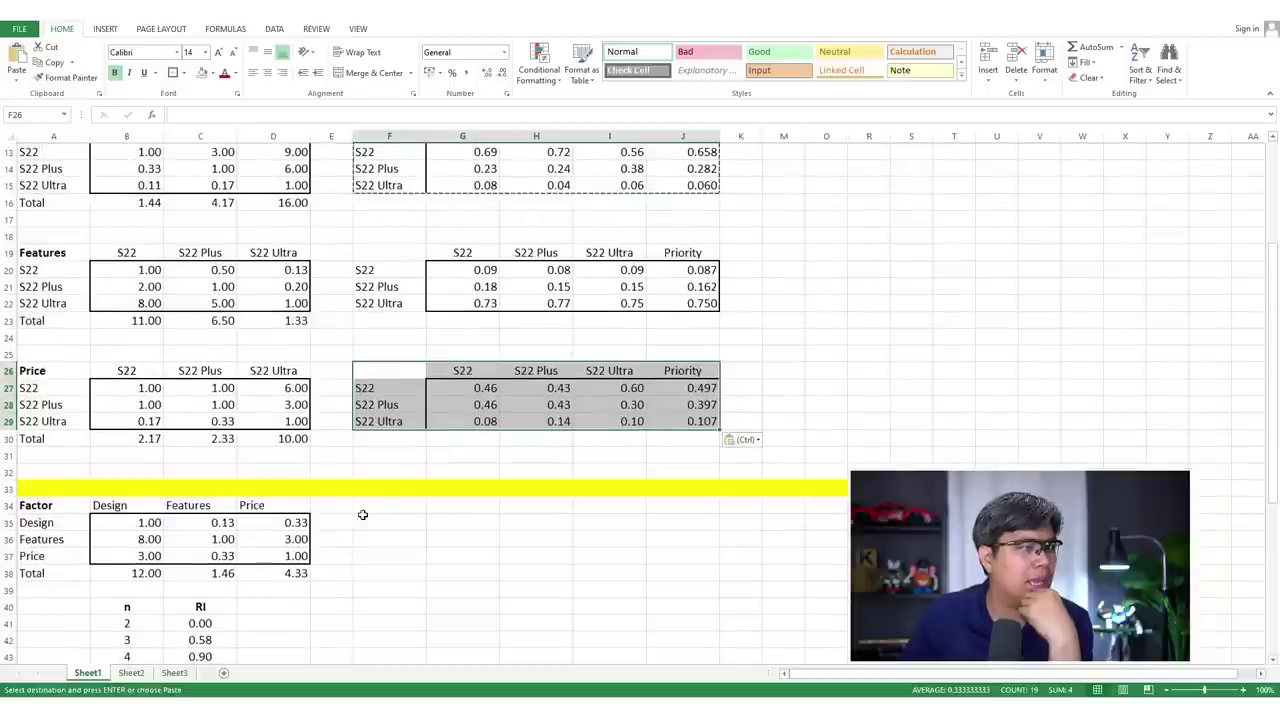
pyautogui.click(386, 507)
pyautogui.hotkey('ctrl', 'v')
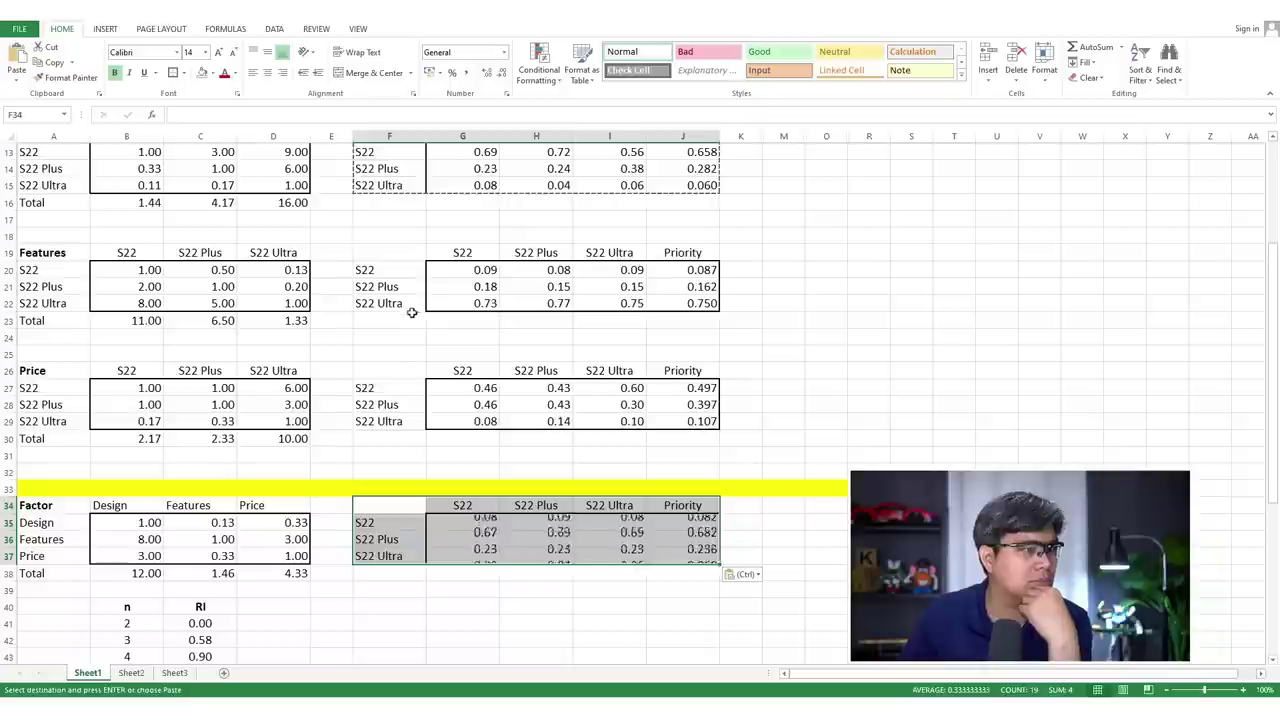
# - Link the Factor matrix's row labels by entering =A35 in F35 and filling it down to F37
pyautogui.click(391, 524)
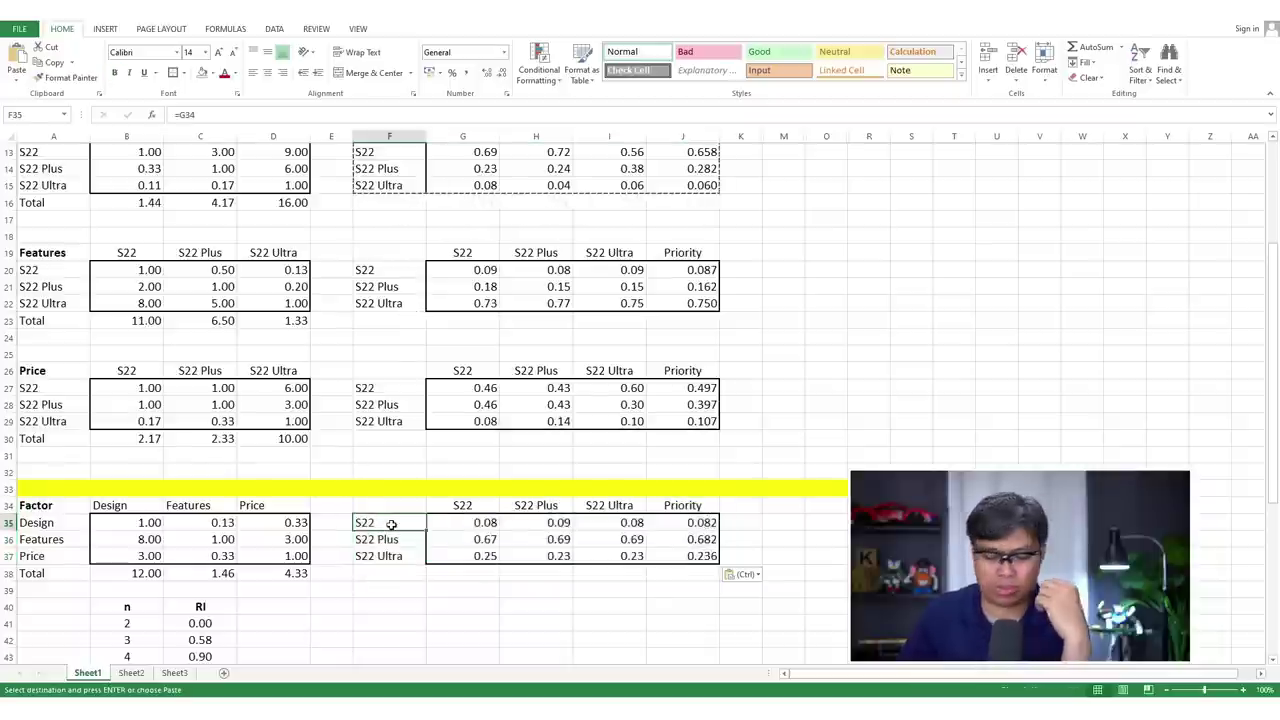
pyautogui.write('=')
pyautogui.click(42, 523)
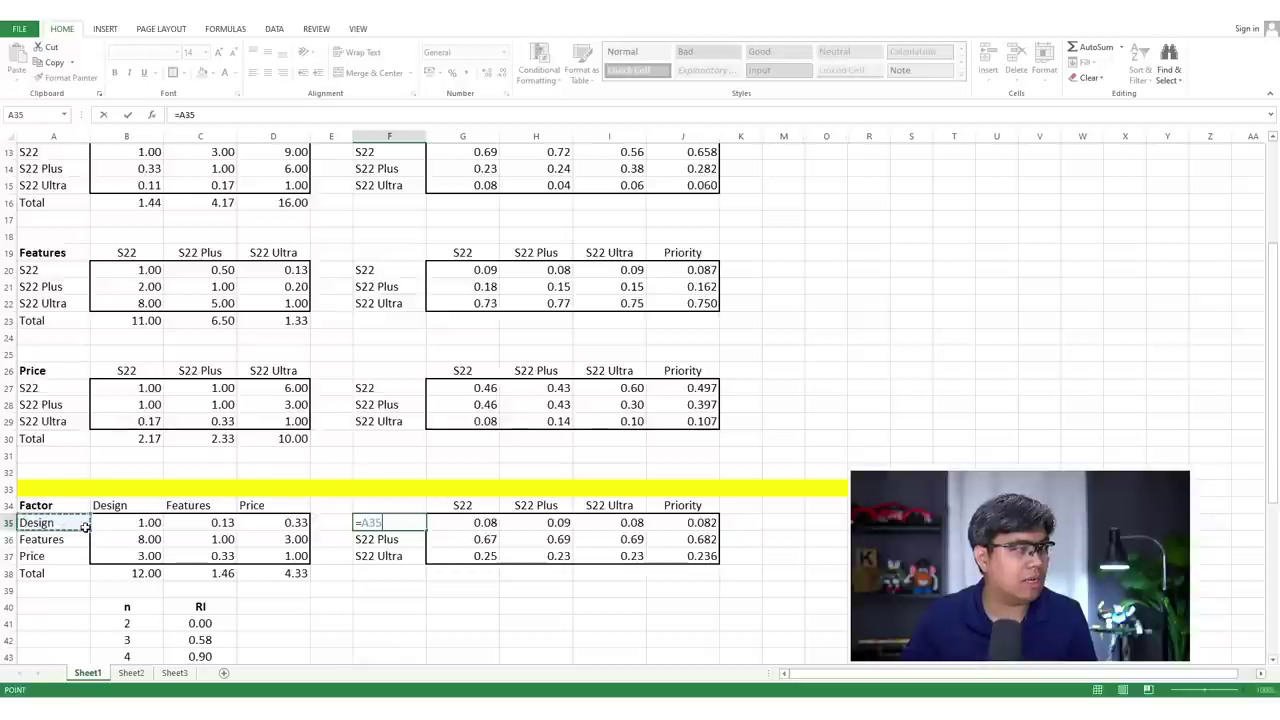
pyautogui.press('Return')
pyautogui.click(383, 524)
pyautogui.moveTo(428, 531); pyautogui.dragTo(420, 562)
# - Link the Factor matrix's column headers by entering =B34 in G34 and filling it across to I34
pyautogui.click(484, 506)
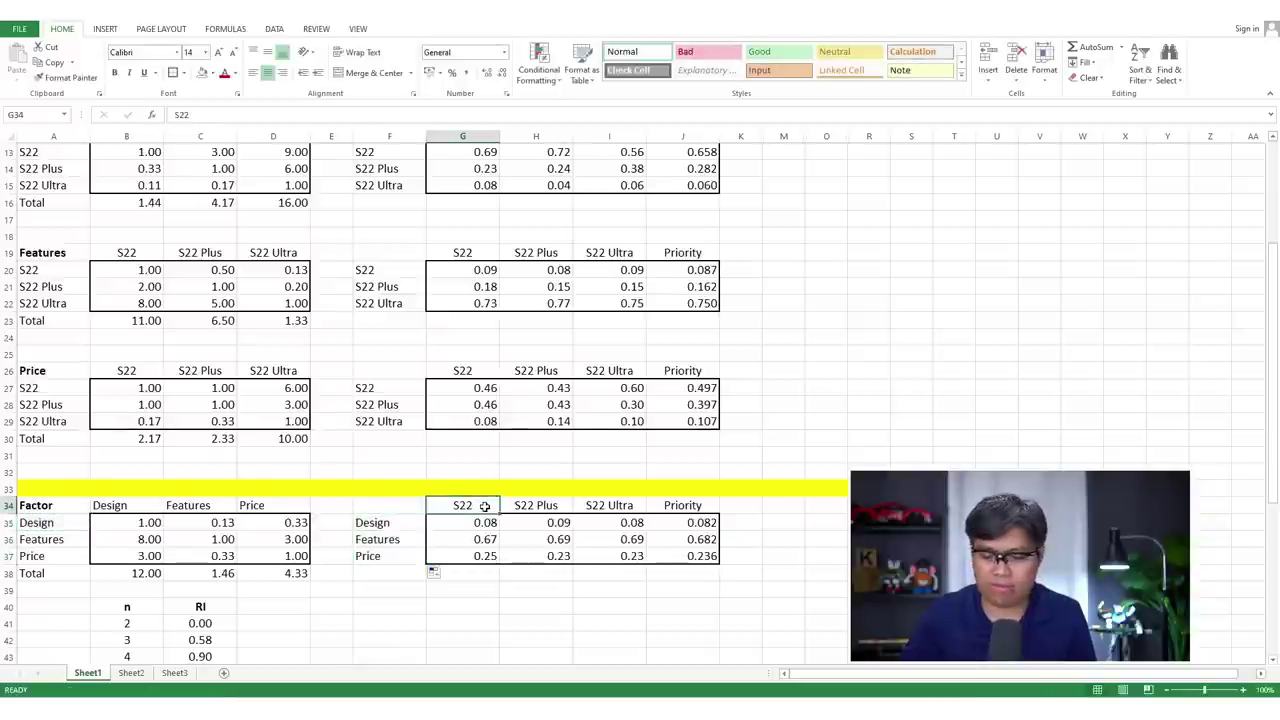
pyautogui.write('=')
pyautogui.click(140, 505)
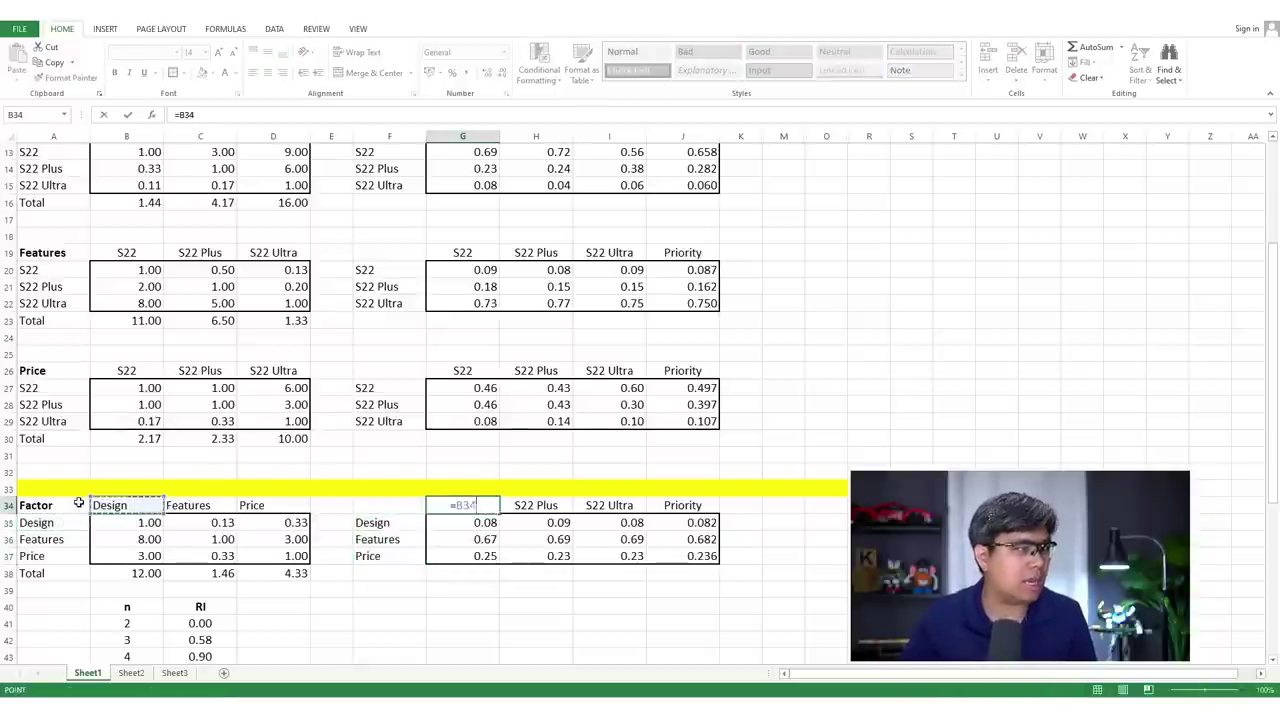
pyautogui.press('Return')
pyautogui.click(478, 505)
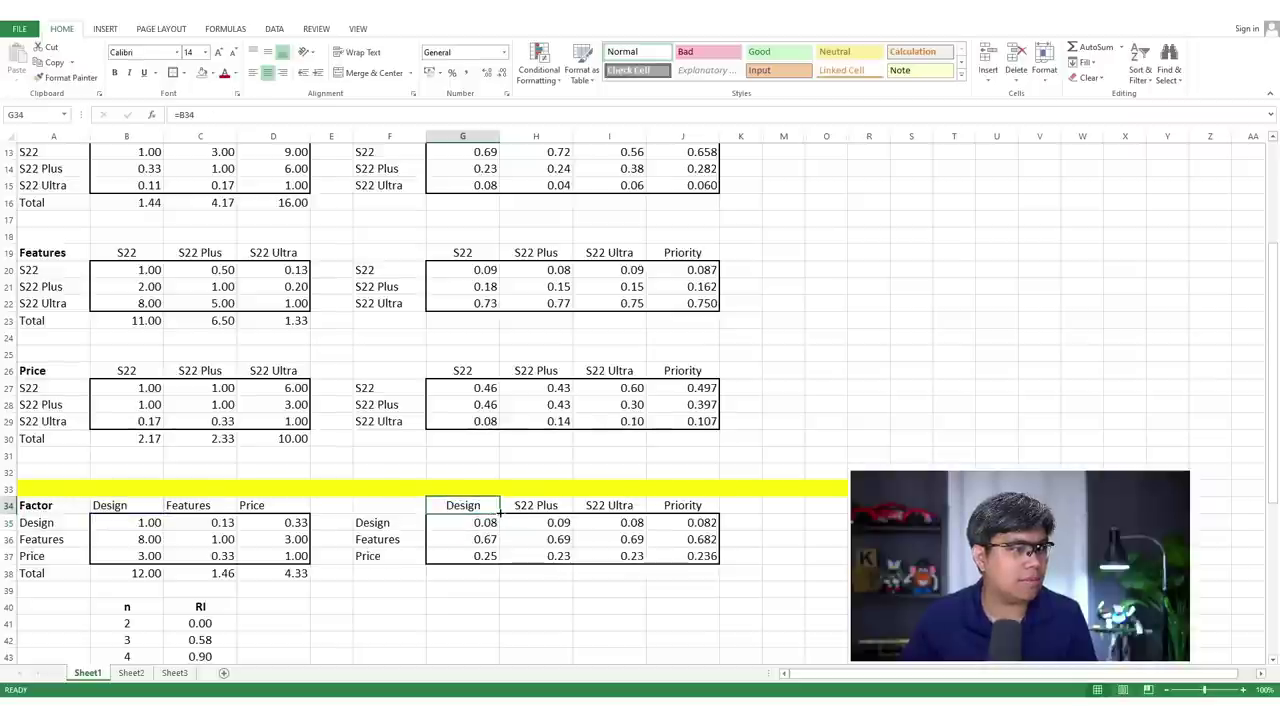
pyautogui.moveTo(499, 513); pyautogui.dragTo(616, 507)
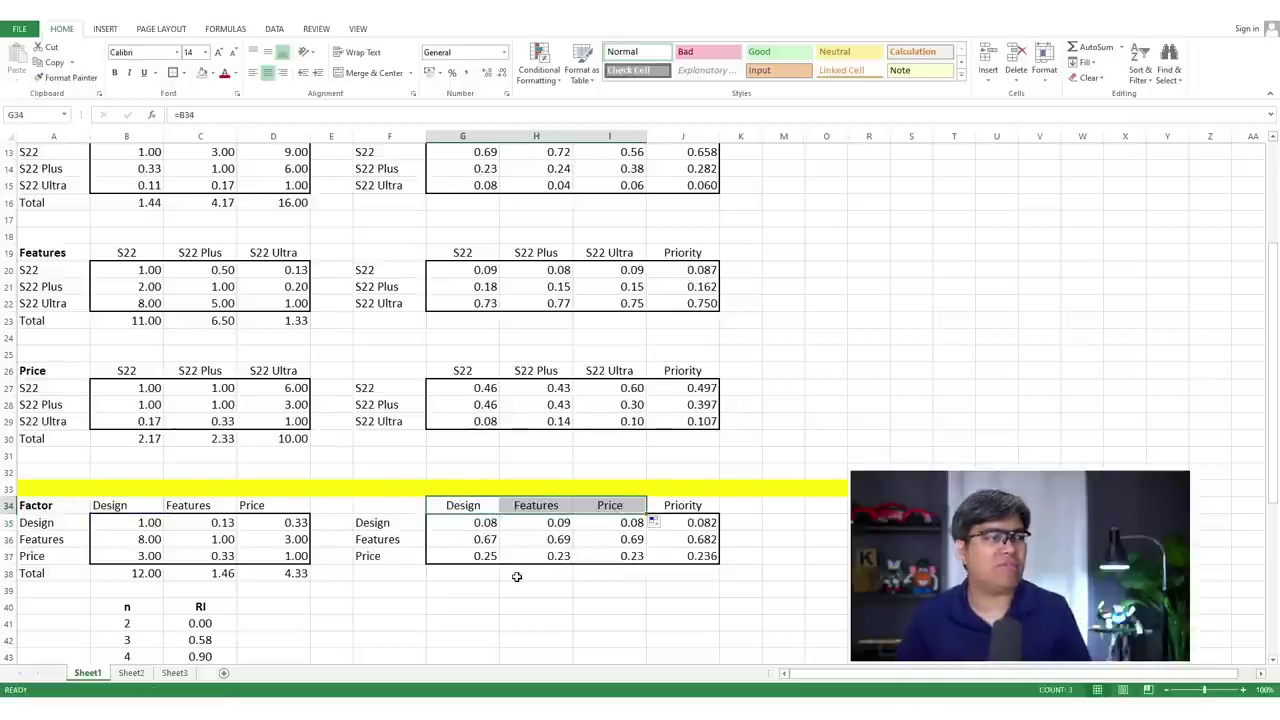
# - Unhide column L between columns K and M
pyautogui.scroll(1, 548, 543)
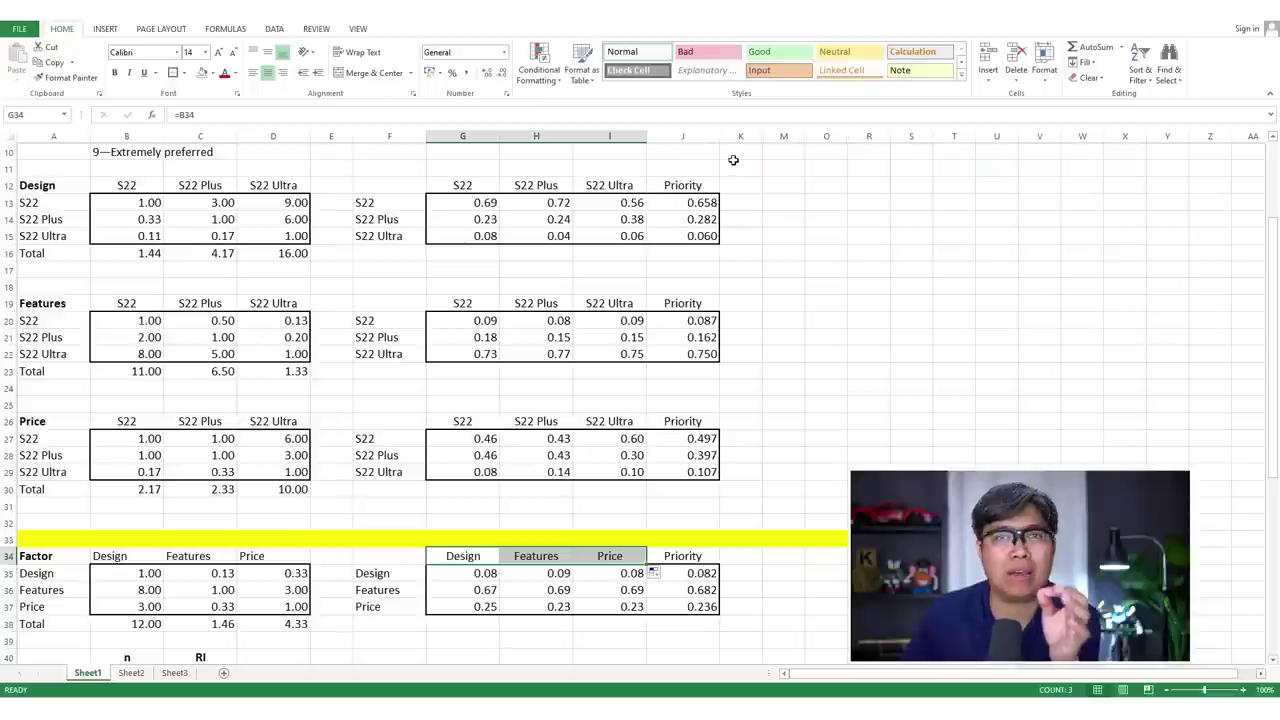
pyautogui.moveTo(740, 136); pyautogui.dragTo(784, 136)
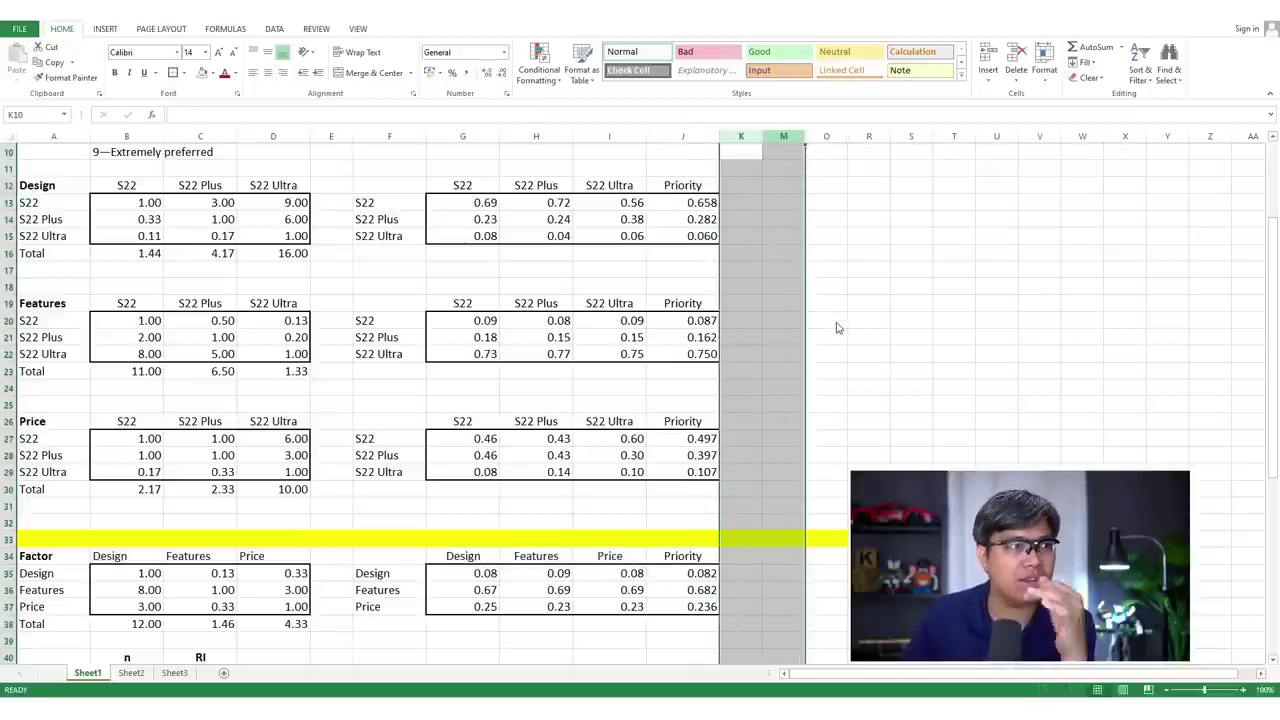
pyautogui.hotkey('ctrl', 'shift', '0')
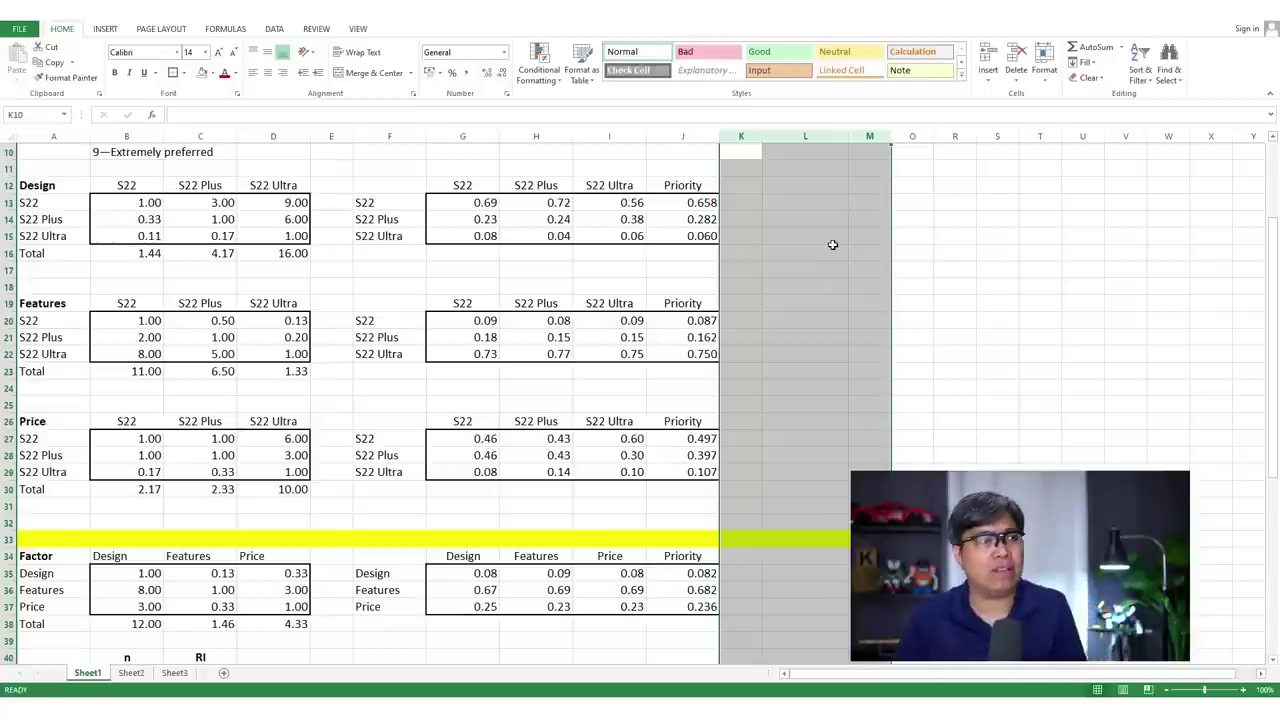
# - Enter the header Wt. Sum Vector in L12 beside the normalized Design matrix
pyautogui.click(819, 185)
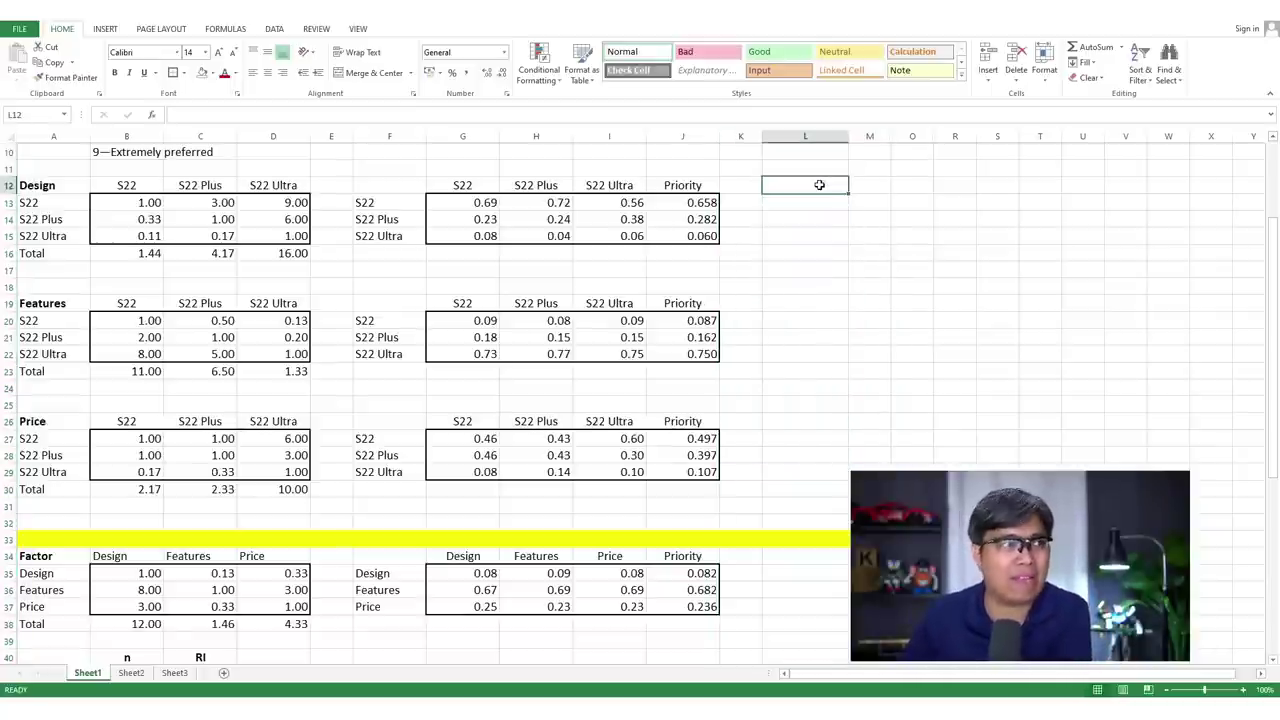
pyautogui.write('Wt. ')
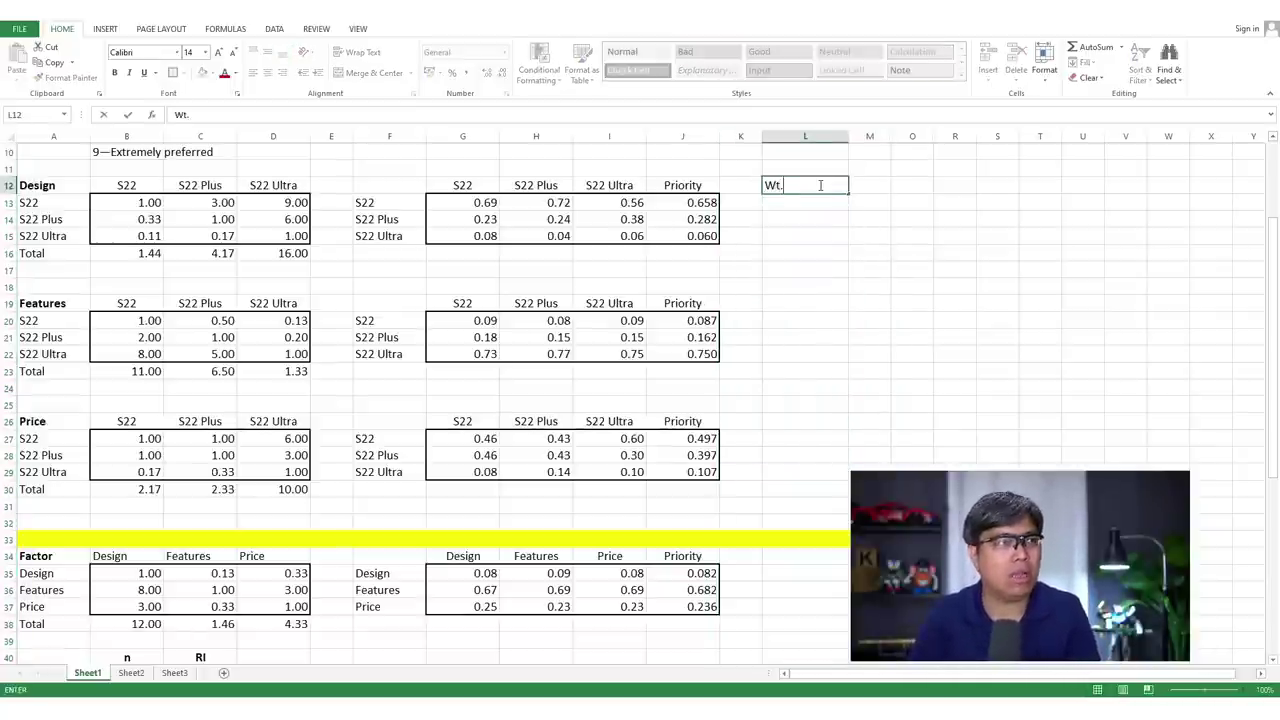
pyautogui.write('Sum Vector')
pyautogui.press('Return')
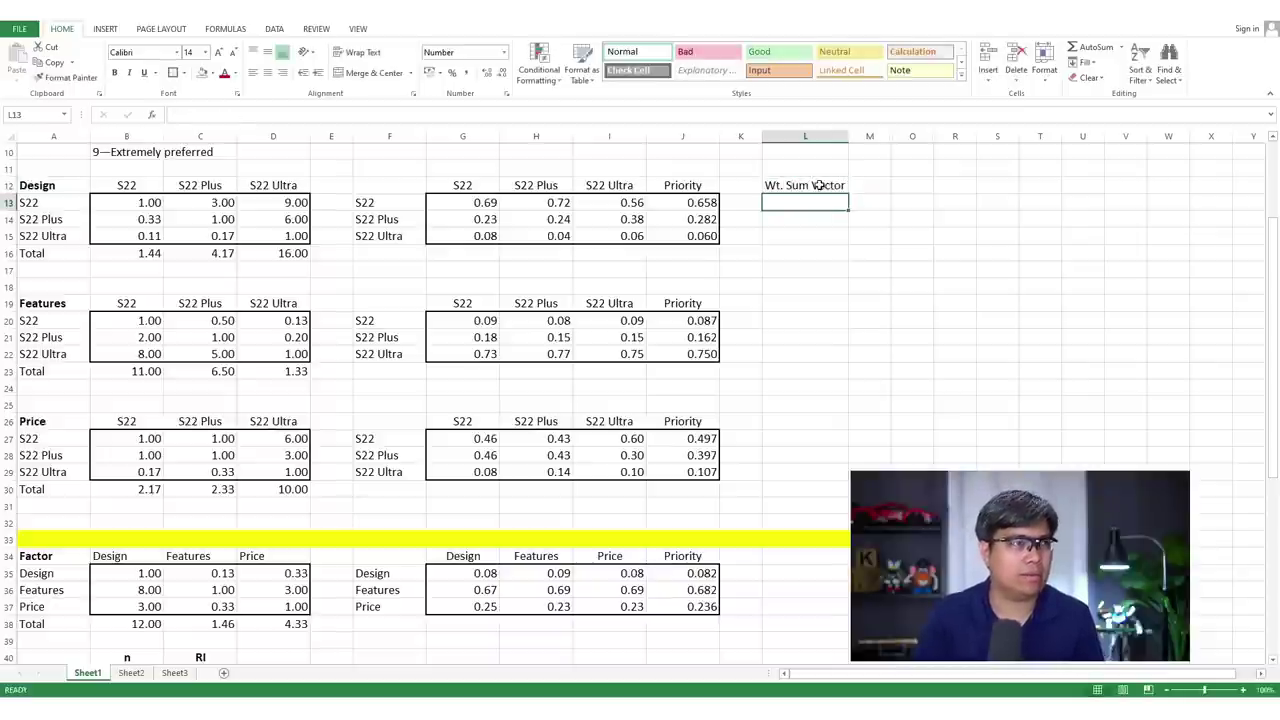
# - Calculate the Design weighted sum vector in L13:L15 with the array formula =MMULT(B13:D15,J13:J15)
pyautogui.moveTo(831, 206); pyautogui.dragTo(831, 233)
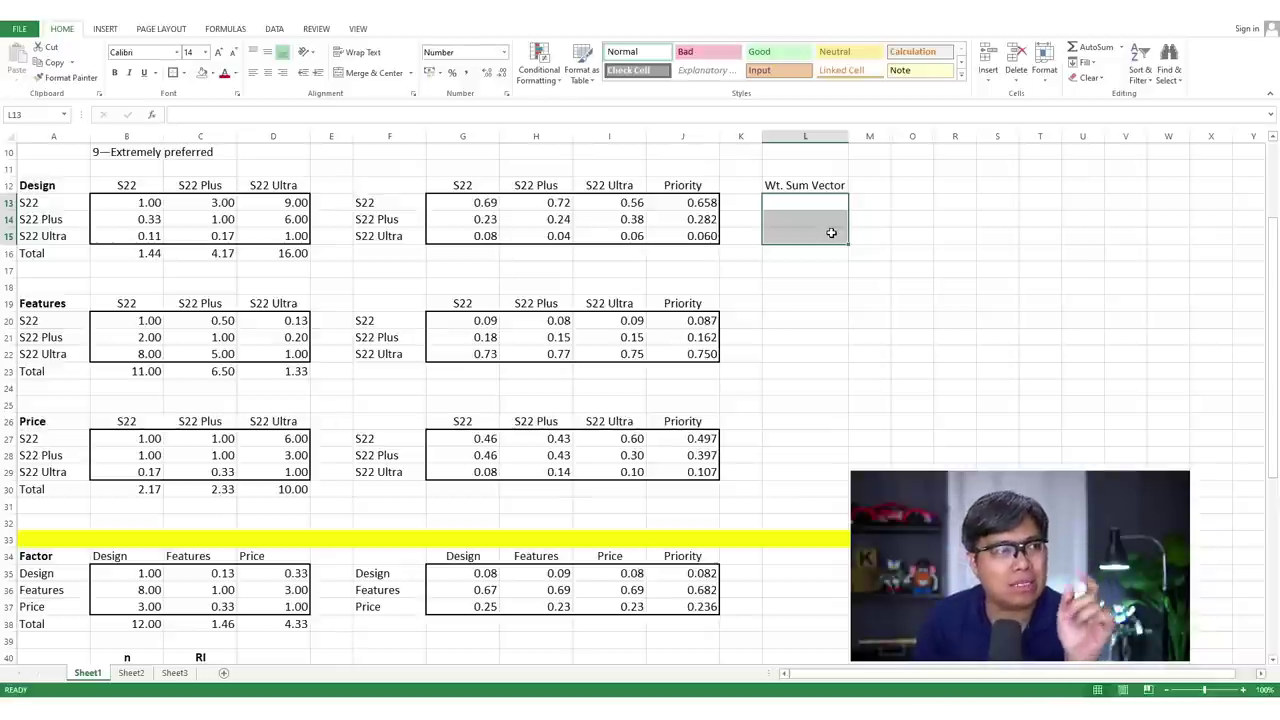
pyautogui.write('=')
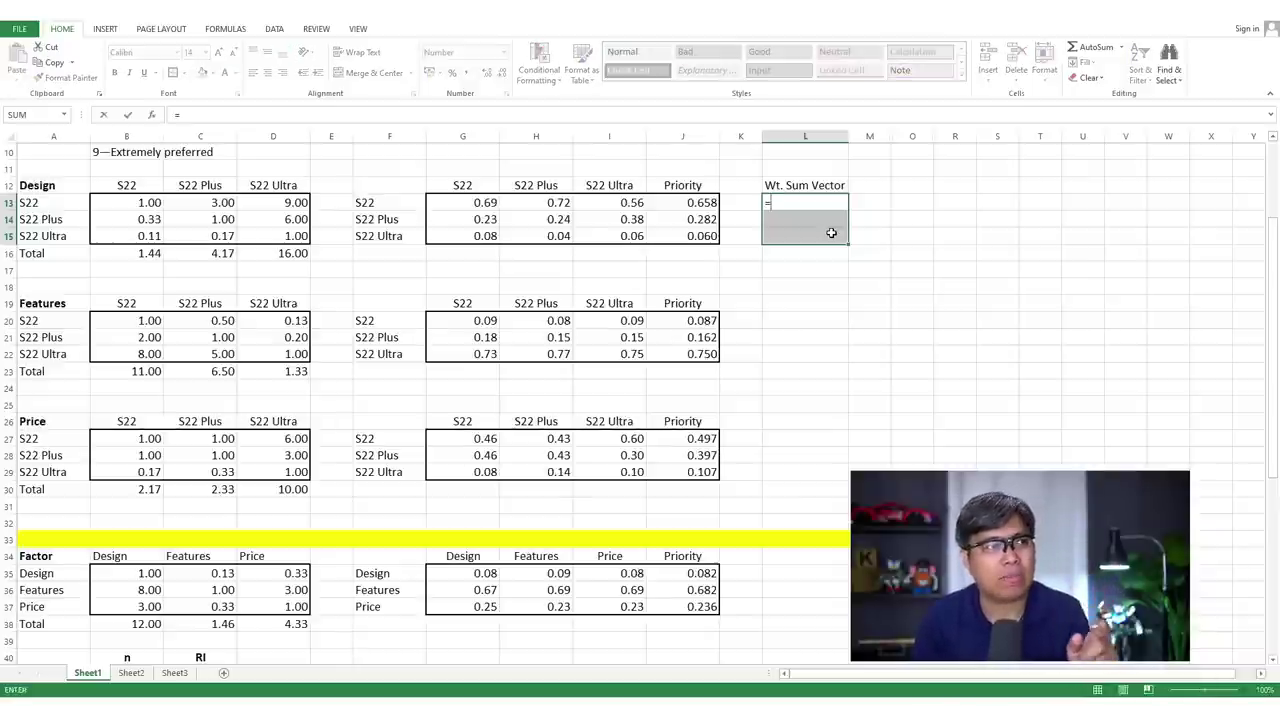
pyautogui.write('mmult(')
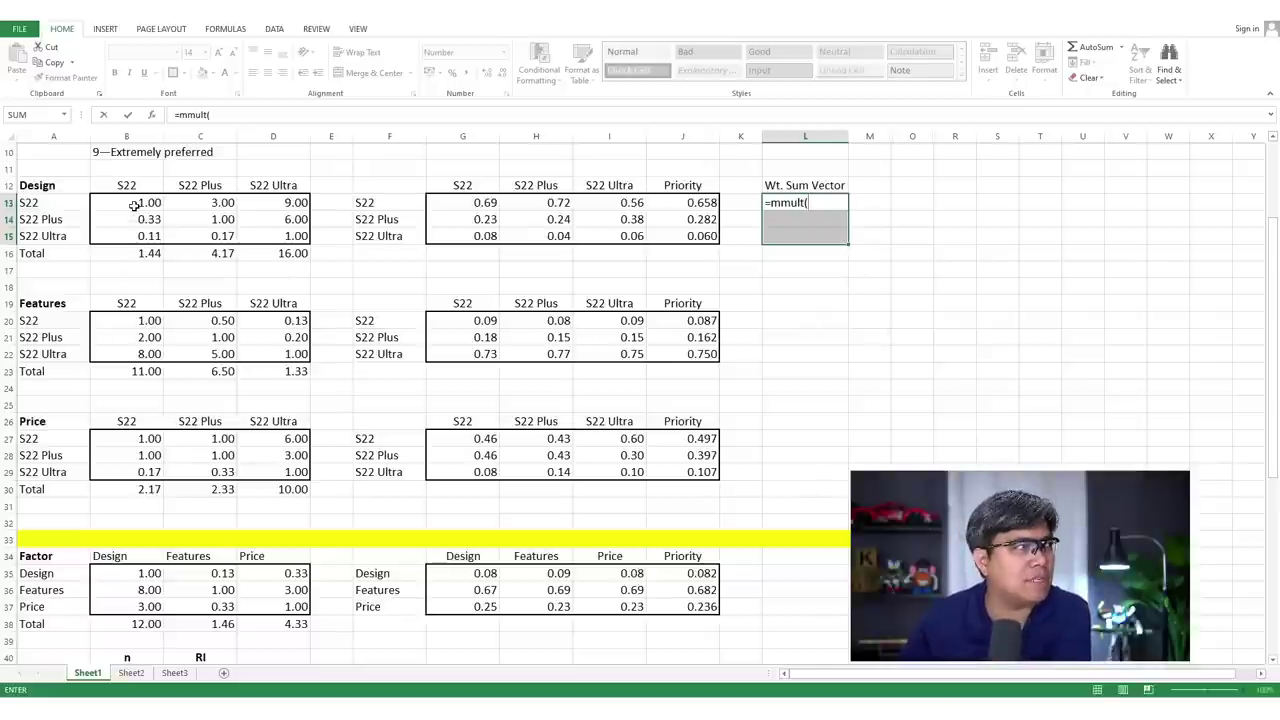
pyautogui.moveTo(133, 204); pyautogui.dragTo(257, 238)
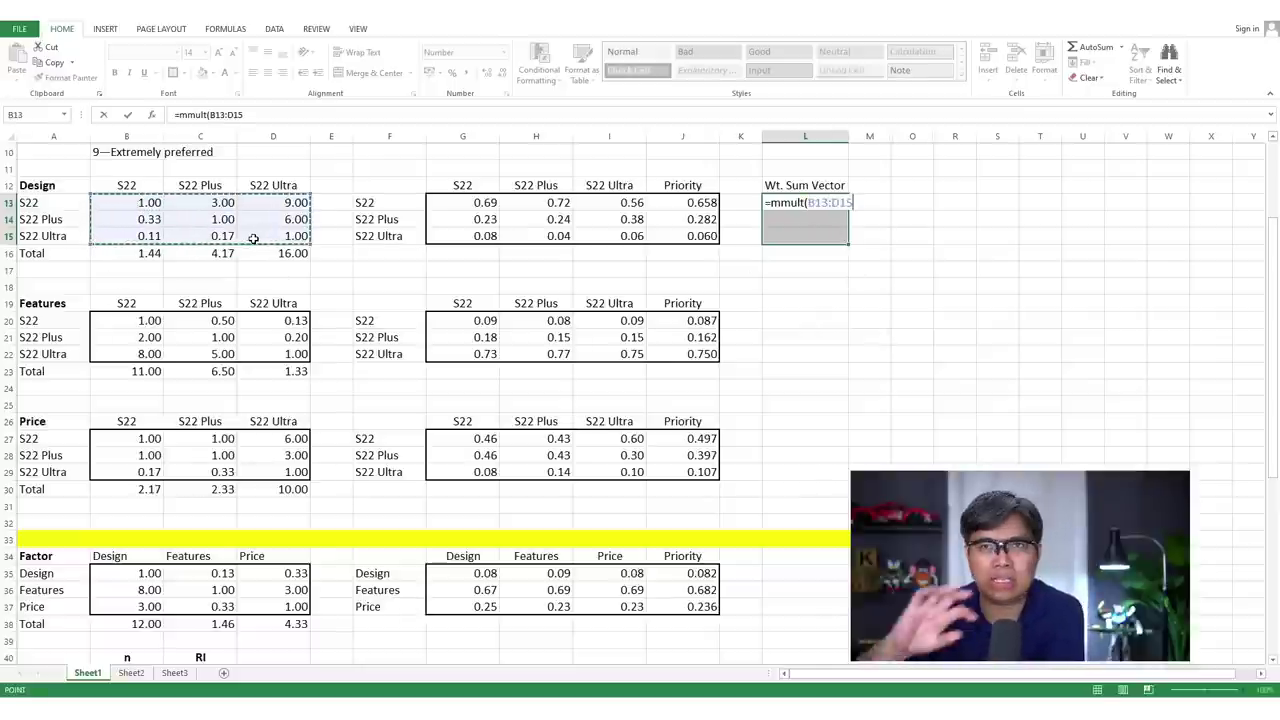
pyautogui.write(',')
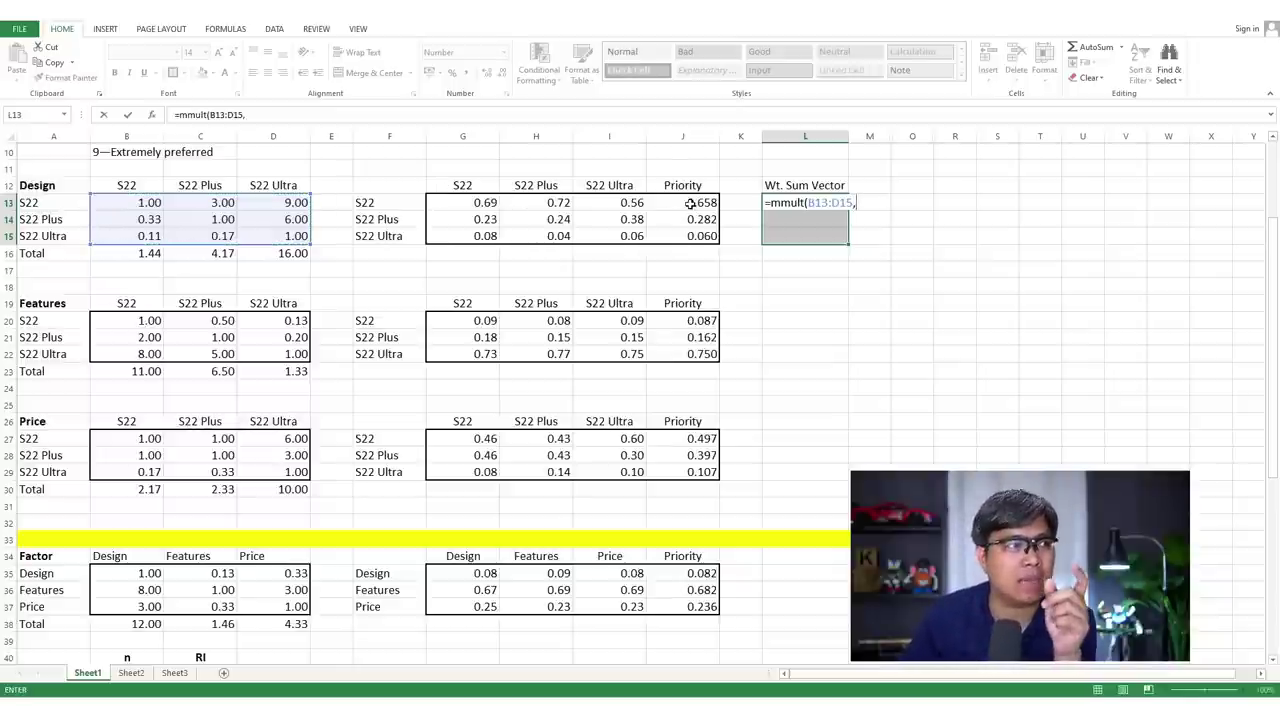
pyautogui.moveTo(690, 203); pyautogui.dragTo(690, 236)
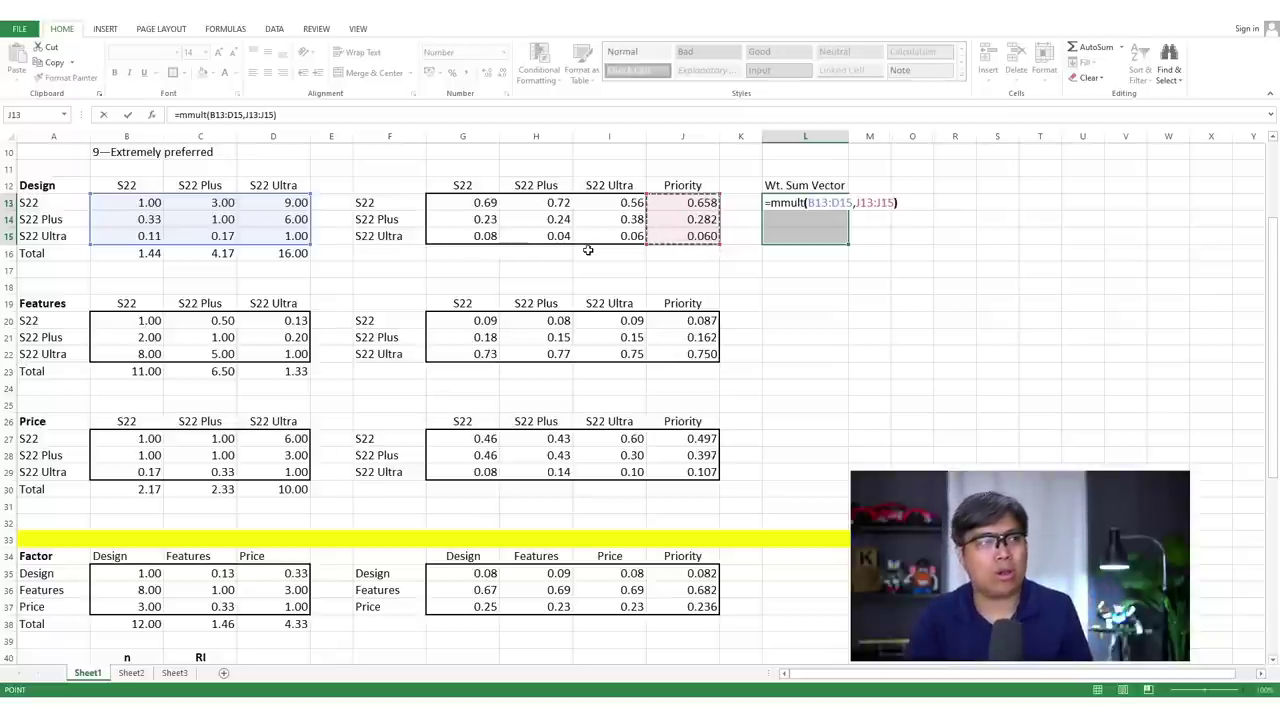
pyautogui.write(')')
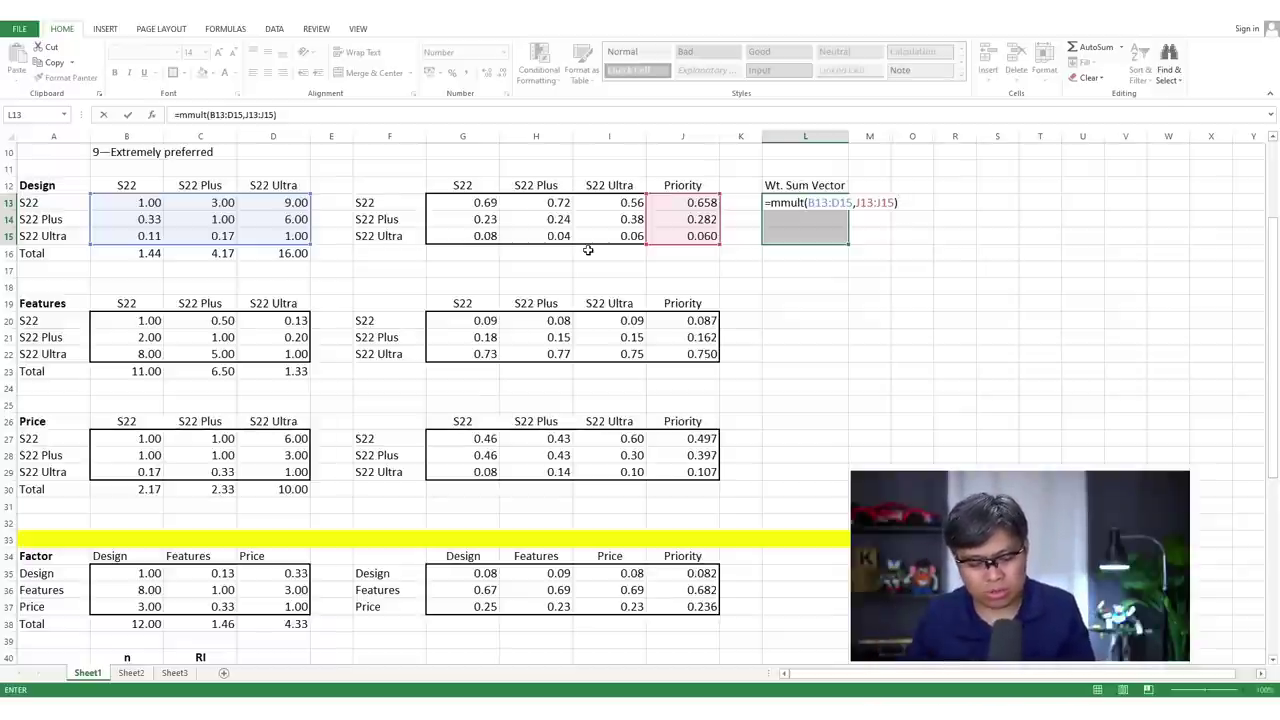
pyautogui.hotkey('ctrl', 'shift', 'Return')
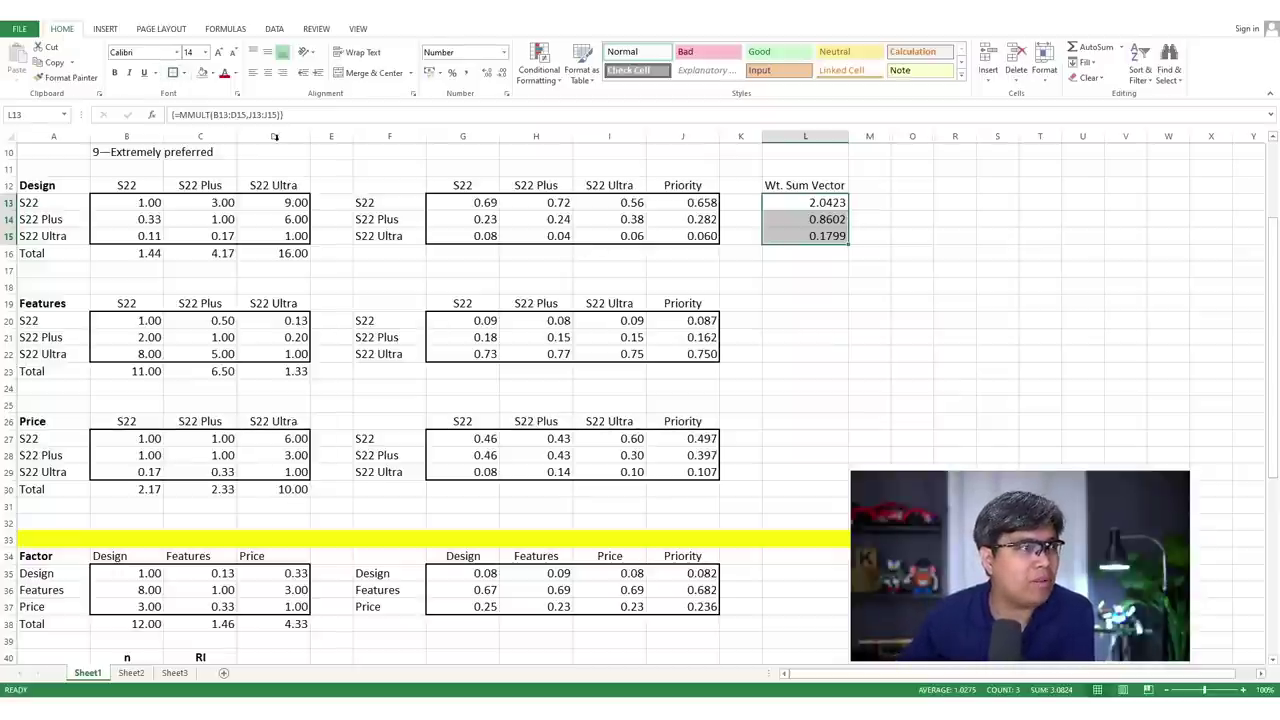
# - Copy the weighted sum vector block L12:L15 to L19, L26 and L34 for Features, Price and Factor
pyautogui.click(814, 177)
pyautogui.hotkey('shift', 'Down')
pyautogui.hotkey('shift', 'Down')
pyautogui.hotkey('shift', 'Down')
pyautogui.hotkey('ctrl', 'c')
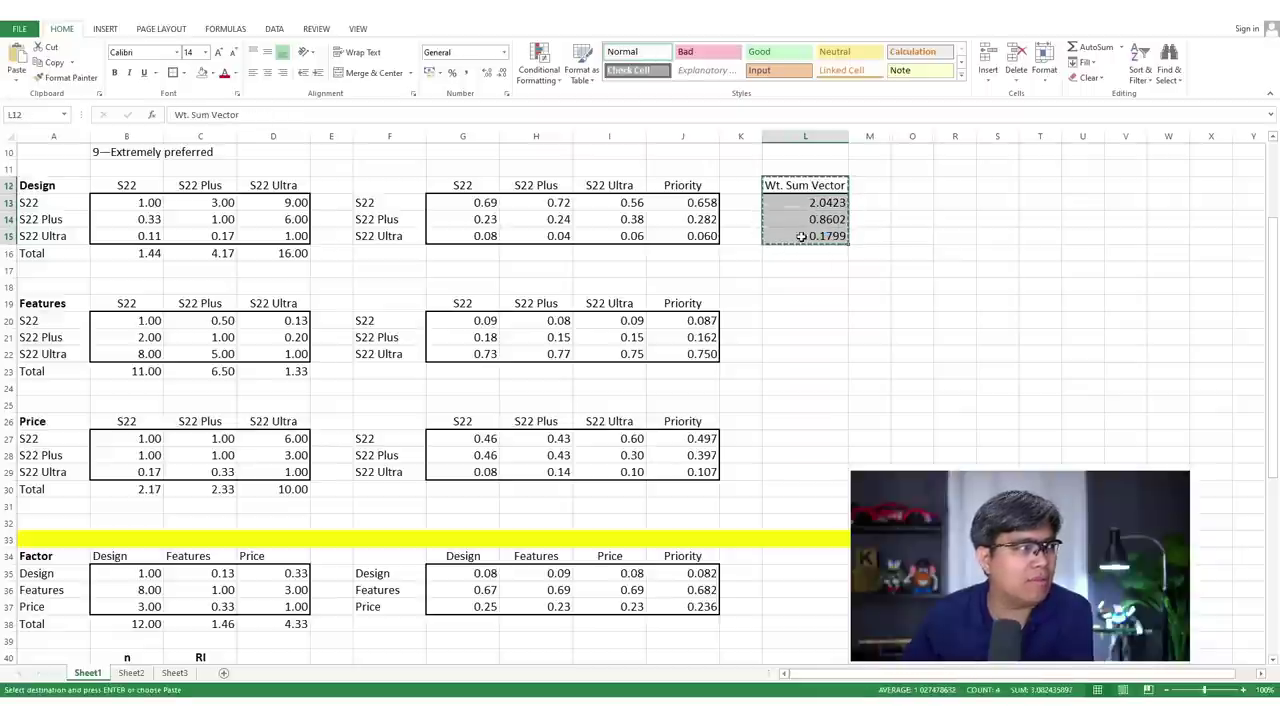
pyautogui.click(806, 300)
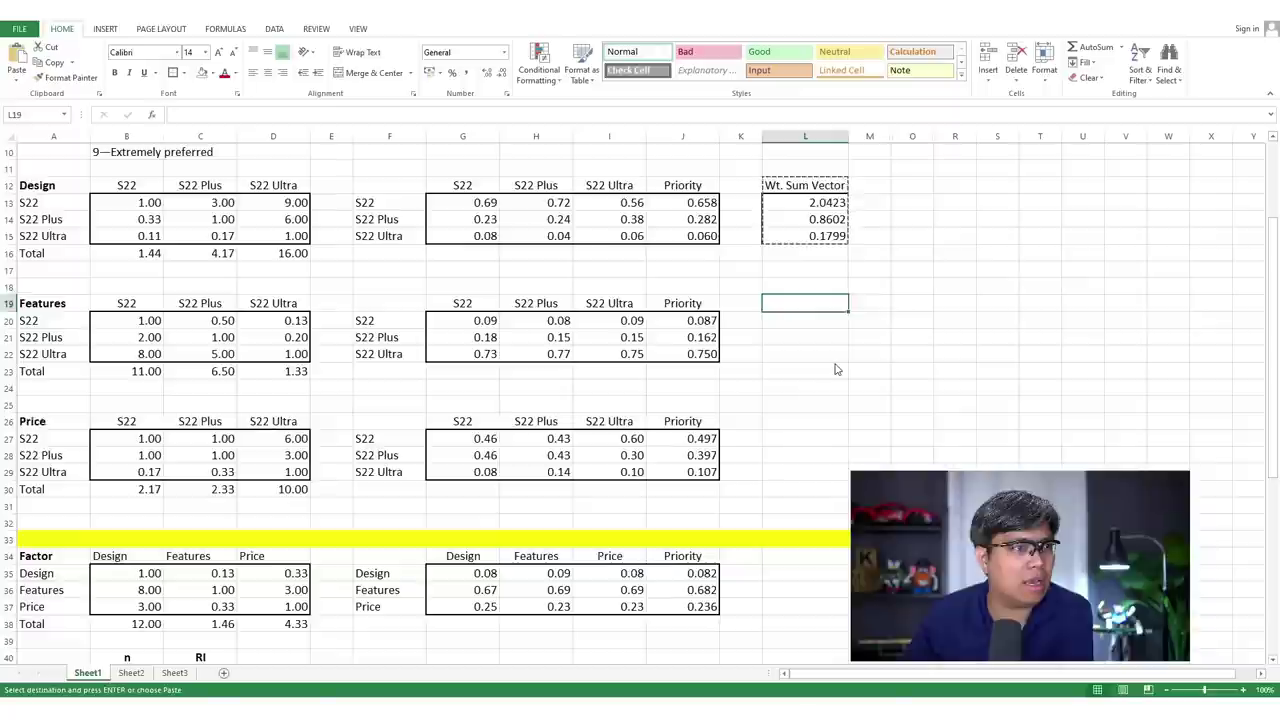
pyautogui.hotkey('ctrl', 'v')
pyautogui.click(797, 421)
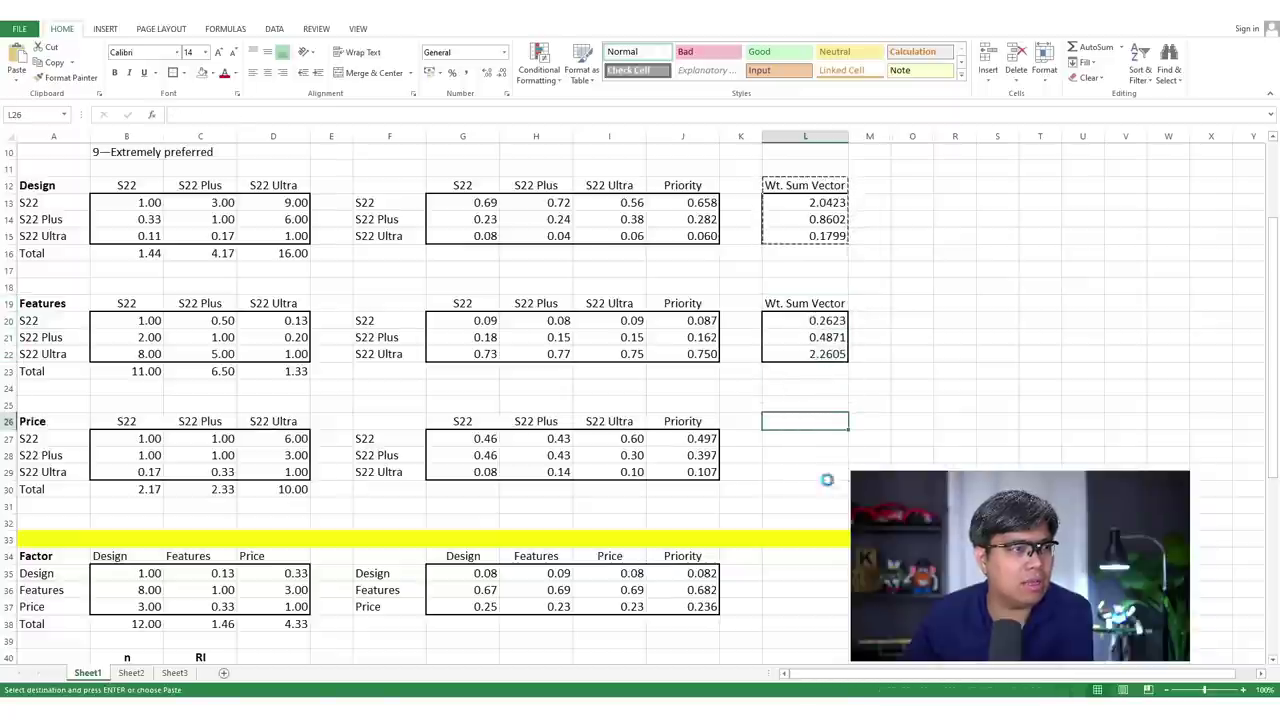
pyautogui.hotkey('ctrl', 'v')
pyautogui.click(806, 557)
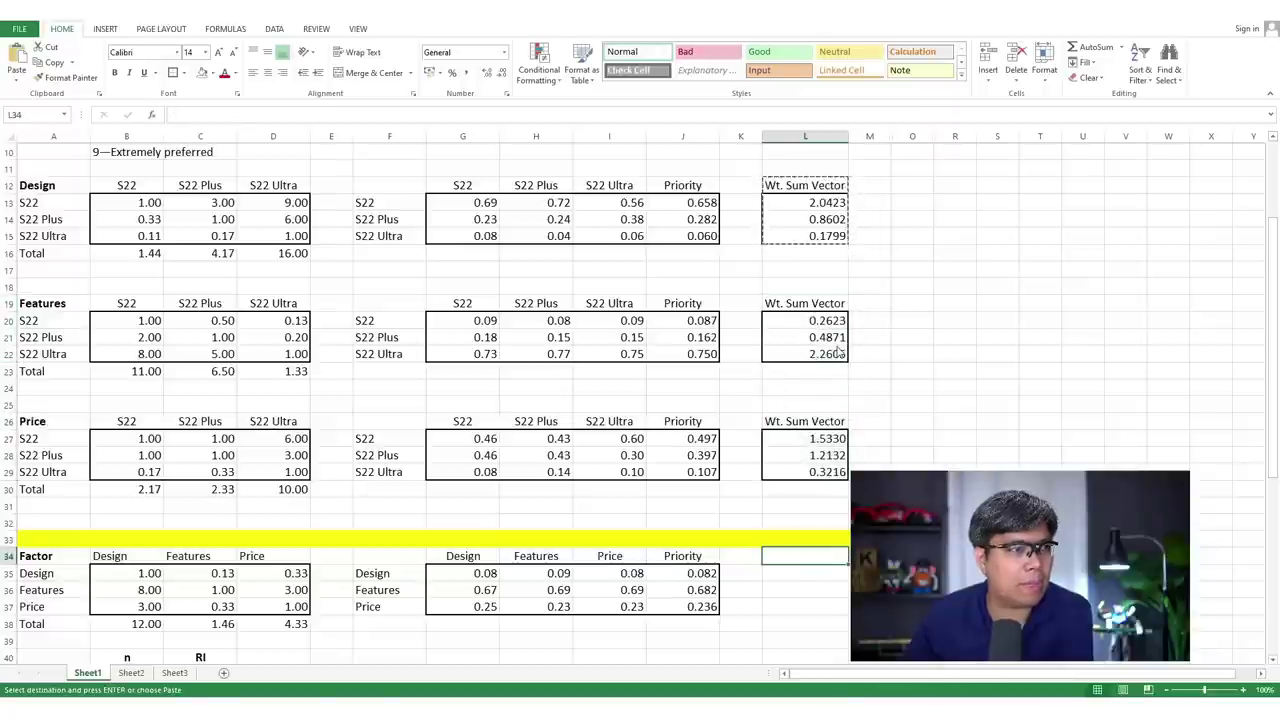
pyautogui.hotkey('ctrl', 'v')
# - Unhide column N and enter the header Consistency Vector in N12
pyautogui.click(953, 368)
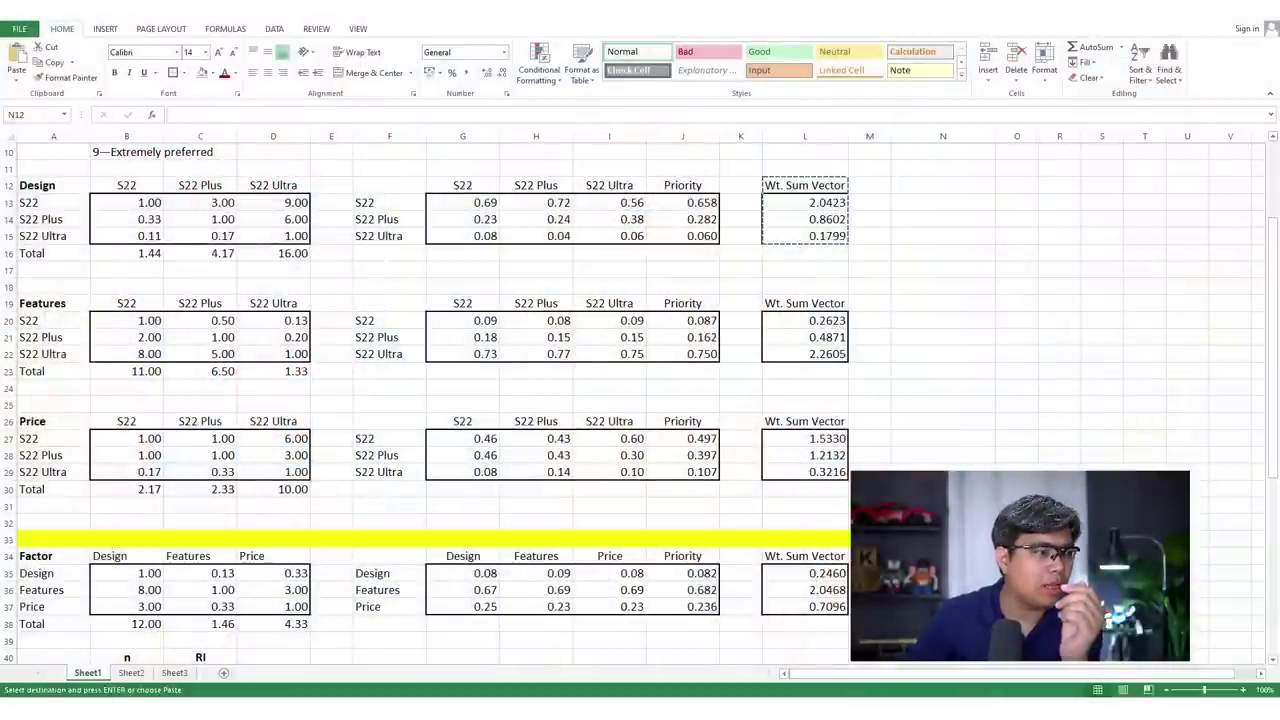
pyautogui.click(945, 185)
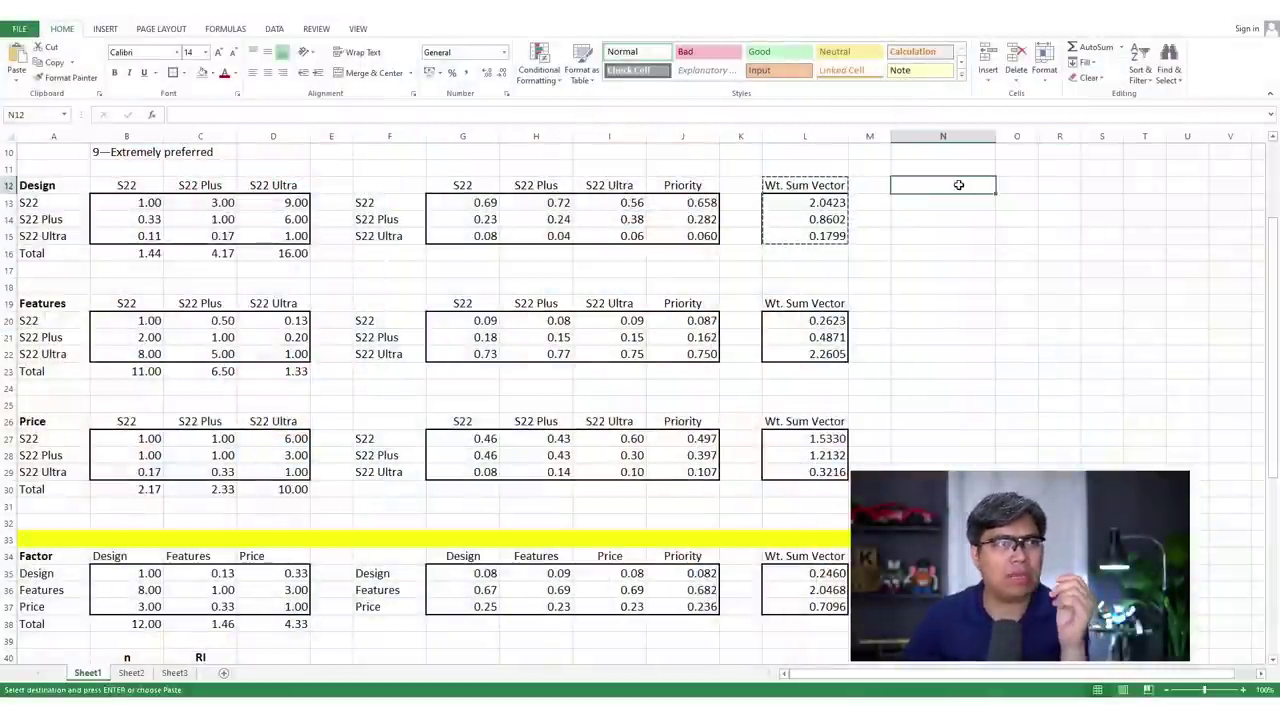
pyautogui.write('Con')
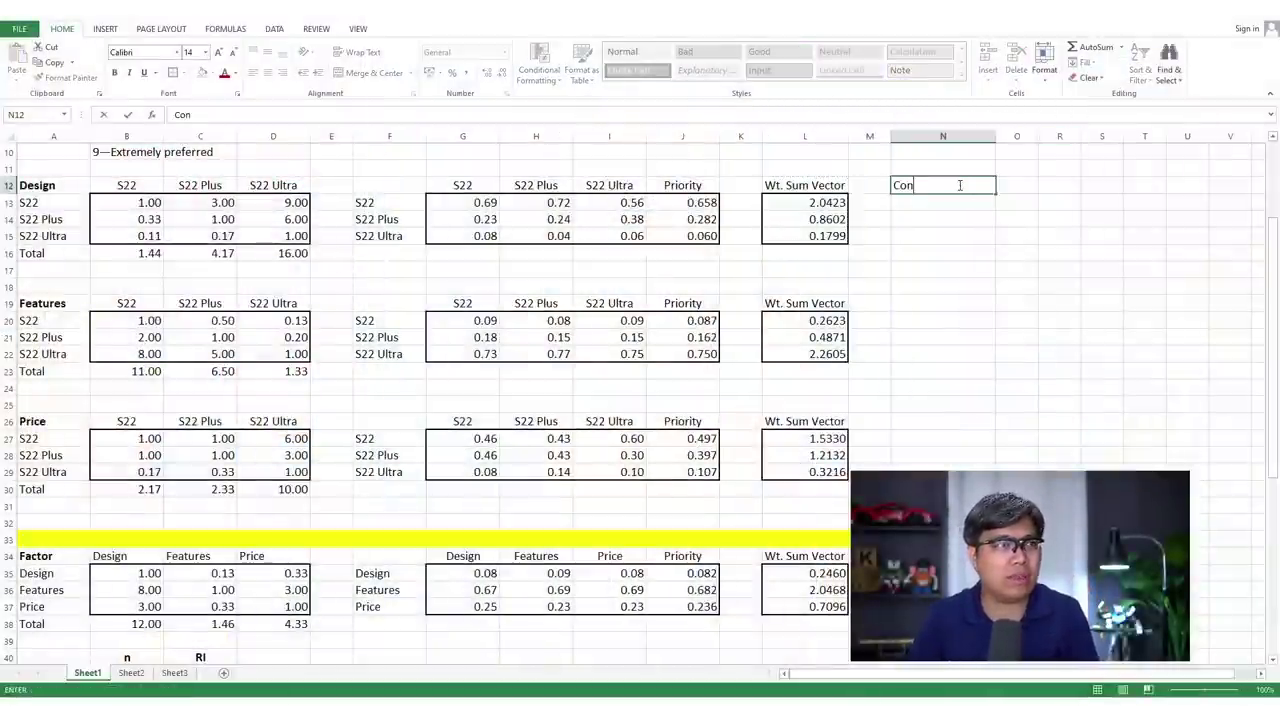
pyautogui.write('sistency')
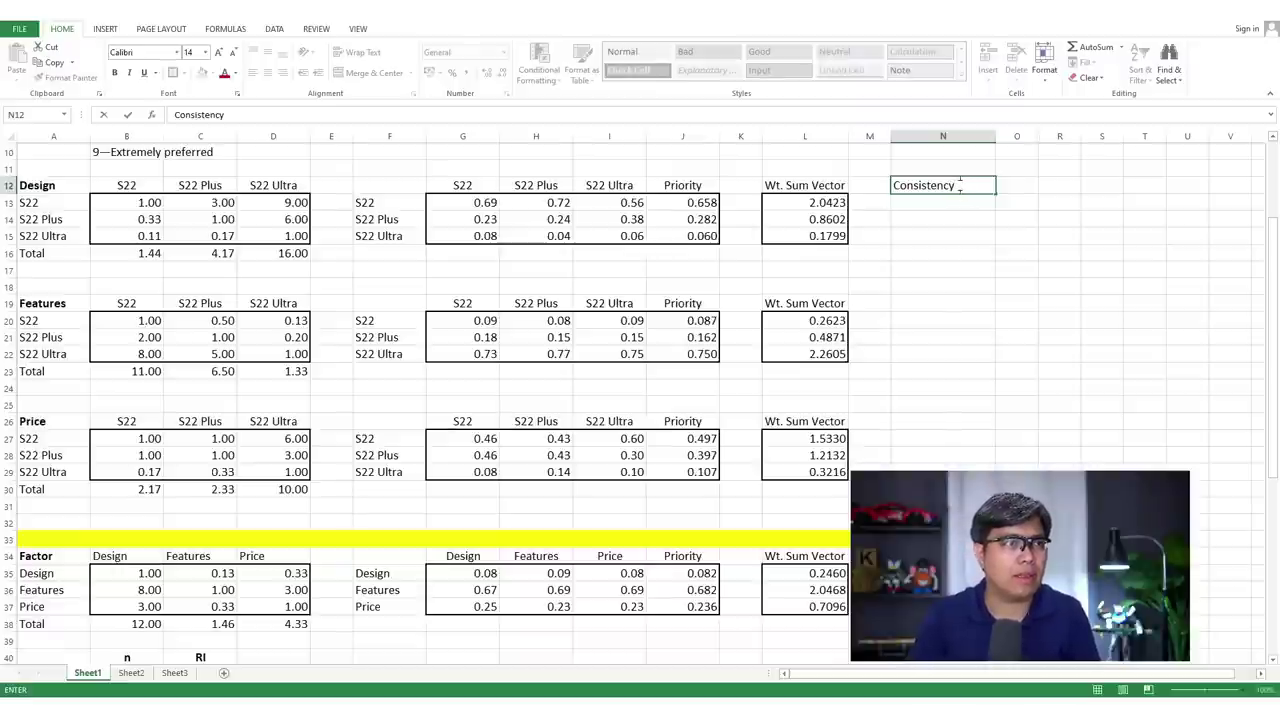
pyautogui.write(' Vector')
pyautogui.press('Return')
# - Calculate the Design consistency vector by entering =L13/J13 in N13 and filling it down to N15
pyautogui.write('=')
pyautogui.press('Left')
pyautogui.press('Left')
pyautogui.write('/')
pyautogui.press('Left')
pyautogui.press('Left')
pyautogui.press('Left')
pyautogui.press('Left')
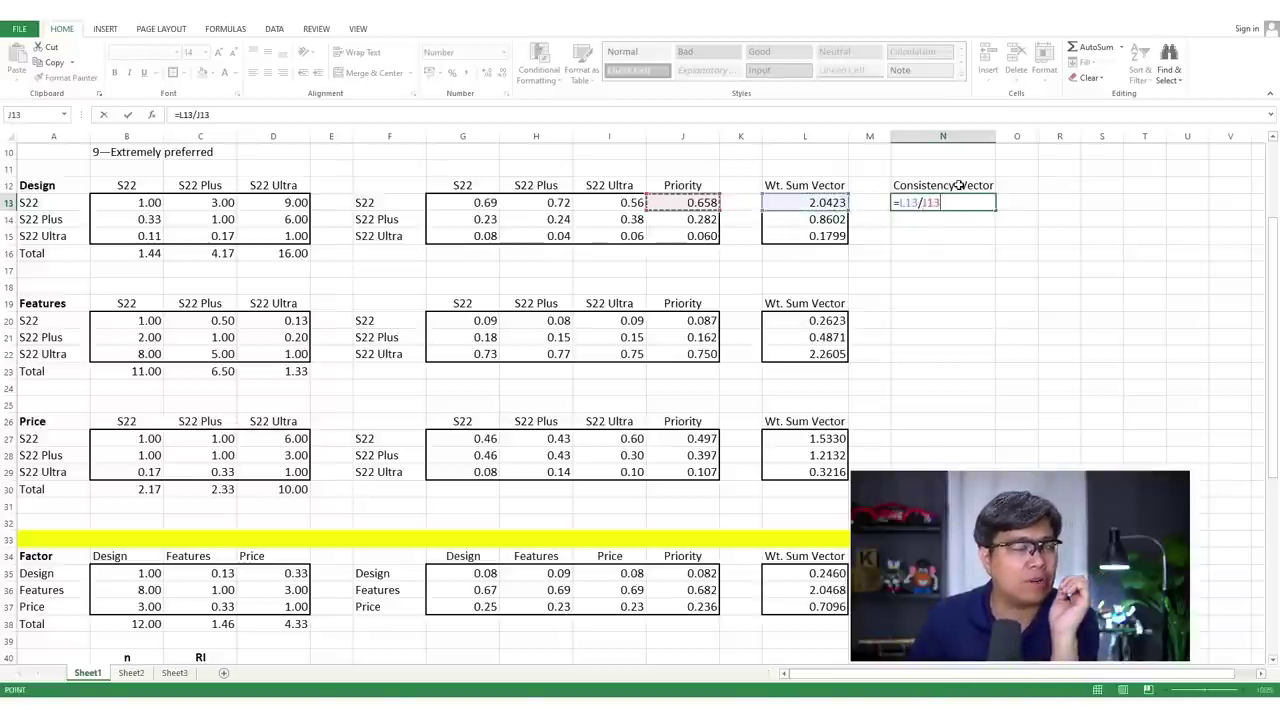
pyautogui.press('Return')
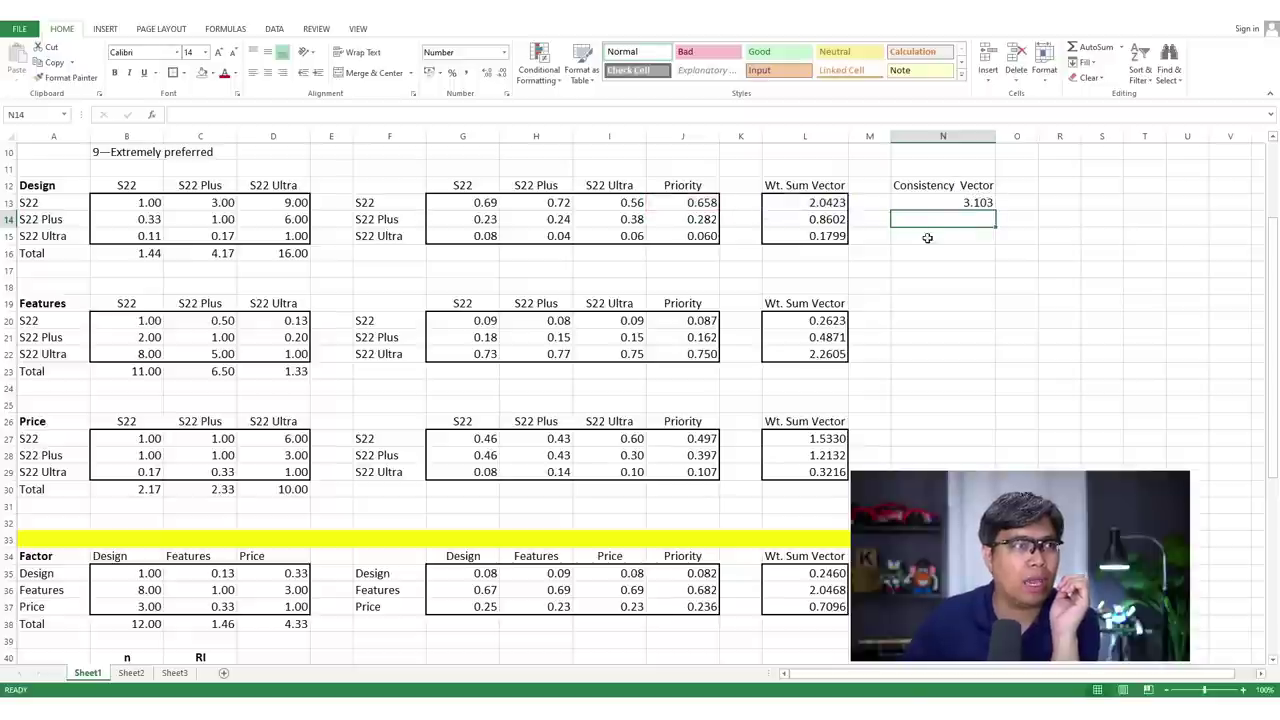
pyautogui.click(975, 203)
pyautogui.moveTo(995, 209); pyautogui.dragTo(990, 240)
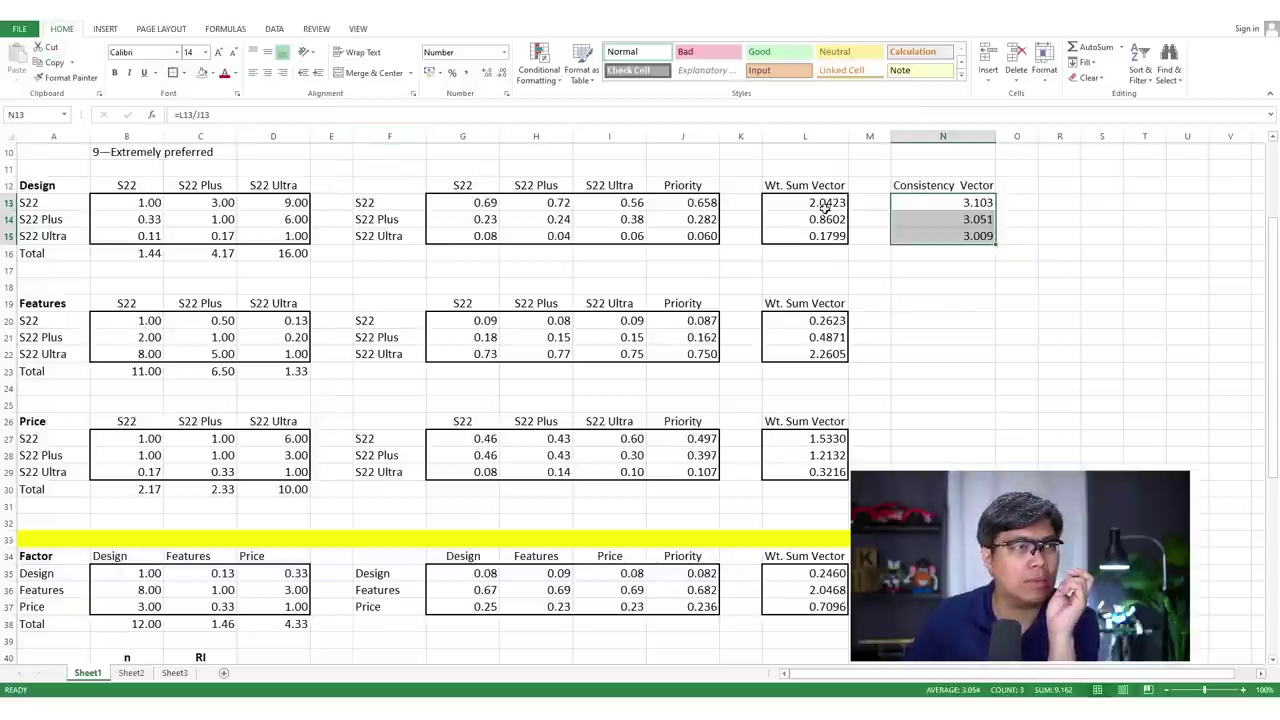
# - Copy the consistency vector block N12:N15 to N19, N26 and N34 for Features, Price and Factor
pyautogui.moveTo(924, 184); pyautogui.dragTo(938, 219)
pyautogui.hotkey('ctrl', 'c')
pyautogui.keyDown('ctrl'); pyautogui.click(939, 302); pyautogui.keyUp('ctrl')
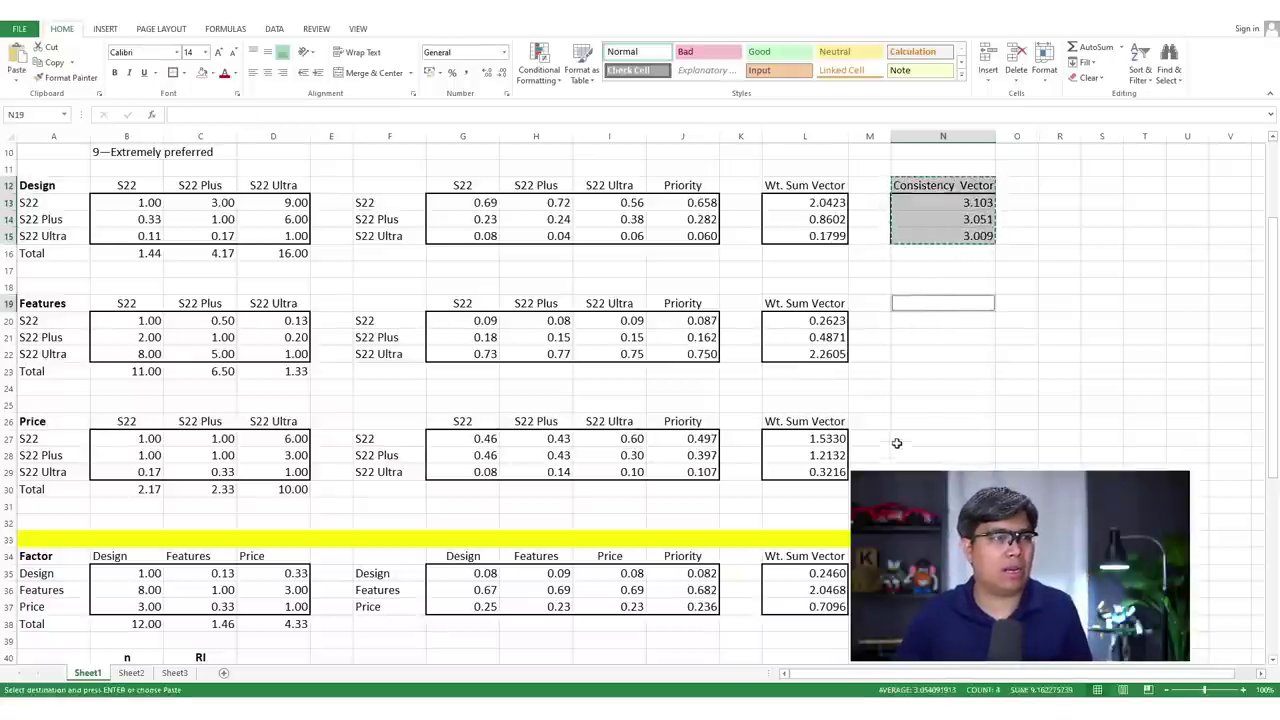
pyautogui.keyDown('ctrl'); pyautogui.click(928, 422); pyautogui.keyUp('ctrl')
pyautogui.keyDown('ctrl'); pyautogui.click(943, 556); pyautogui.keyUp('ctrl')
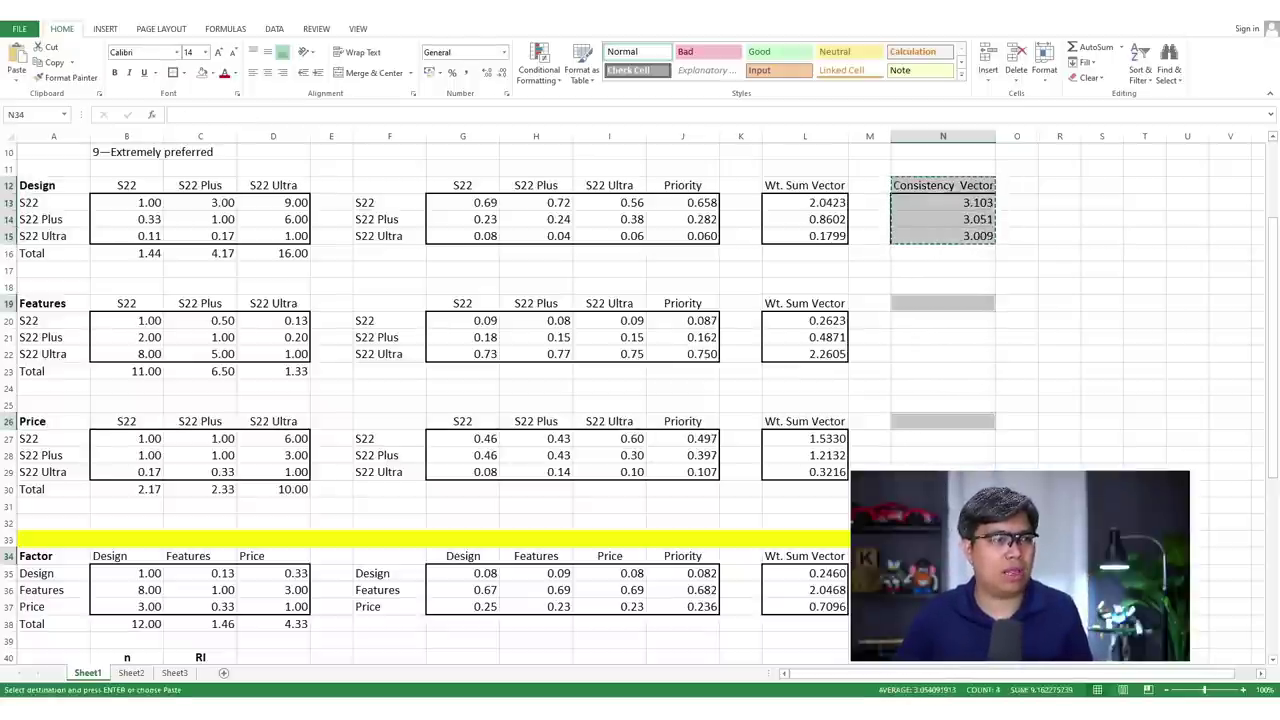
pyautogui.hotkey('ctrl', 'v')
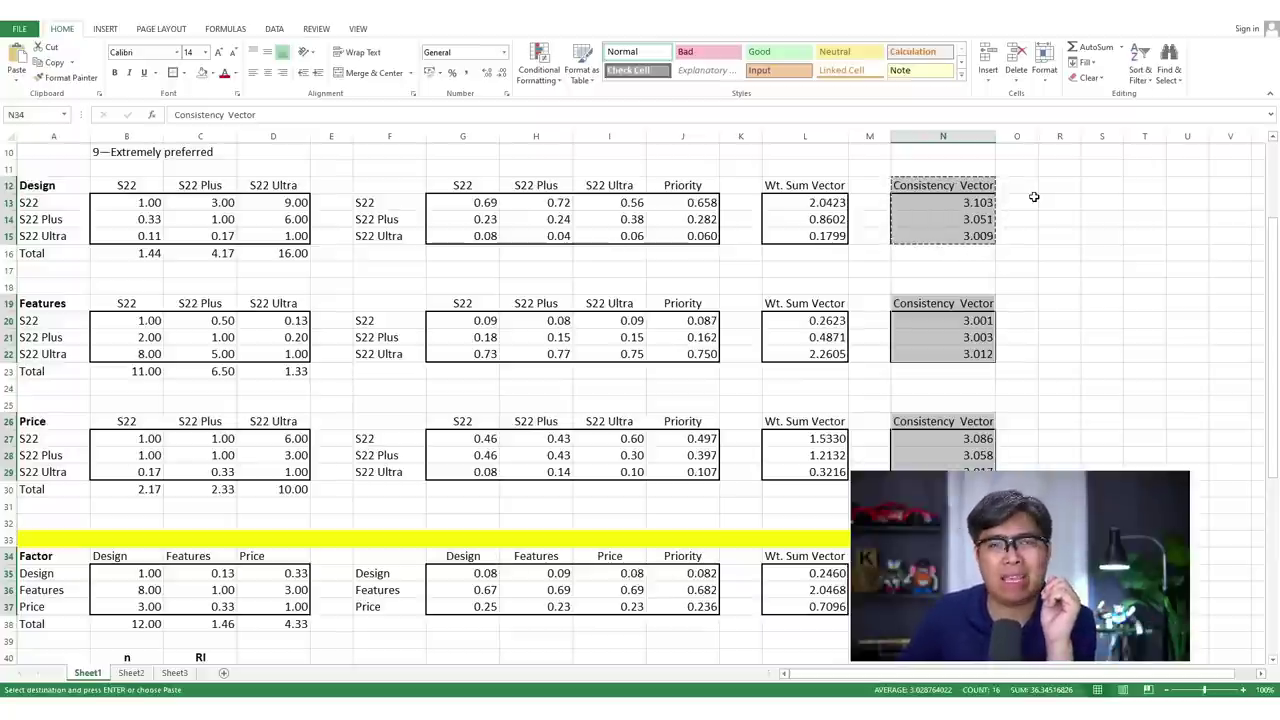
# - Unhide columns P and Q and enter the labels Lambda, CI and CR in P13:P15
pyautogui.moveTo(1029, 137); pyautogui.dragTo(1062, 140)
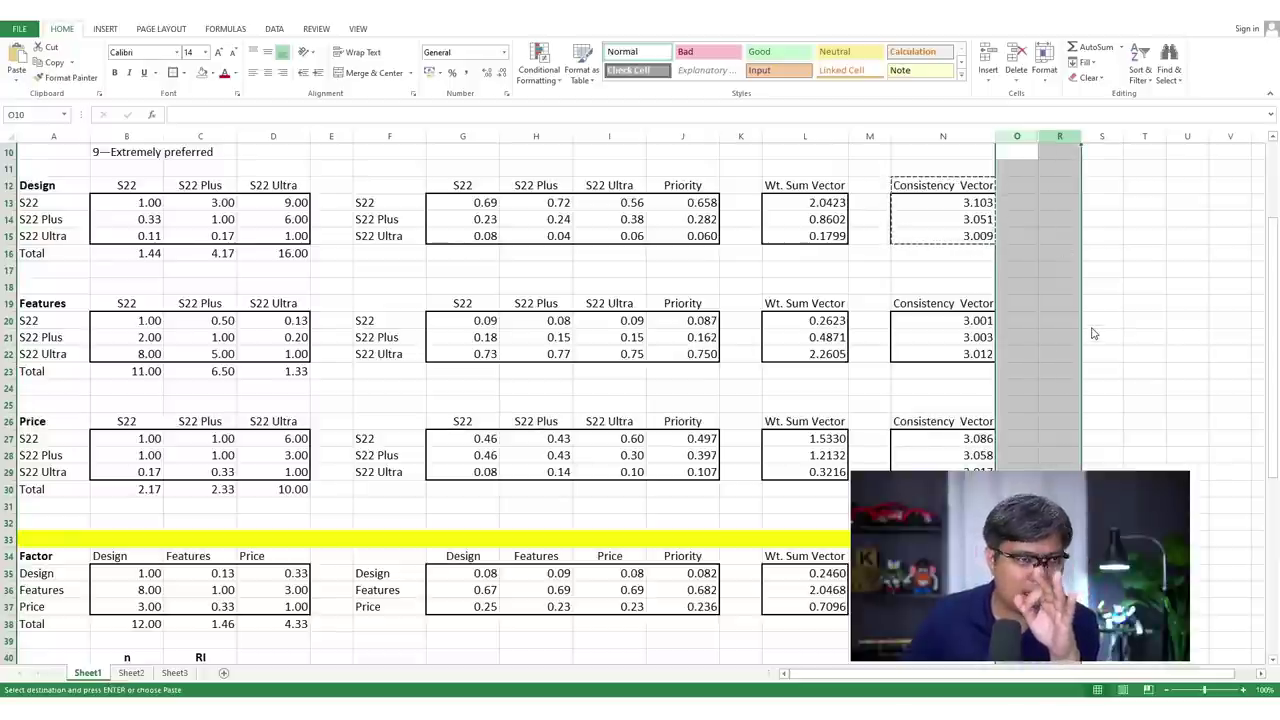
pyautogui.hotkey('ctrl', 'shift', '0')
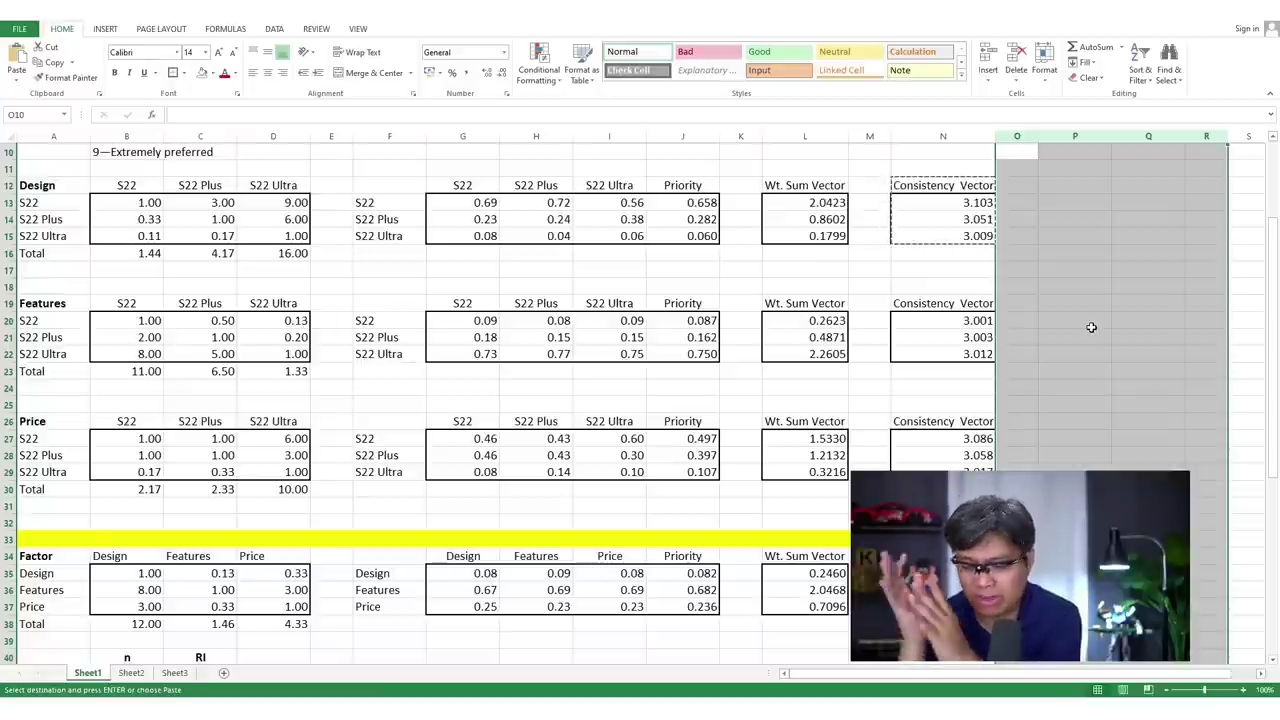
pyautogui.click(1063, 199)
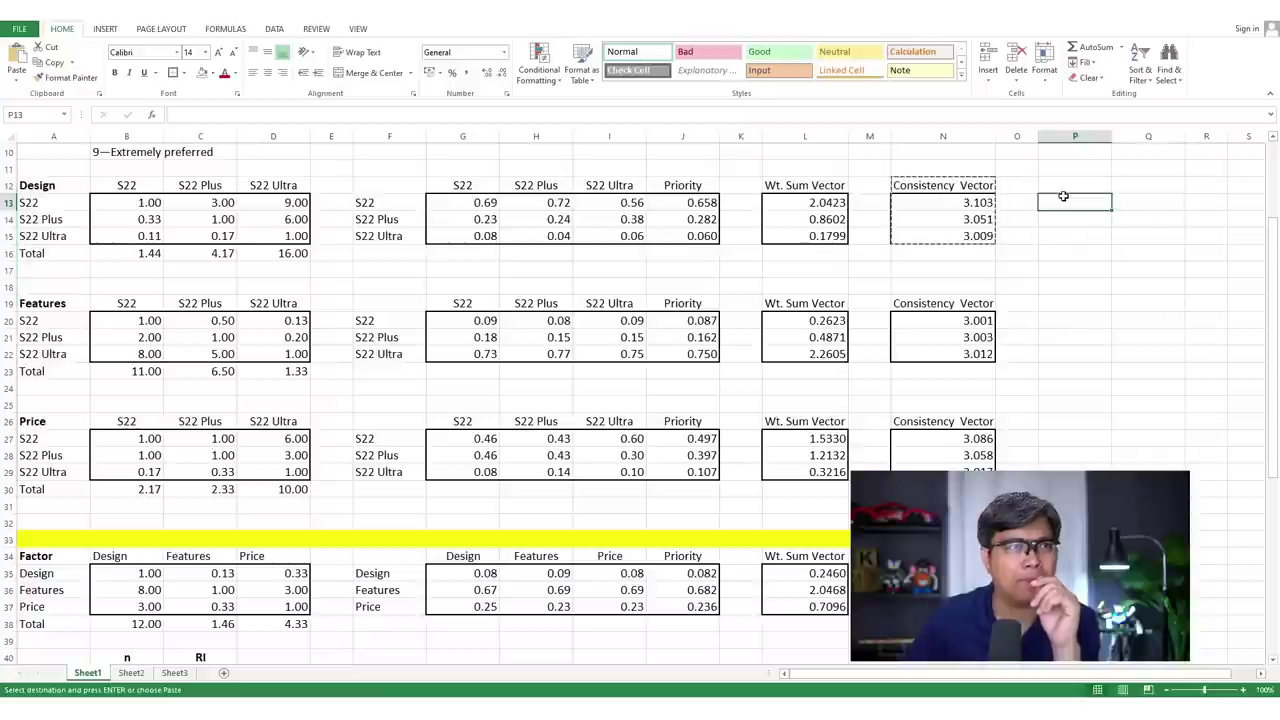
pyautogui.write('La')
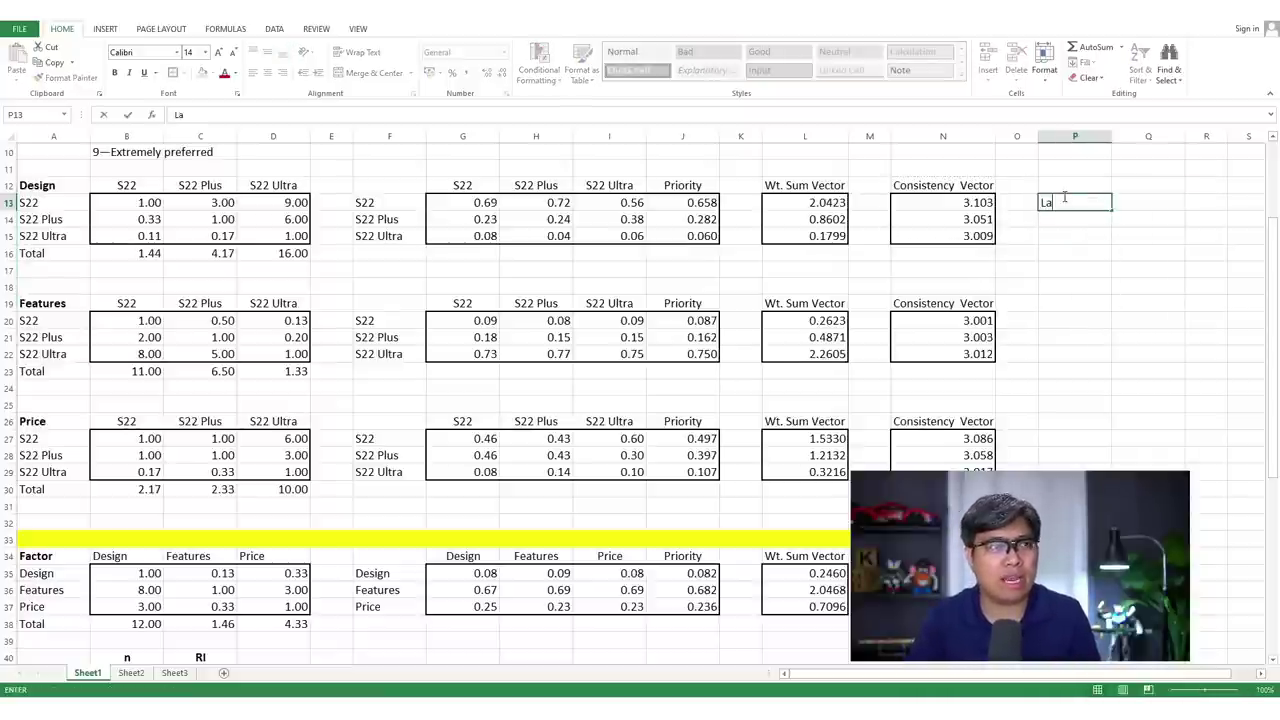
pyautogui.write('mdda')
pyautogui.press('Return')
pyautogui.write('C')
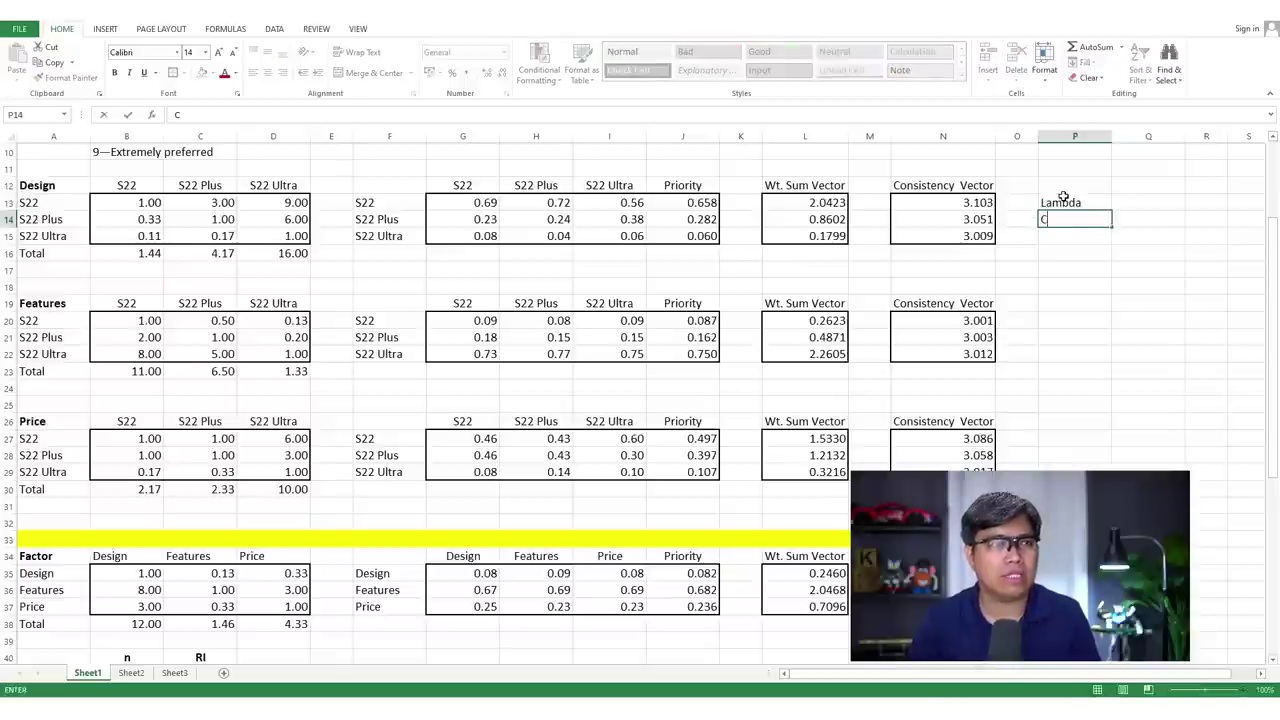
pyautogui.write('IC')
pyautogui.press('BackSpace')
pyautogui.press('Return')
pyautogui.write('CR')
pyautogui.press('Up')
# - Calculate the Design matrix's Lambda in Q13 as the average of N13:N15
pyautogui.press('Right')
pyautogui.press('Up')
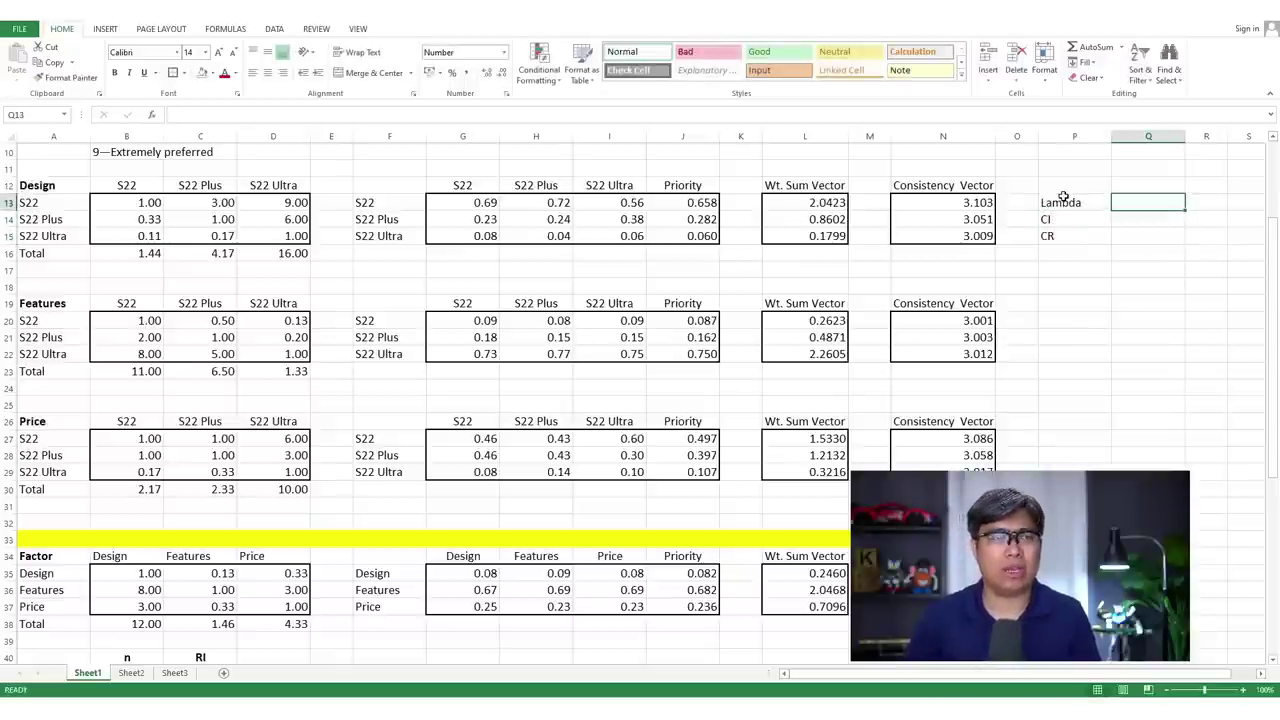
pyautogui.write('=')
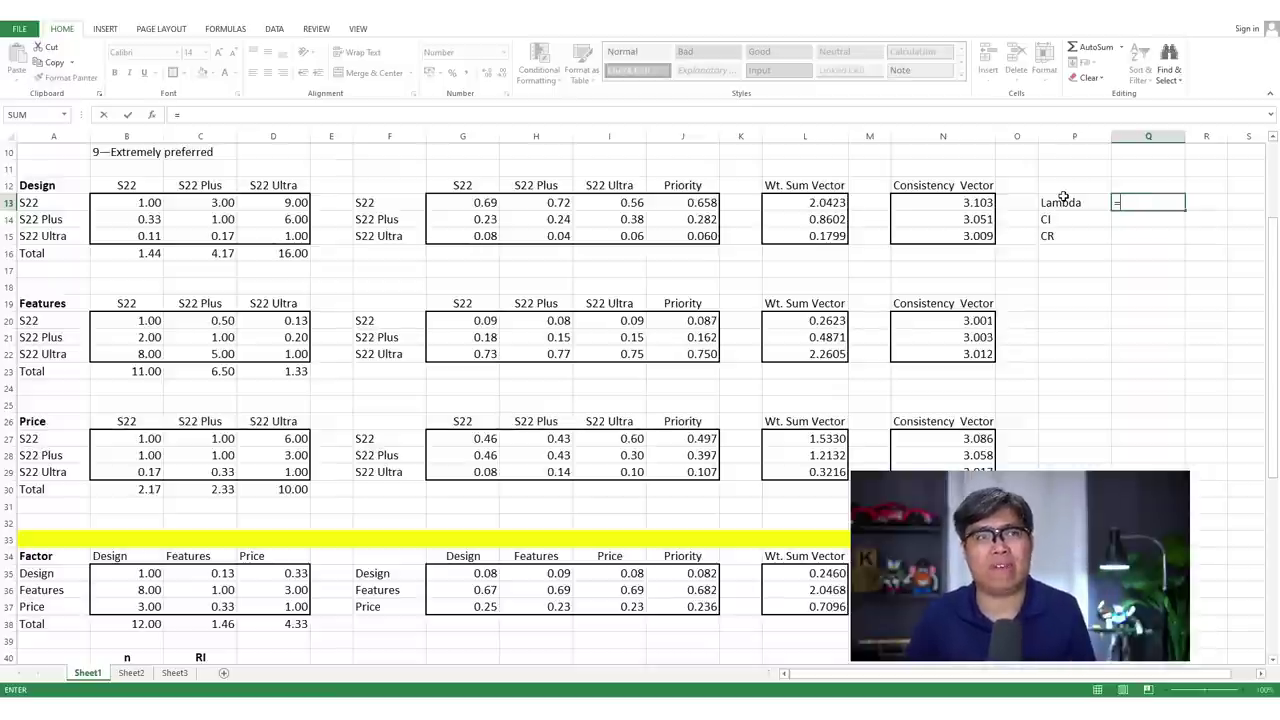
pyautogui.write('average(')
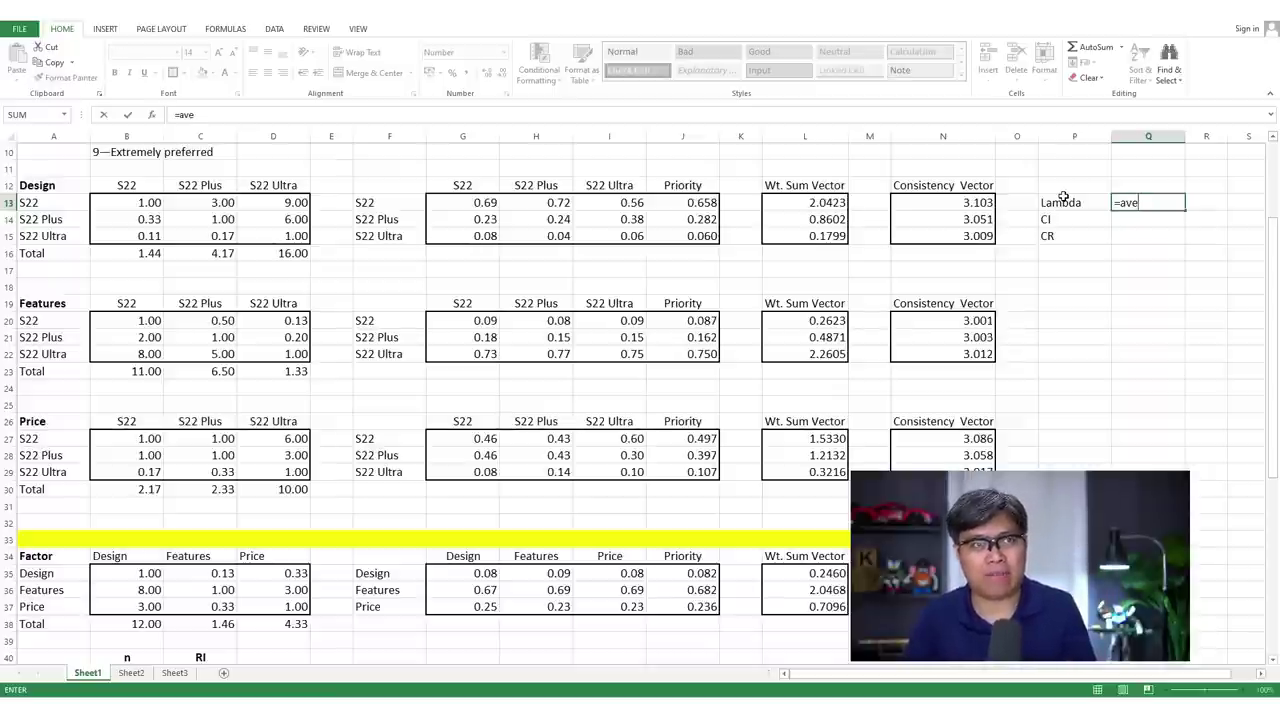
pyautogui.press('Left')
pyautogui.press('Left')
pyautogui.press('Left')
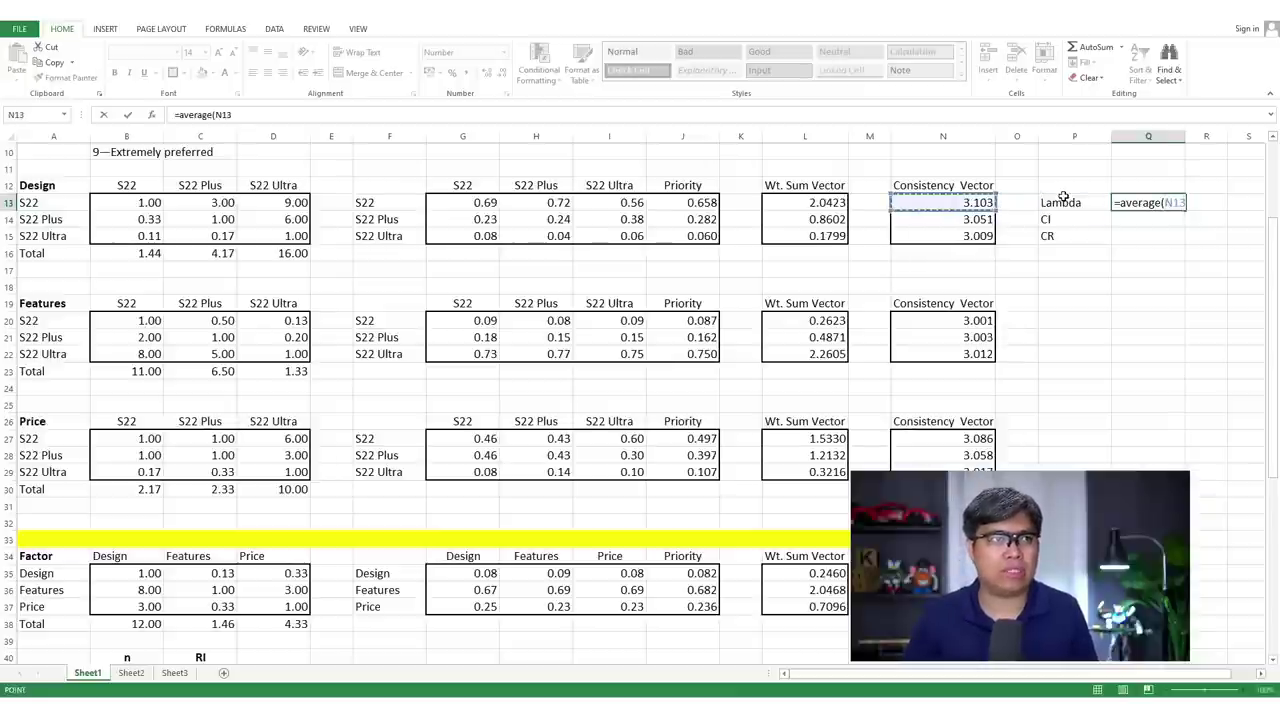
pyautogui.hotkey('shift', 'Down')
pyautogui.hotkey('shift', 'Down')
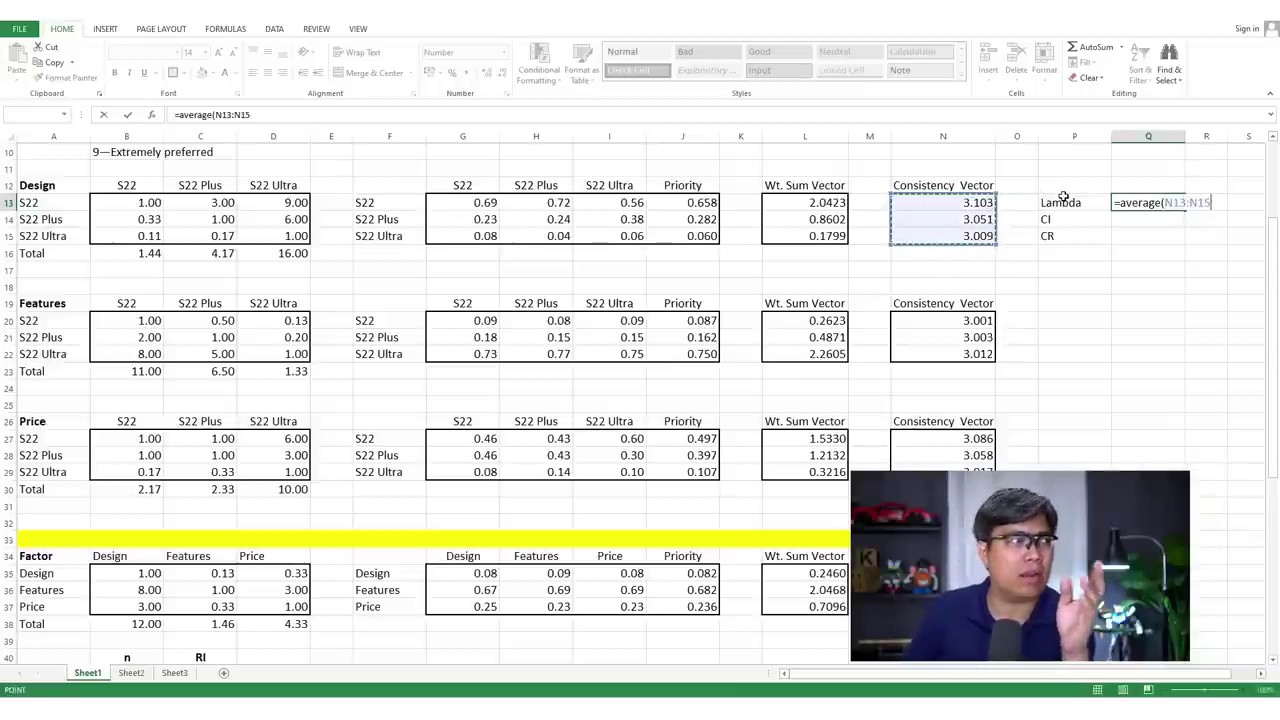
pyautogui.press('Return')
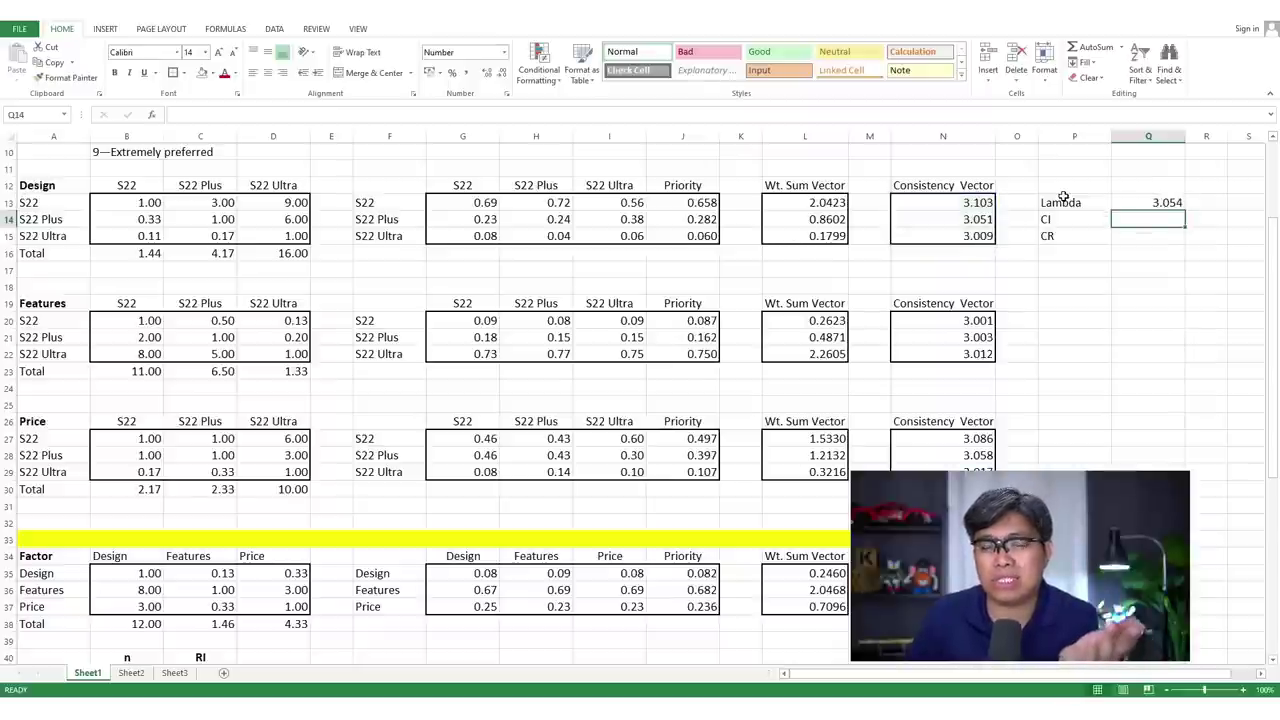
# - Calculate the Design matrix's CI in Q14 with =(Q13-3)/(3-1)
pyautogui.write('=')
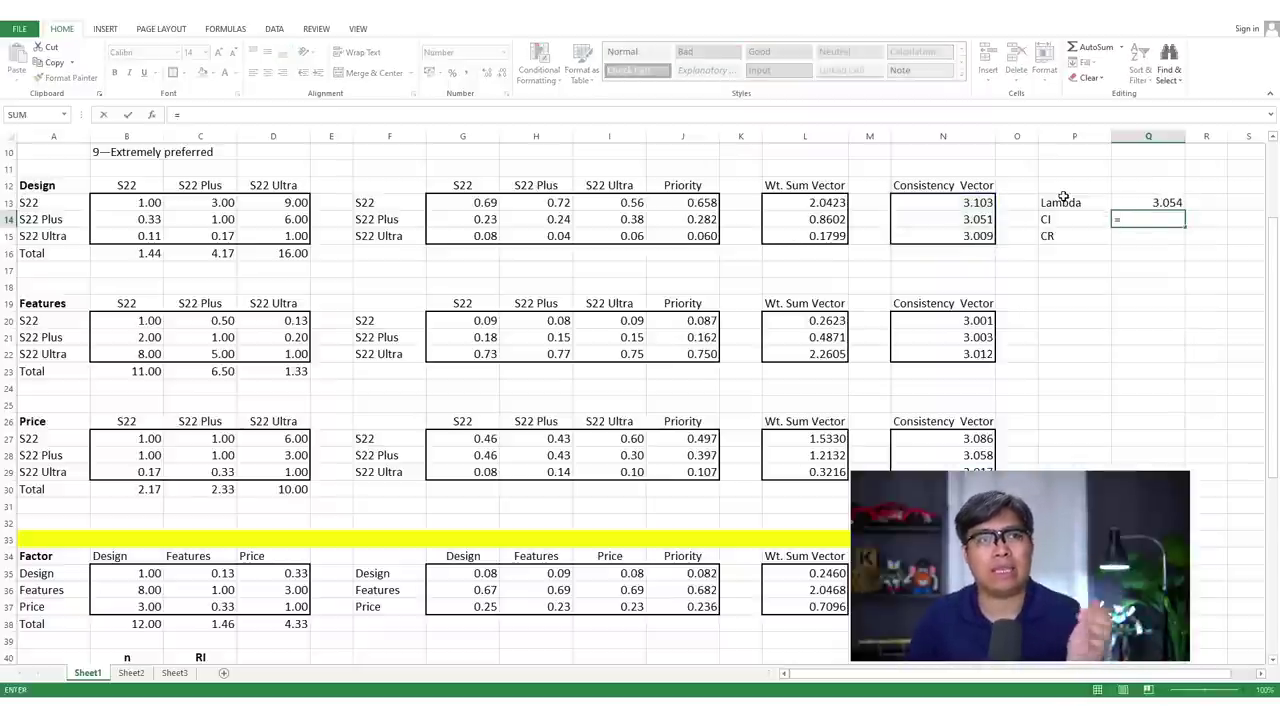
pyautogui.write('(')
pyautogui.press('Up')
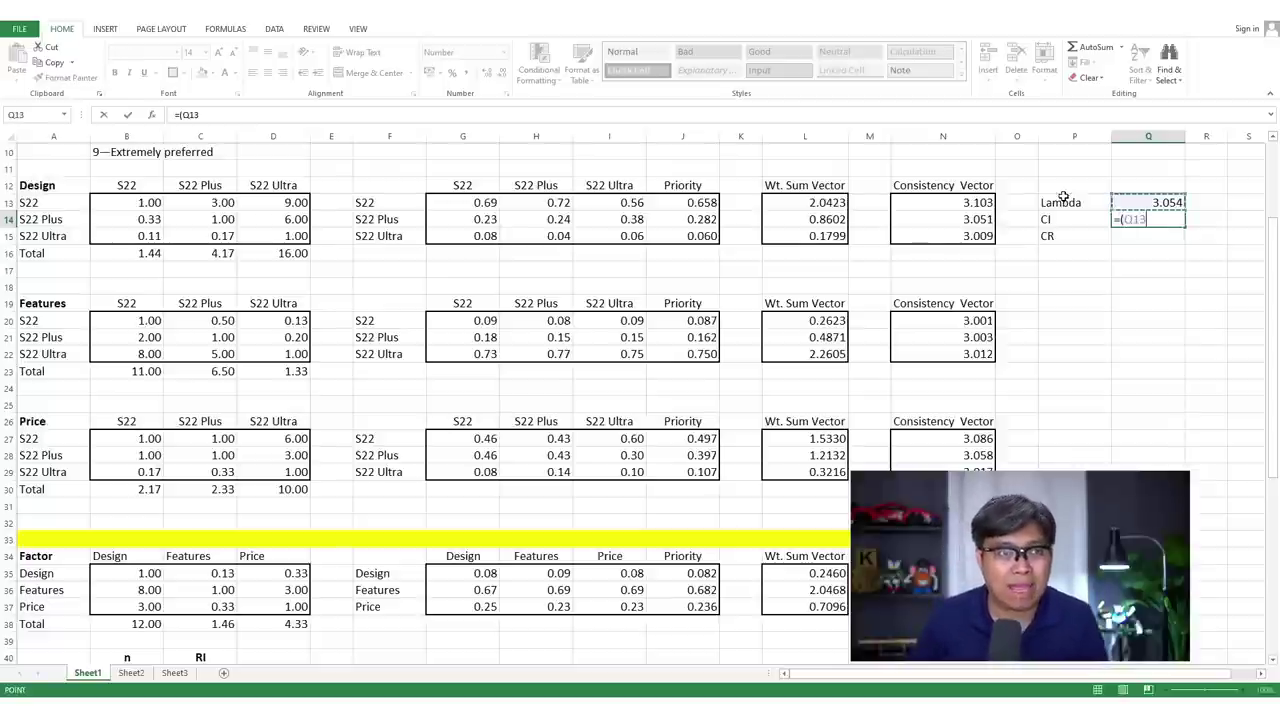
pyautogui.write('-3)/(')
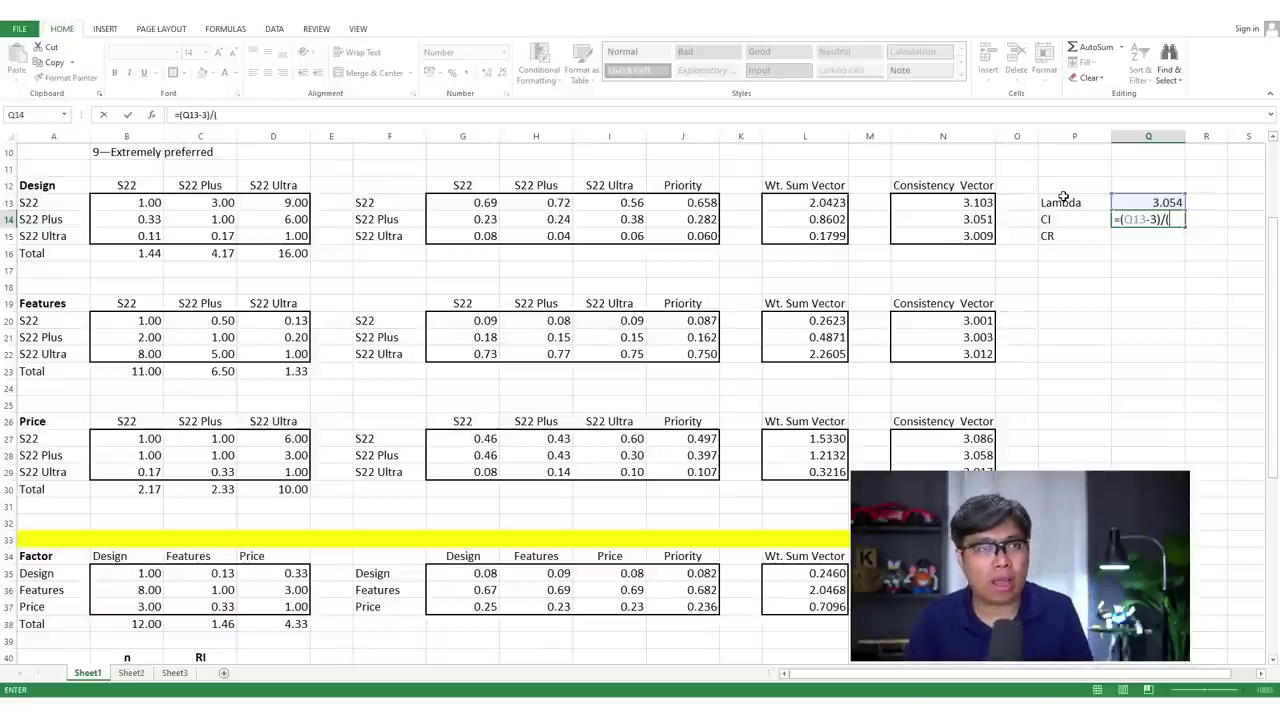
pyautogui.write('3-1')
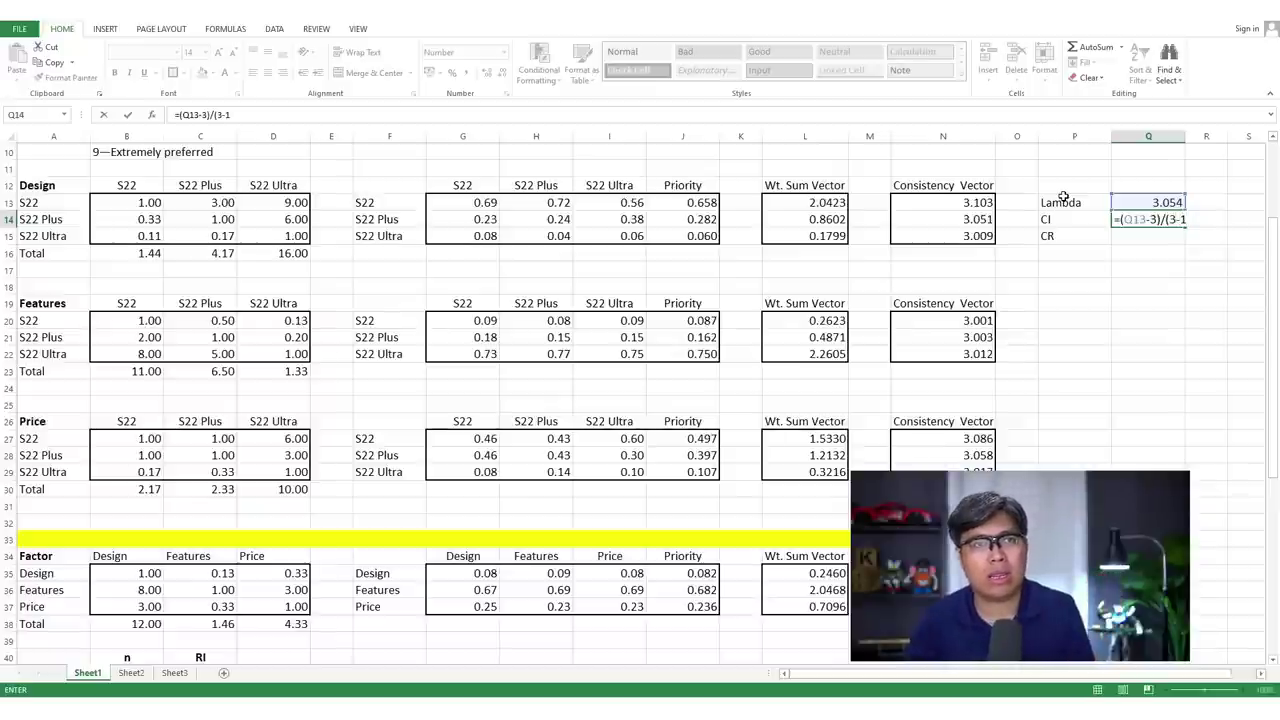
pyautogui.press('Return')
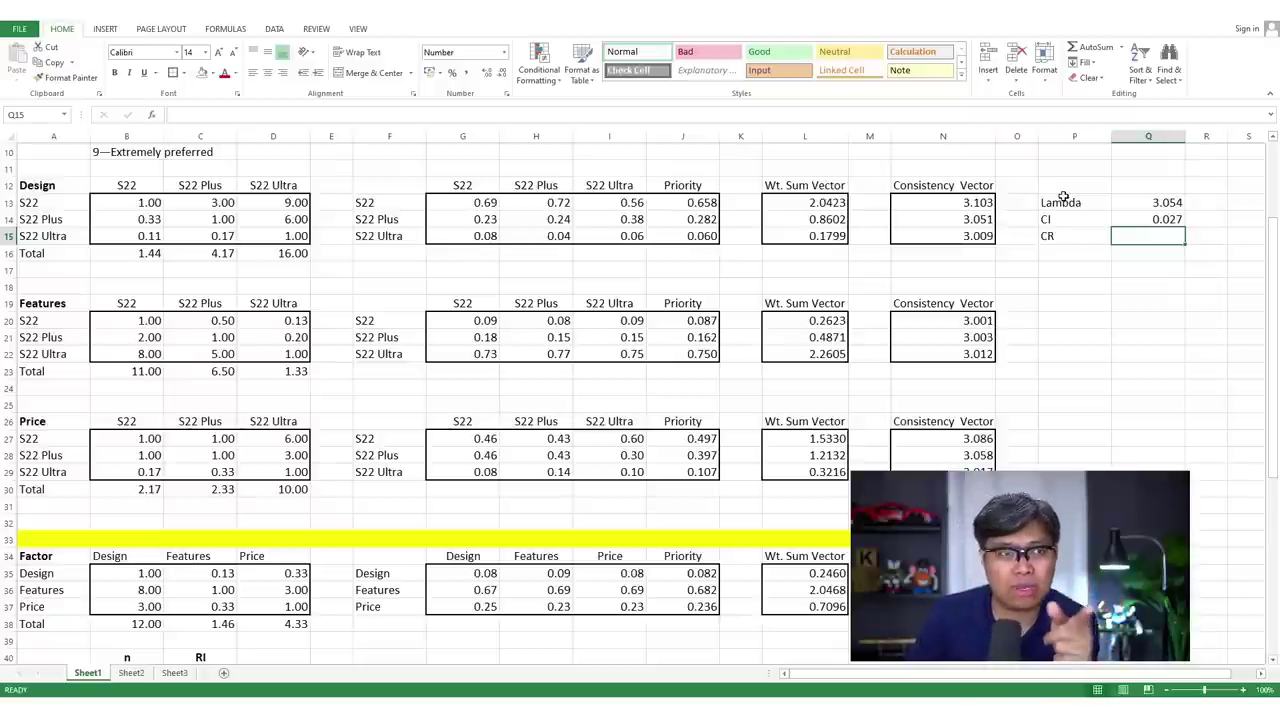
# - Calculate the Design matrix's CR in Q15 by dividing CI by the looked-up RI: =Q14/VLOOKUP(3,B41:C47,2)
pyautogui.write('=')
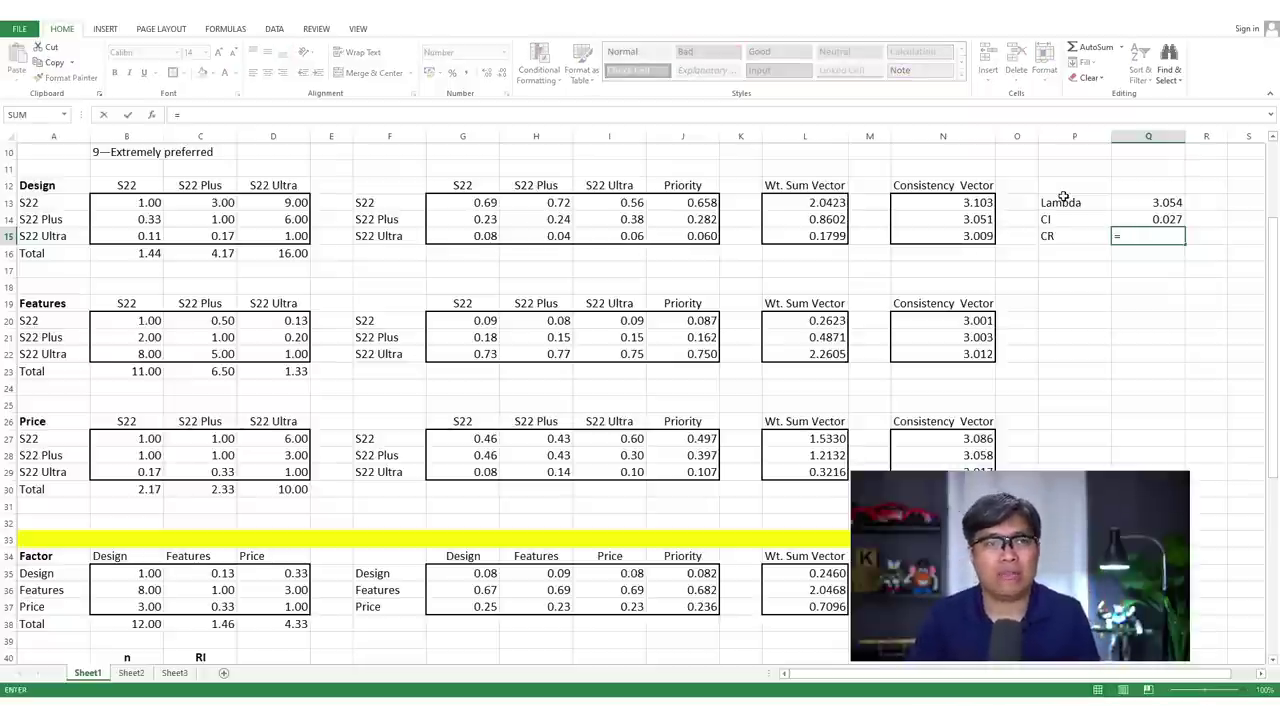
pyautogui.press('Up')
pyautogui.write('/')
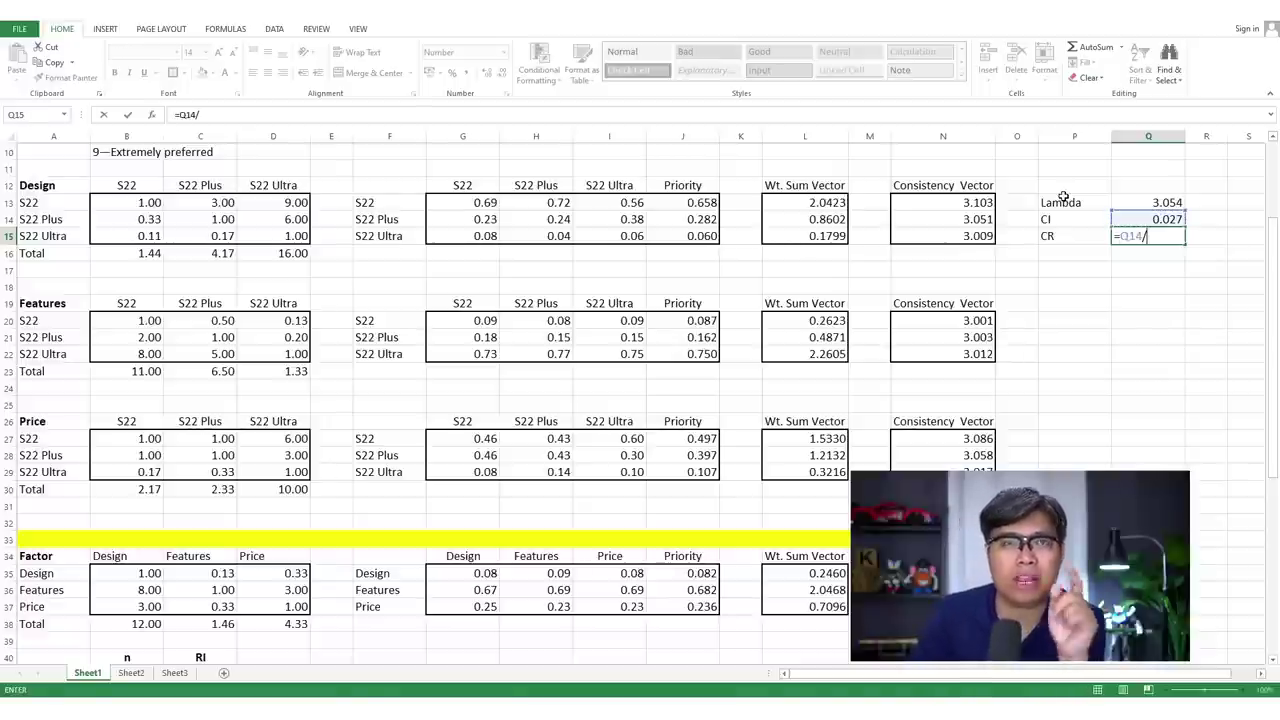
pyautogui.moveTo(1275, 436); pyautogui.dragTo(1275, 489)
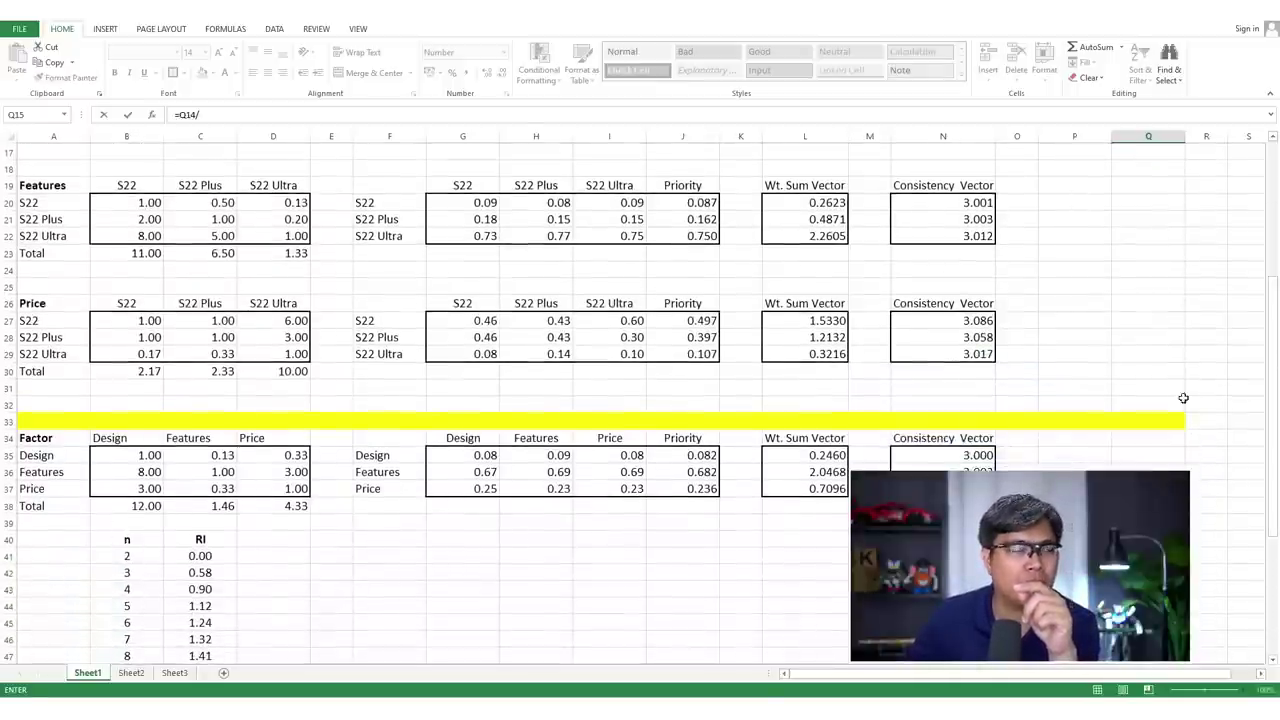
pyautogui.scroll(3, 1178, 356)
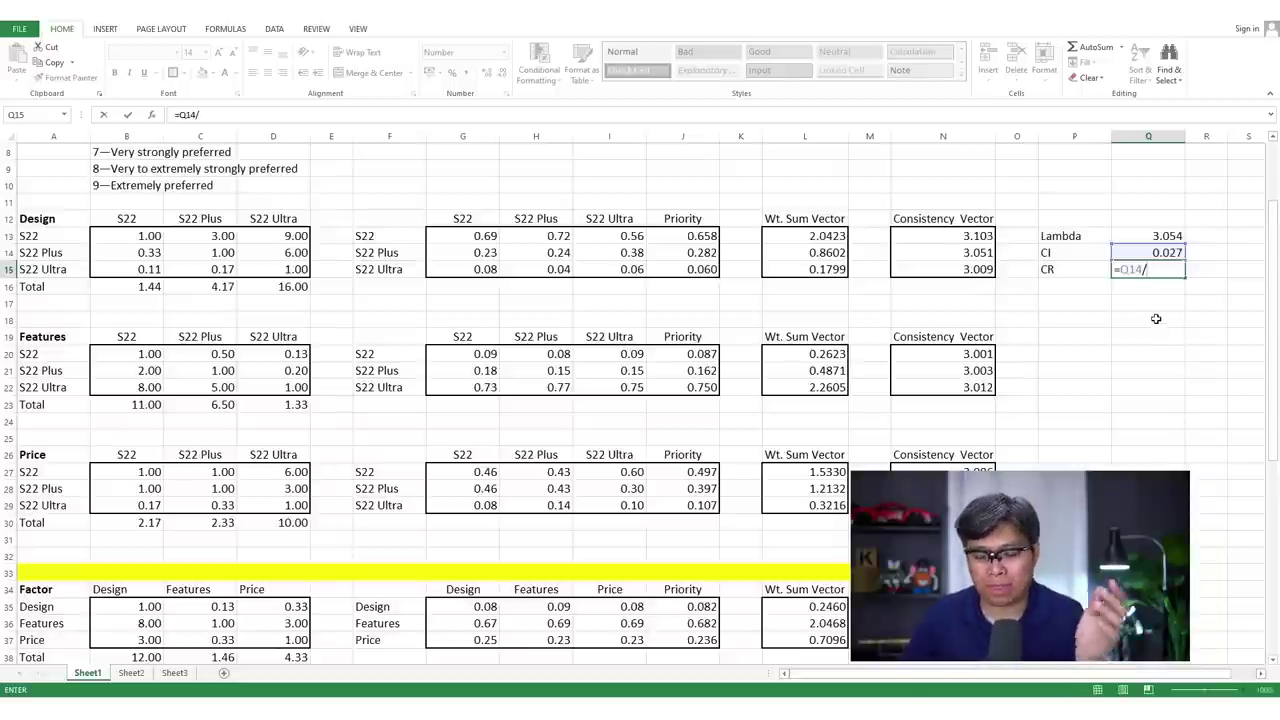
pyautogui.write('vlo')
pyautogui.write('p(3,')
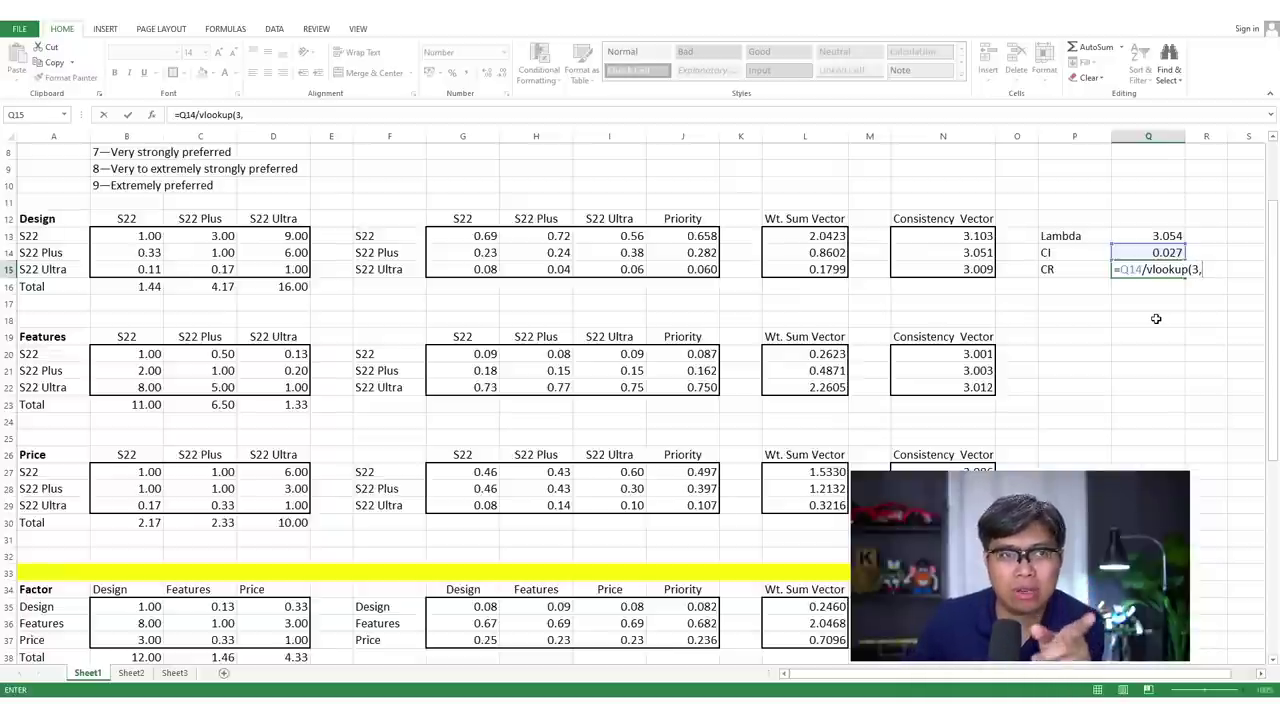
pyautogui.scroll(-5, 130, 400)
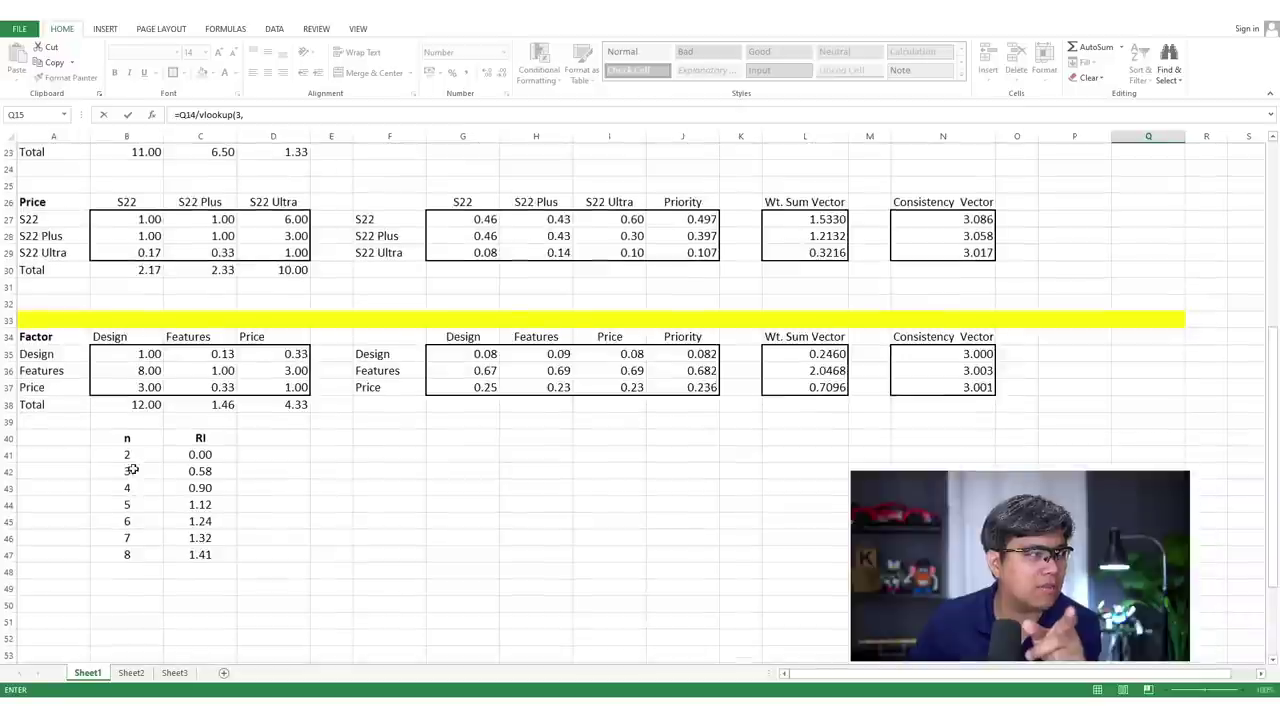
pyautogui.moveTo(127, 454); pyautogui.dragTo(200, 557)
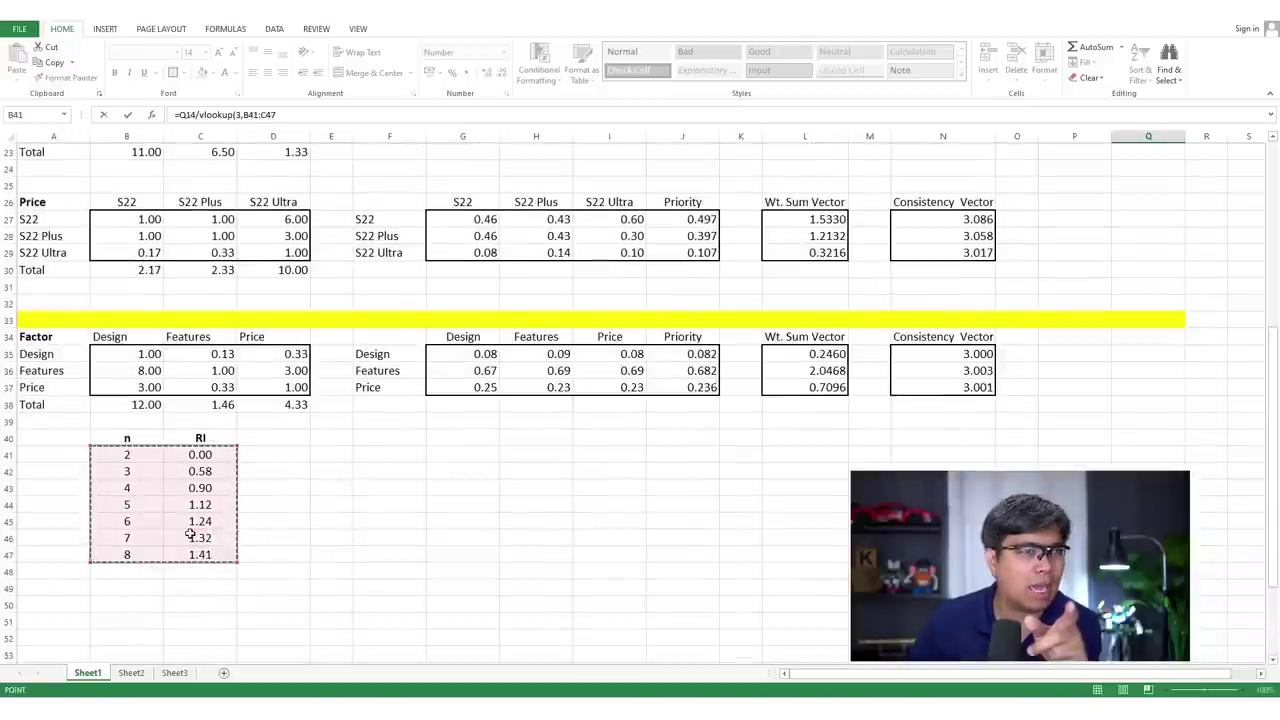
pyautogui.write(',')
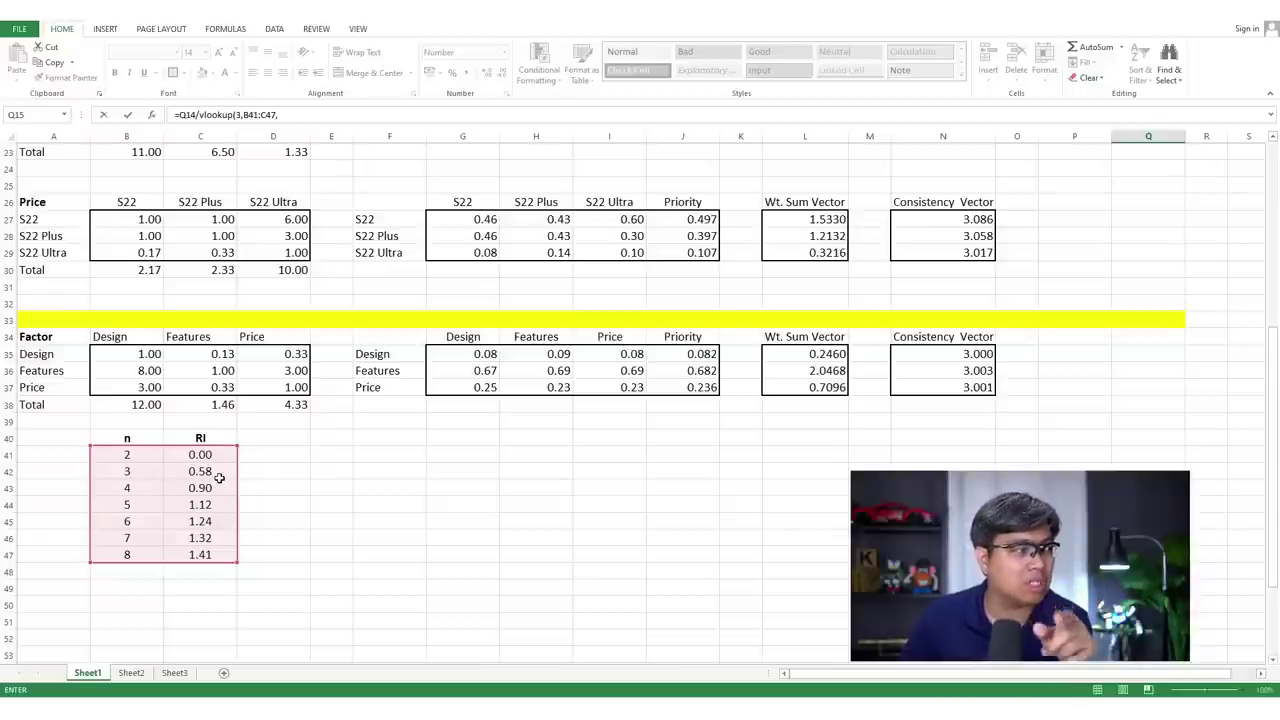
pyautogui.scroll(3, 880, 366)
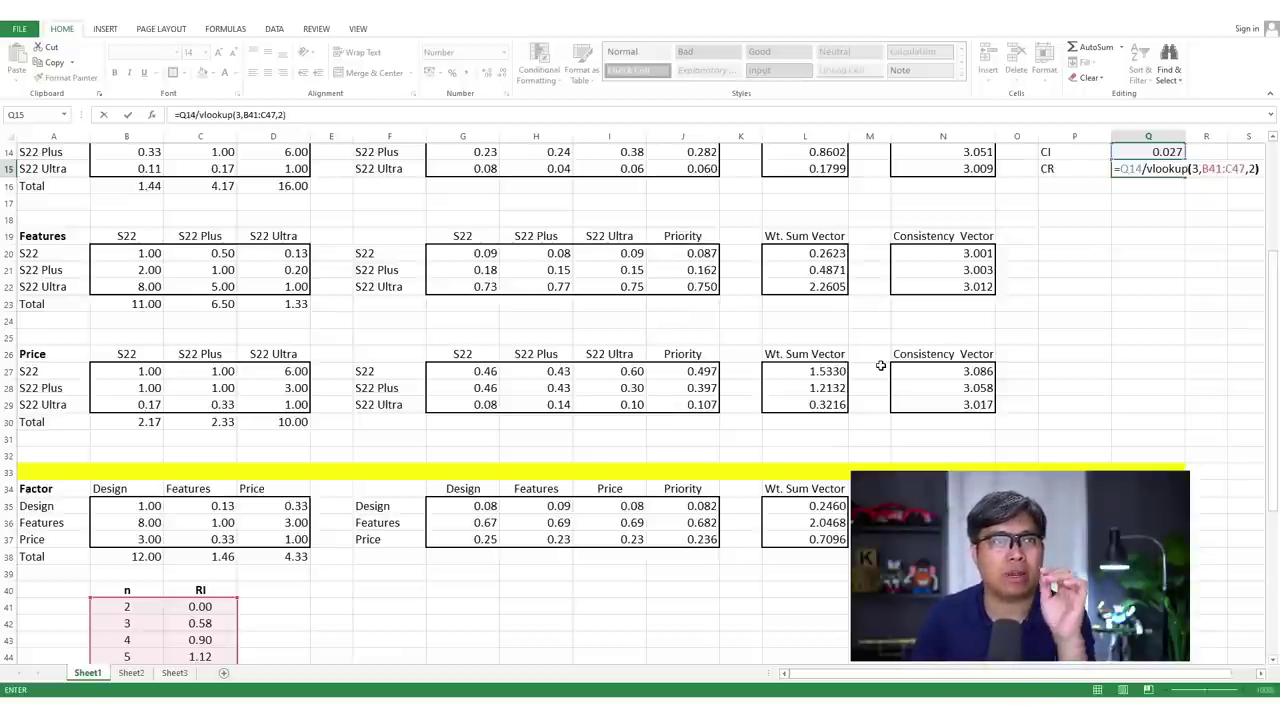
pyautogui.press('Return')
pyautogui.scroll(-1, 830, 458)
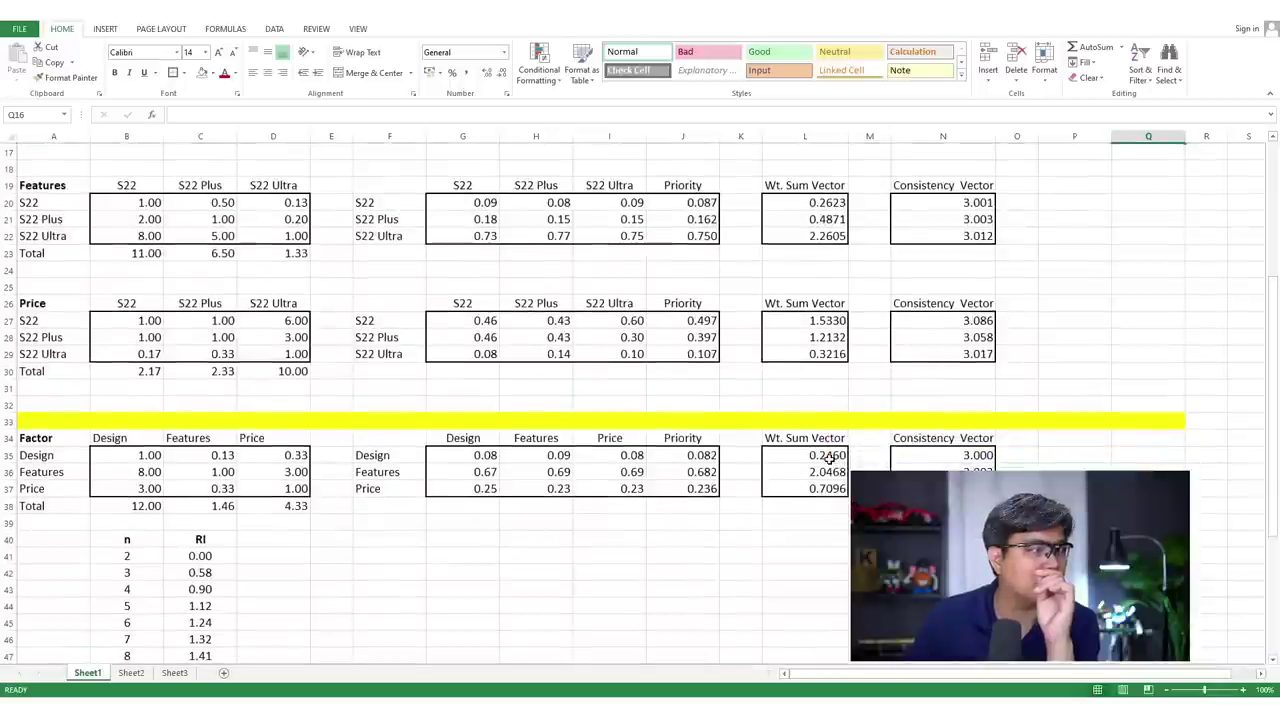
pyautogui.scroll(1, 830, 458)
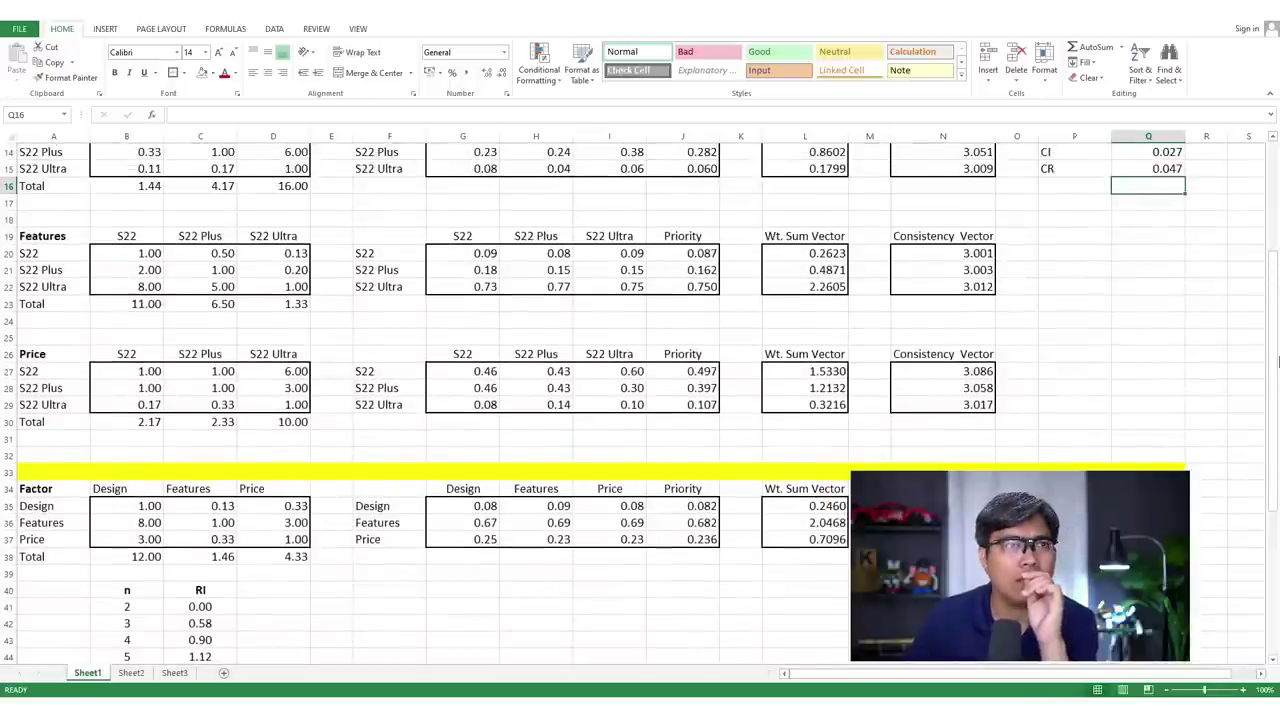
# - Outline the Lambda, CI and CR results in Q13:Q15 with a thick box border
pyautogui.click(1157, 172)
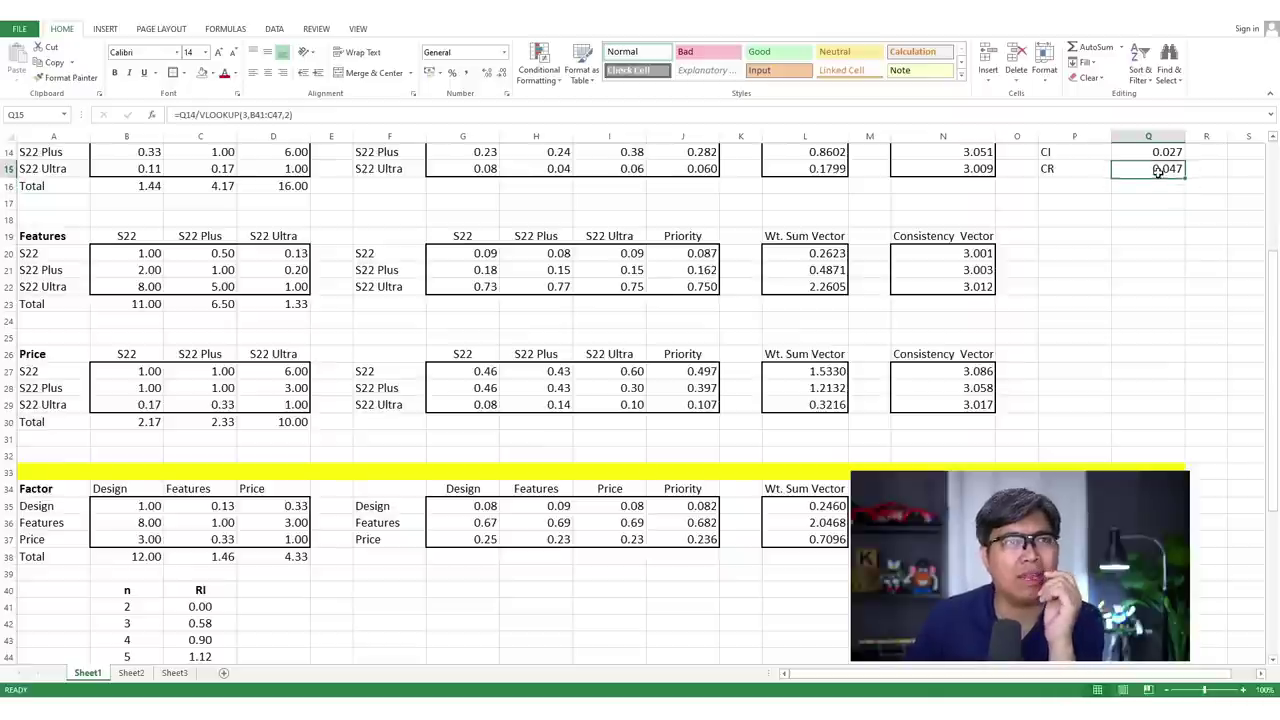
pyautogui.scroll(2, 1104, 272)
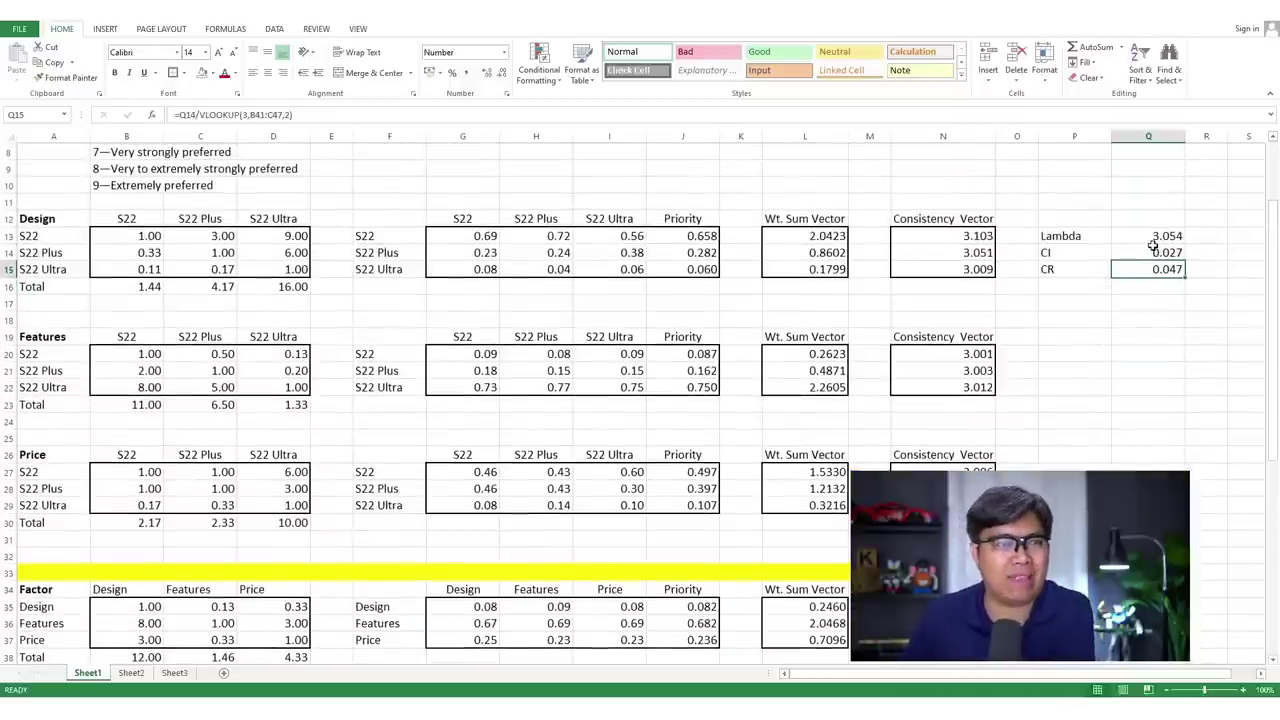
pyautogui.moveTo(1137, 236); pyautogui.dragTo(1147, 269)
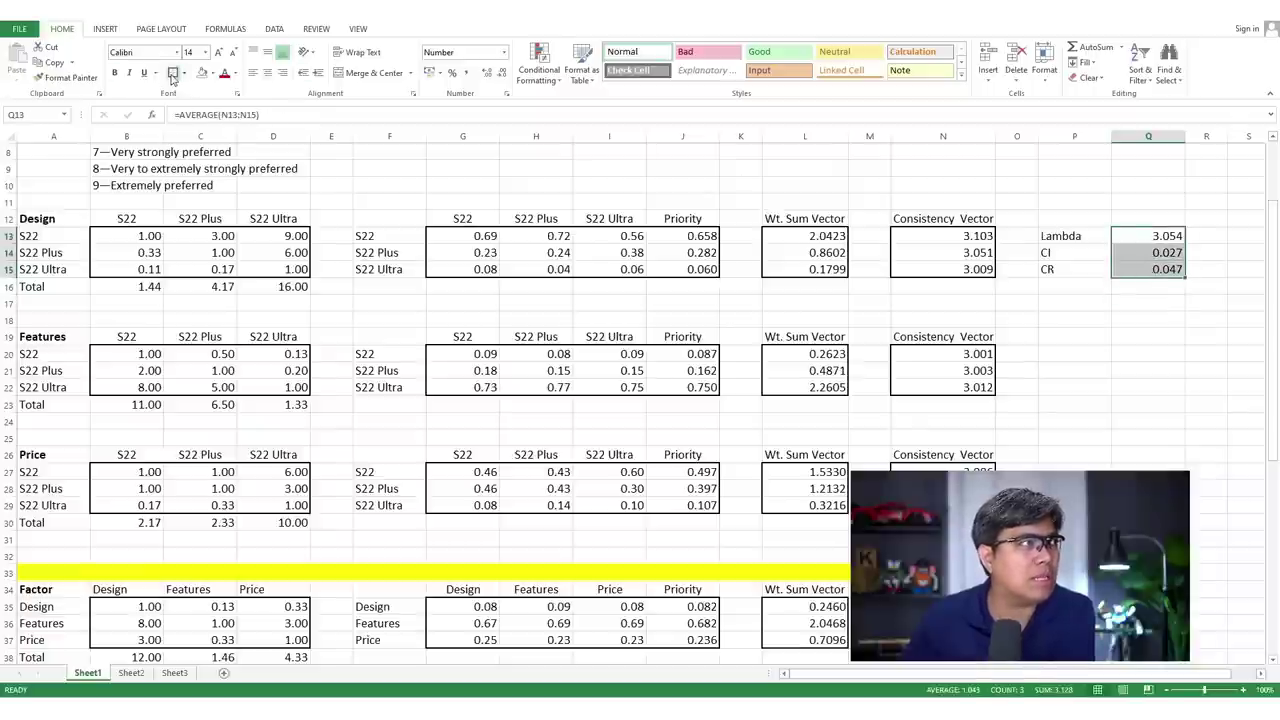
# - Try to copy the Lambda, CI and CR block P13:Q15 to P20, P27 and P35
pyautogui.moveTo(1062, 236); pyautogui.dragTo(1139, 268)
pyautogui.hotkey('ctrl', 'c')
pyautogui.click(1066, 352)
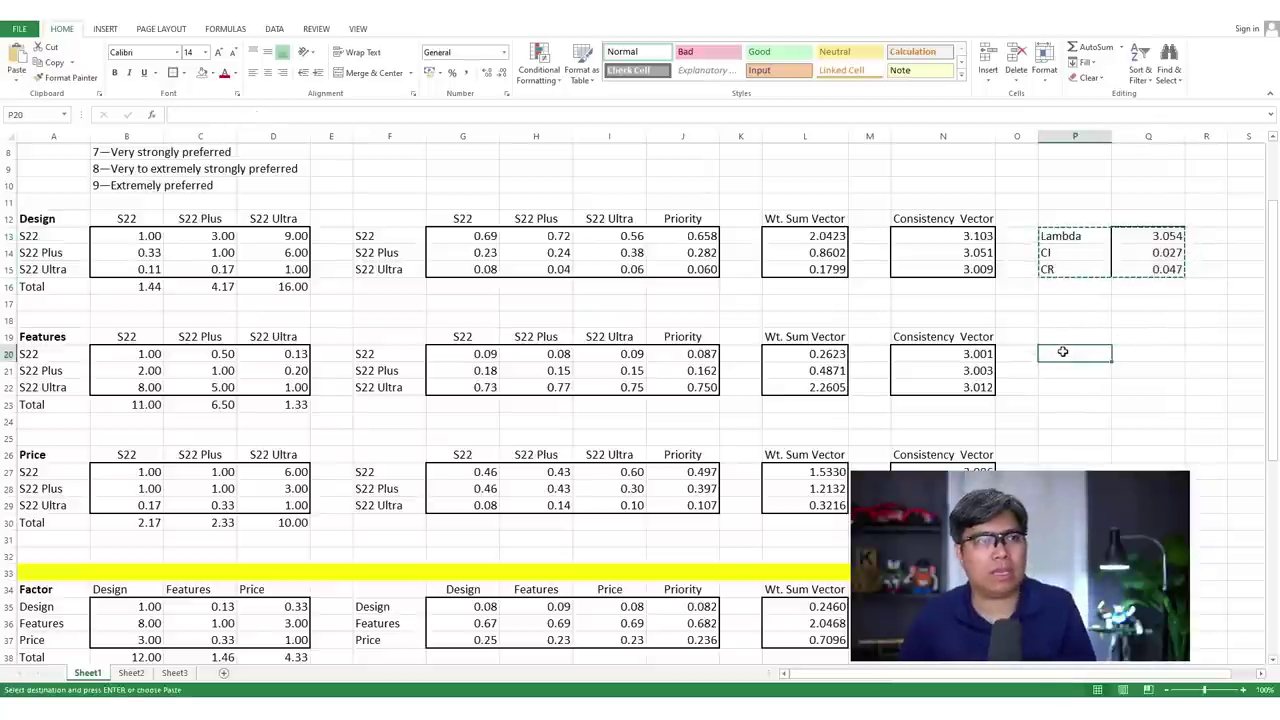
pyautogui.keyDown('ctrl'); pyautogui.click(1073, 471); pyautogui.keyUp('ctrl')
pyautogui.keyDown('ctrl'); pyautogui.click(1075, 606); pyautogui.keyUp('ctrl')
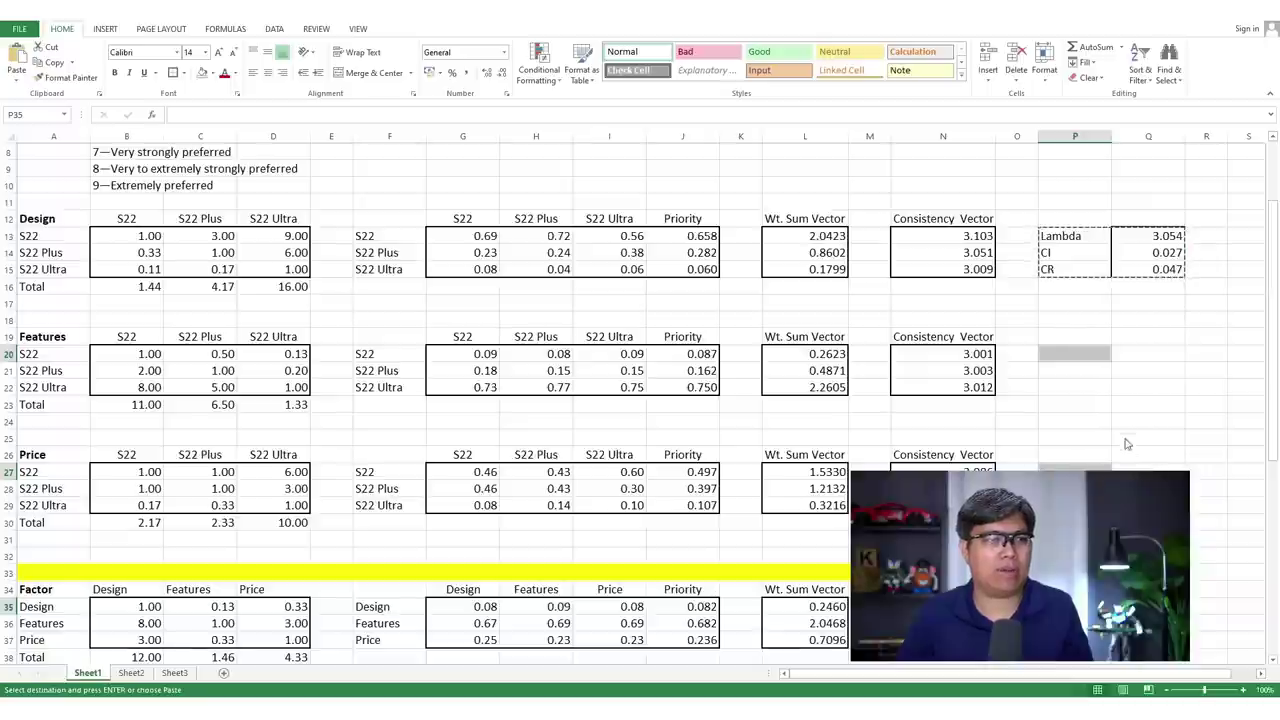
pyautogui.hotkey('ctrl', 'v')
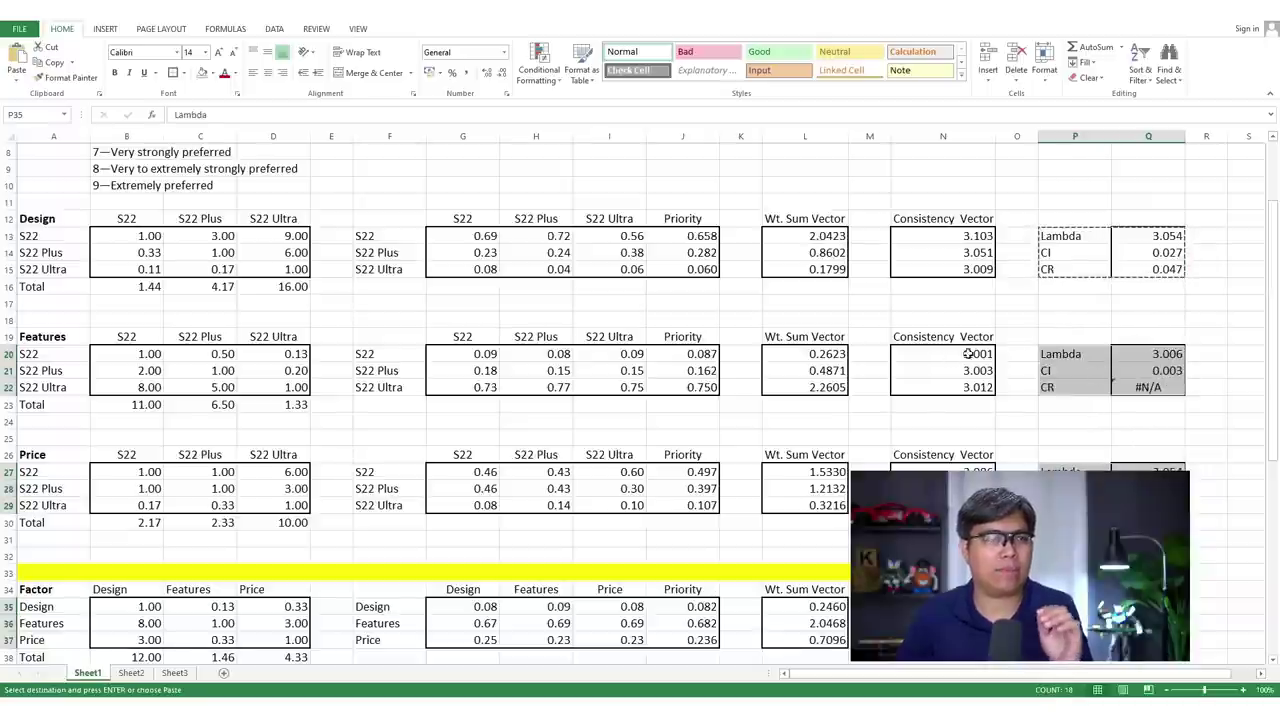
pyautogui.hotkey('ctrl', 'z')
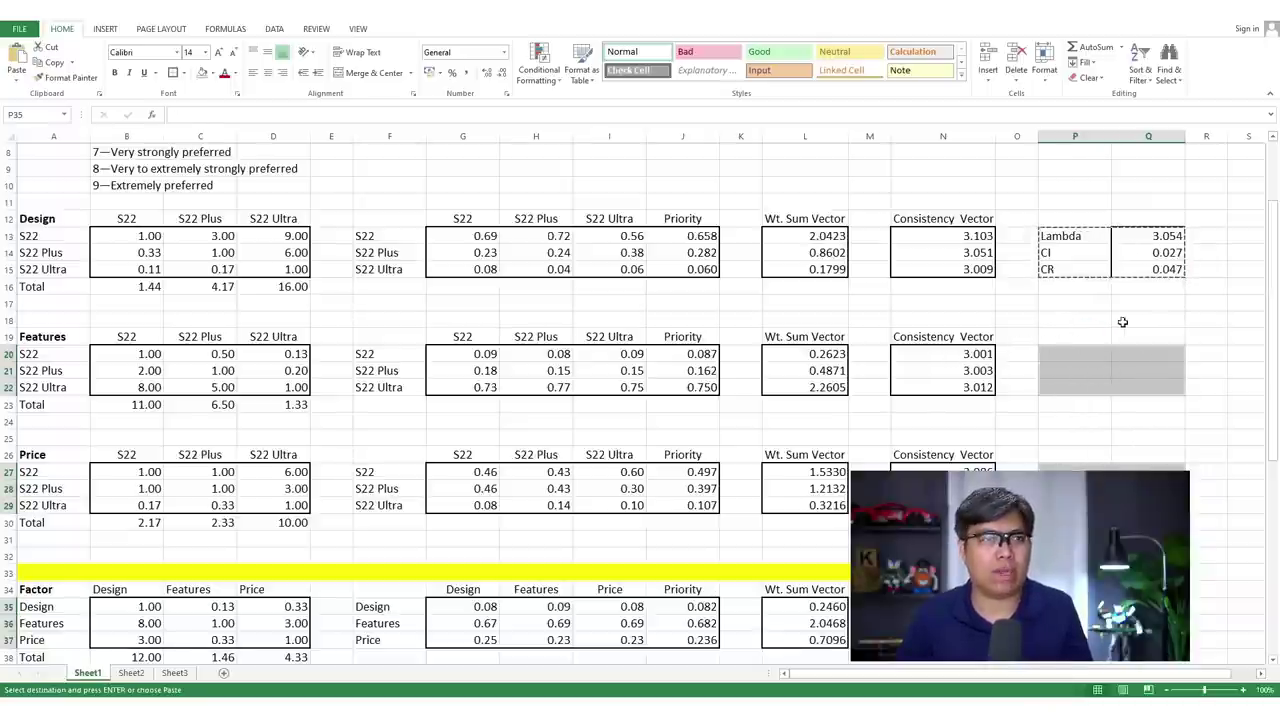
# - Make the lookup range in the Q15 CR formula absolute as $B$41:$C$47
pyautogui.click(1172, 272)
pyautogui.press('Escape')
pyautogui.doubleClick(1167, 270)
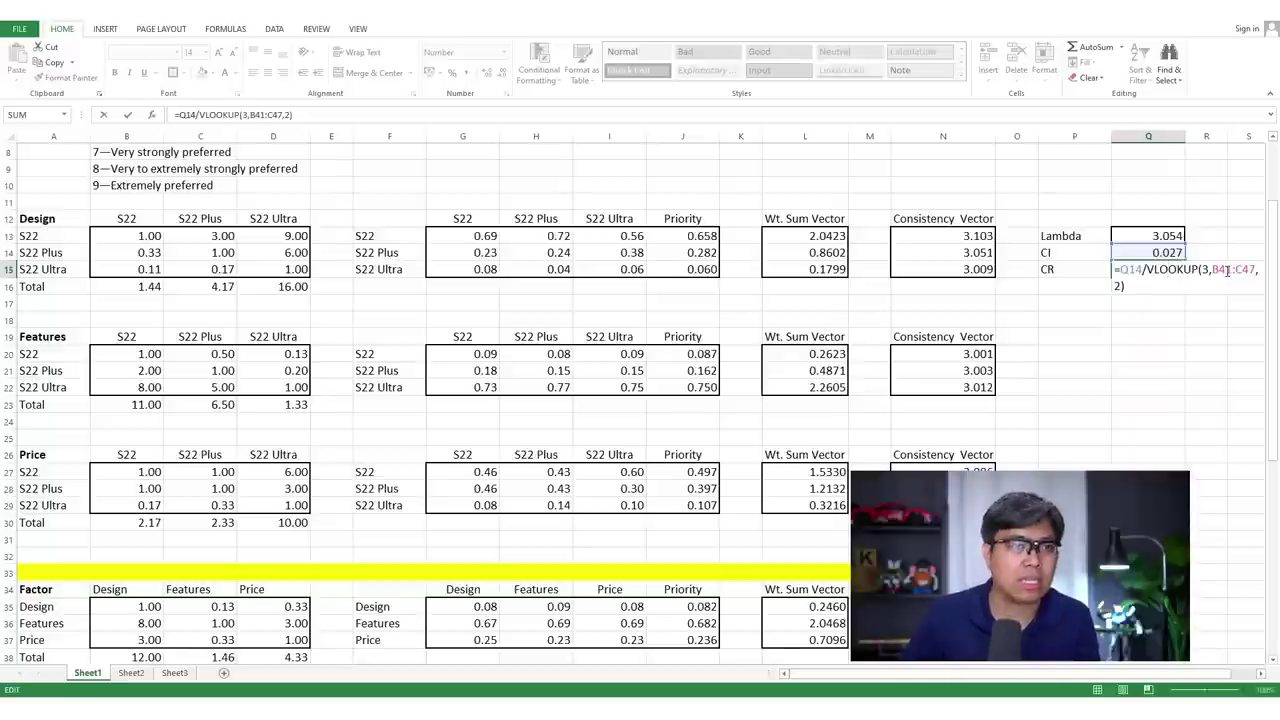
pyautogui.press('F4')
pyautogui.press('F4')
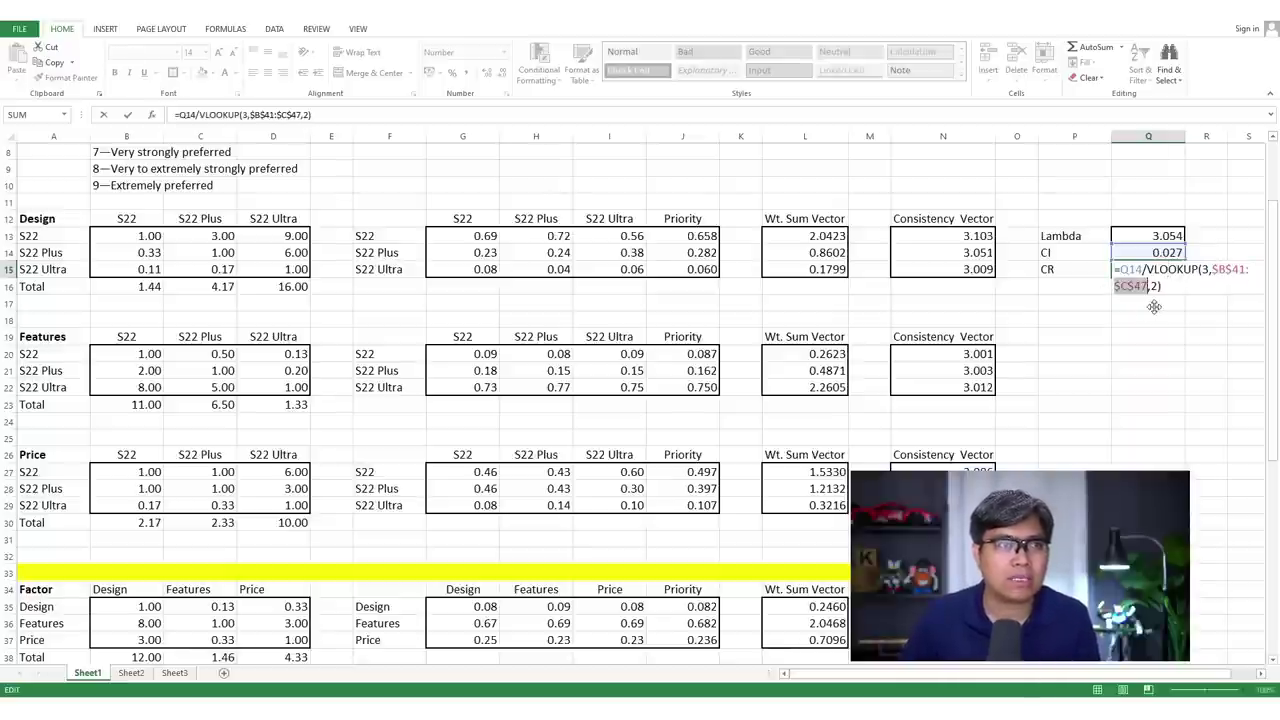
pyautogui.press('Return')
# - Copy the Lambda, CI and CR block P13:Q15 to P20, P27 and P35 for Features, Price and Factor
pyautogui.moveTo(1068, 232); pyautogui.dragTo(1137, 261)
pyautogui.hotkey('ctrl', 'c')
pyautogui.click(1068, 356)
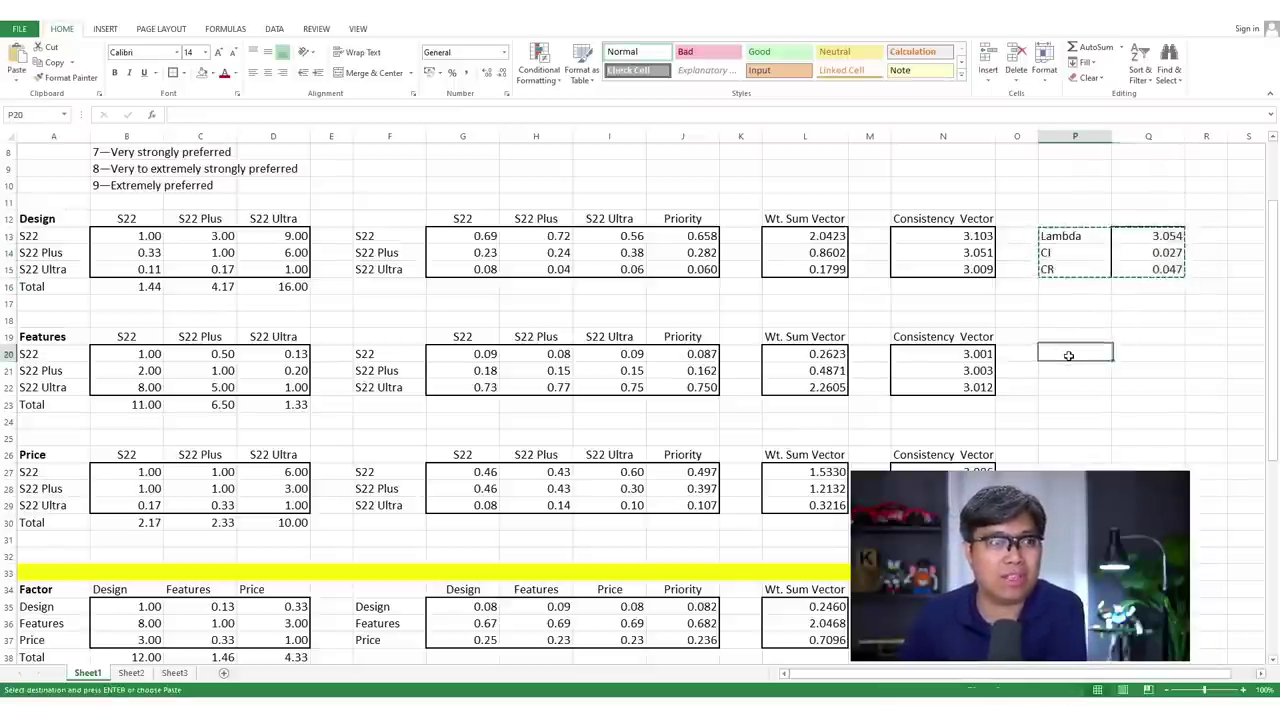
pyautogui.click(1069, 466)
pyautogui.click(1075, 606)
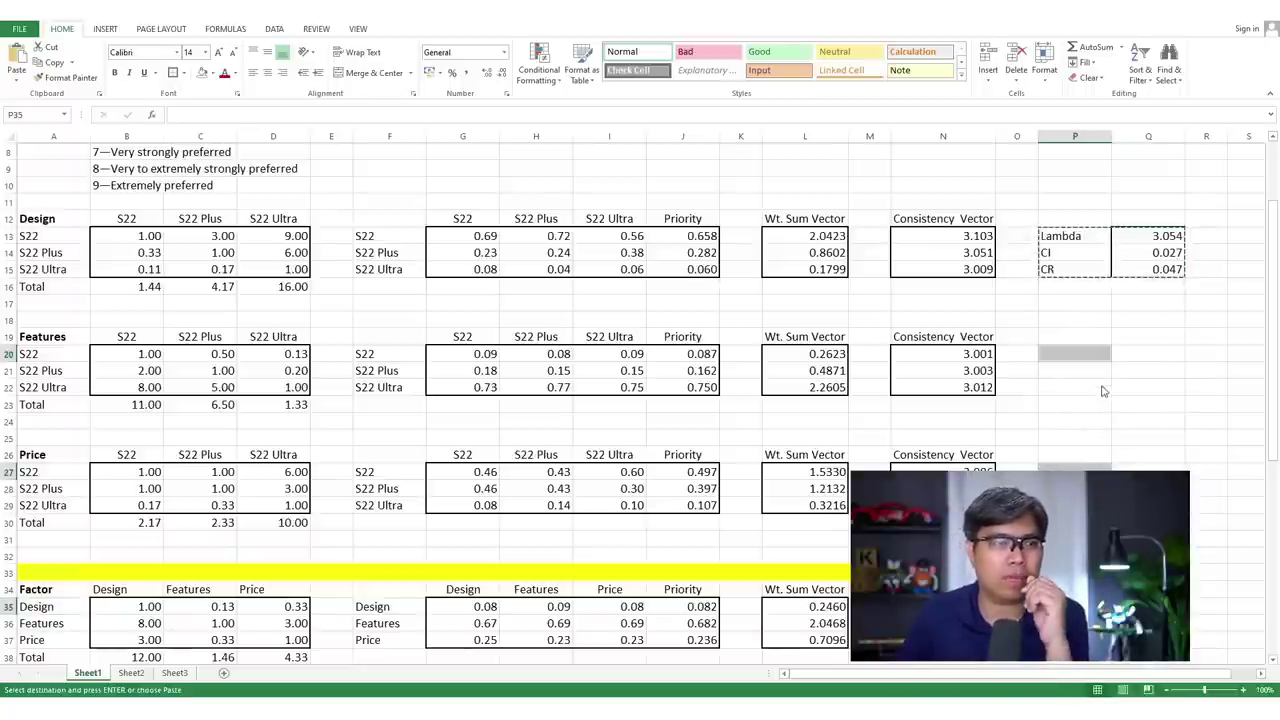
pyautogui.hotkey('ctrl', 'v')
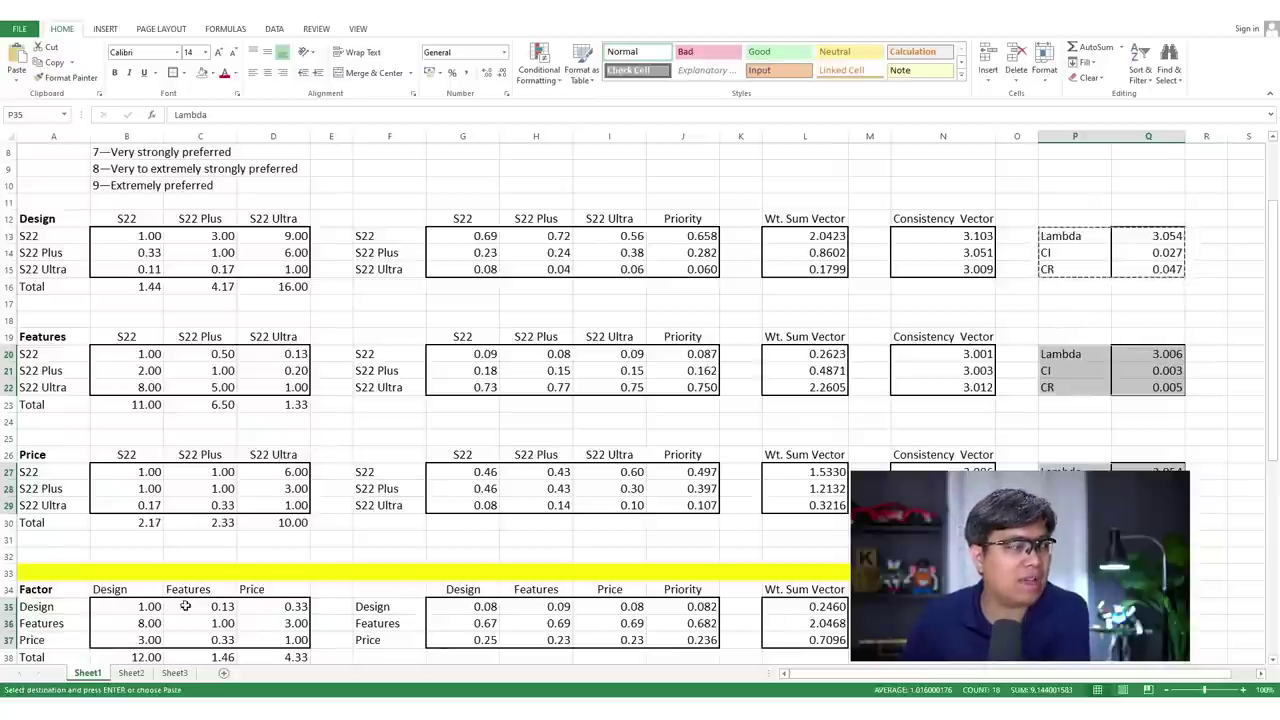
# - Copy the Factor table's G34:I37 block to G39 and clear the pasted contents of G40:I42
pyautogui.scroll(-1, 220, 597)
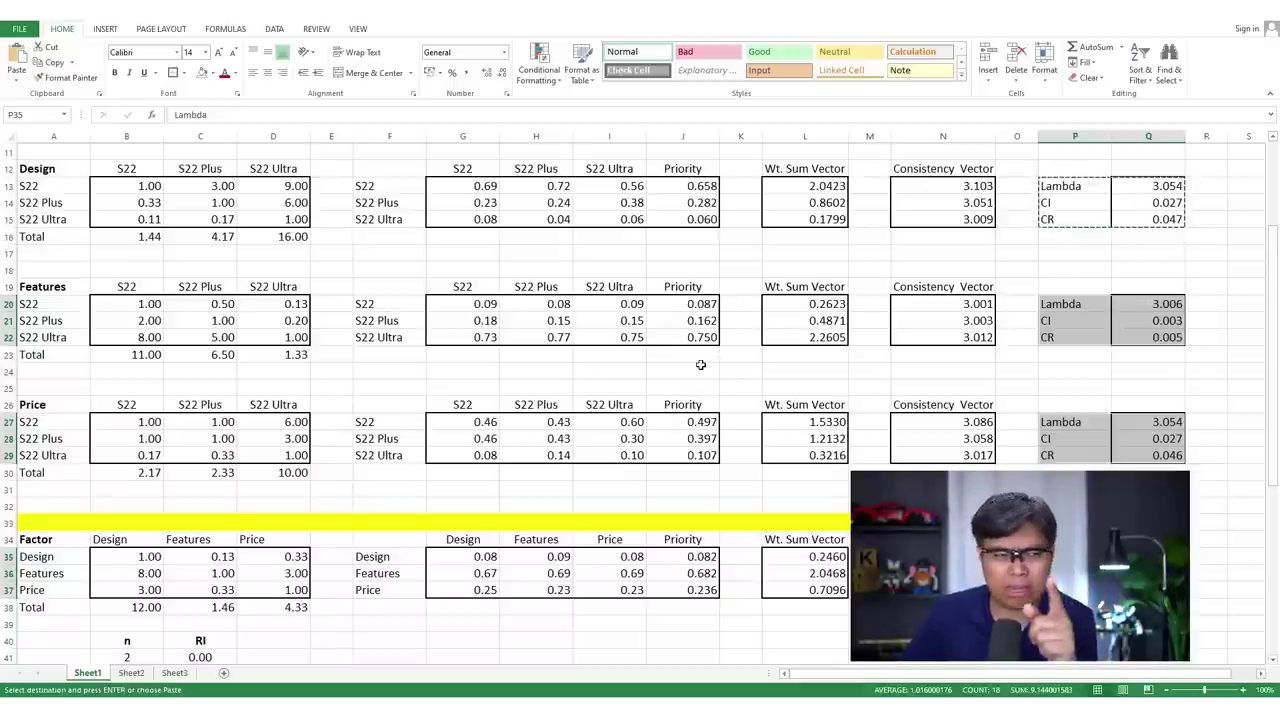
pyautogui.scroll(-2, 701, 365)
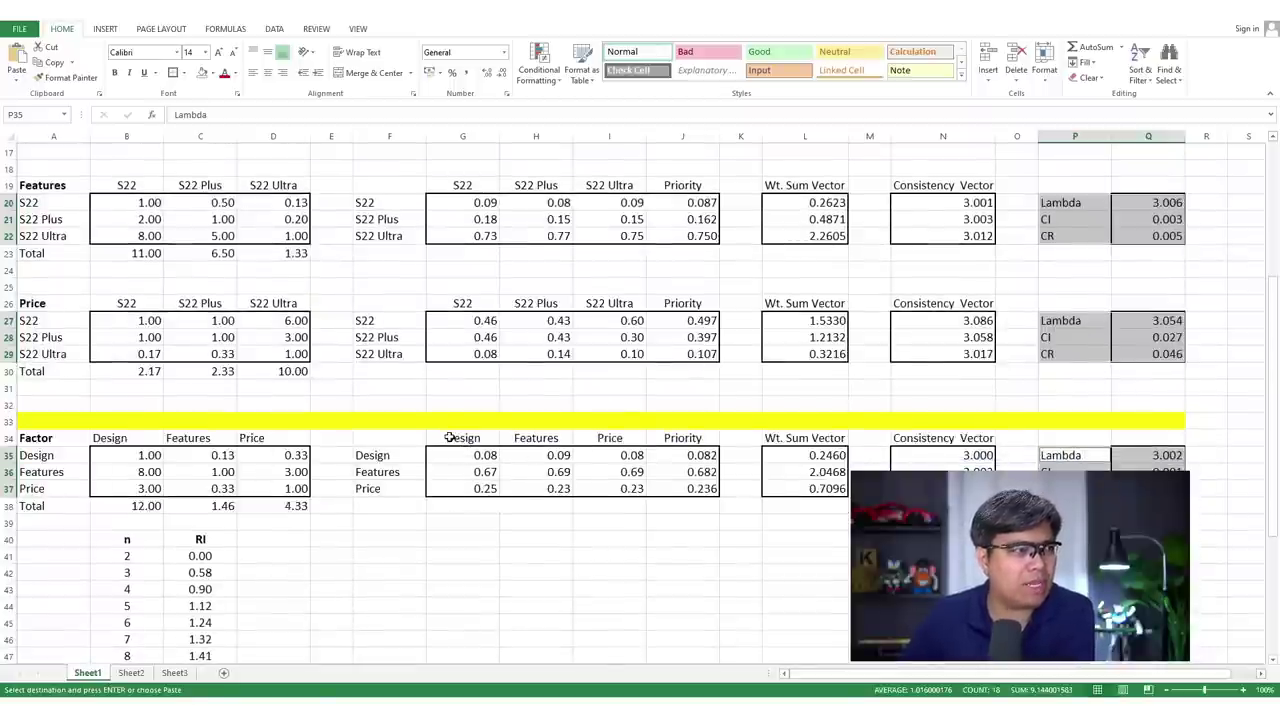
pyautogui.moveTo(449, 437); pyautogui.dragTo(623, 489)
pyautogui.hotkey('ctrl', 'c')
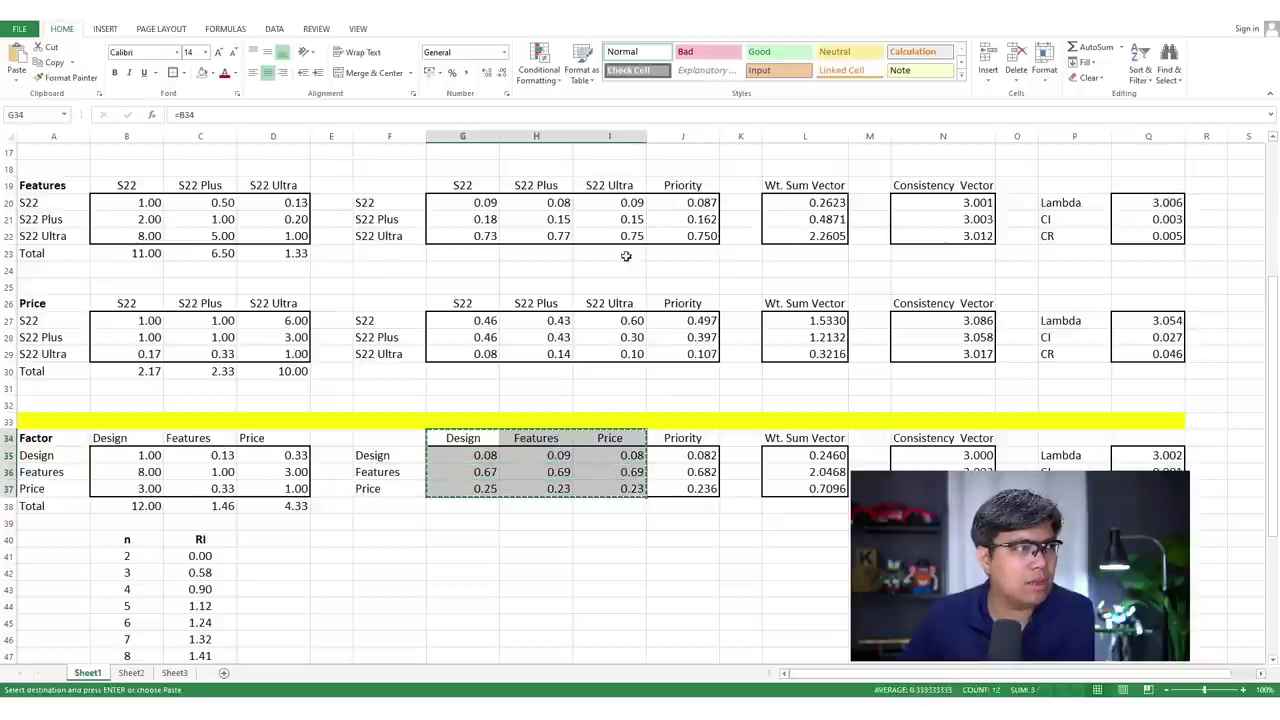
pyautogui.click(470, 524)
pyautogui.hotkey('ctrl', 'v')
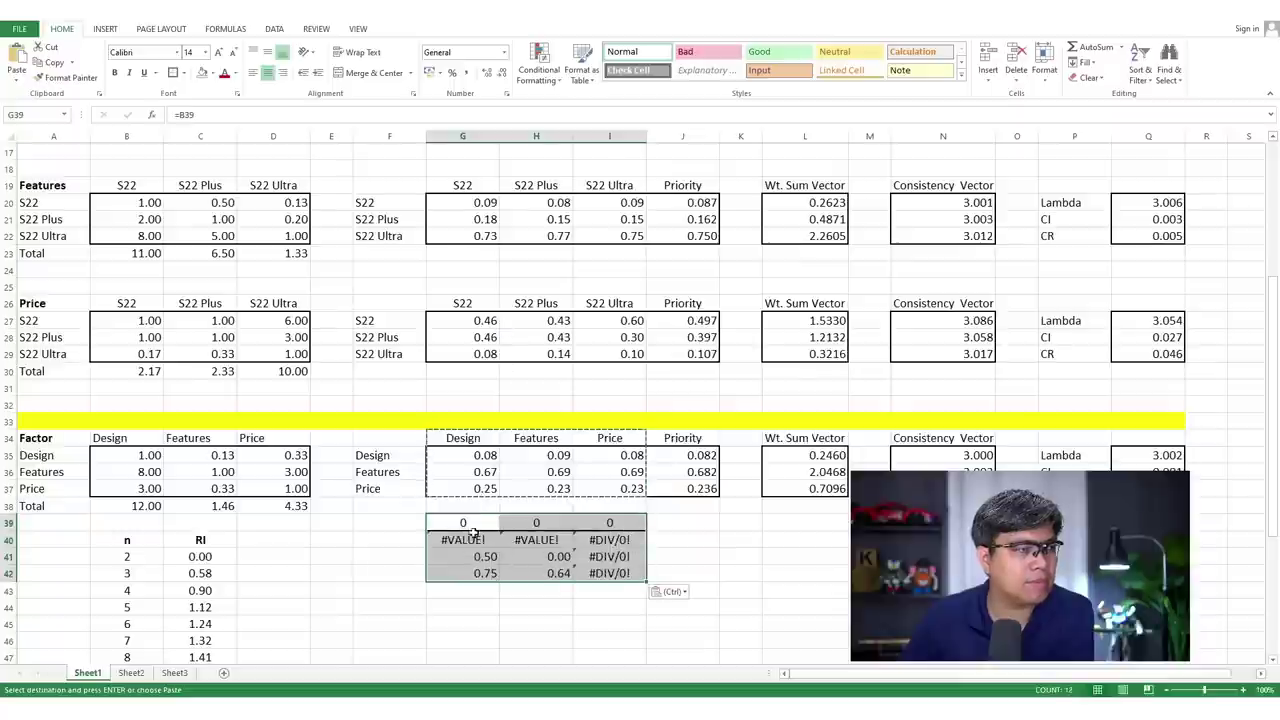
pyautogui.moveTo(470, 540); pyautogui.dragTo(612, 573)
pyautogui.press('Delete')
# - Link header cell G39 to G34 and fill the formula across to I39 for the Design, Features and Price headings
pyautogui.press('Up')
pyautogui.write('=')
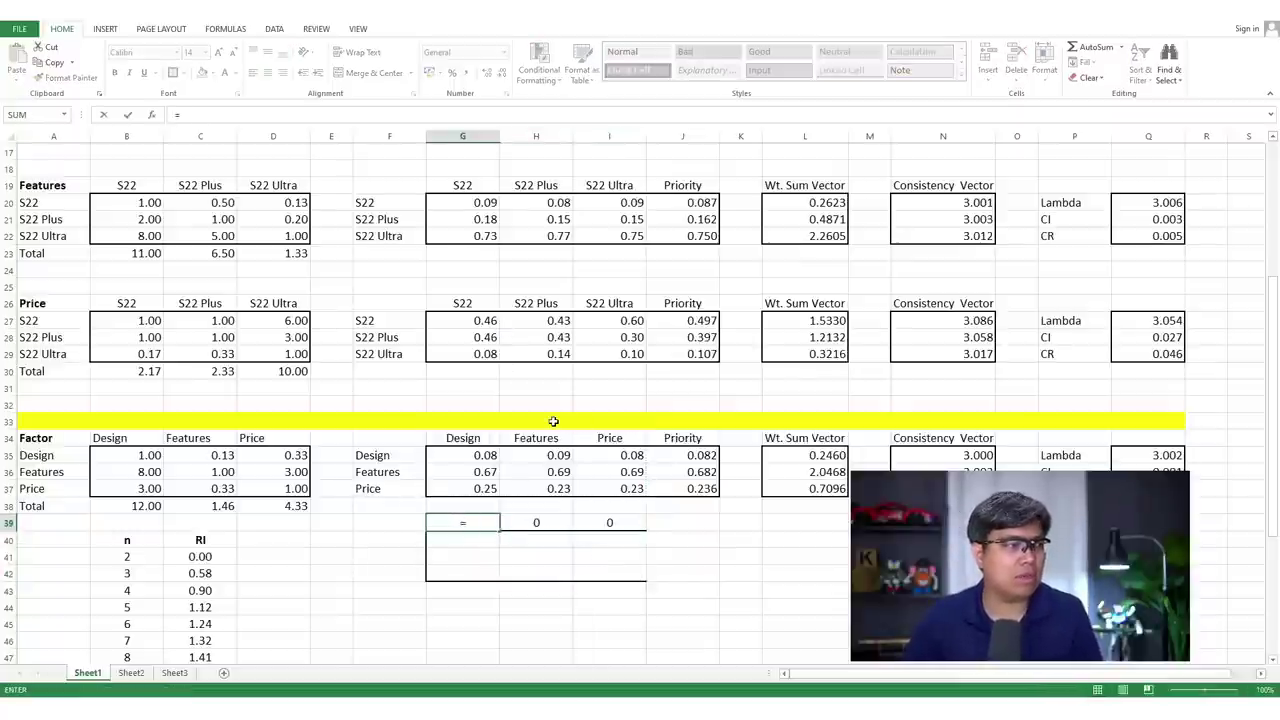
pyautogui.click(495, 437)
pyautogui.press('Return')
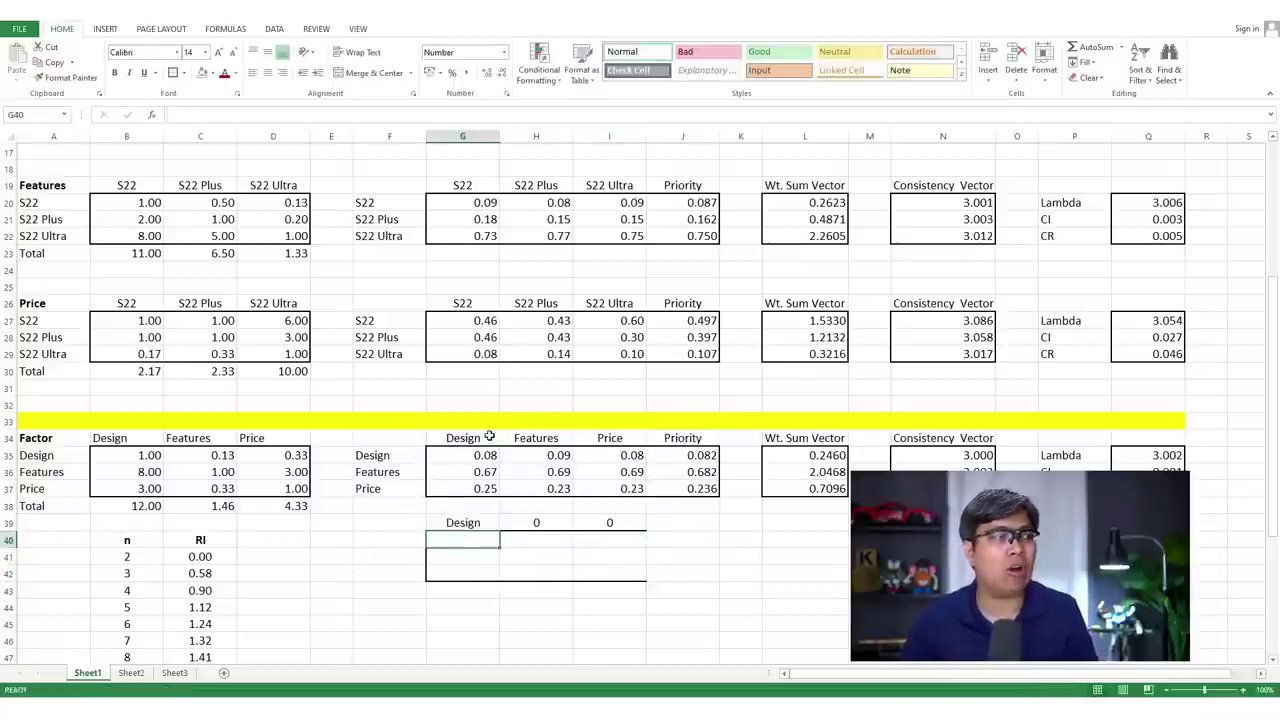
pyautogui.press('Up')
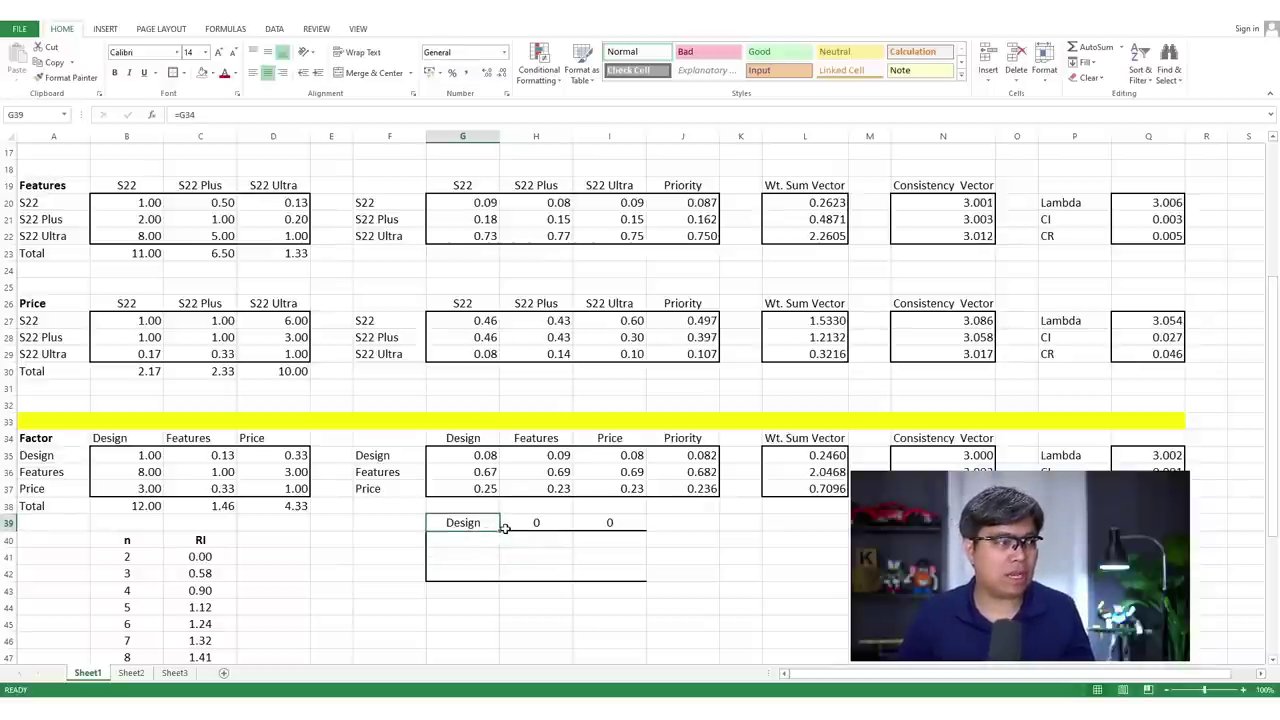
pyautogui.moveTo(499, 530); pyautogui.dragTo(651, 534)
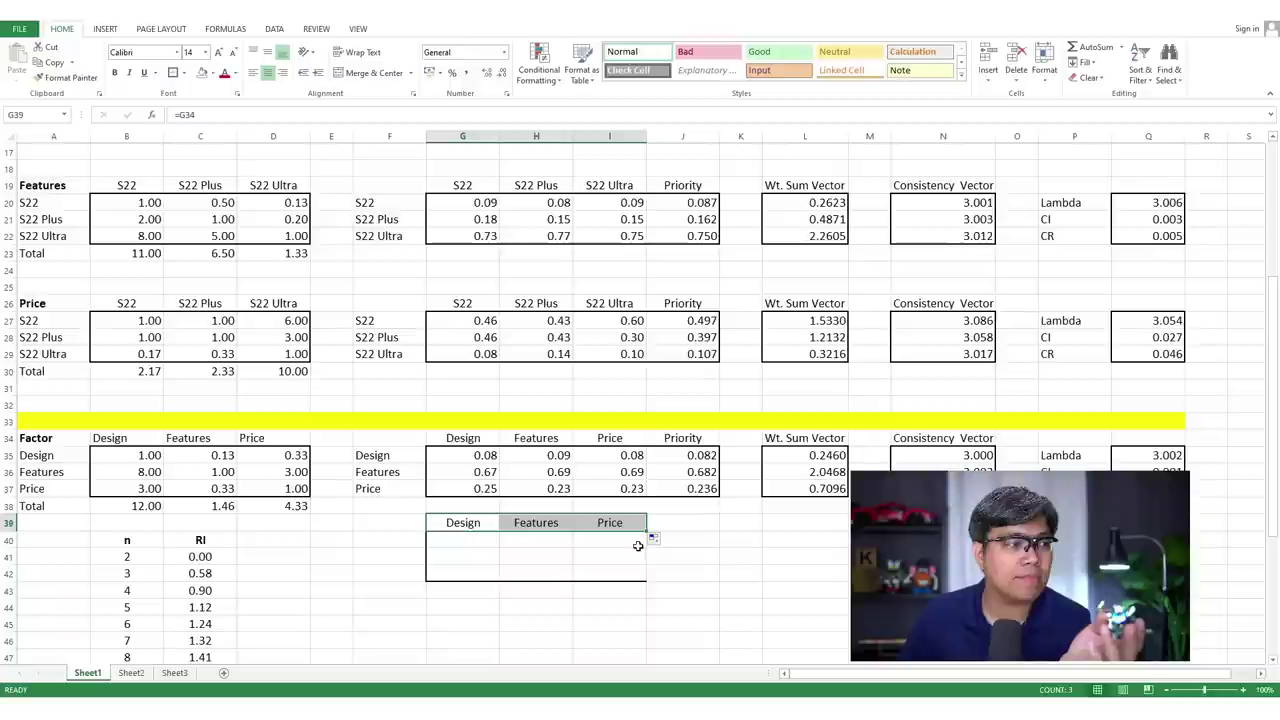
# - Link F40 to the S22 label in F27, fill it through F42, and remove the borders from G40:I42
pyautogui.click(407, 539)
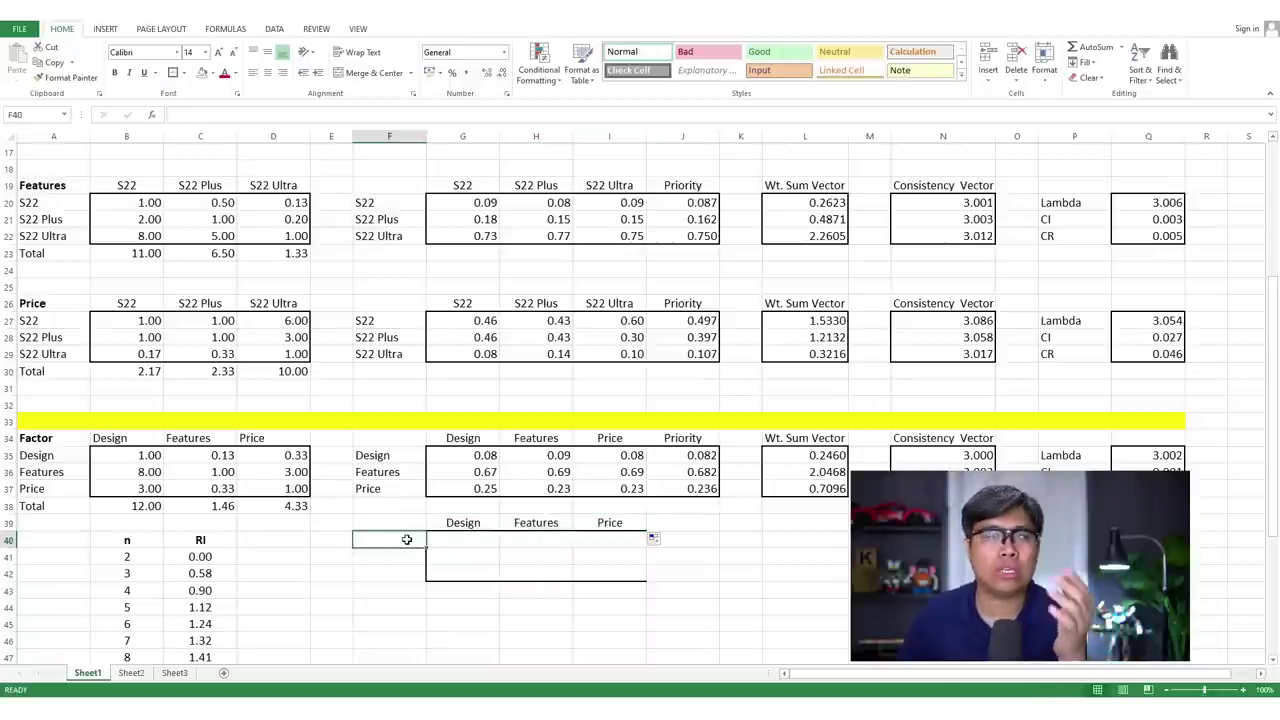
pyautogui.write('=')
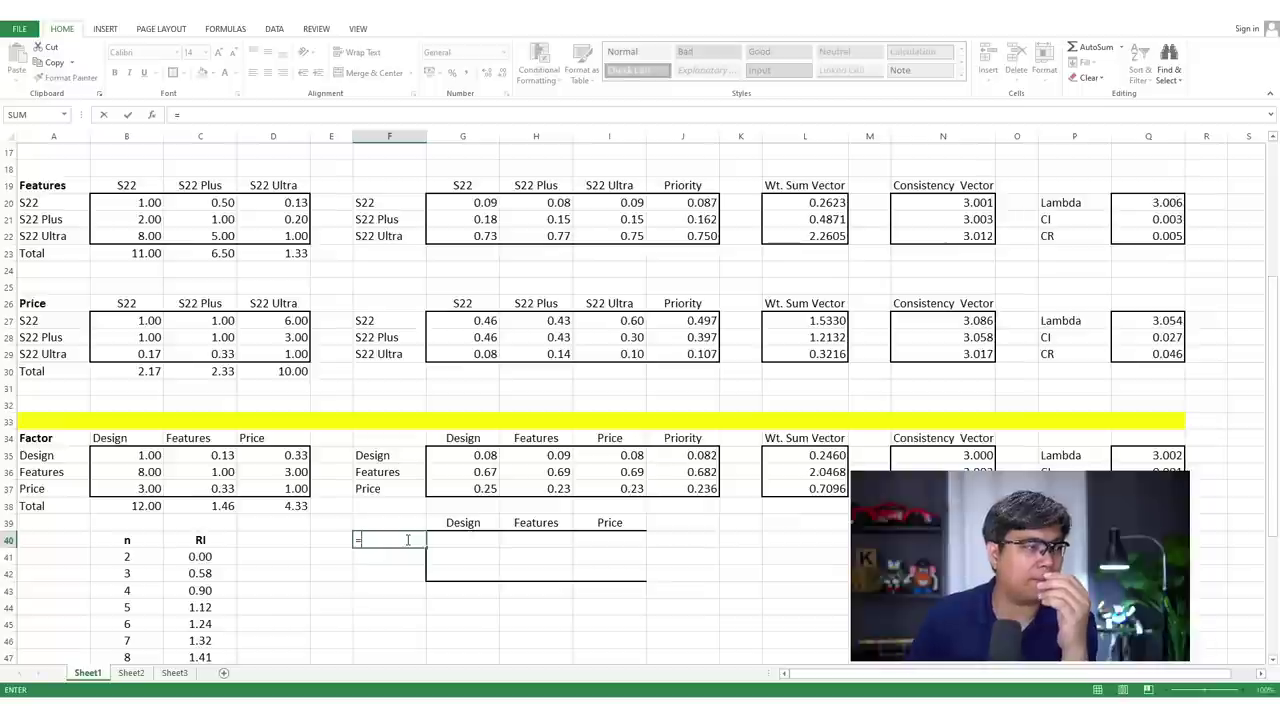
pyautogui.click(400, 334)
pyautogui.click(400, 323)
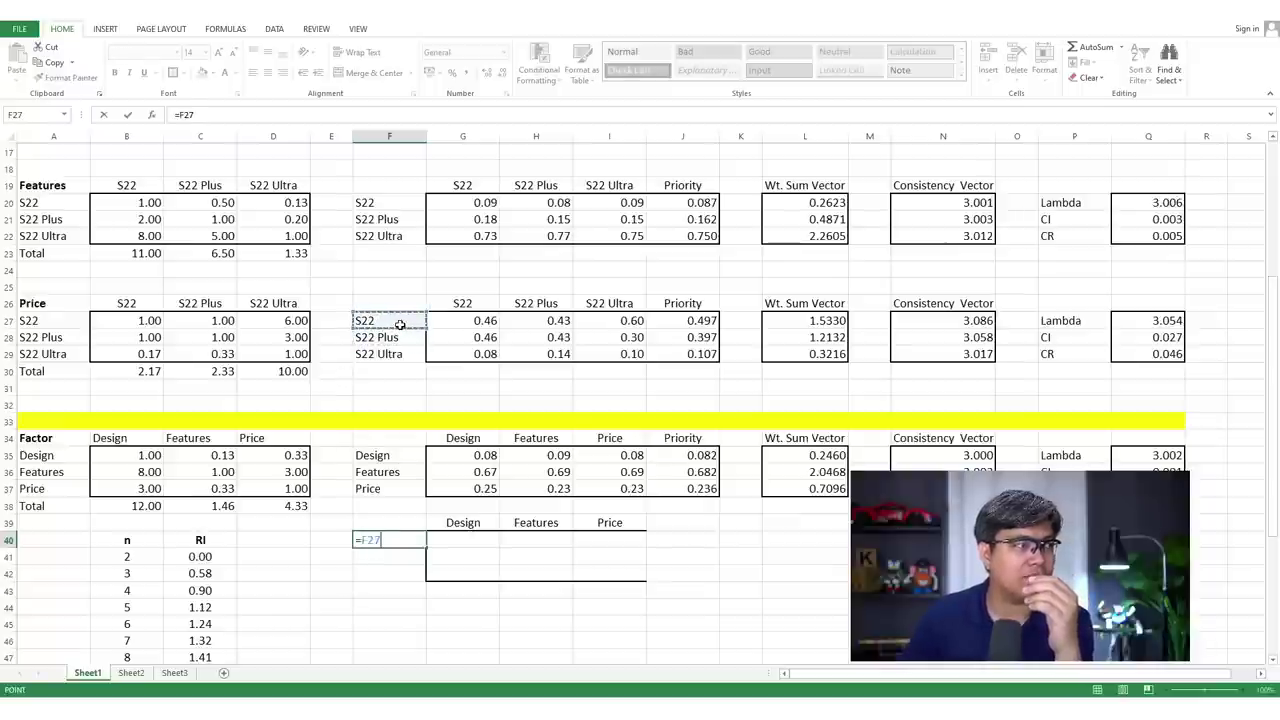
pyautogui.press('Return')
pyautogui.click(400, 539)
pyautogui.moveTo(426, 549); pyautogui.dragTo(614, 574)
pyautogui.click(172, 72)
pyautogui.click(529, 573)
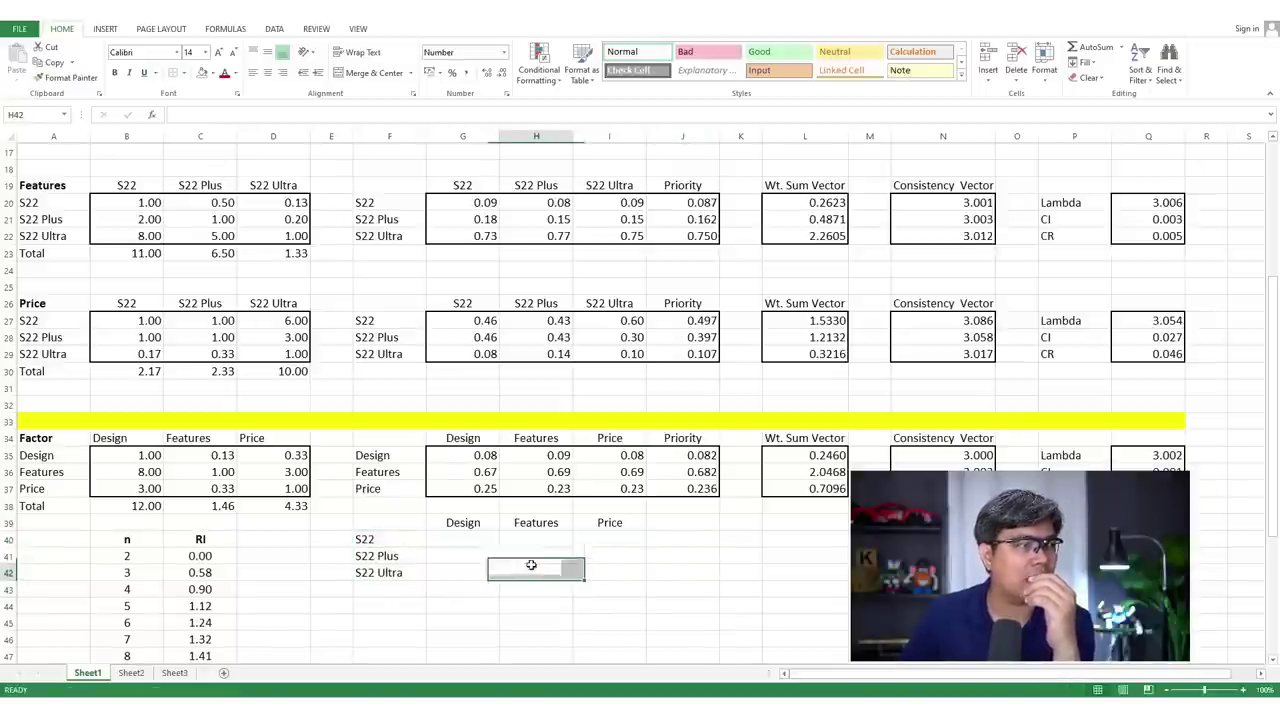
# - Zoom the sheet to fit the selected range A11:R47
pyautogui.scroll(1, 527, 545)
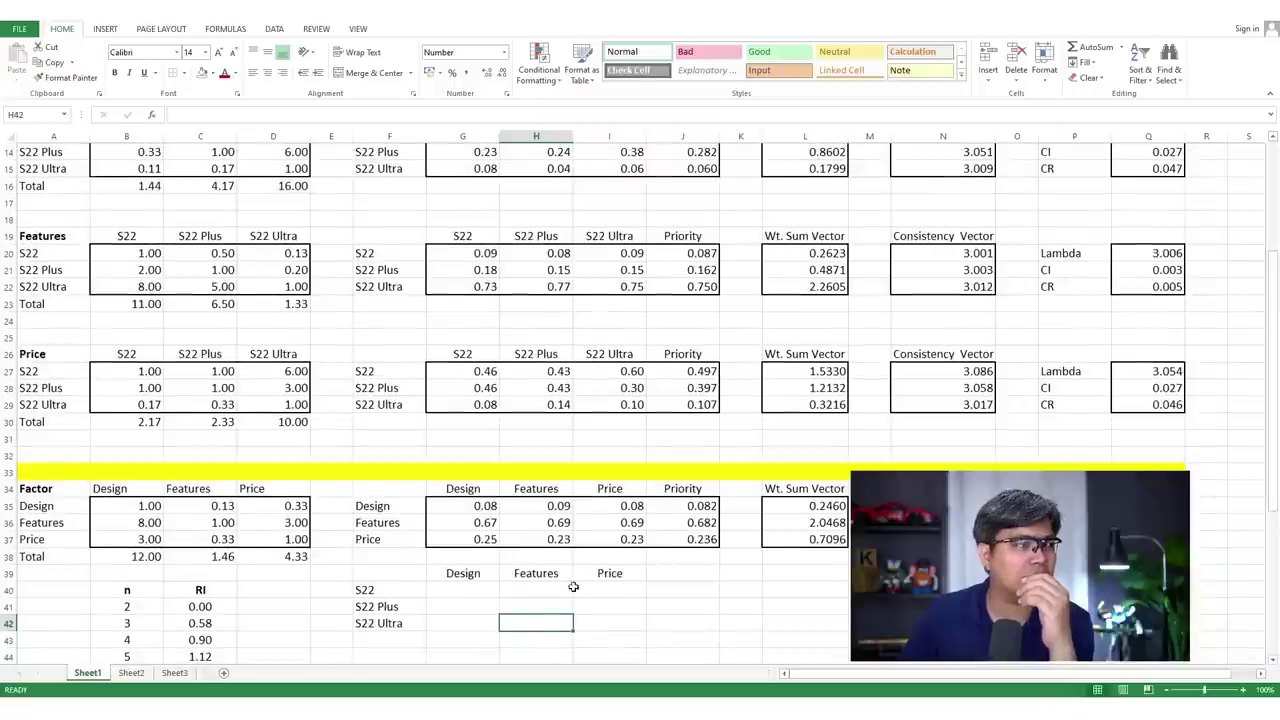
pyautogui.scroll(-2, 1198, 592)
pyautogui.moveTo(1222, 604); pyautogui.dragTo(37, 200)
pyautogui.click(352, 29)
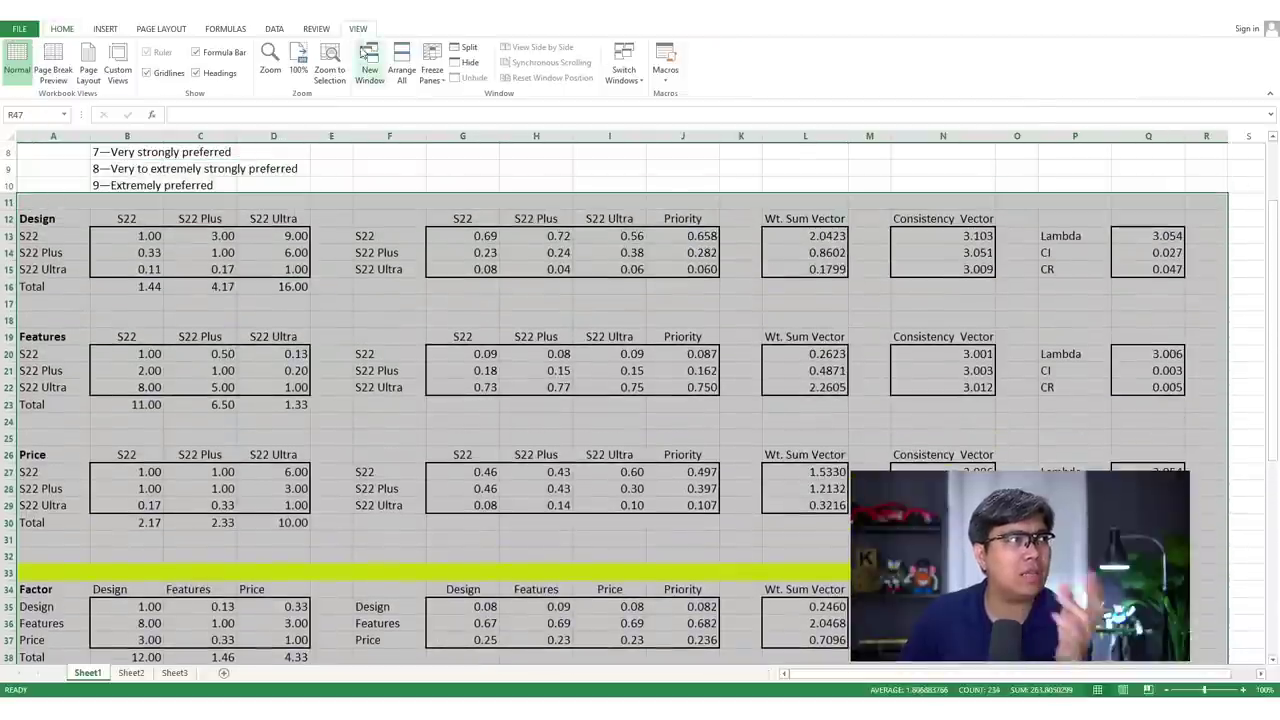
pyautogui.click(336, 63)
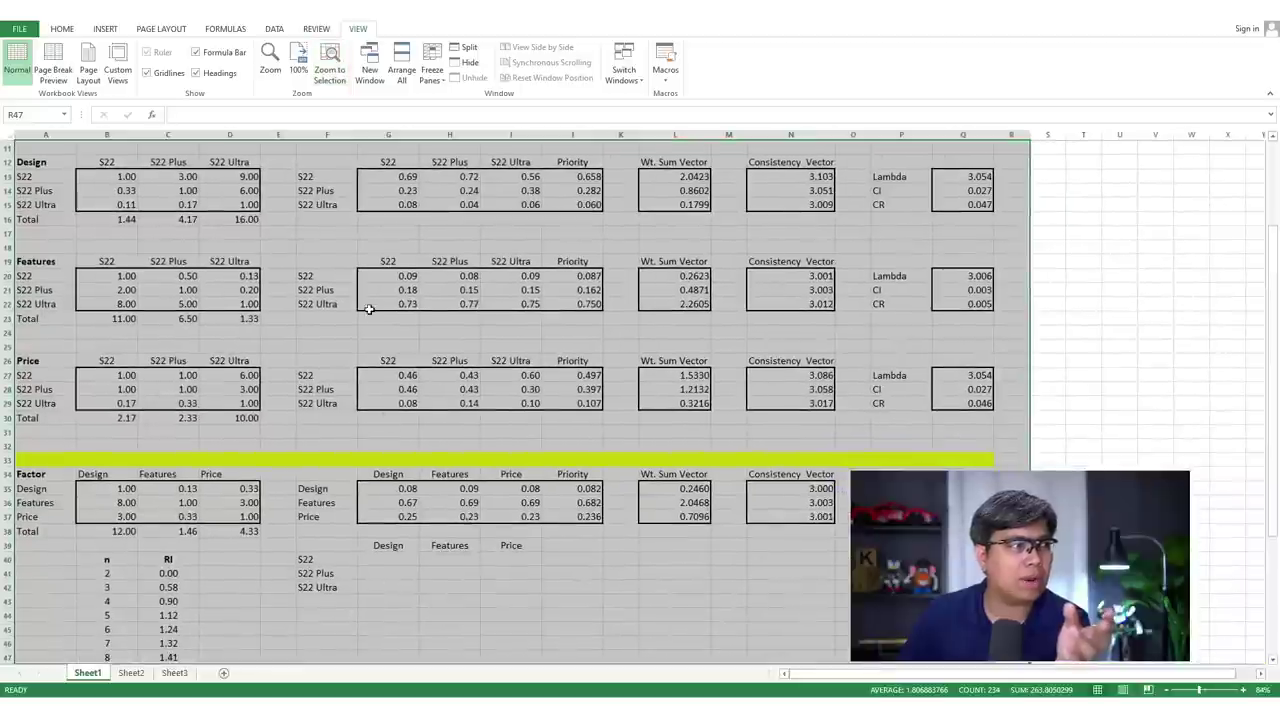
# - Link G40, G41 and G42 to the Design priorities in J13, J14 and J15
pyautogui.click(391, 562)
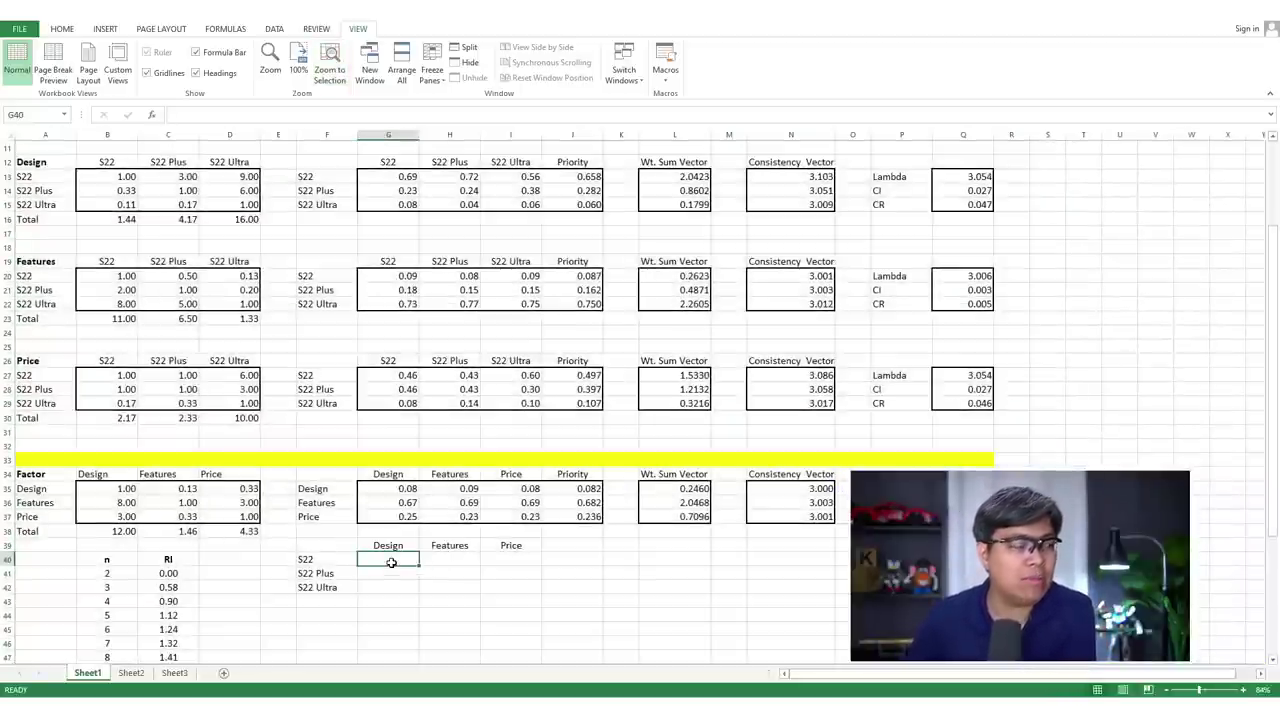
pyautogui.write('=')
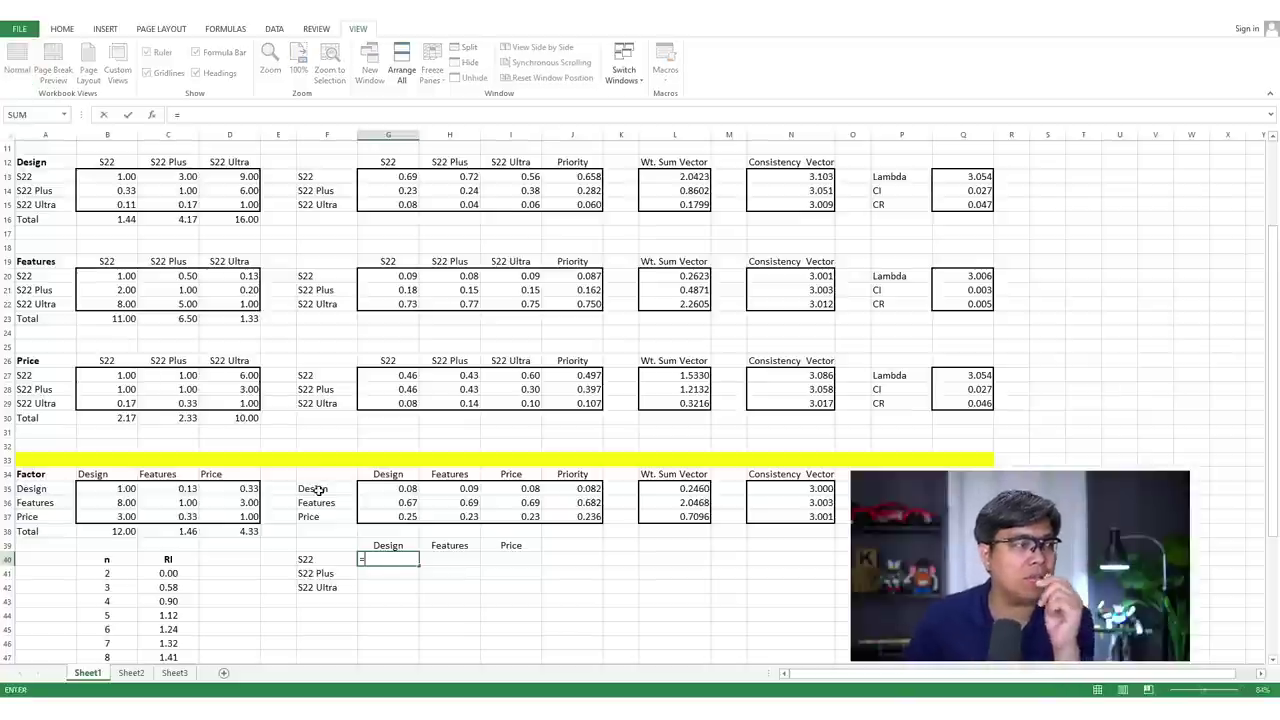
pyautogui.click(580, 177)
pyautogui.press('Return')
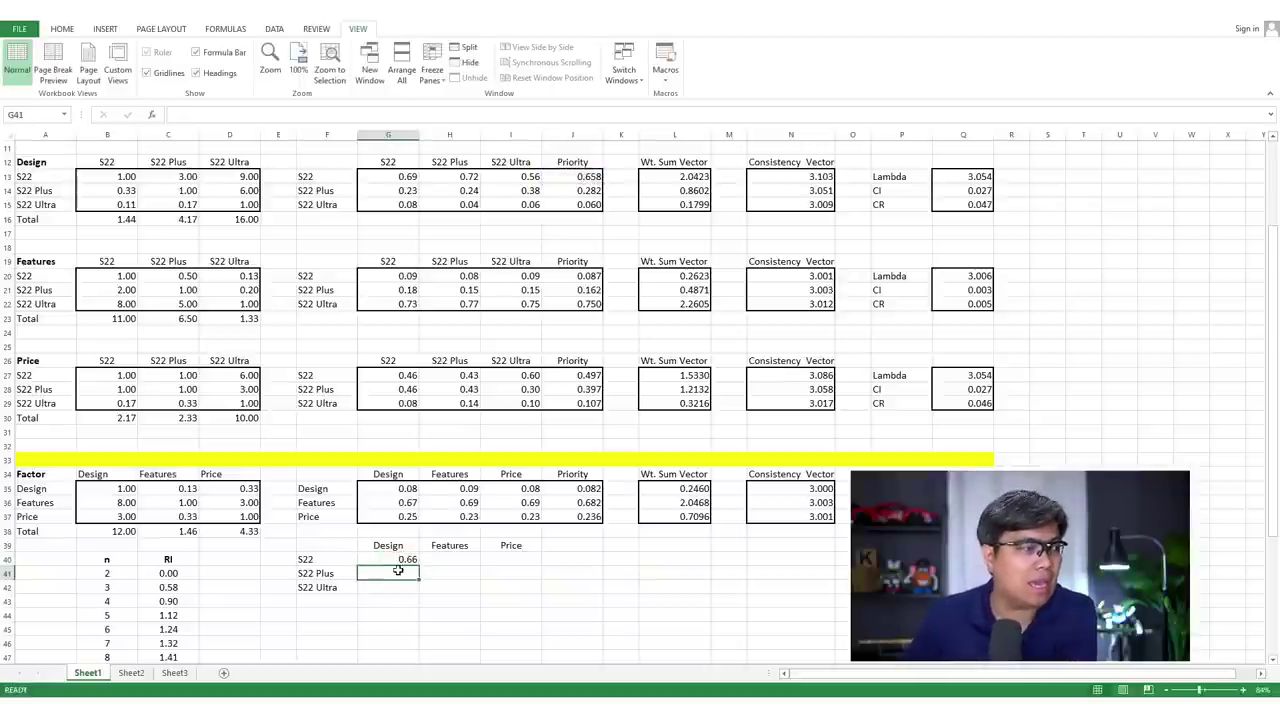
pyautogui.write('=')
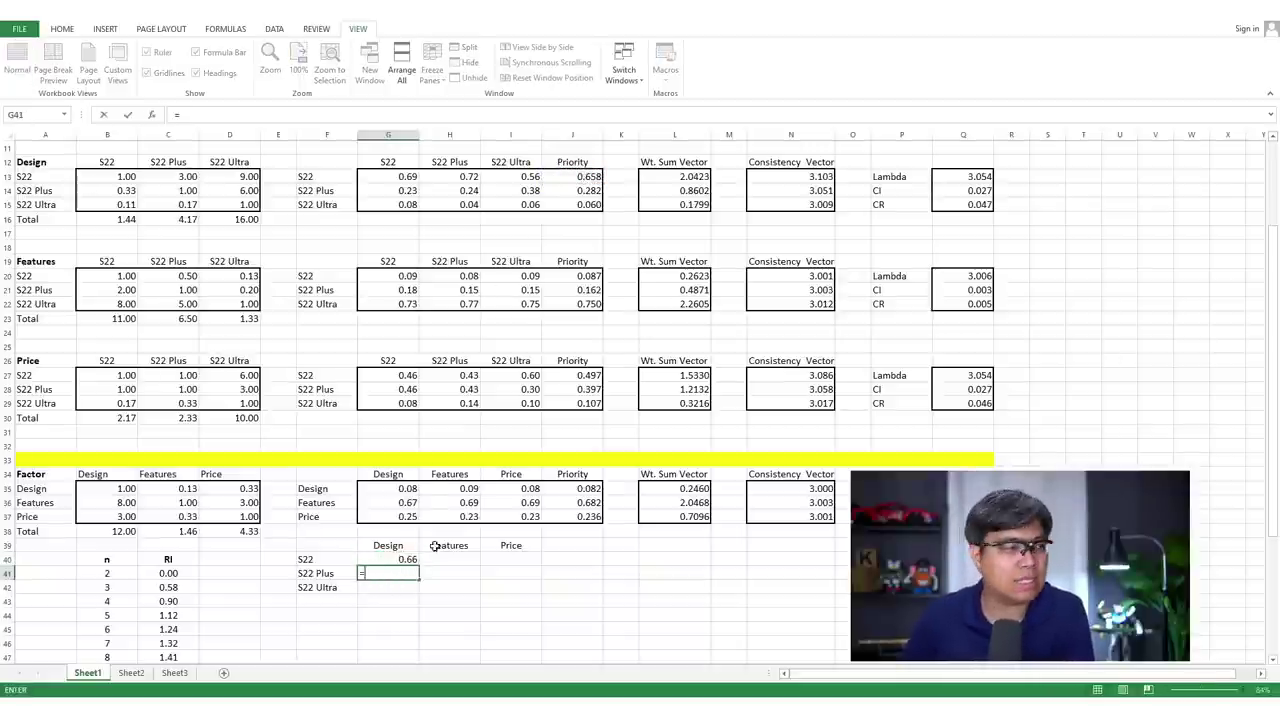
pyautogui.click(595, 203)
pyautogui.press('Up')
pyautogui.write('/')
pyautogui.press('Return')
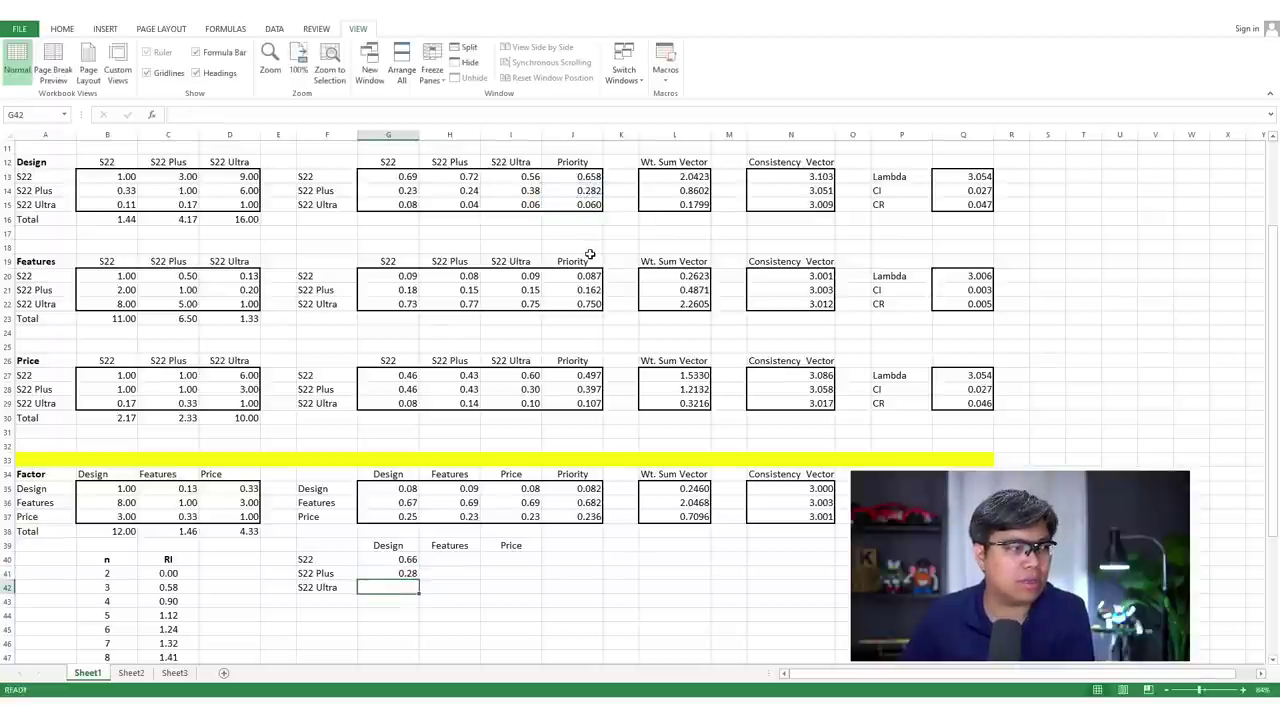
pyautogui.write('=')
pyautogui.click(592, 205)
pyautogui.press('Return')
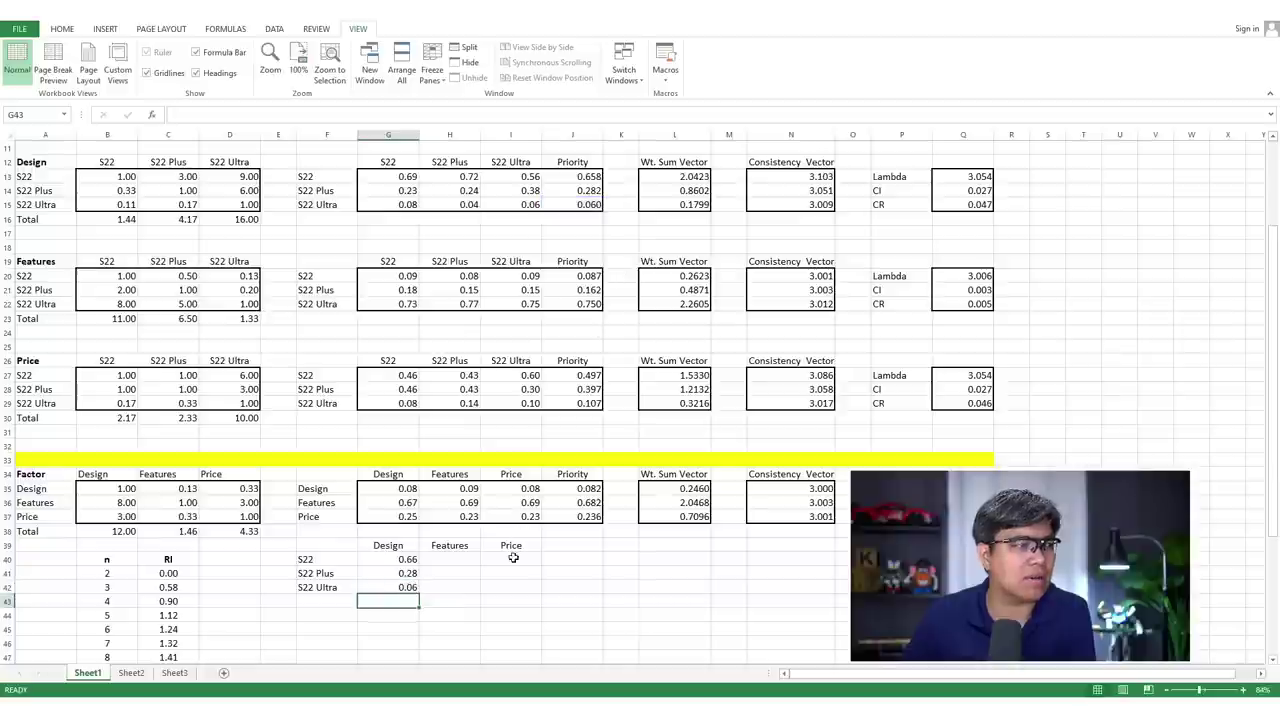
pyautogui.click(582, 276)
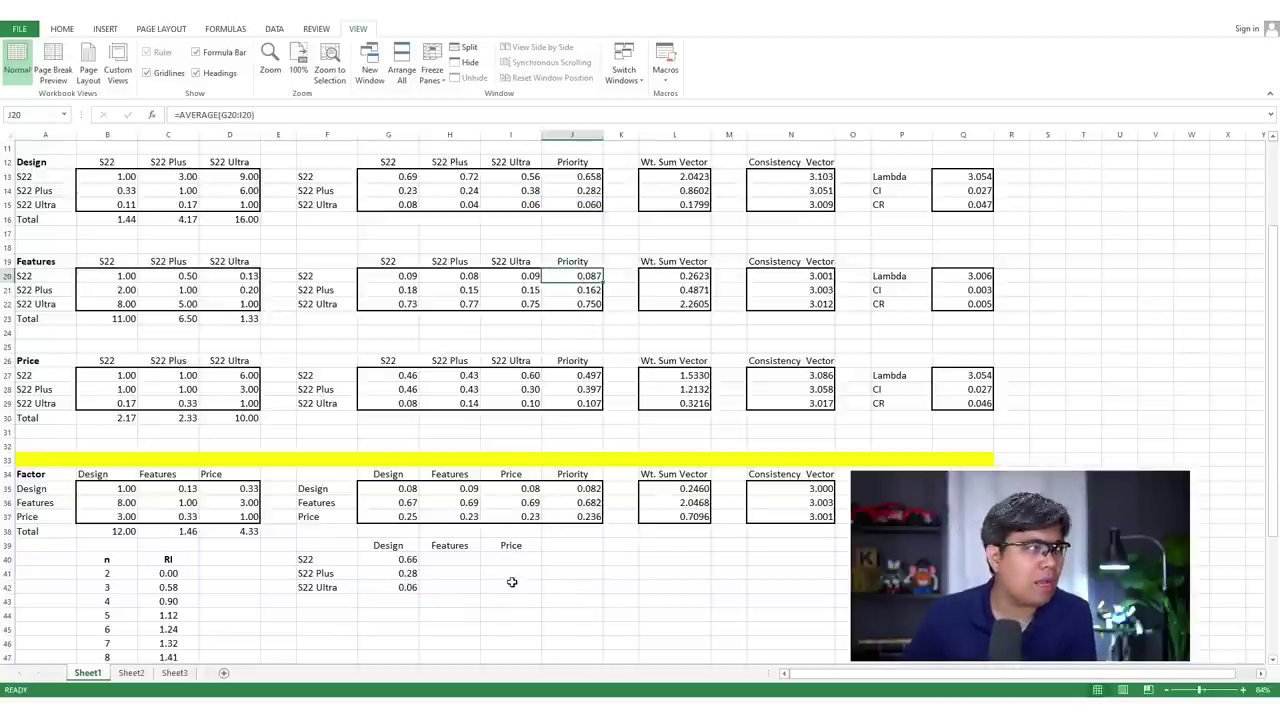
pyautogui.write('=')
pyautogui.click(454, 557)
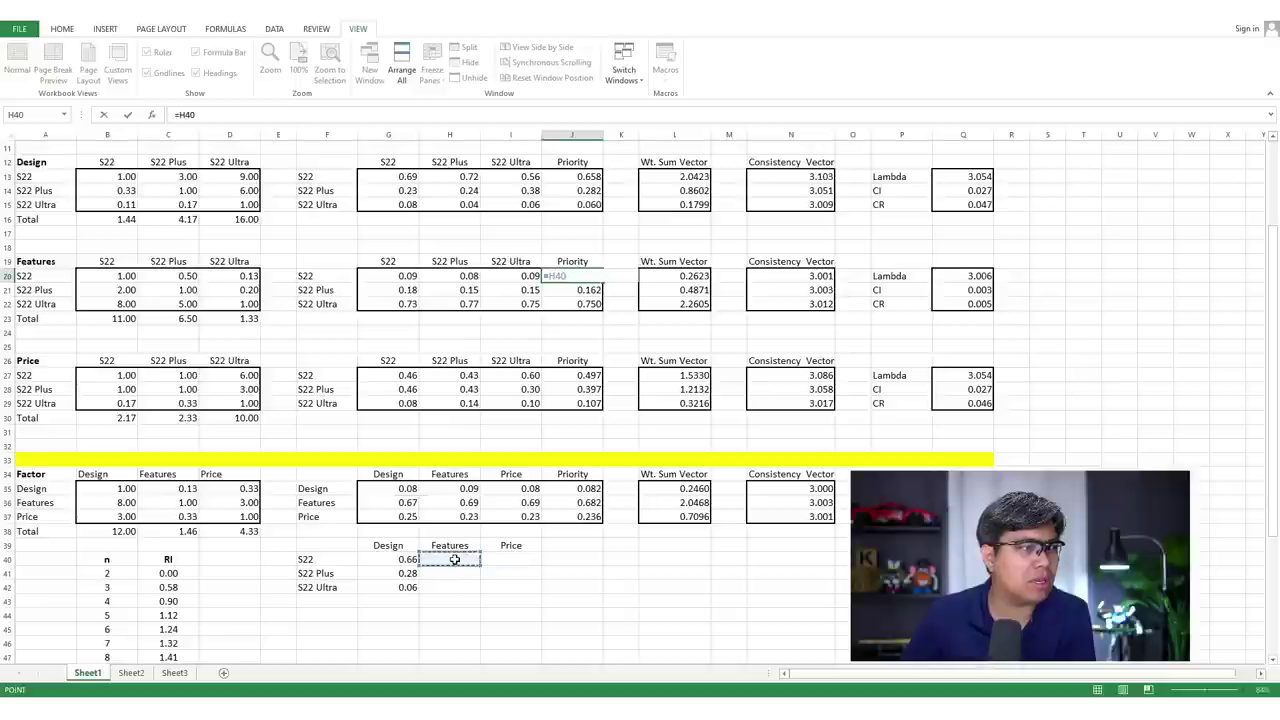
pyautogui.press('Escape')
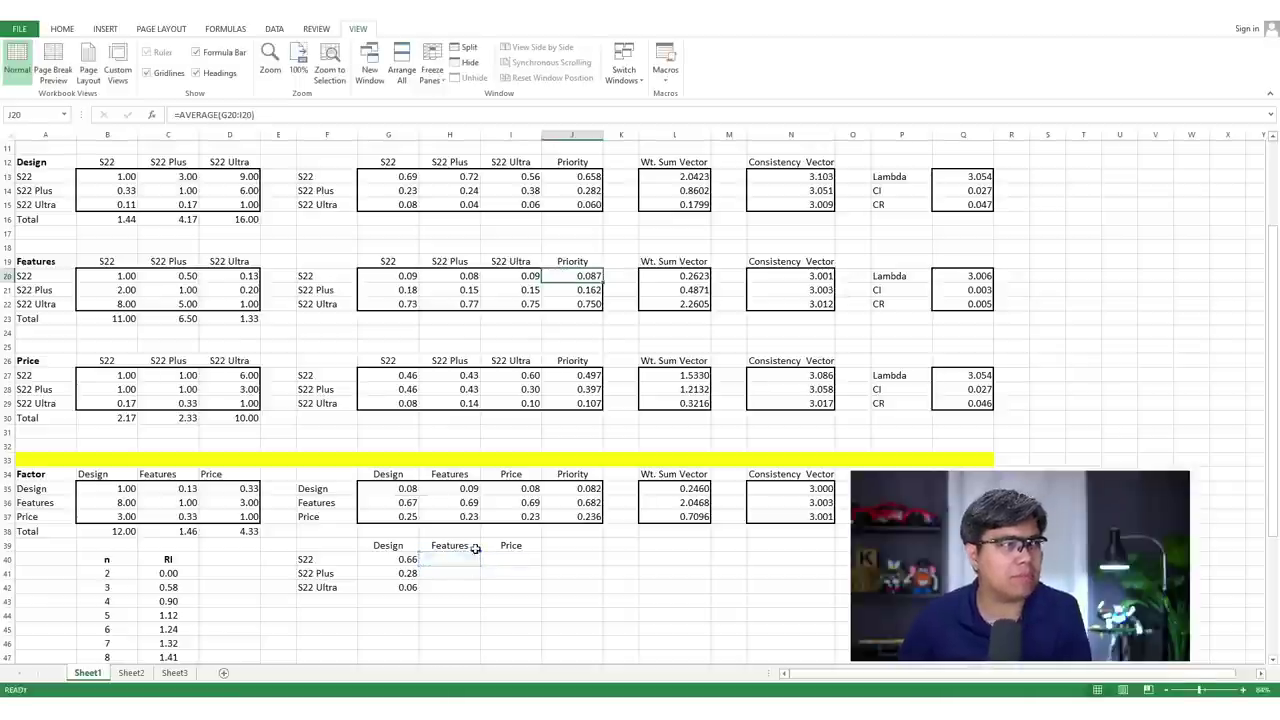
# - Link H40 to the Features priority in J20 and fill the formula down to H42
pyautogui.click(457, 557)
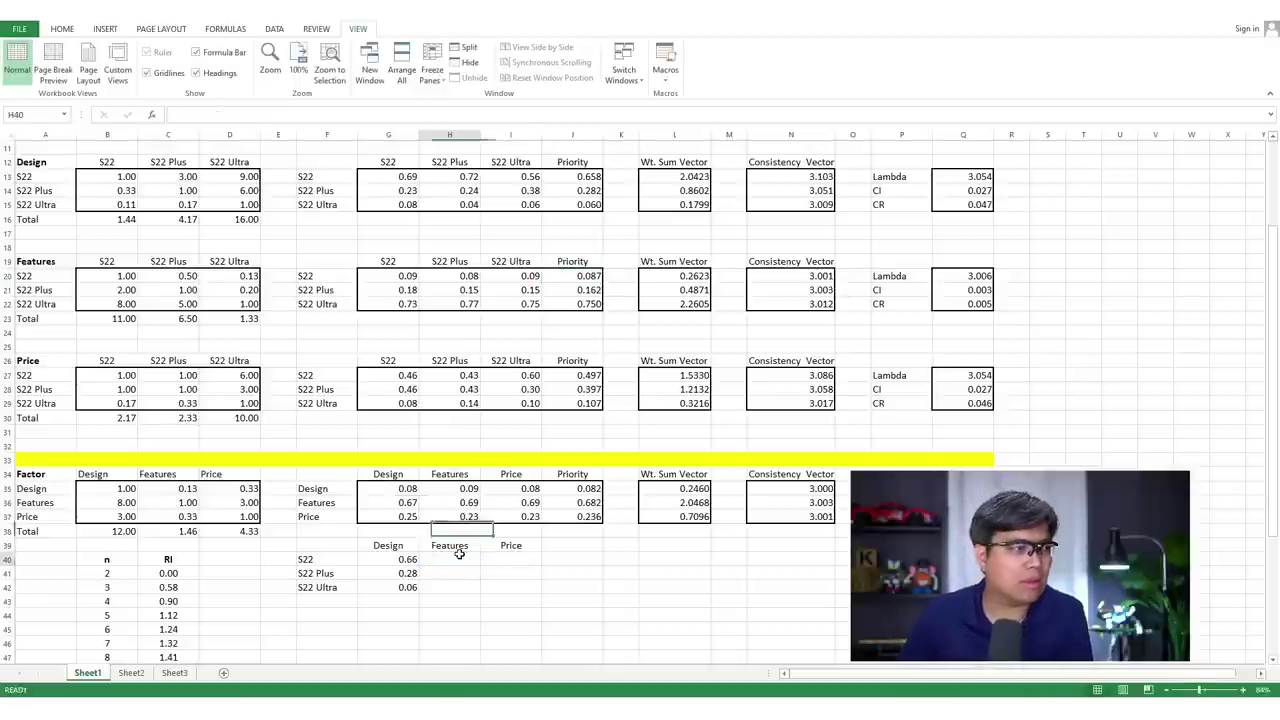
pyautogui.write('=')
pyautogui.click(582, 276)
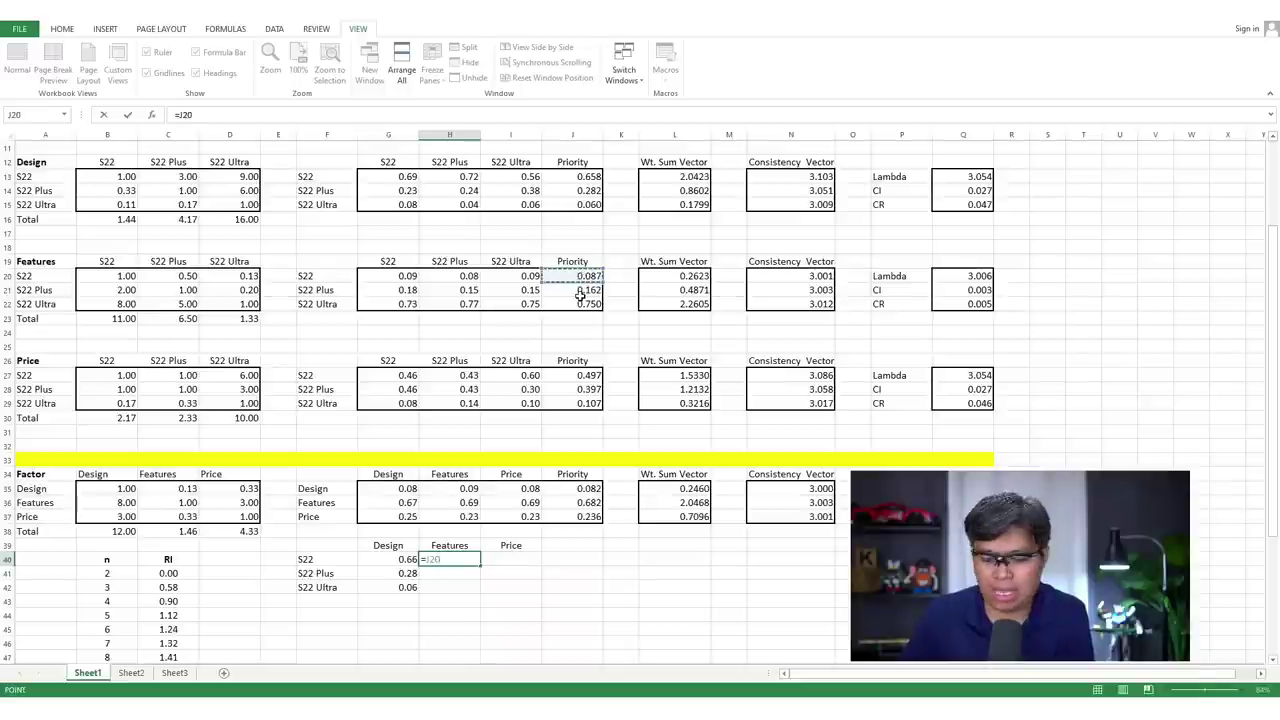
pyautogui.press('Return')
pyautogui.click(468, 561)
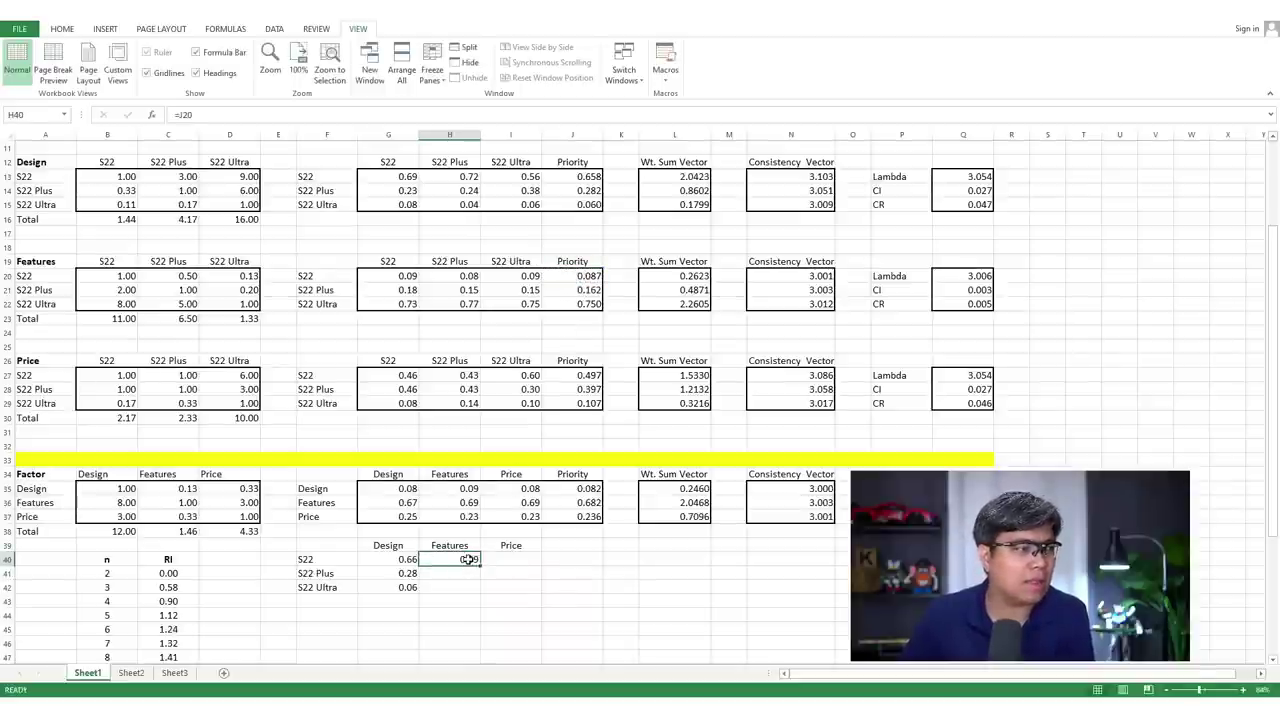
pyautogui.moveTo(479, 563); pyautogui.dragTo(484, 582)
pyautogui.moveTo(484, 588); pyautogui.dragTo(484, 588)
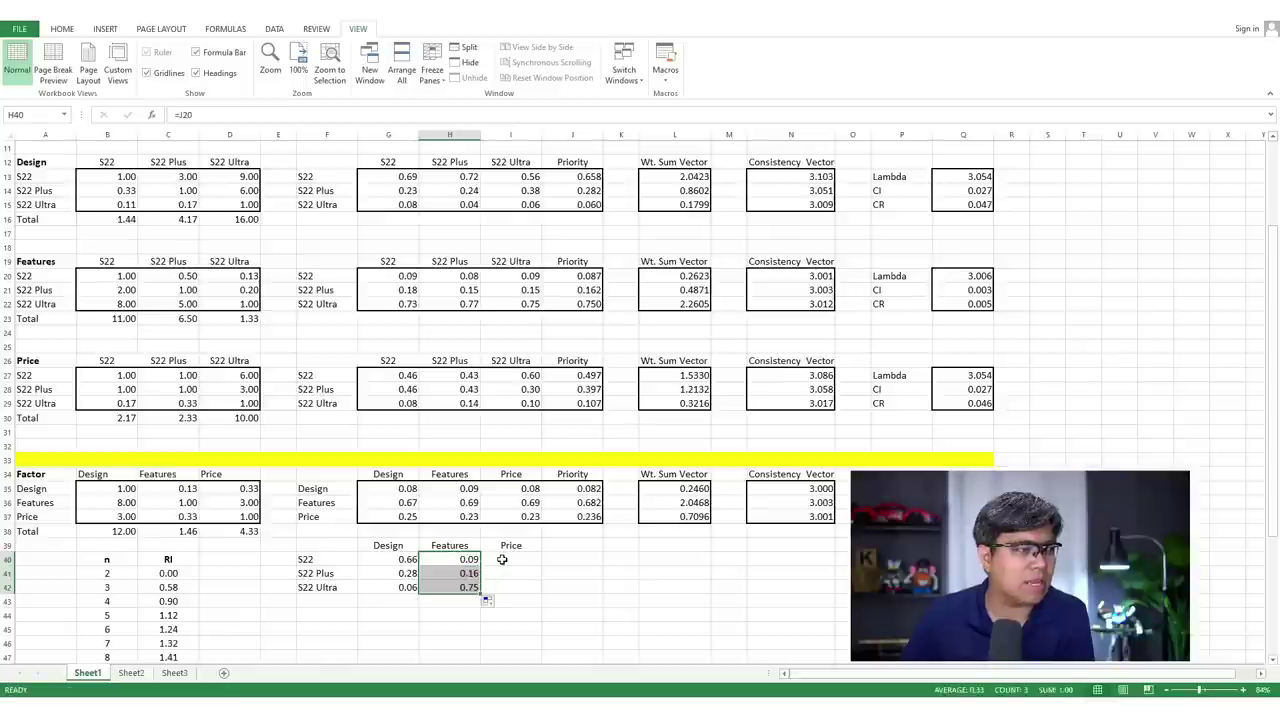
# - Link I40 to the Price priority in J27 and fill the formula down to I42
pyautogui.click(507, 561)
pyautogui.write('=')
pyautogui.click(584, 375)
pyautogui.press('Return')
pyautogui.click(529, 558)
pyautogui.moveTo(542, 566); pyautogui.dragTo(545, 592)
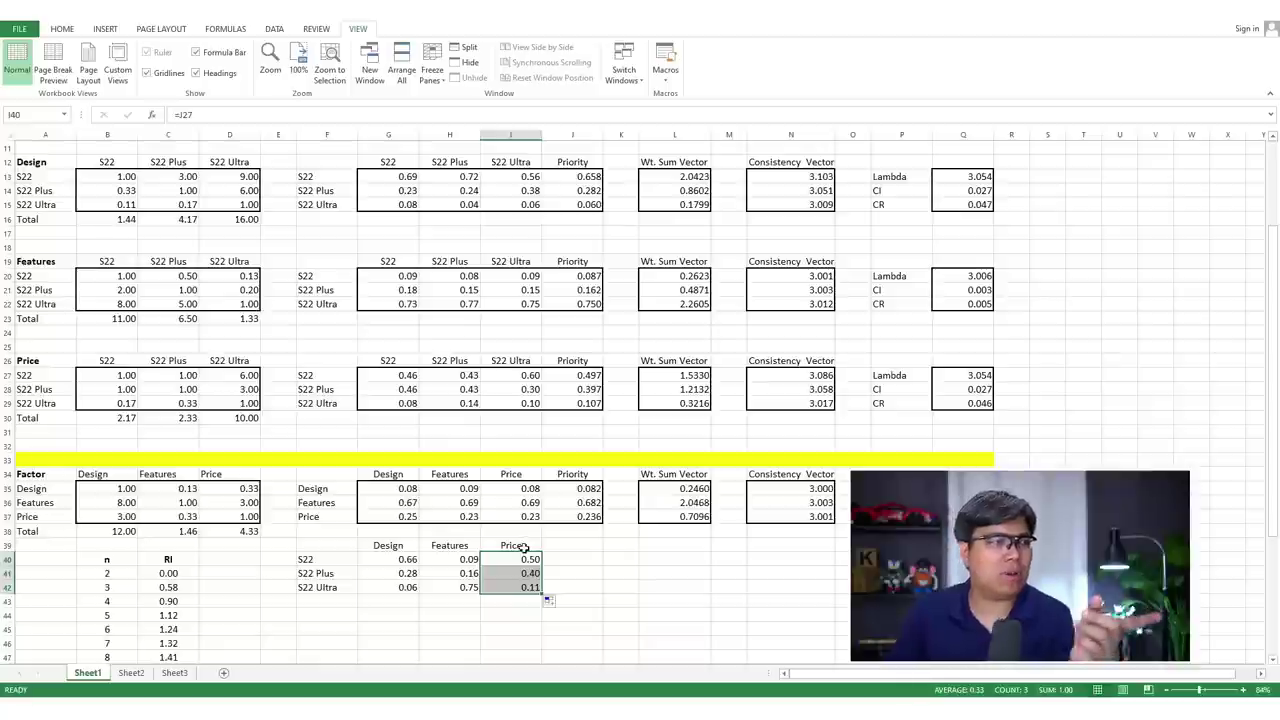
# - Outline G40:I42 with a thick box border and fill the I39 header formula across to J39 for the Priority heading
pyautogui.moveTo(391, 557); pyautogui.dragTo(505, 581)
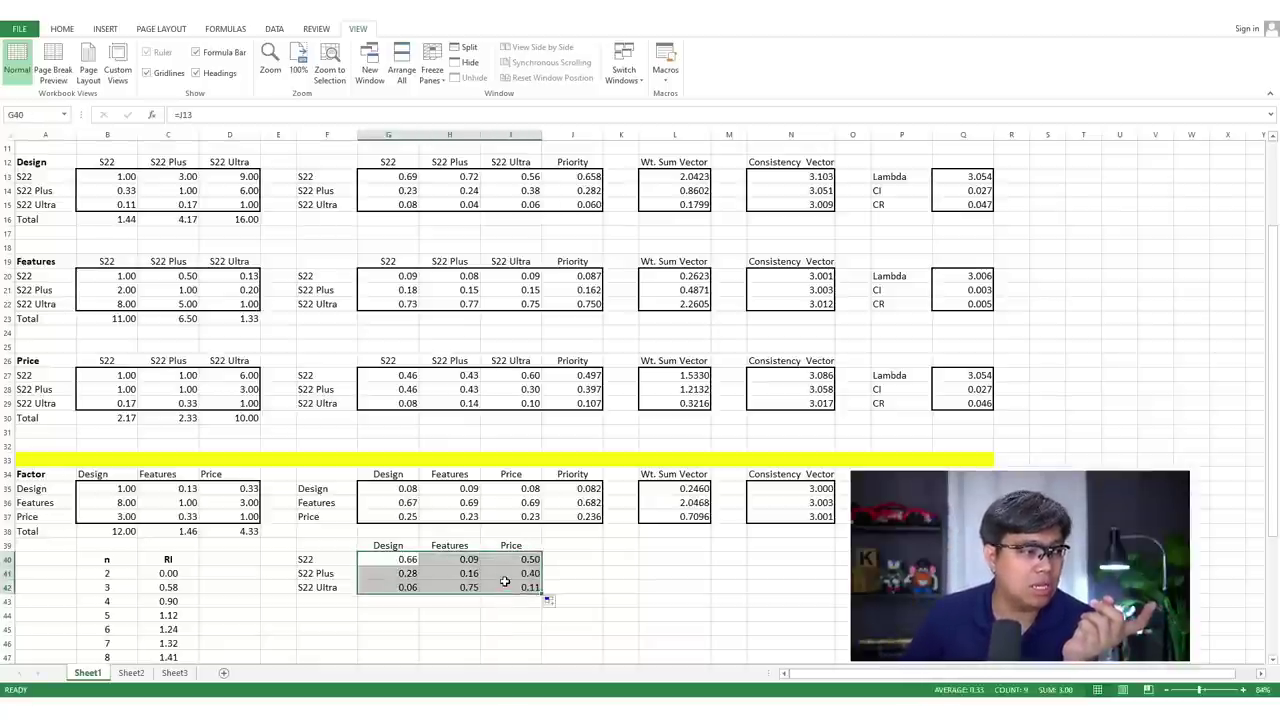
pyautogui.click(60, 30)
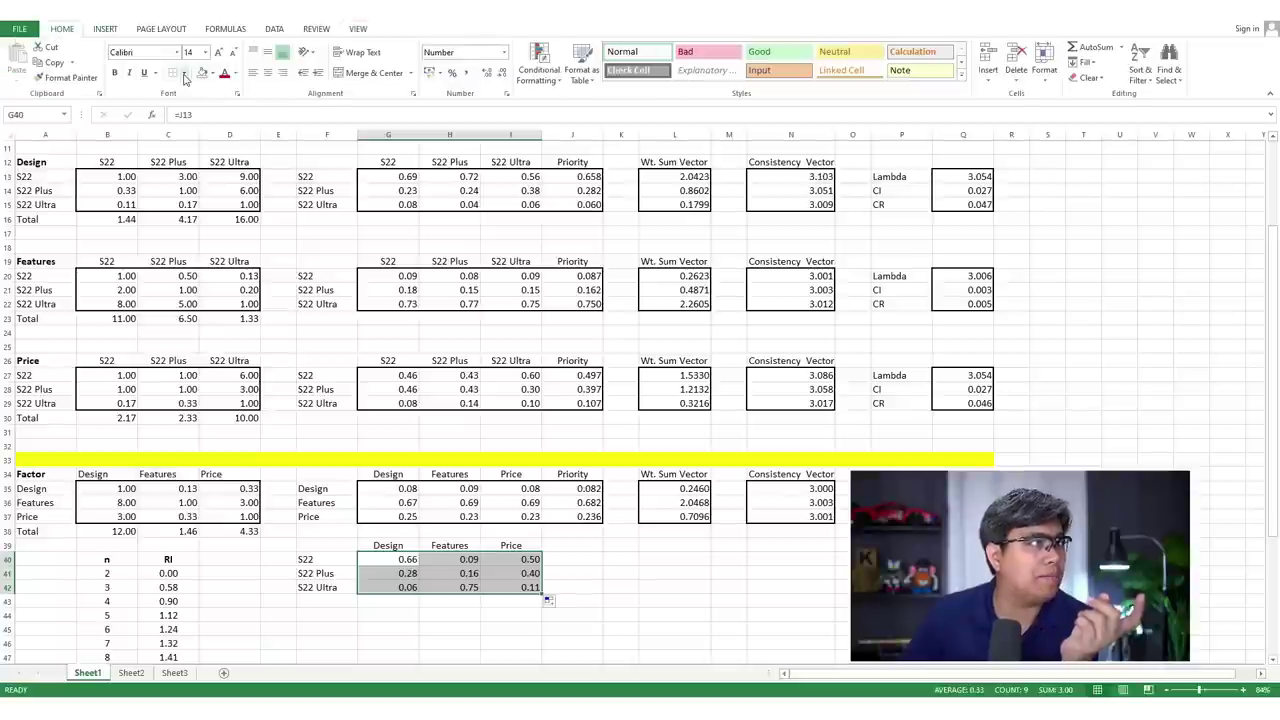
pyautogui.click(568, 543)
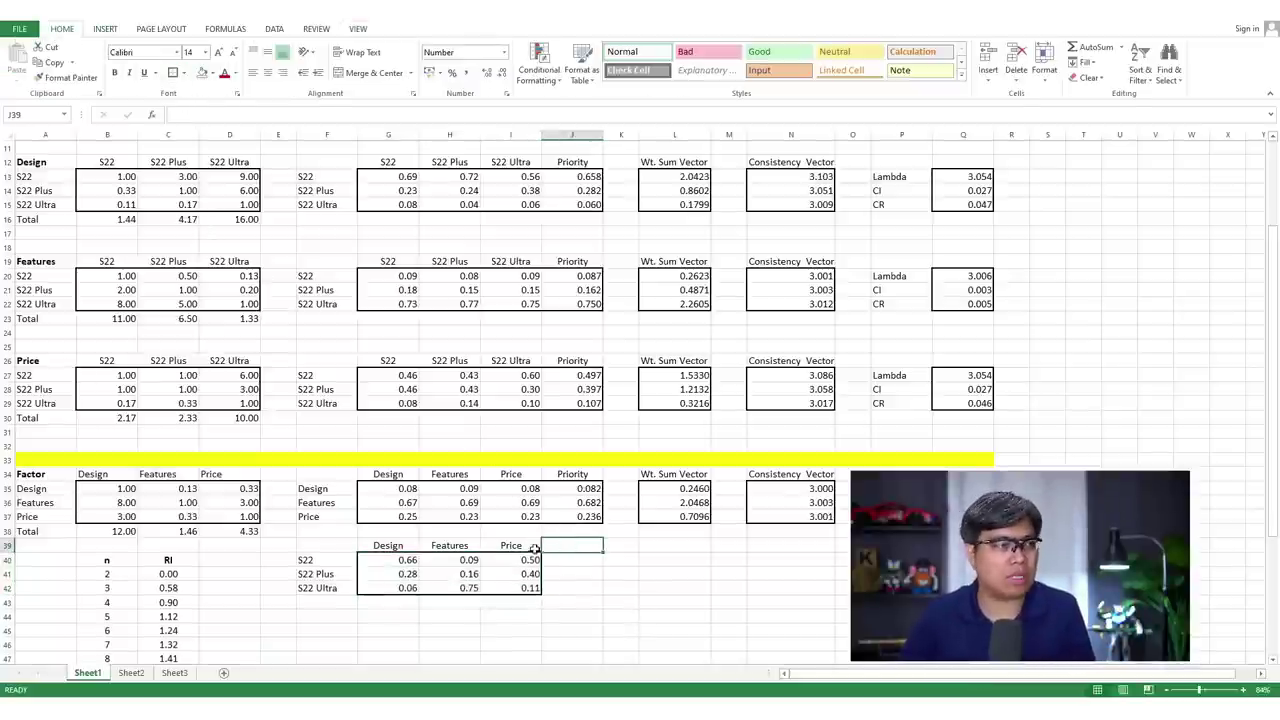
pyautogui.click(535, 550)
pyautogui.moveTo(541, 552); pyautogui.dragTo(598, 549)
# - Enter the array formula =MMULT(G40:I42,J35:J37) in J40:J42 to compute the final priorities of the three S22 models
pyautogui.click(576, 561)
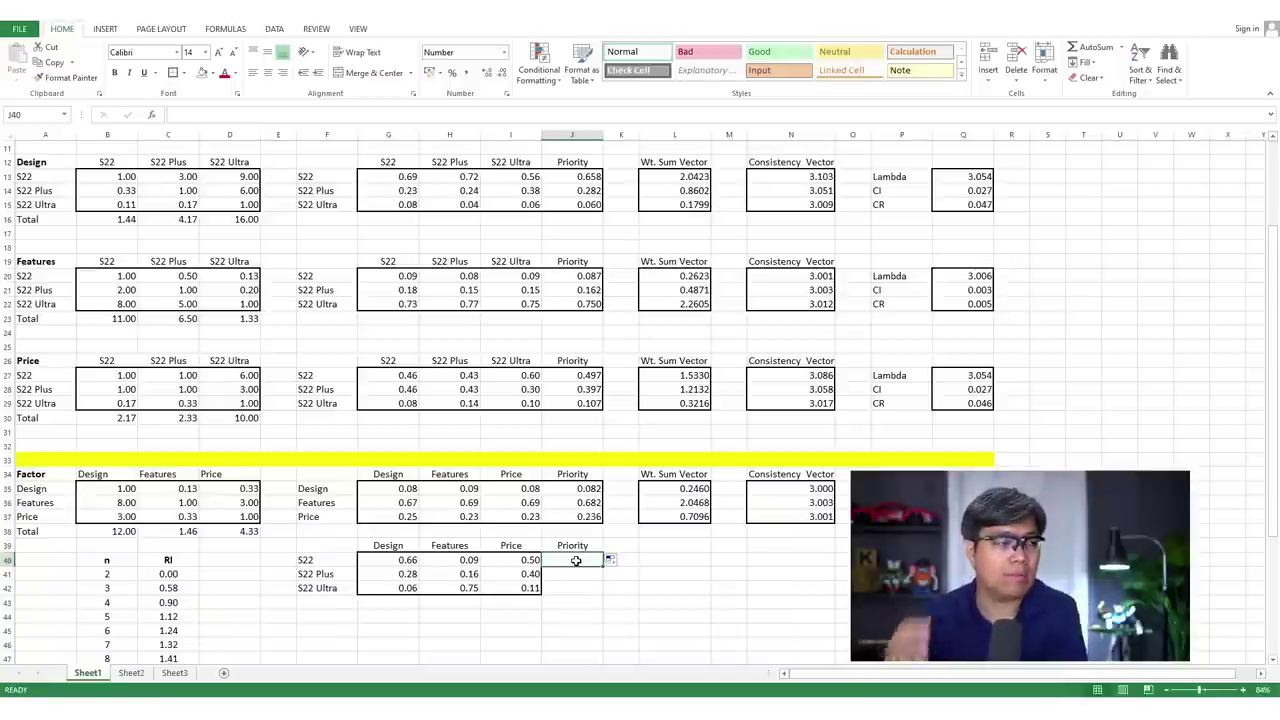
pyautogui.hotkey('shift', 'Down')
pyautogui.hotkey('shift', 'Down')
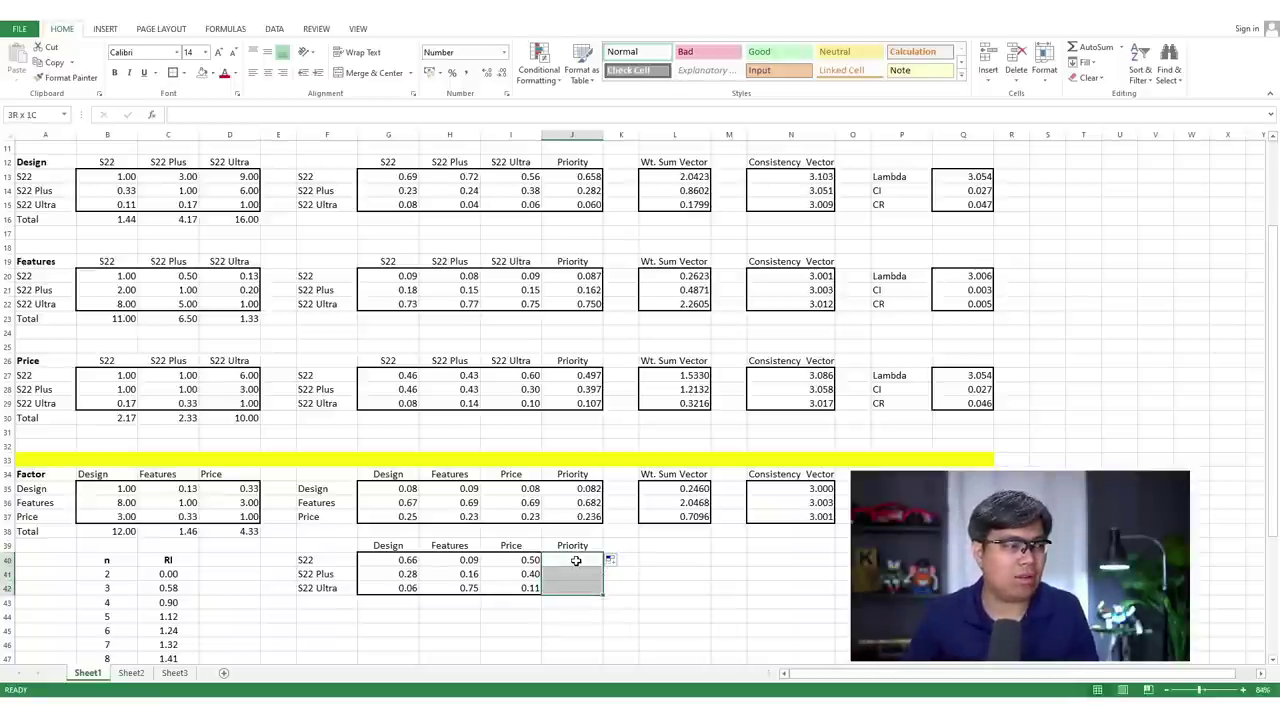
pyautogui.write('=')
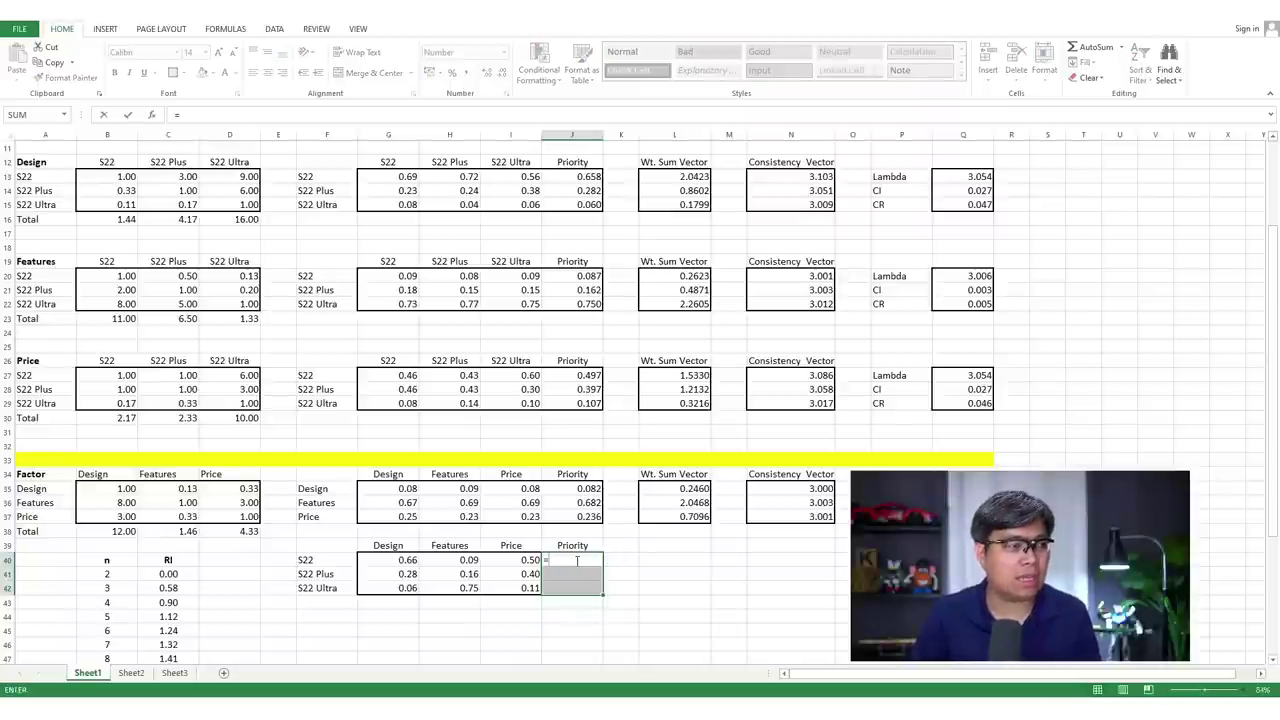
pyautogui.write('mmult(')
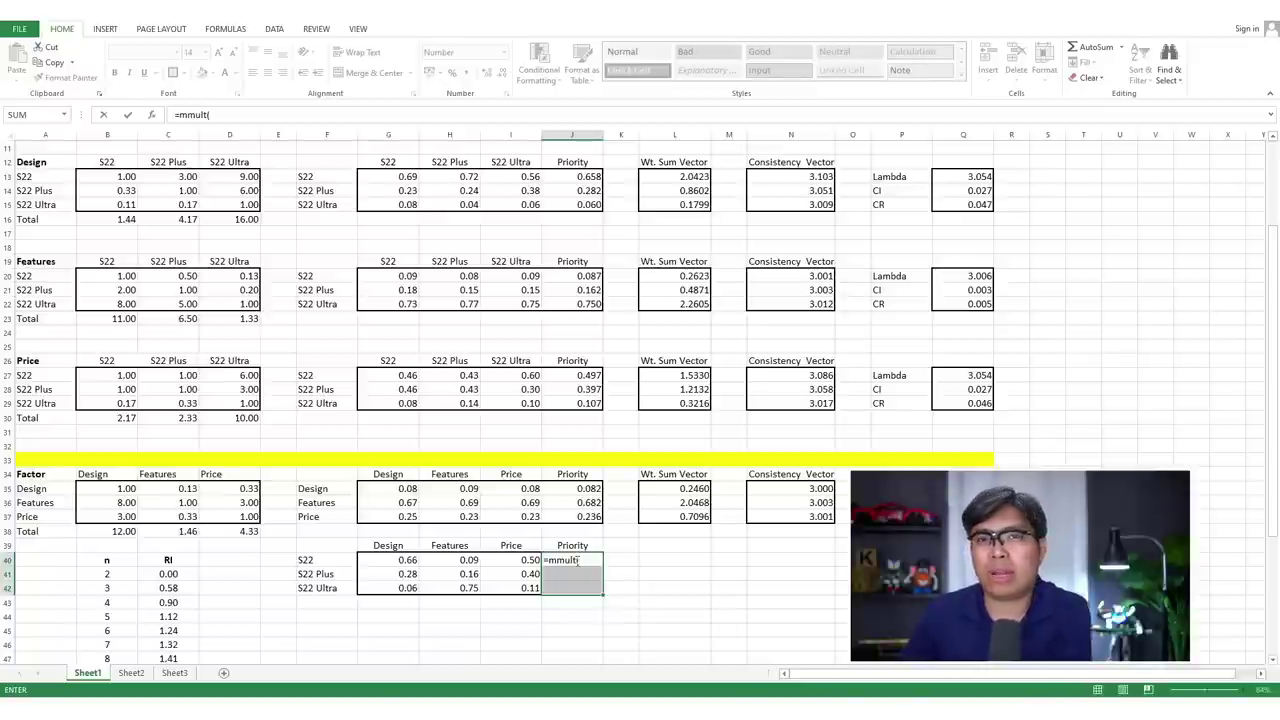
pyautogui.moveTo(400, 562); pyautogui.dragTo(496, 583)
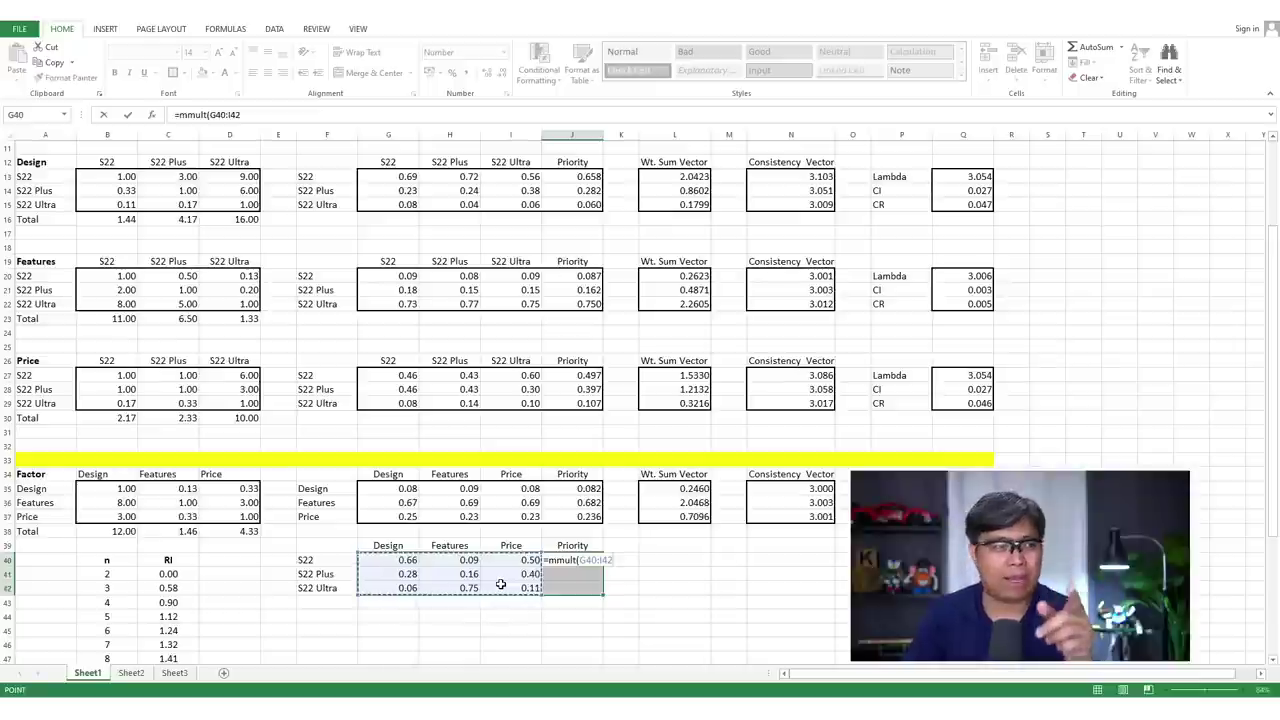
pyautogui.write(',')
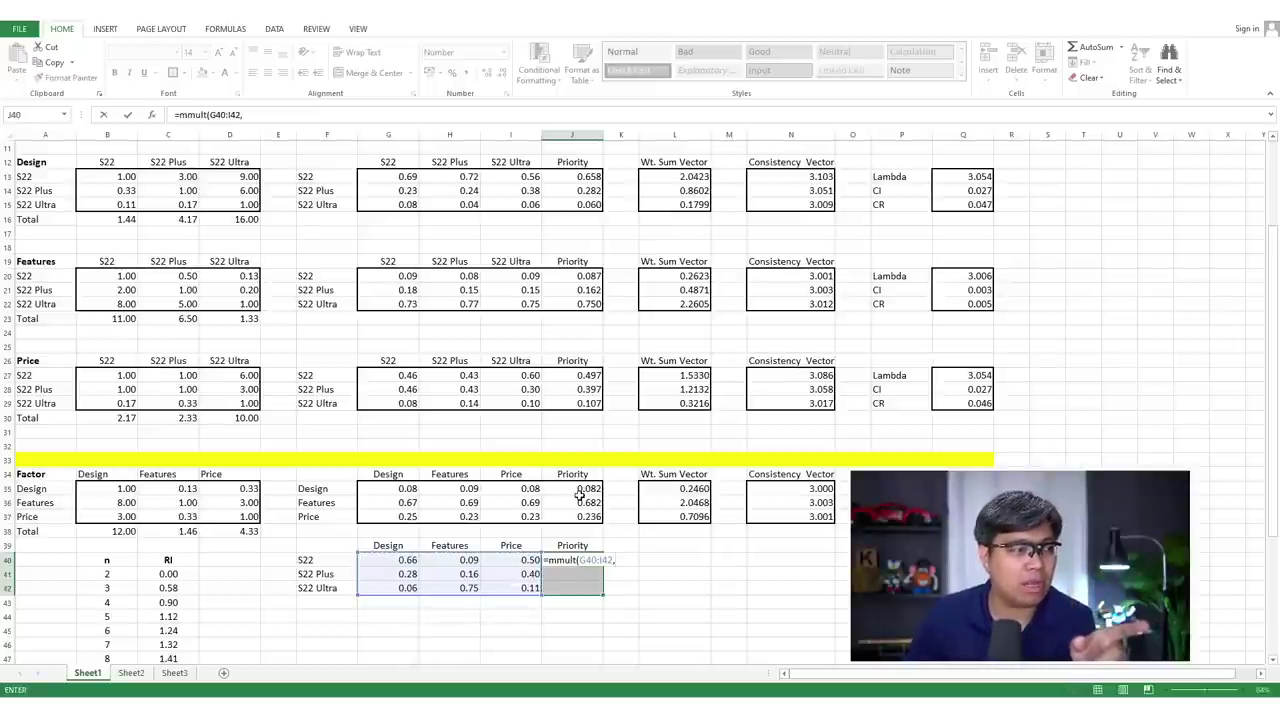
pyautogui.moveTo(580, 492); pyautogui.dragTo(585, 514)
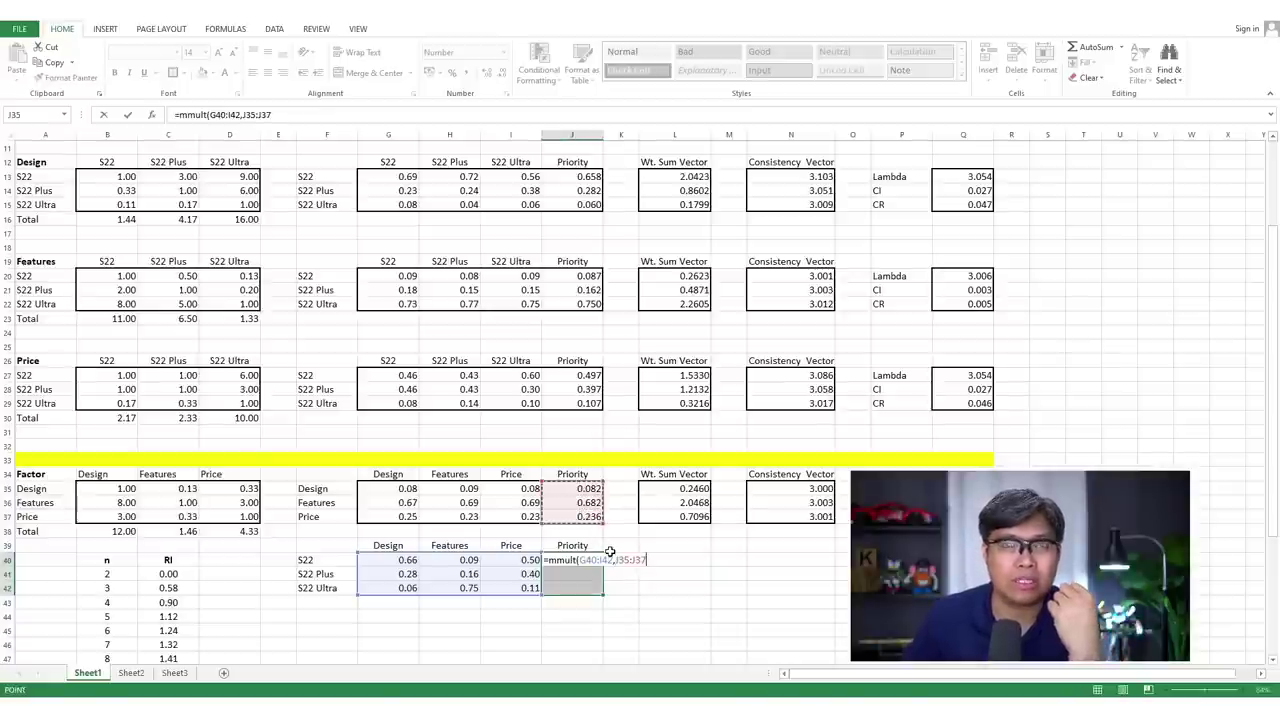
pyautogui.write(')')
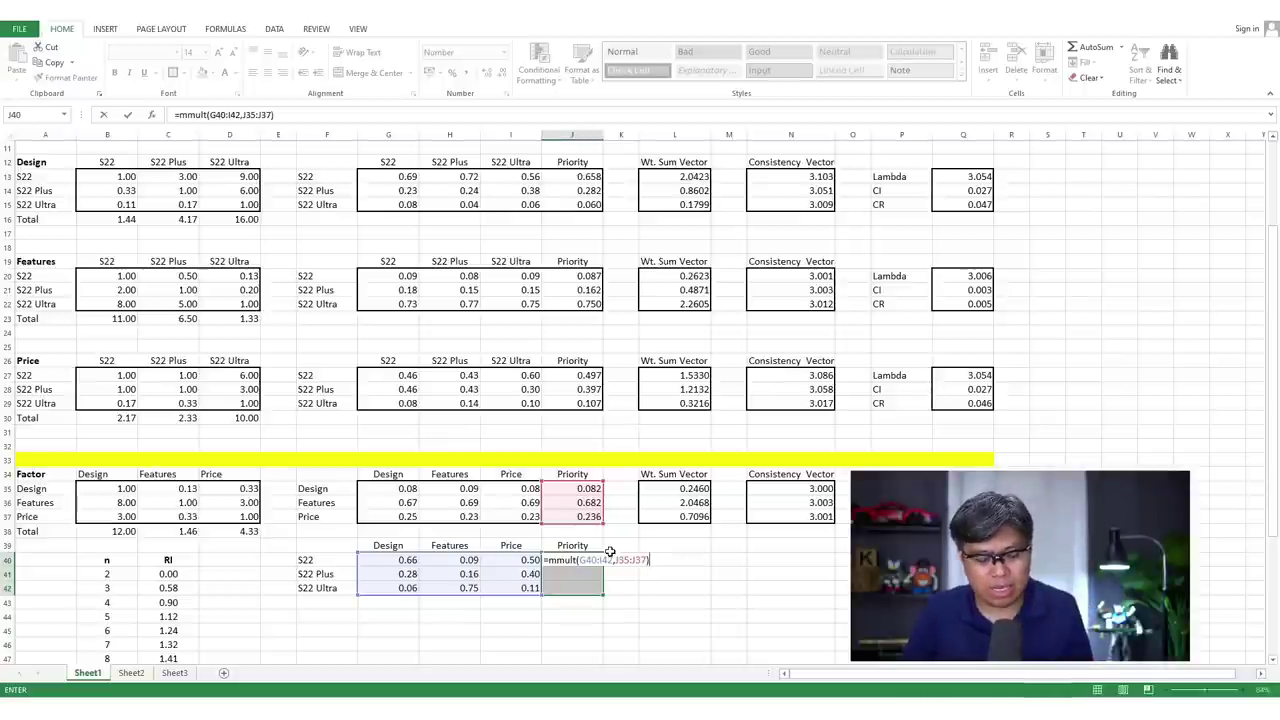
pyautogui.hotkey('ctrl', 'shift', 'Return')
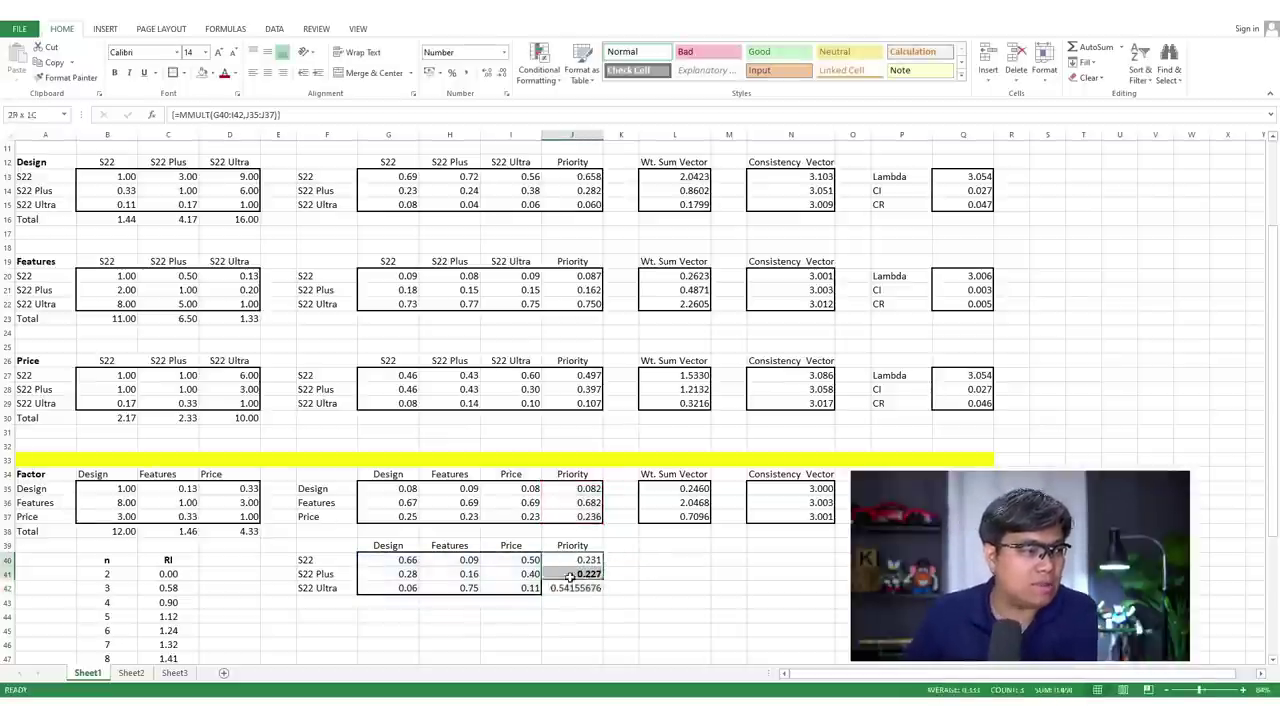
# - Format the final priorities in J40:J42 with three decimal places and remove the bold from J41
pyautogui.click(501, 74)
pyautogui.click(487, 74)
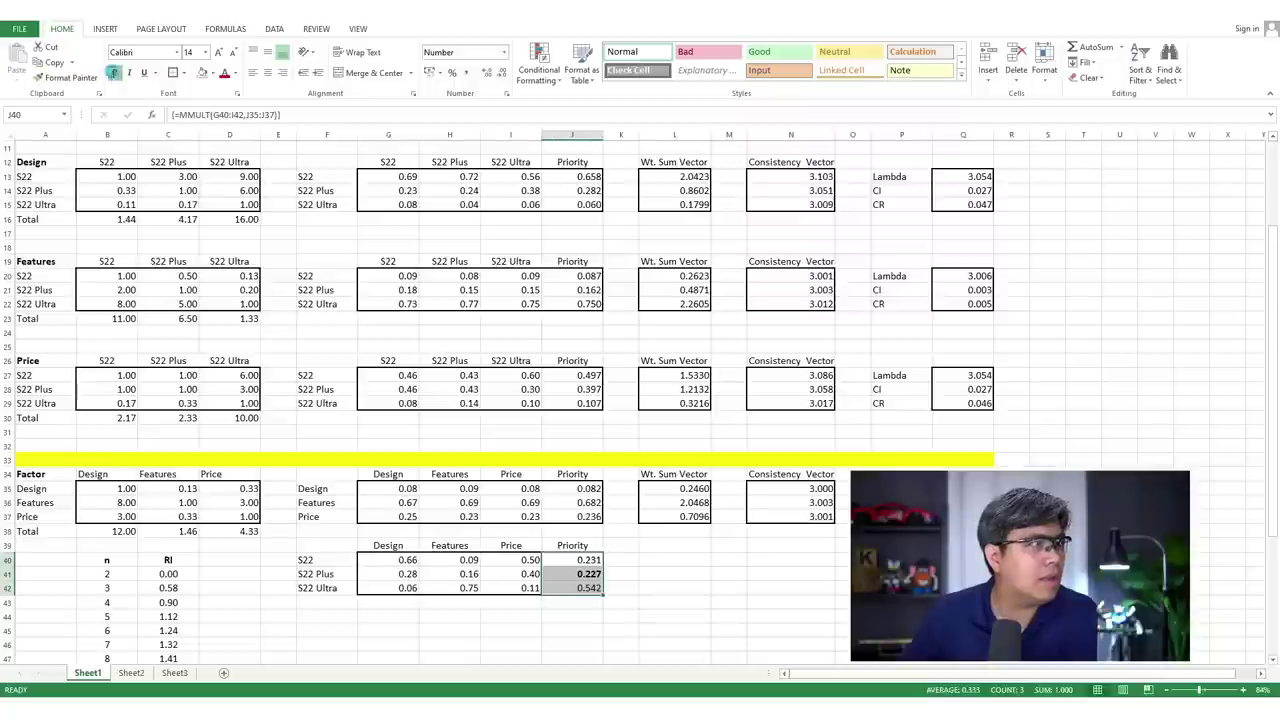
pyautogui.click(620, 615)
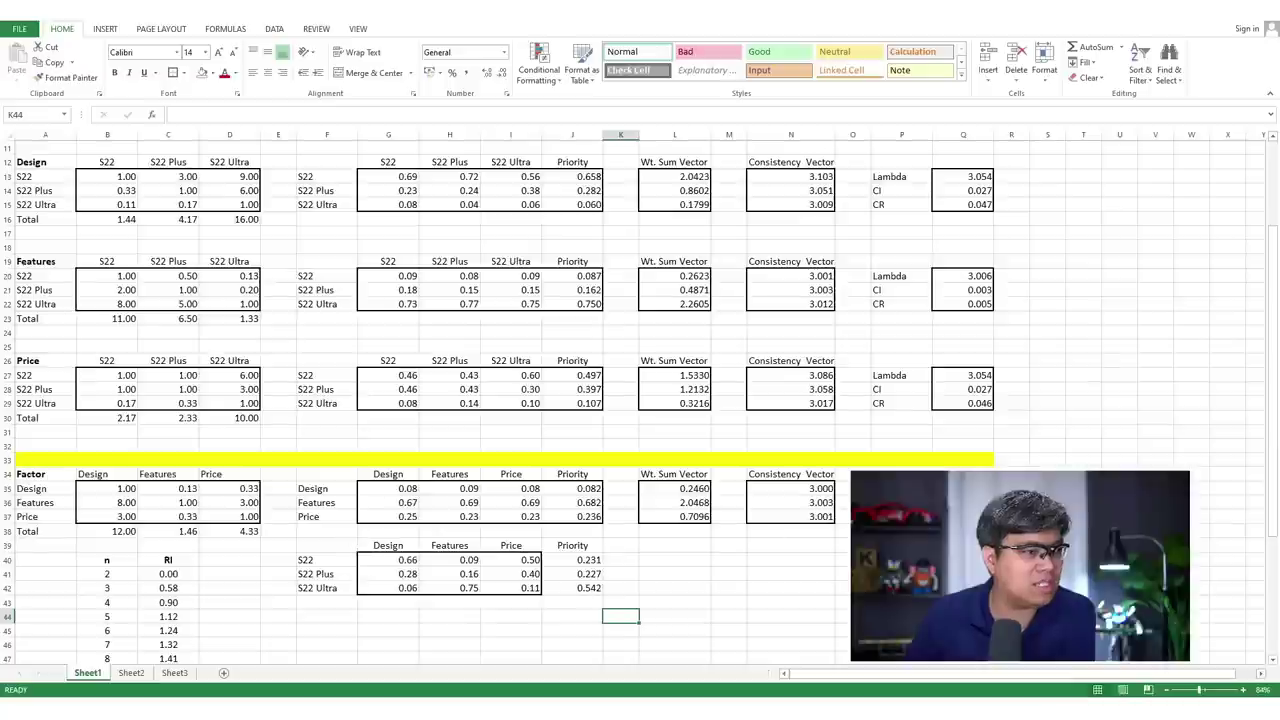
# - Outline the final priorities in J40:J42 with a thick box border
pyautogui.moveTo(615, 531); pyautogui.dragTo(309, 613)
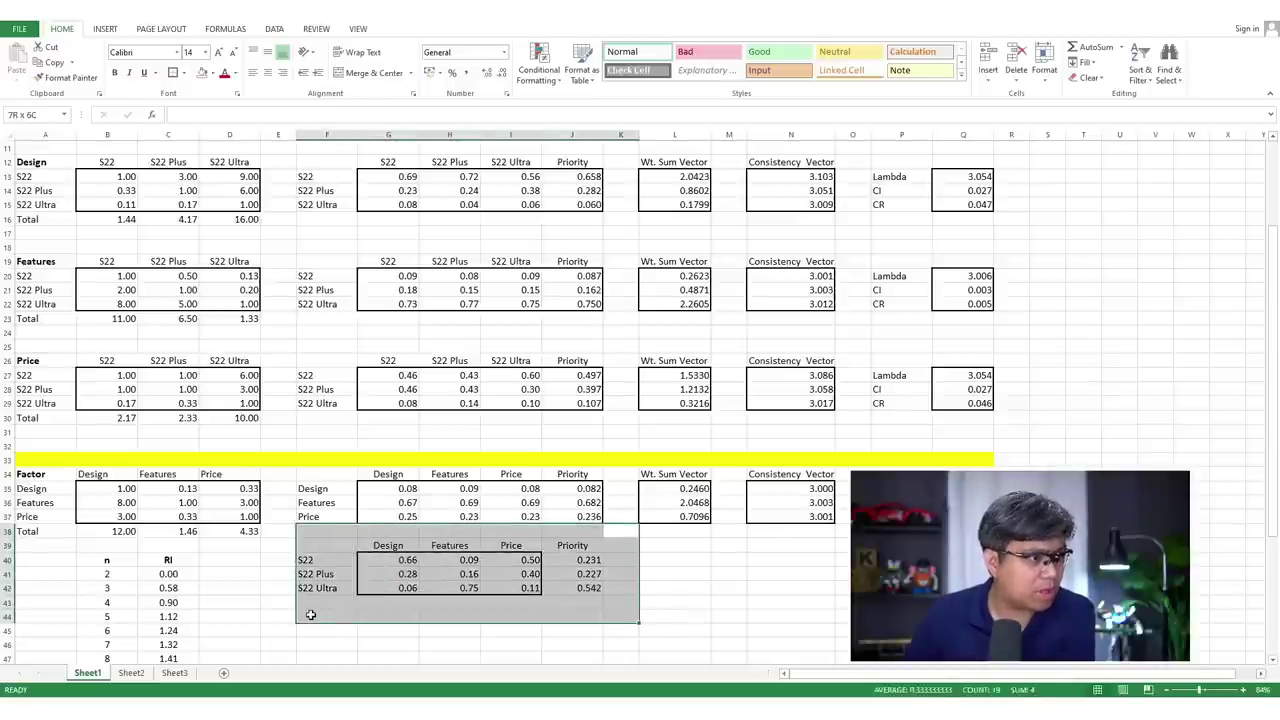
pyautogui.click(358, 29)
pyautogui.click(330, 68)
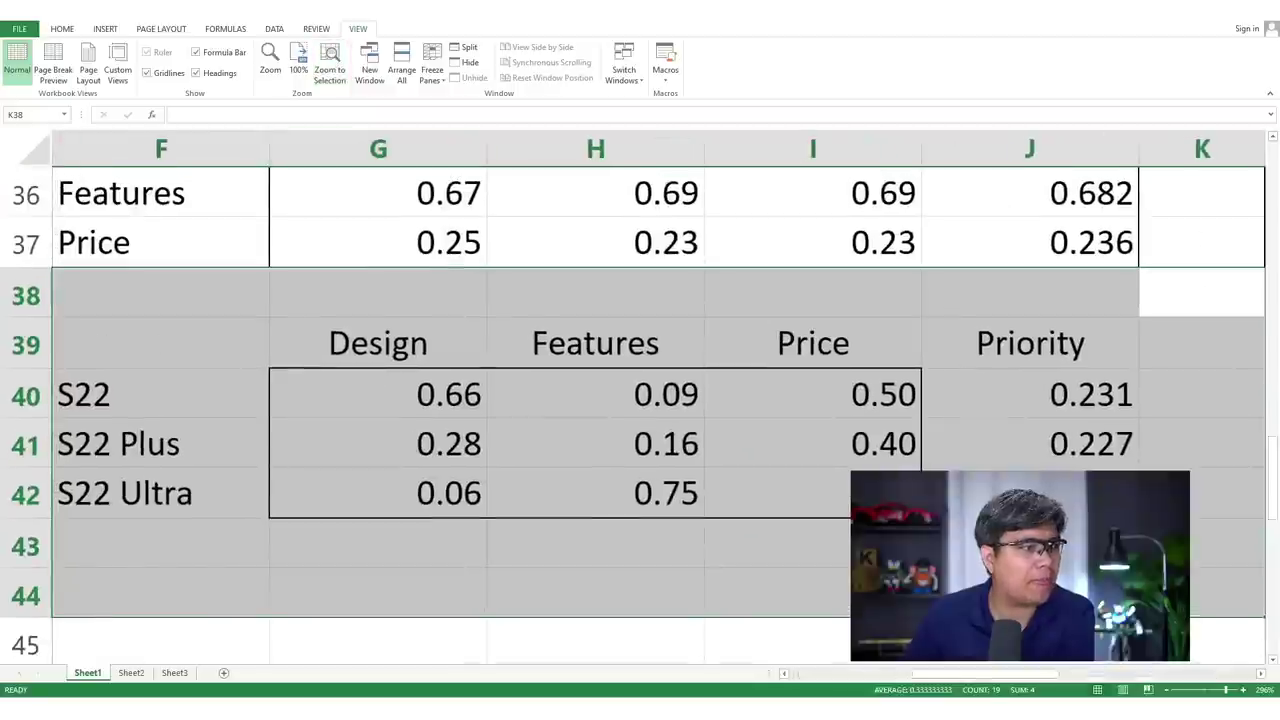
pyautogui.click(985, 381)
pyautogui.moveTo(985, 381); pyautogui.dragTo(985, 492)
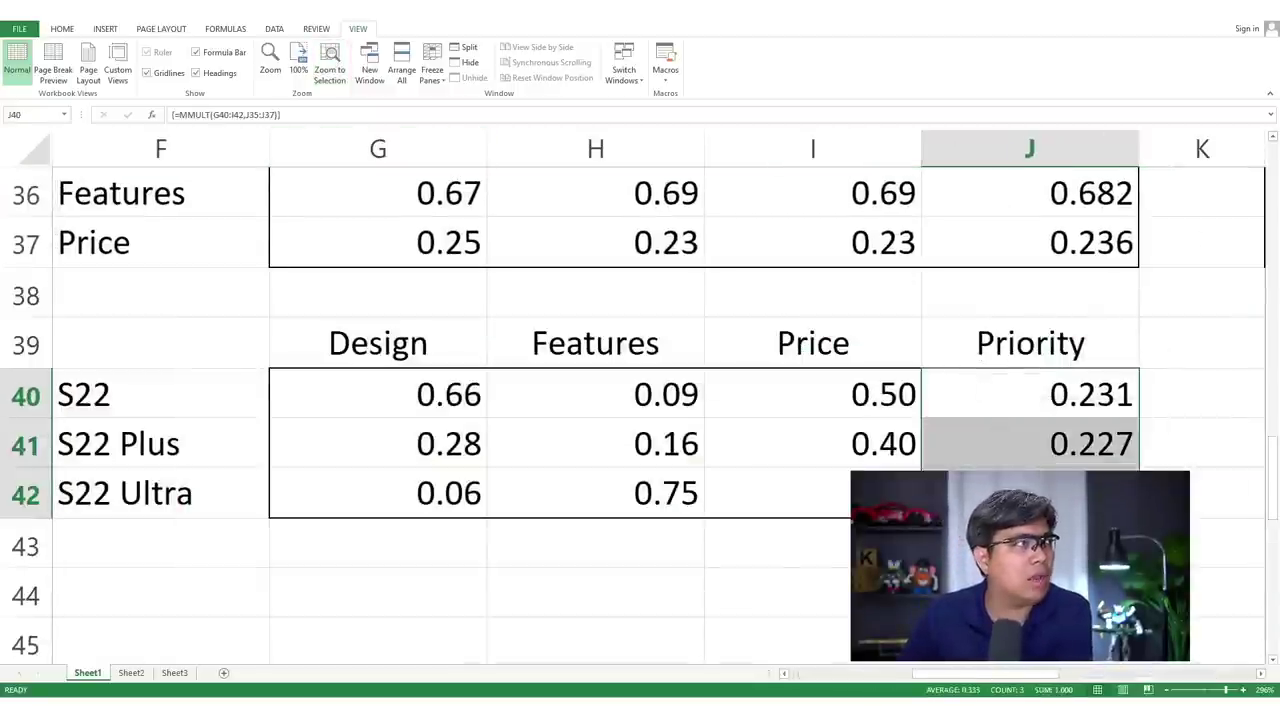
pyautogui.click(63, 30)
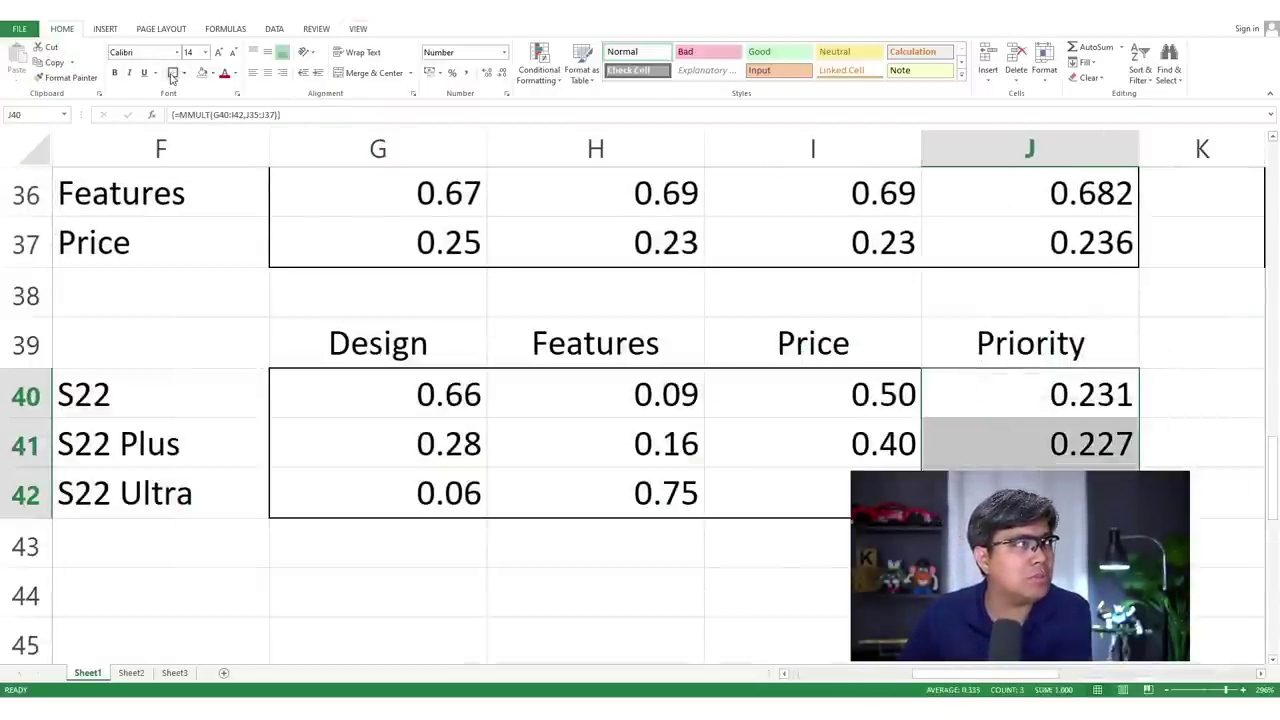
# - Apply a green colour scale to the priorities in J40:J42 and fill the S22 Ultra label in F42 yellow
pyautogui.click(1030, 493)
pyautogui.moveTo(1096, 396); pyautogui.dragTo(1100, 474)
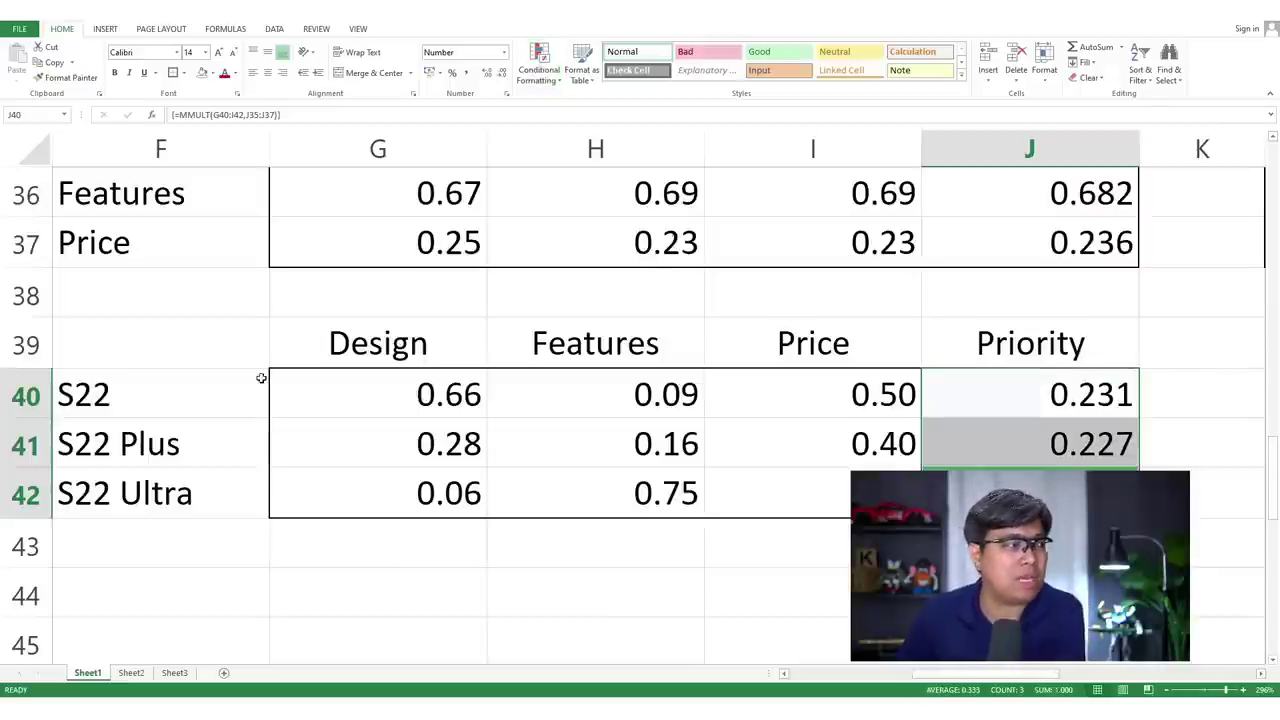
pyautogui.click(197, 498)
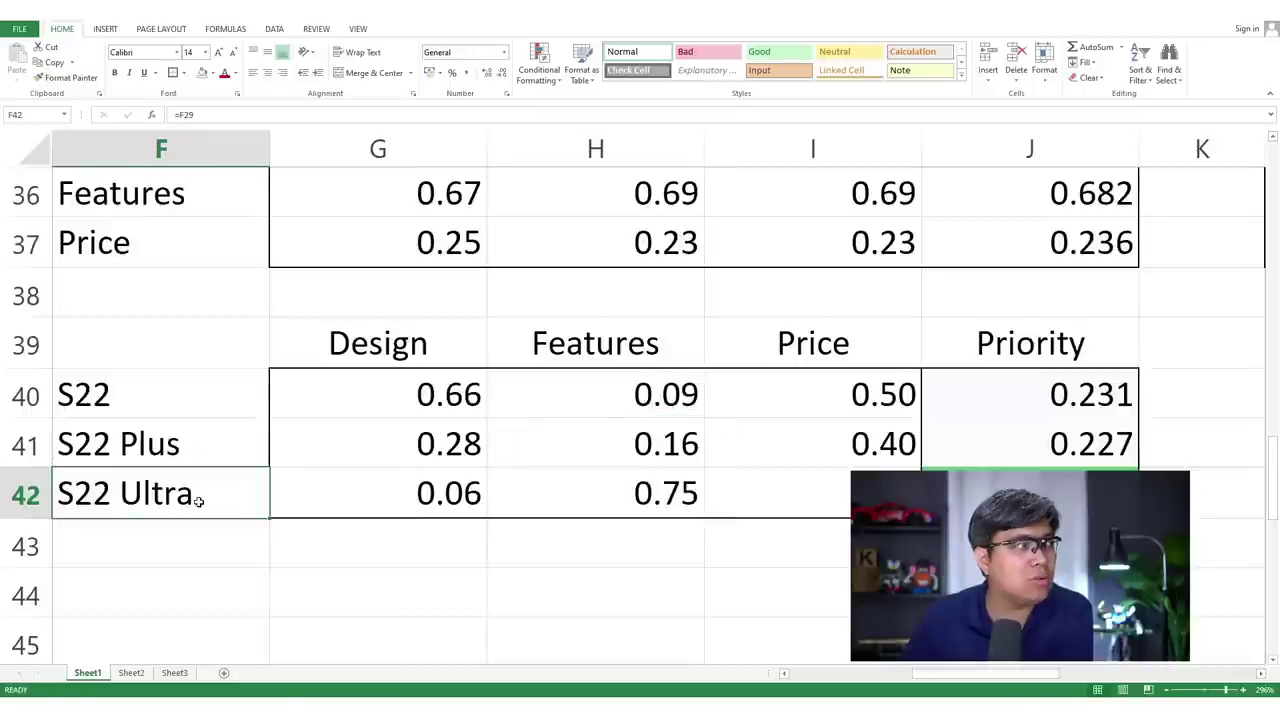
pyautogui.click(203, 73)
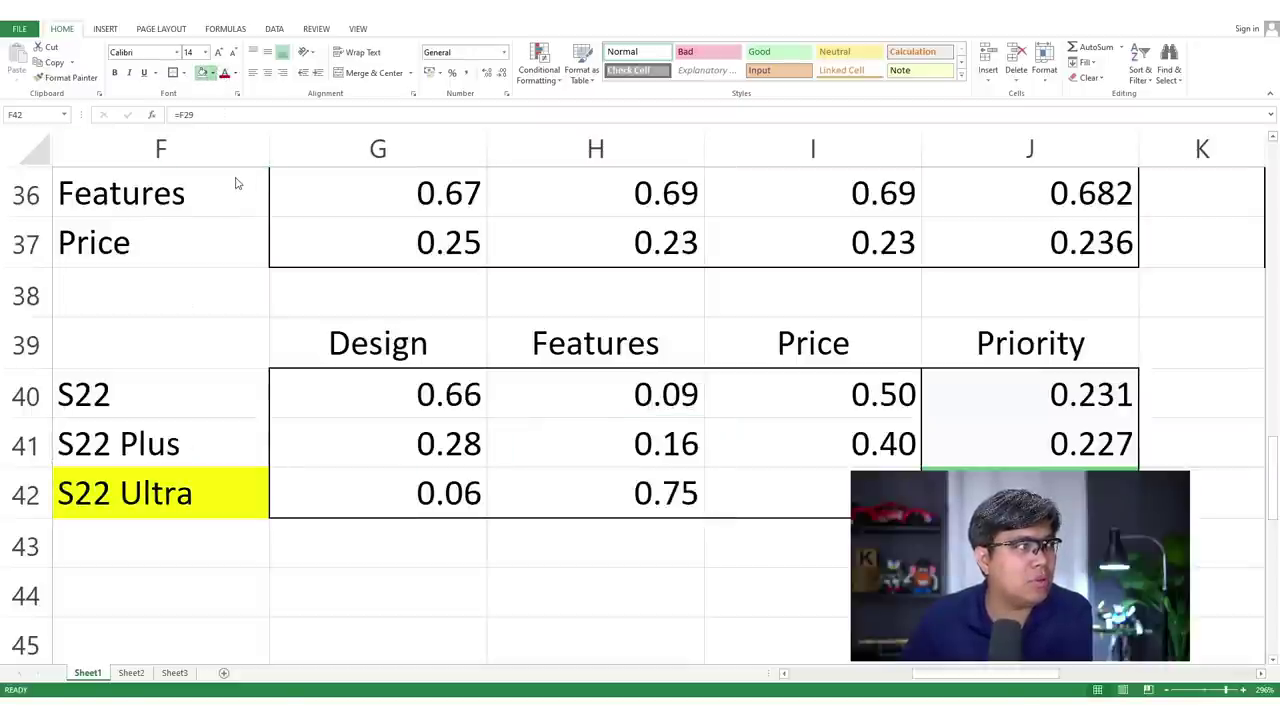
# - Examine the S22 Ultra row's Design, Features, Price and overall Priority values against the other models
pyautogui.click(401, 504)
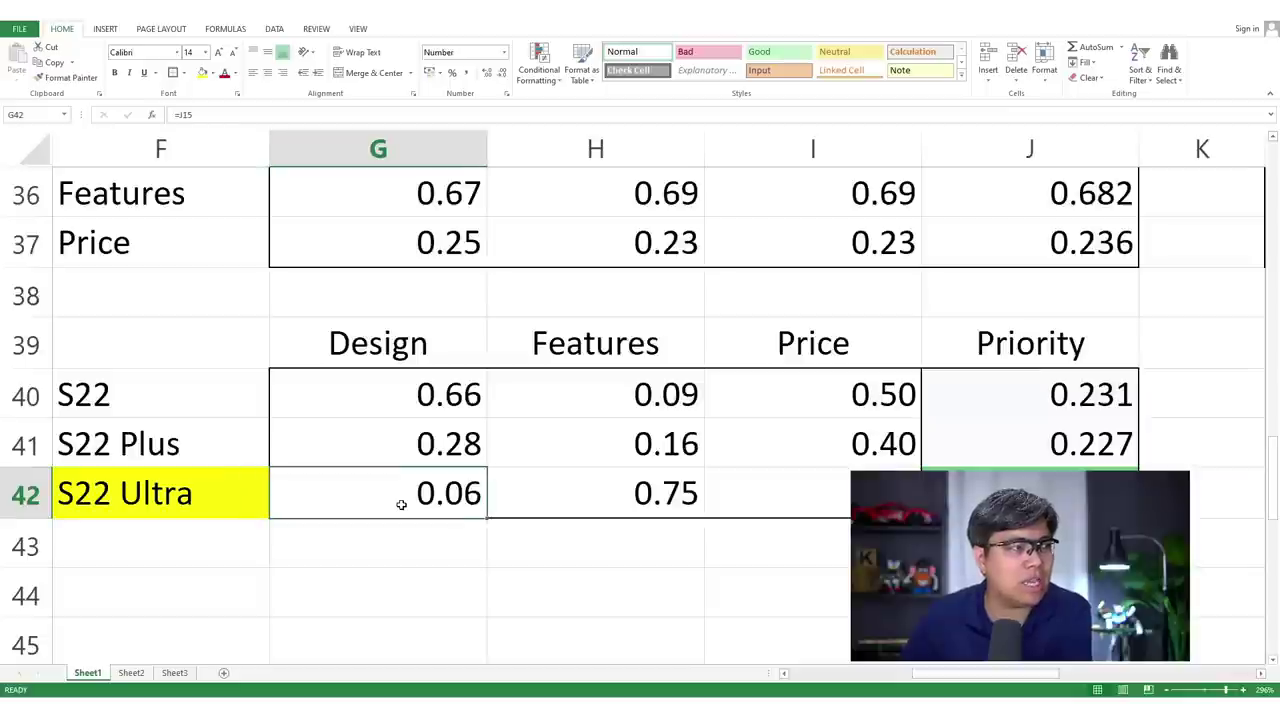
pyautogui.moveTo(412, 405); pyautogui.dragTo(408, 492)
pyautogui.click(408, 492)
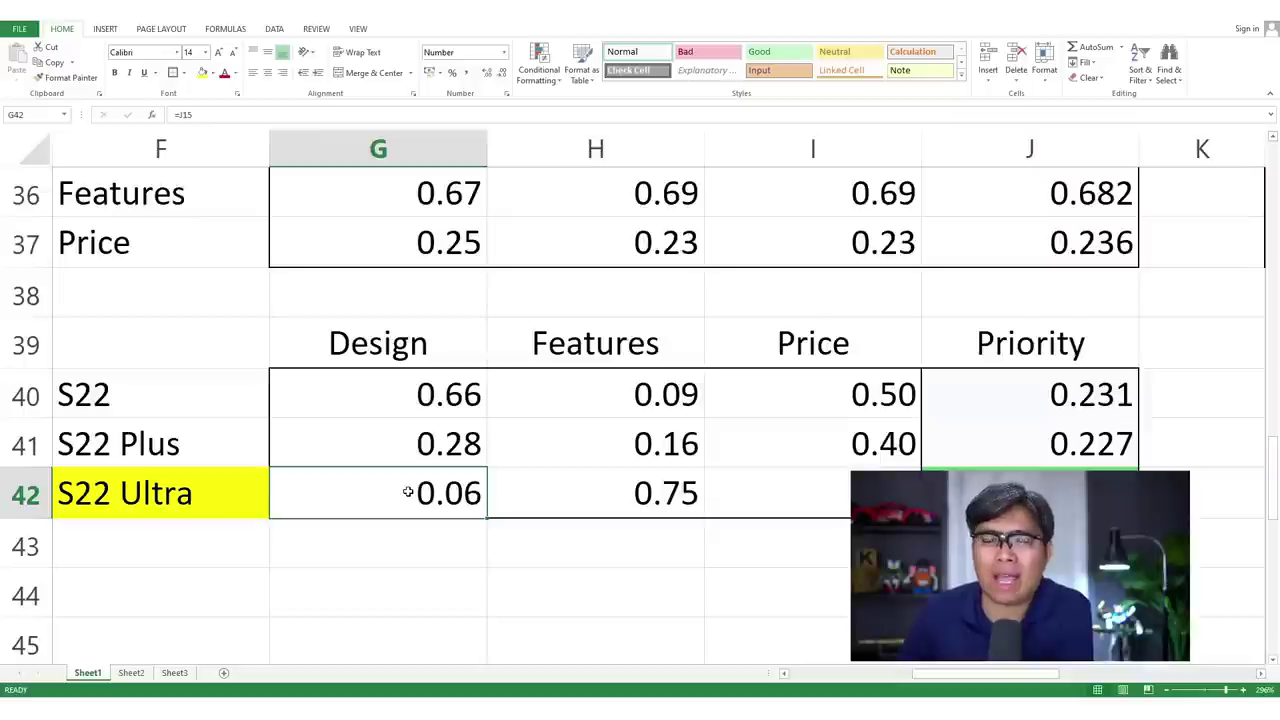
pyautogui.click(650, 505)
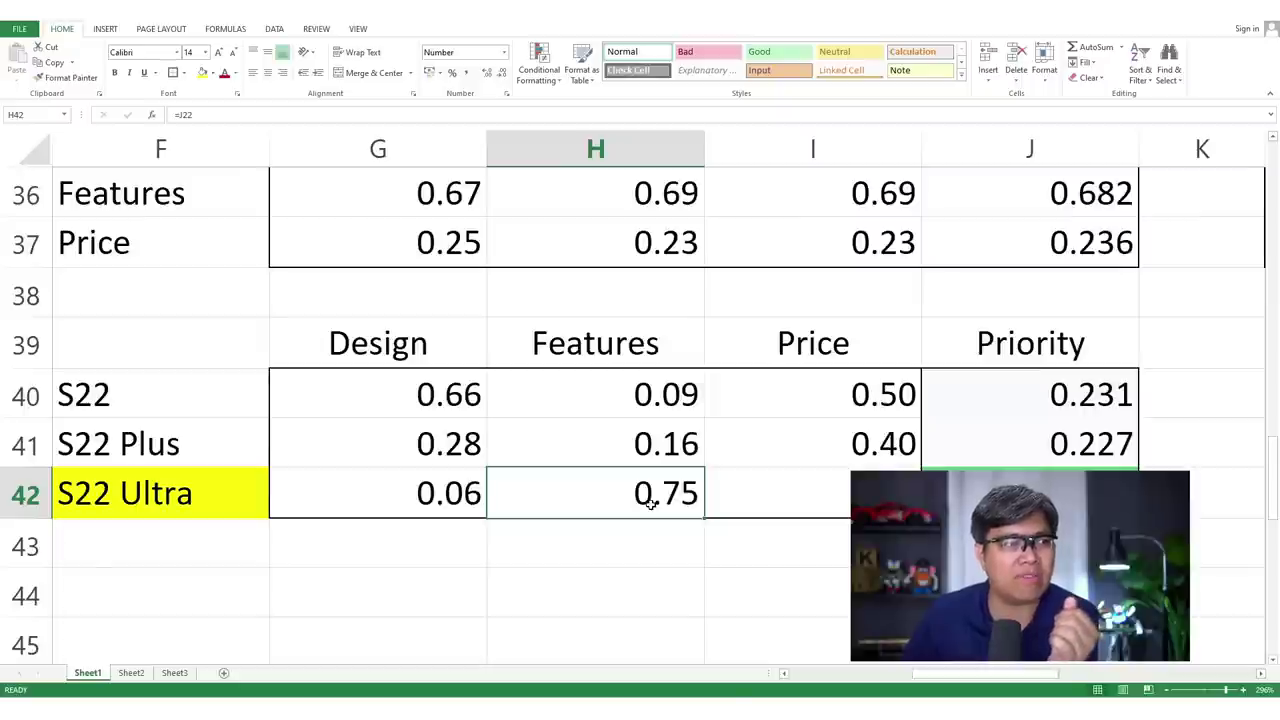
pyautogui.click(798, 492)
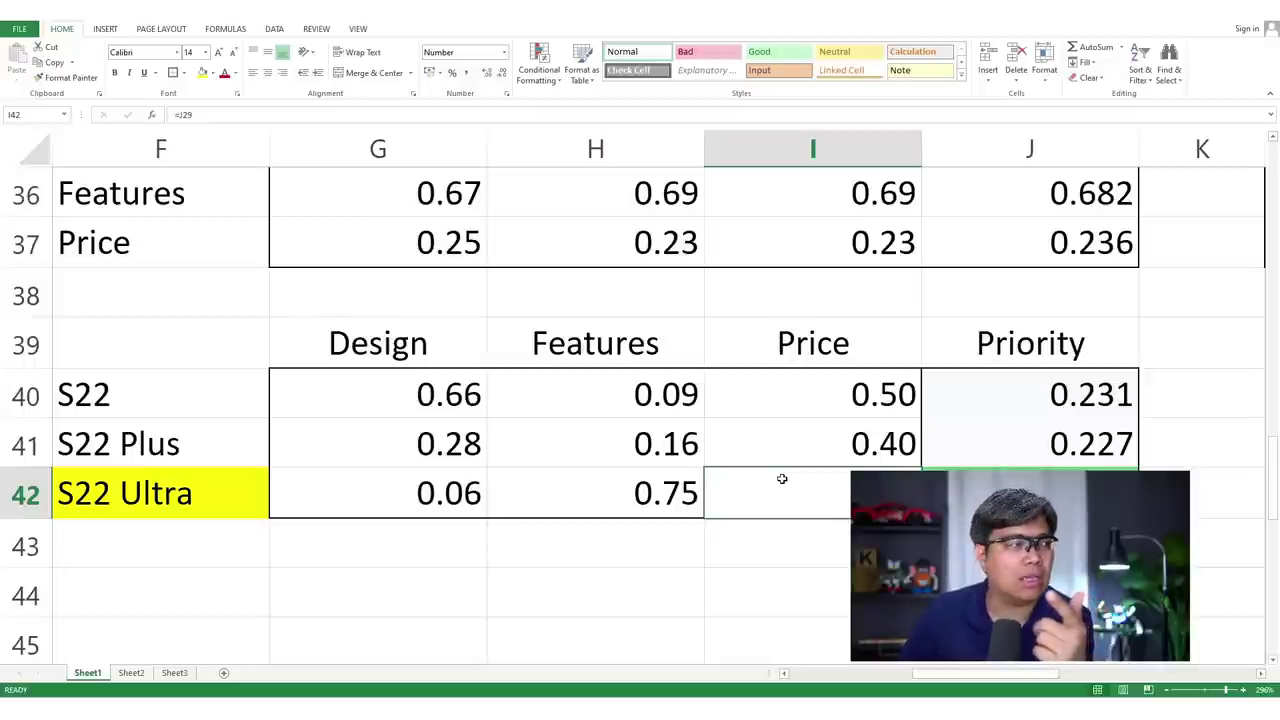
pyautogui.press('Right')
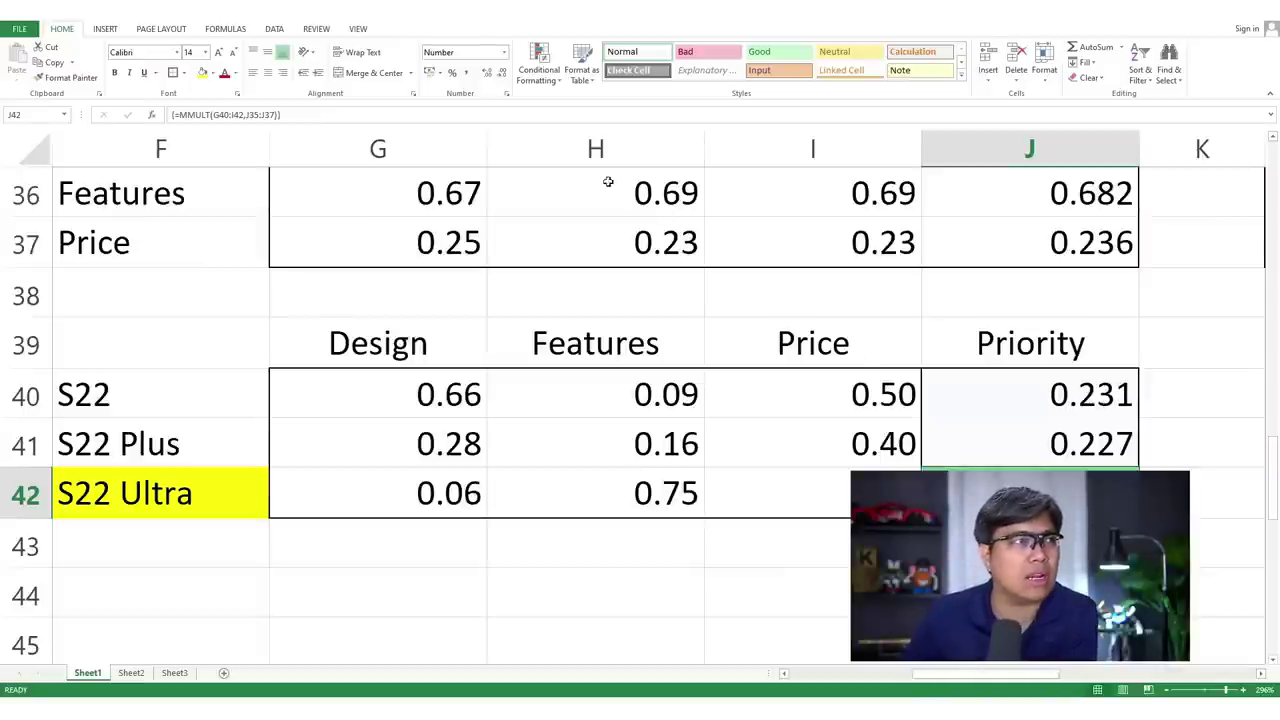
# - Fit A11:R45 in the window to review all comparison tables together with the final priorities
pyautogui.click(358, 28)
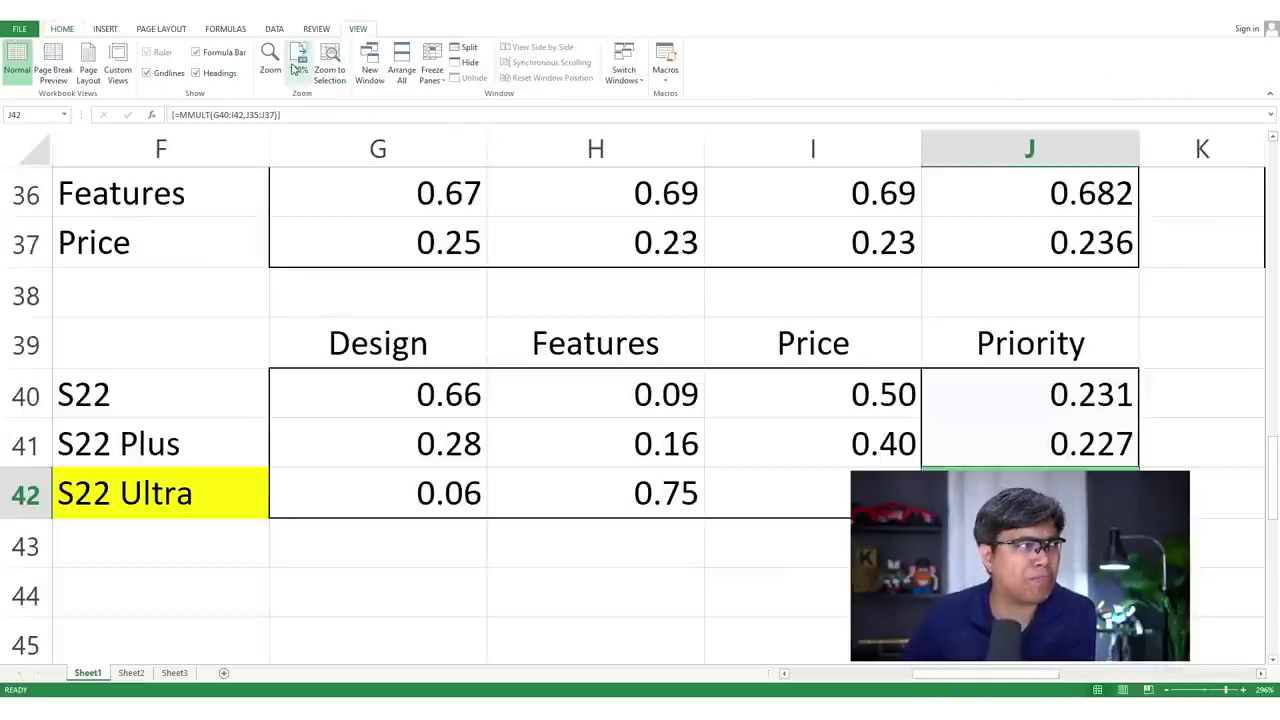
pyautogui.click(298, 68)
pyautogui.moveTo(485, 287); pyautogui.dragTo(197, 303)
pyautogui.scroll(2, 252, 293)
pyautogui.scroll(5, 252, 293)
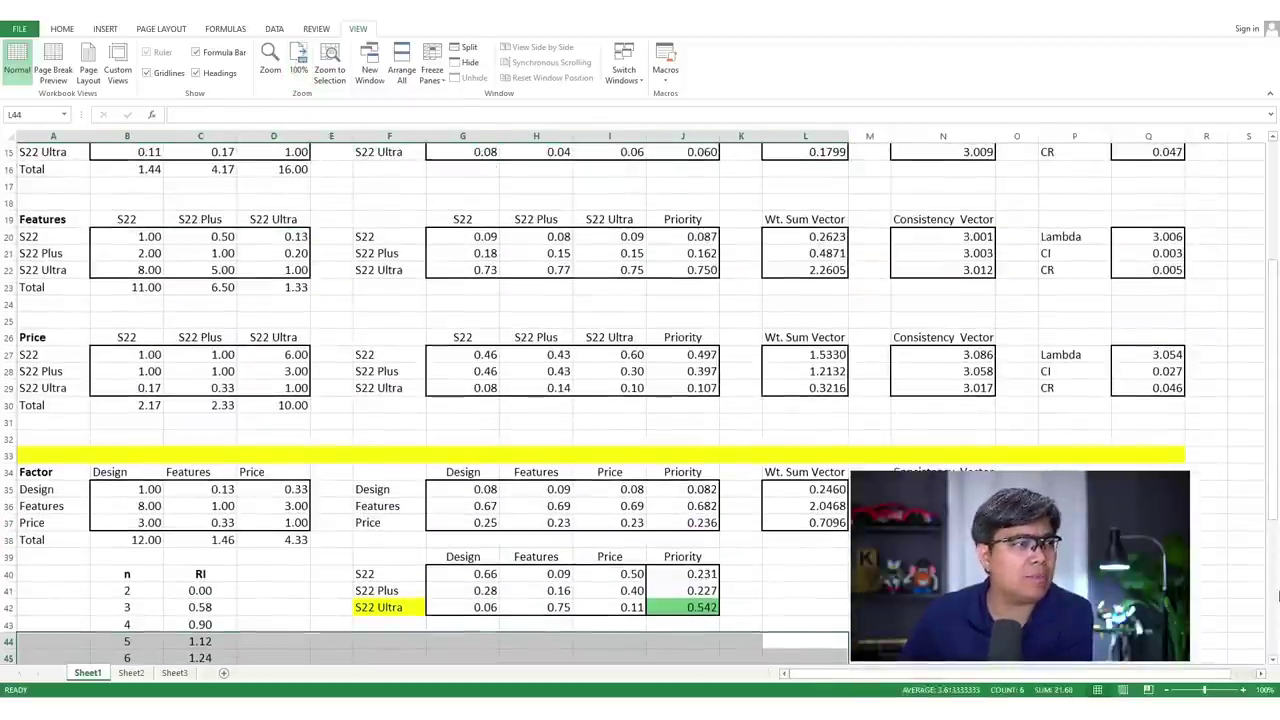
pyautogui.moveTo(1205, 653); pyautogui.dragTo(53, 322)
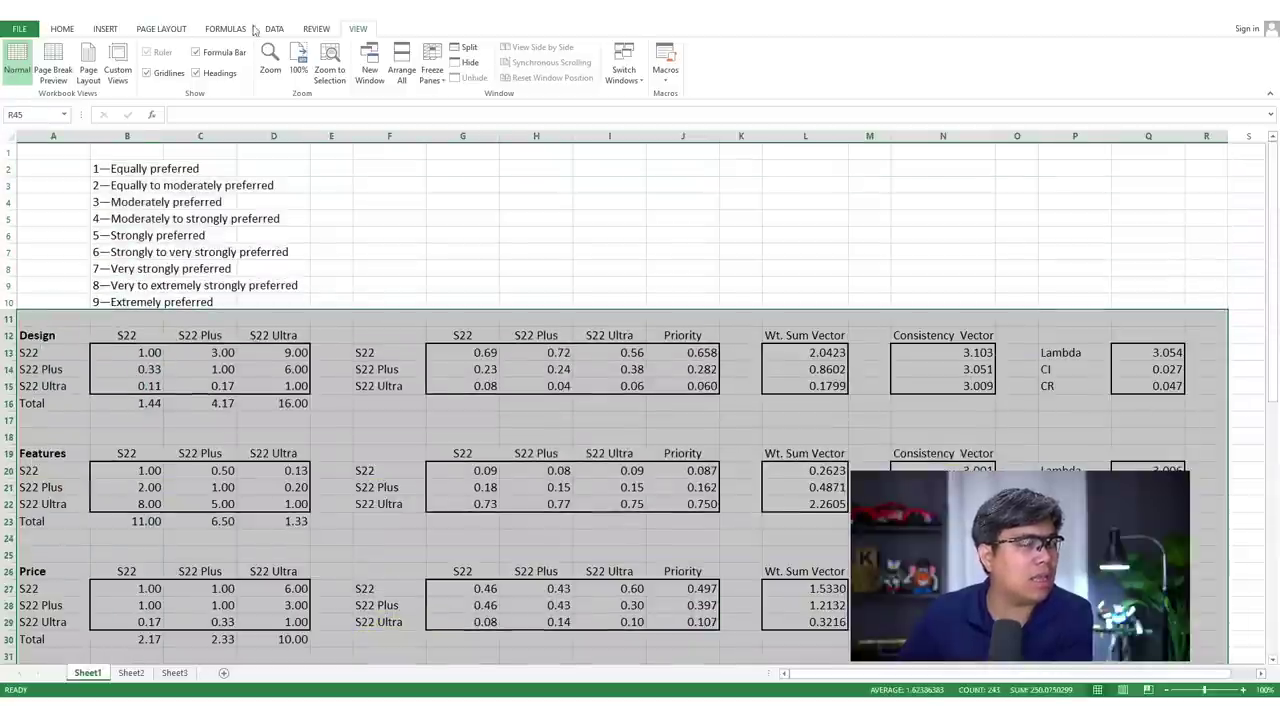
pyautogui.click(329, 68)
pyautogui.click(766, 609)
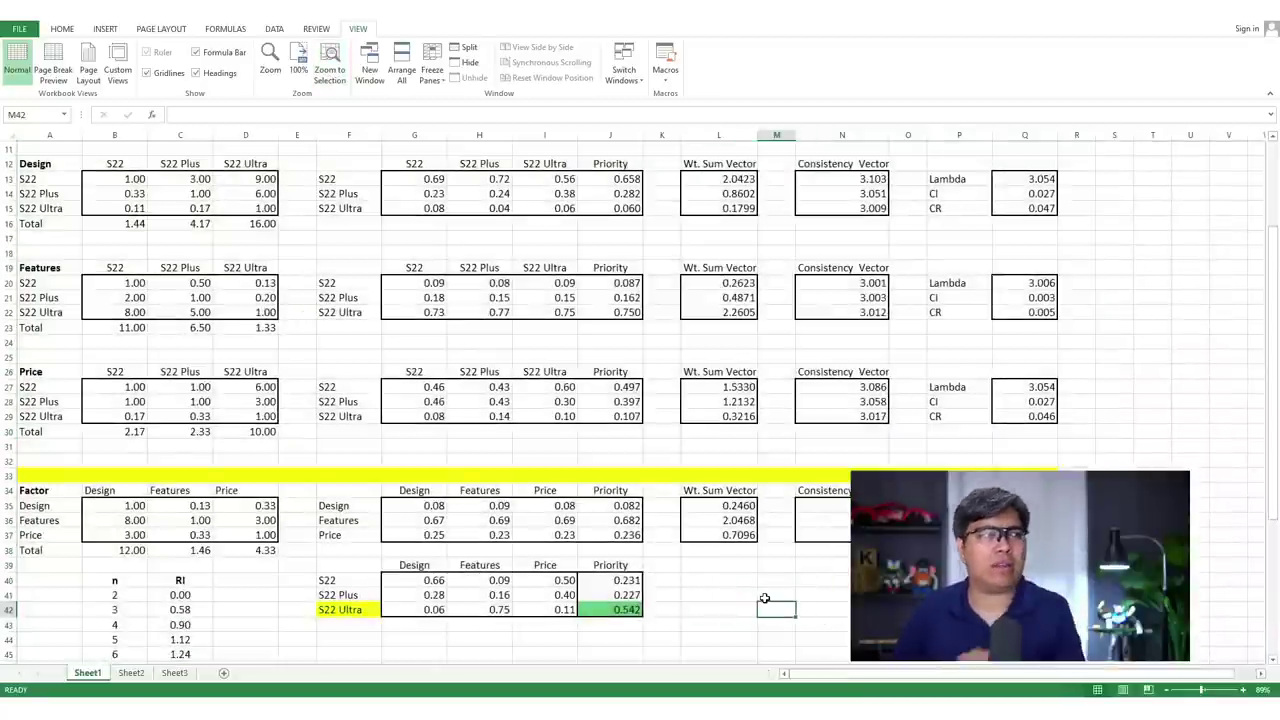